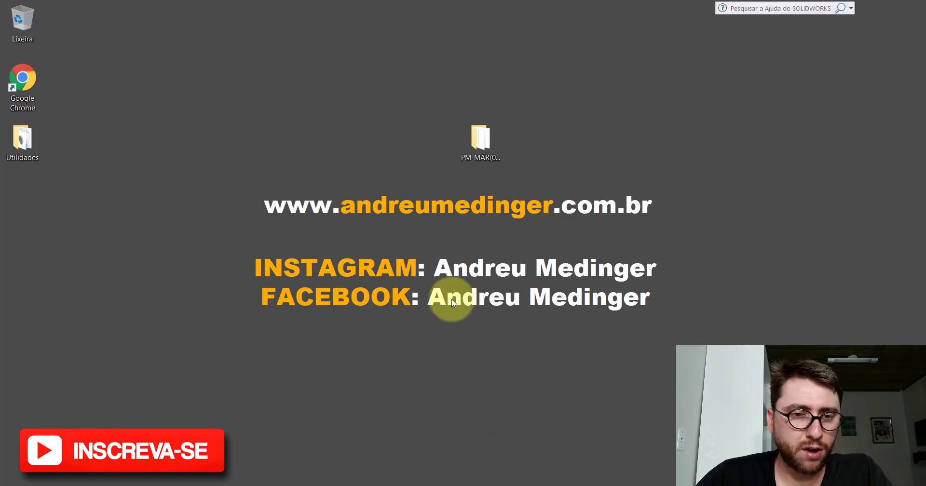
# Step: Orbit and zoom around the caged ladder to inspect the platform from the front
pyautogui.scroll(-3, 556, 383)
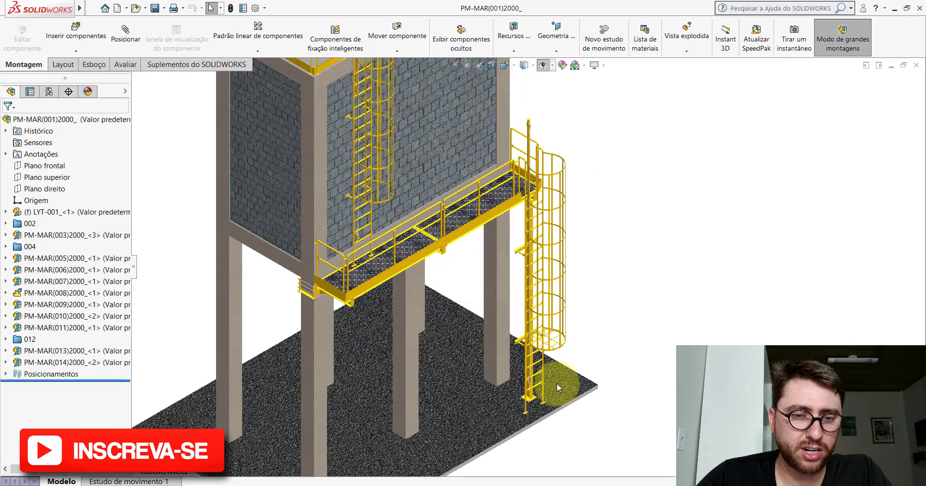
pyautogui.scroll(-4, 526, 221)
pyautogui.scroll(-3, 507, 246)
pyautogui.moveTo(507, 247)
pyautogui.mouseDown(button='middle')
pyautogui.moveTo(450, 226)
pyautogui.moveTo(456, 181)
pyautogui.mouseUp(button='middle')
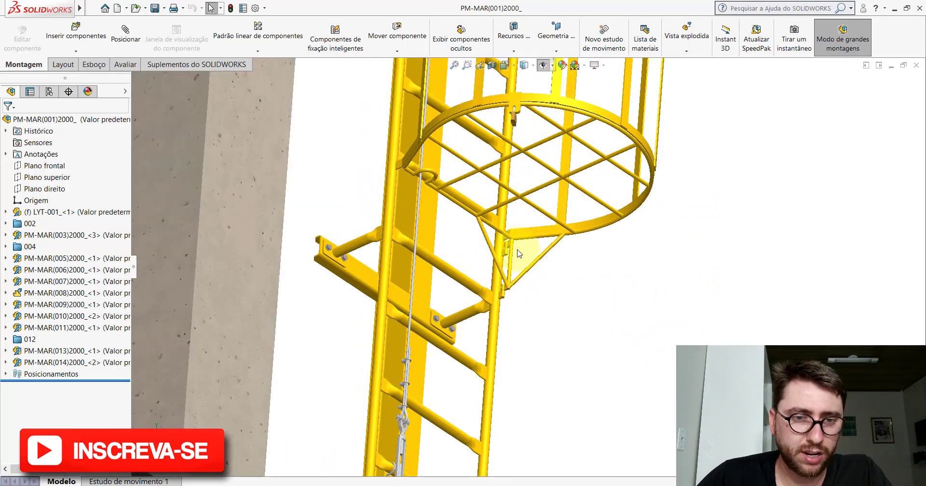
pyautogui.scroll(-2, 515, 247)
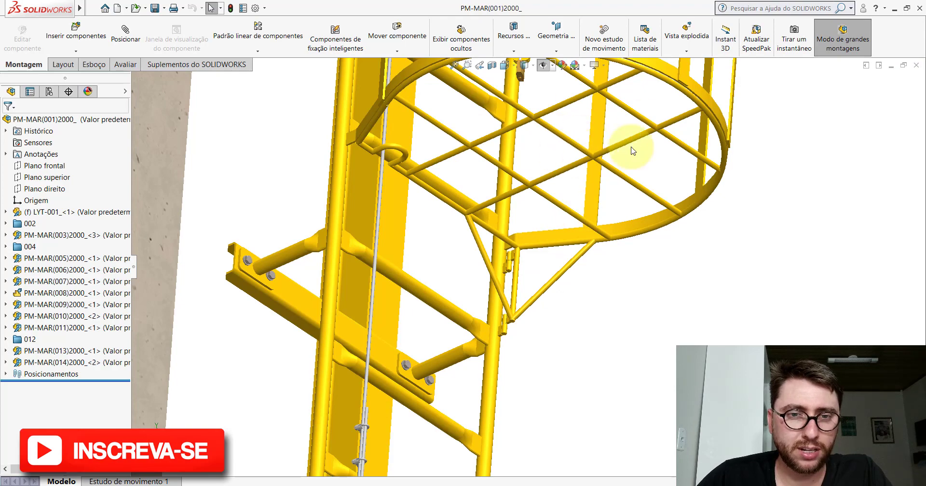
pyautogui.scroll(3, 574, 185)
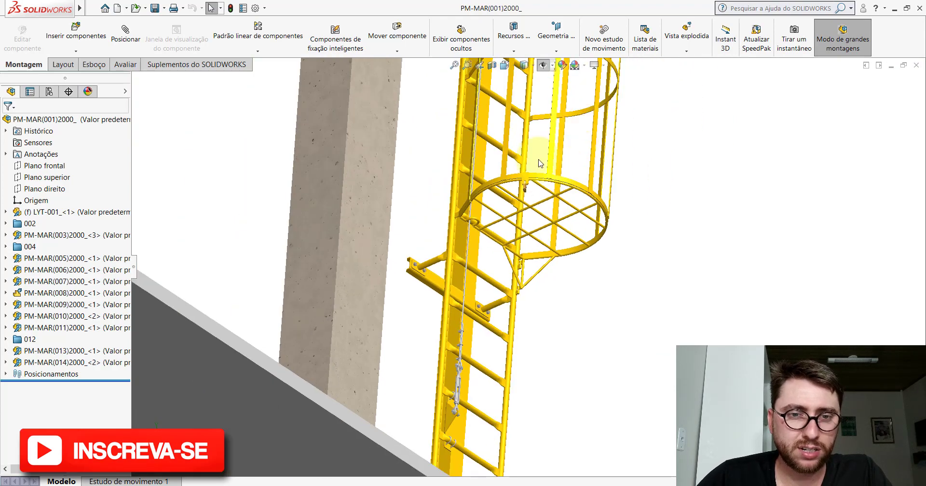
pyautogui.scroll(-1, 550, 212)
pyautogui.scroll(-1, 550, 222)
pyautogui.scroll(2, 550, 273)
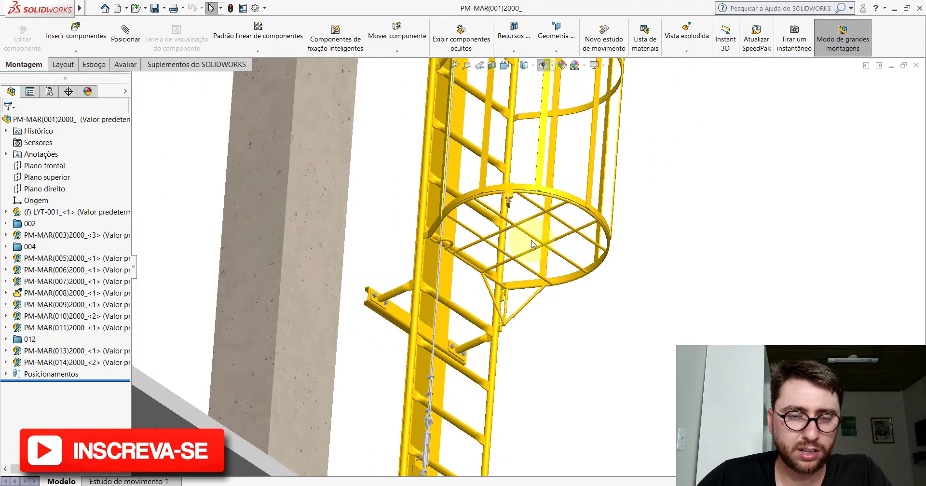
pyautogui.scroll(3, 542, 241)
pyautogui.scroll(2, 531, 217)
pyautogui.scroll(-2, 511, 183)
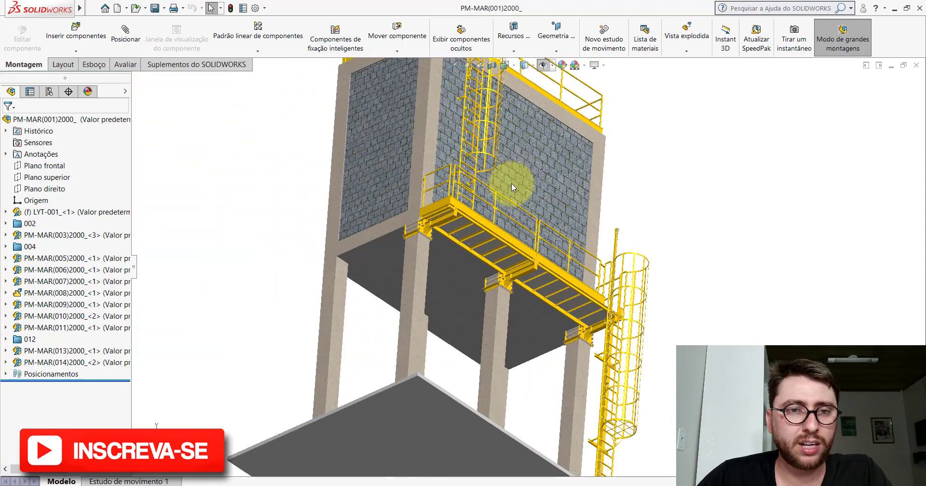
pyautogui.scroll(-2, 511, 183)
pyautogui.scroll(1, 497, 181)
pyautogui.scroll(2, 621, 299)
pyautogui.scroll(2, 631, 377)
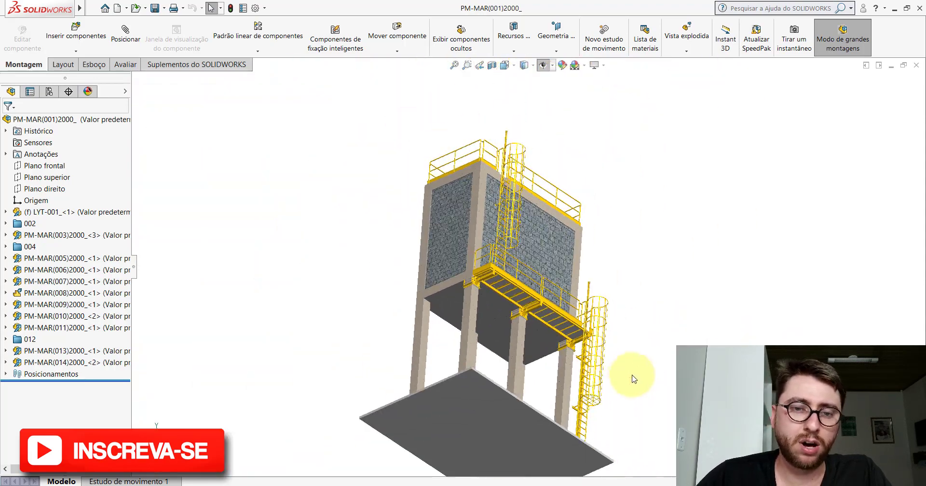
pyautogui.scroll(-3, 539, 418)
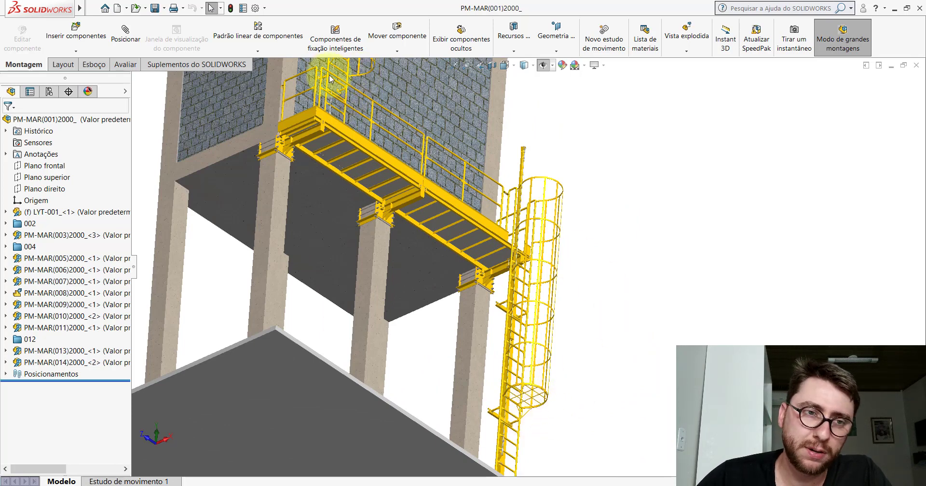
pyautogui.moveTo(457, 208); pyautogui.dragTo(448, 310, button='middle')
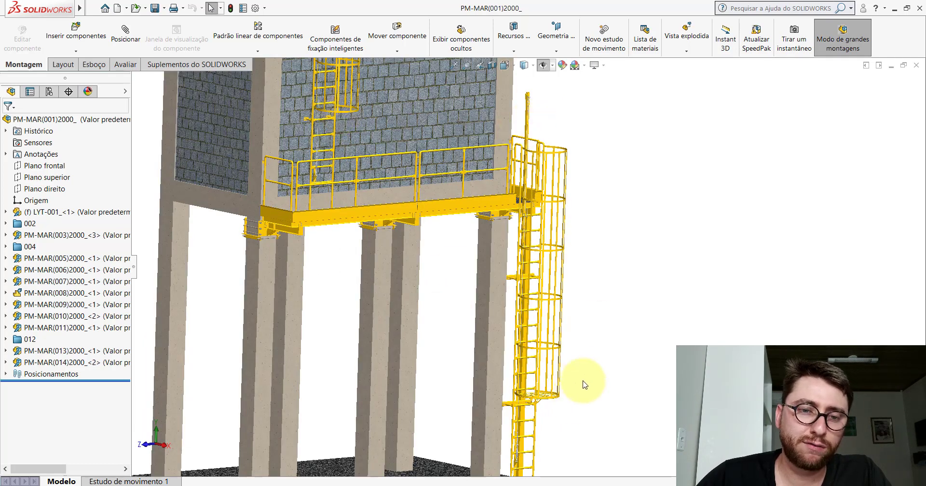
pyautogui.scroll(-3, 355, 117)
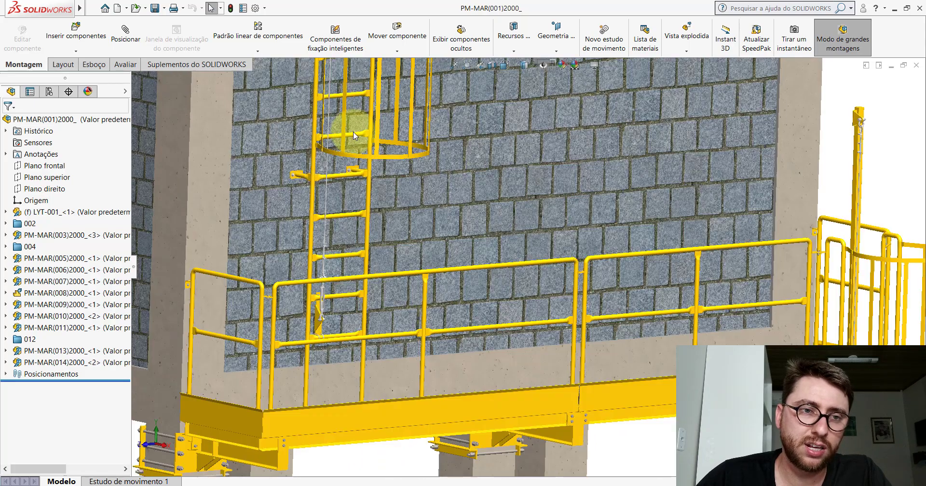
pyautogui.scroll(-2, 476, 210)
pyautogui.scroll(3, 623, 333)
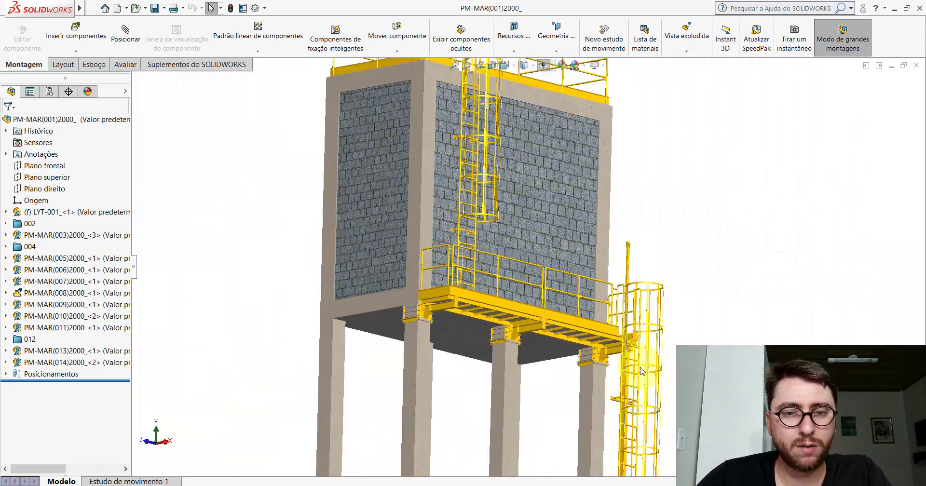
pyautogui.scroll(-2, 635, 368)
pyautogui.scroll(2, 584, 384)
pyautogui.scroll(-3, 549, 384)
pyautogui.scroll(-2, 548, 385)
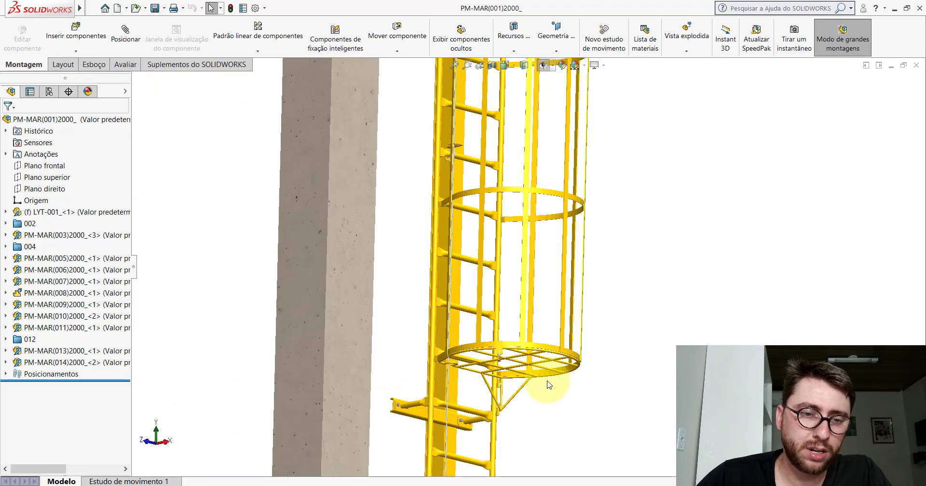
pyautogui.scroll(3, 530, 394)
pyautogui.scroll(-3, 537, 306)
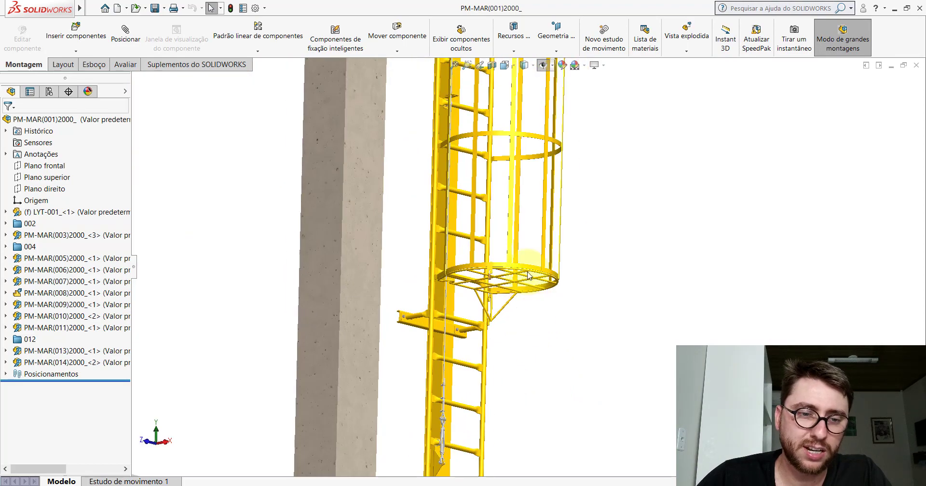
pyautogui.scroll(2, 533, 301)
pyautogui.scroll(1, 529, 296)
pyautogui.scroll(-2, 529, 294)
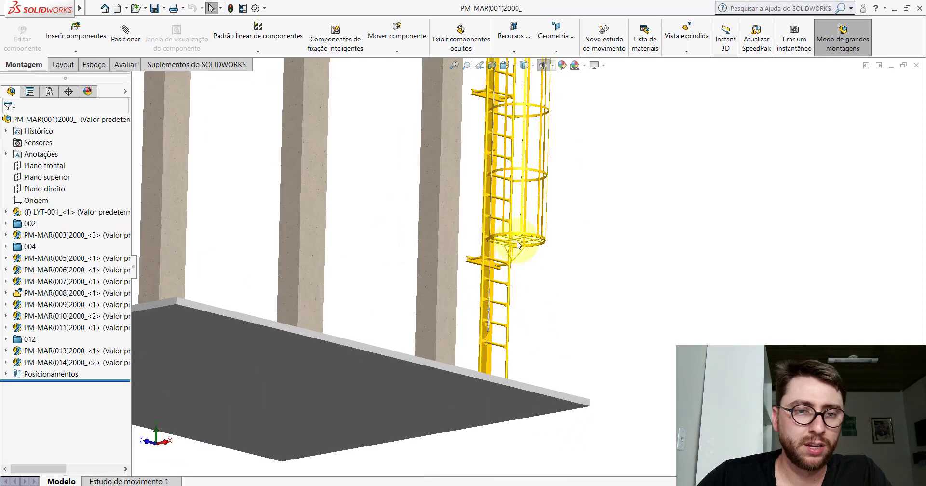
pyautogui.scroll(-2, 528, 289)
pyautogui.scroll(-2, 530, 271)
pyautogui.moveTo(531, 269)
pyautogui.mouseDown(button='middle')
pyautogui.moveTo(539, 242)
pyautogui.moveTo(542, 285)
pyautogui.mouseUp(button='middle')
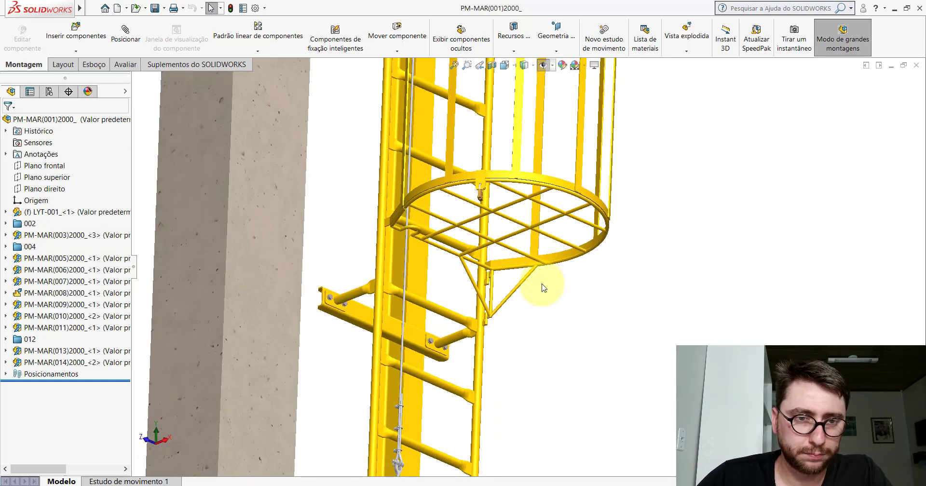
pyautogui.scroll(-3, 548, 279)
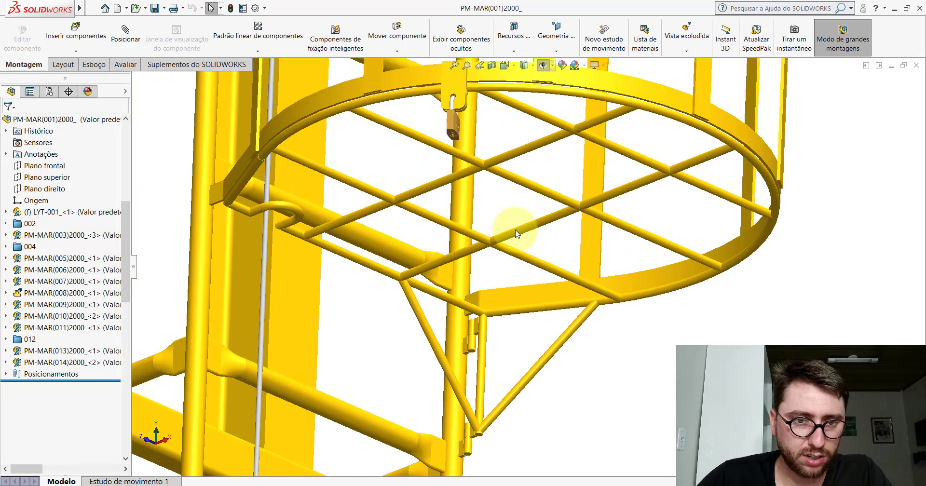
# Step: Select a floor-grating bar, then show the whole tower in Isometric view
pyautogui.click(516, 234)
pyautogui.scroll(5, 517, 234)
pyautogui.click(513, 64)
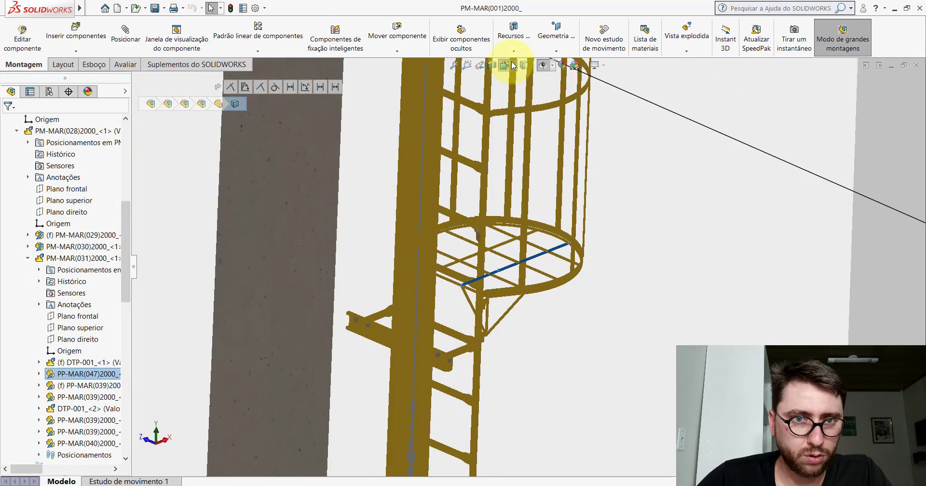
pyautogui.click(524, 65)
pyautogui.click(542, 118)
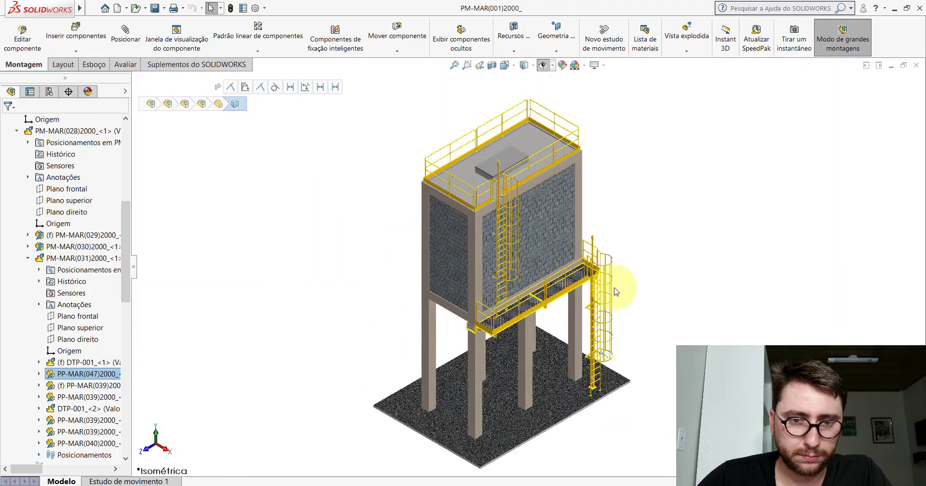
pyautogui.click(616, 291)
# Step: Move the floor grating out of the cage and slide the lug bracket along the rail
pyautogui.scroll(-3, 616, 292)
pyautogui.scroll(-3, 589, 377)
pyautogui.scroll(-3, 579, 397)
pyautogui.scroll(-3, 524, 325)
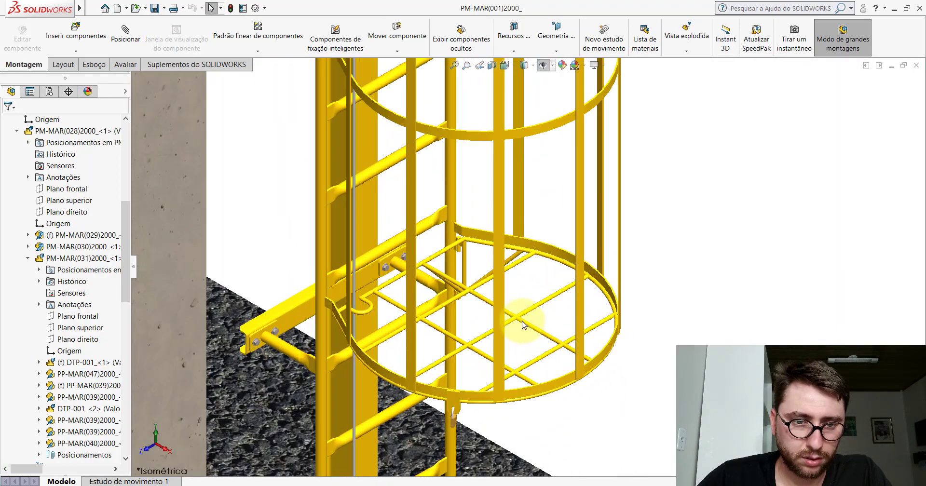
pyautogui.moveTo(528, 316)
pyautogui.mouseDown()
pyautogui.moveTo(603, 300)
pyautogui.moveTo(495, 324)
pyautogui.mouseUp()
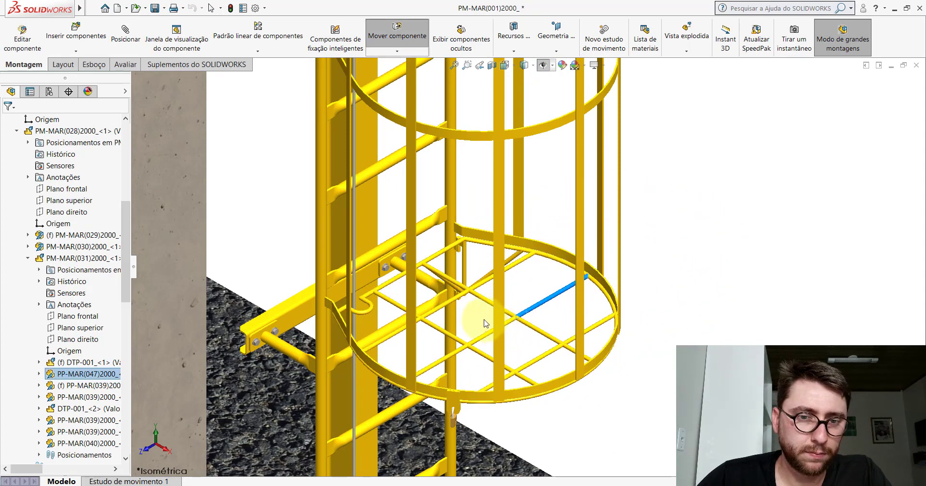
pyautogui.press('Escape')
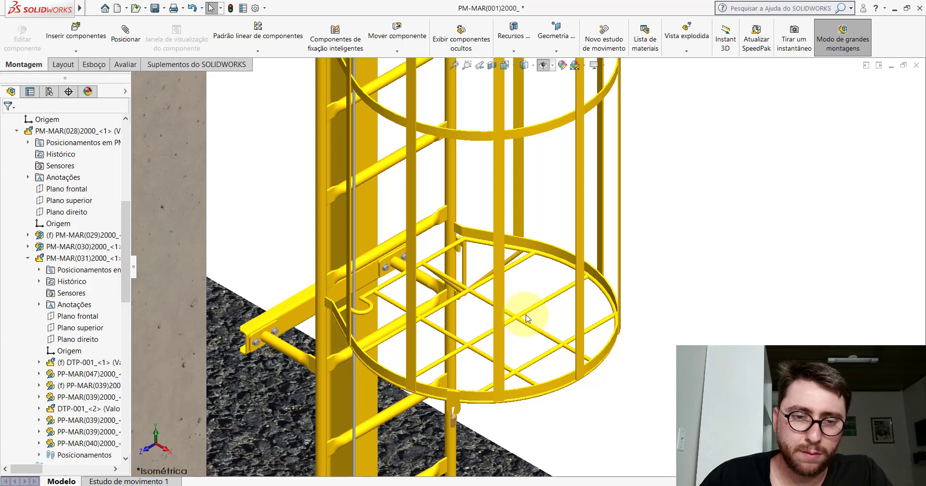
pyautogui.moveTo(526, 317)
pyautogui.mouseDown()
pyautogui.moveTo(631, 244)
pyautogui.moveTo(637, 140)
pyautogui.moveTo(573, 328)
pyautogui.moveTo(512, 347)
pyautogui.moveTo(494, 342)
pyautogui.mouseUp()
pyautogui.scroll(-3, 468, 394)
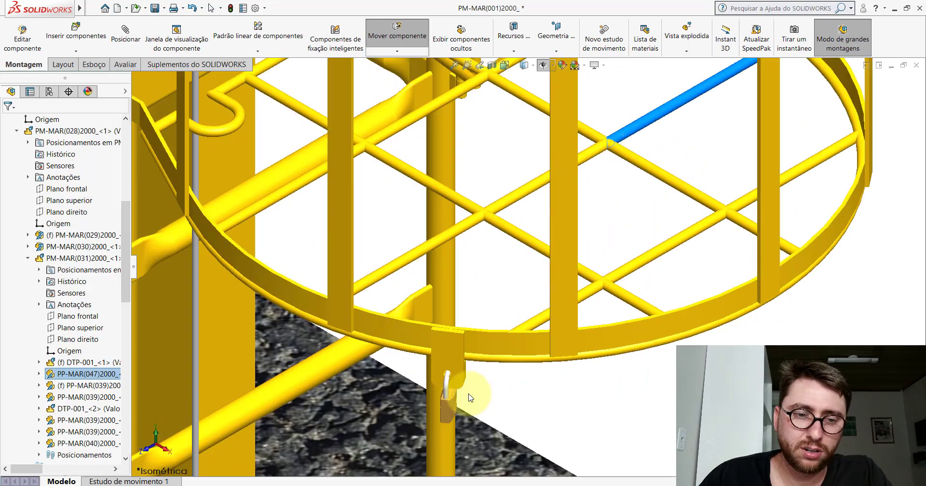
pyautogui.scroll(-3, 466, 362)
pyautogui.scroll(-3, 465, 335)
pyautogui.scroll(-2, 471, 309)
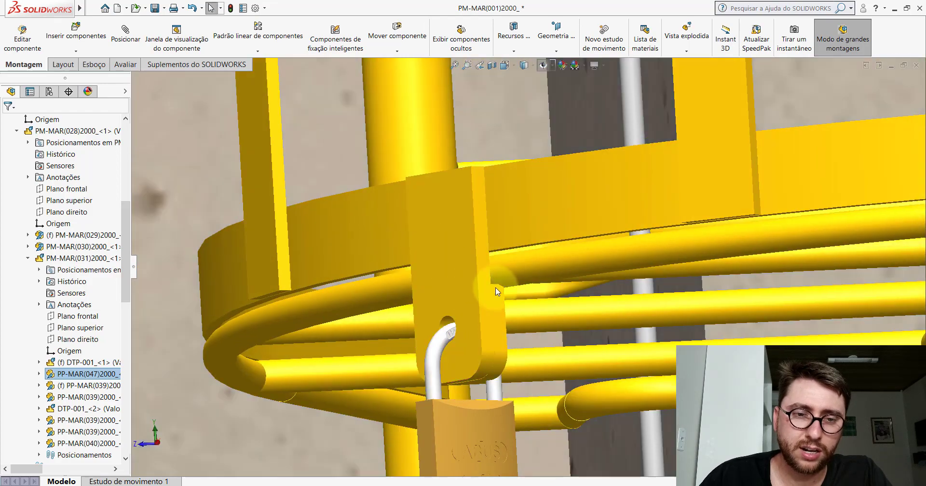
pyautogui.moveTo(497, 292)
pyautogui.mouseDown()
pyautogui.moveTo(717, 241)
pyautogui.moveTo(450, 250)
pyautogui.mouseUp()
# Step: Return to Isometric view and collapse all items in the design tree
pyautogui.click(506, 65)
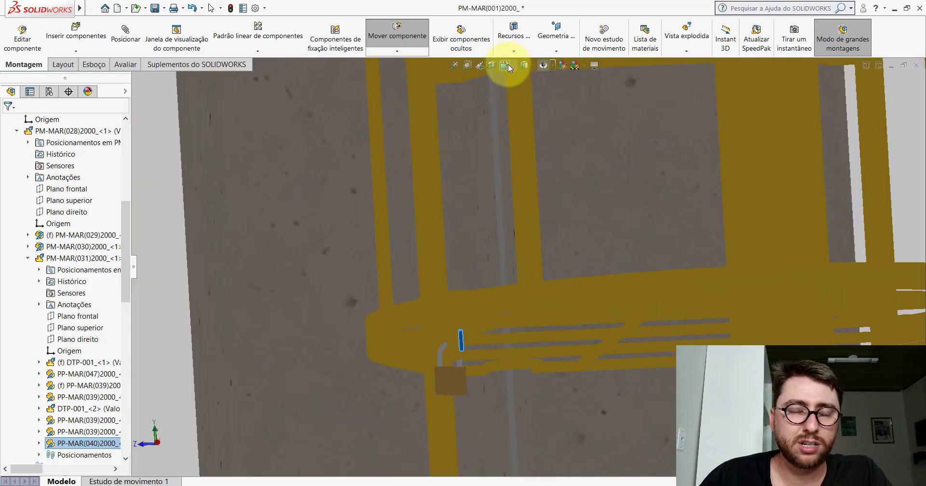
pyautogui.click(555, 91)
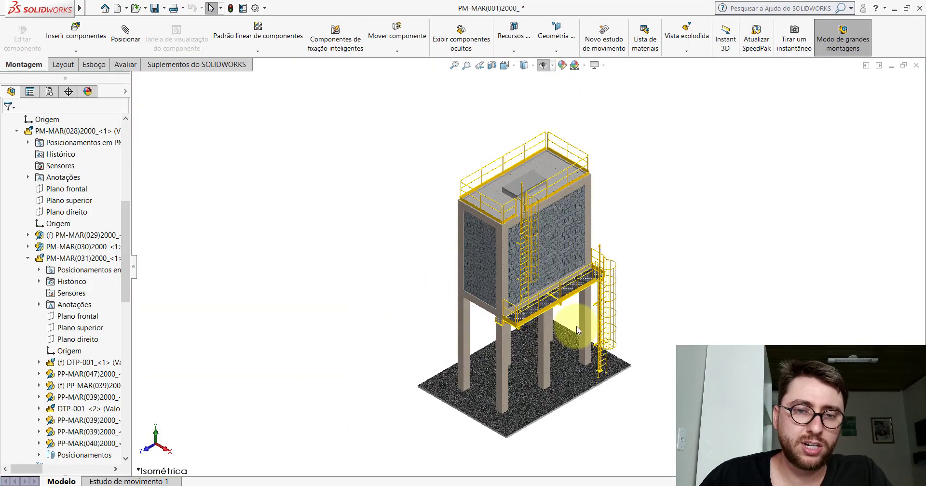
pyautogui.scroll(-2, 599, 327)
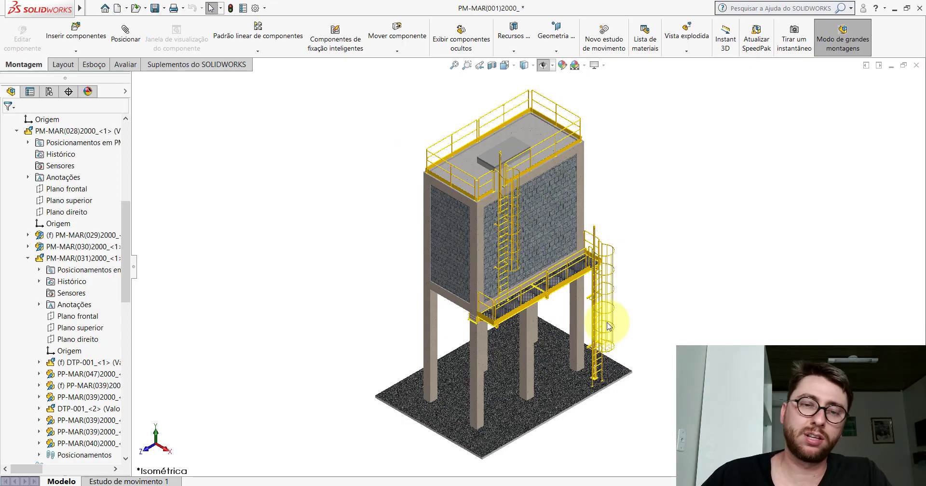
pyautogui.scroll(-3, 646, 376)
pyautogui.scroll(-2, 492, 279)
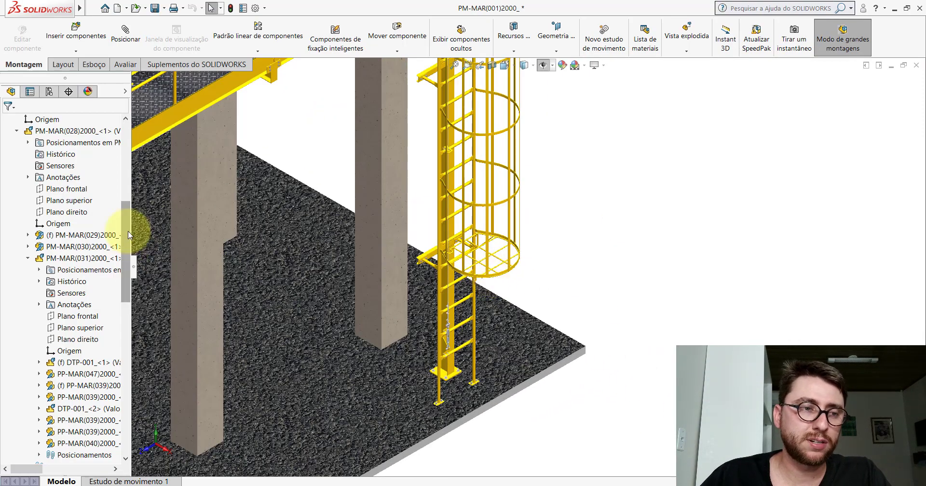
pyautogui.moveTo(130, 235); pyautogui.dragTo(125, 138)
pyautogui.rightClick(113, 119)
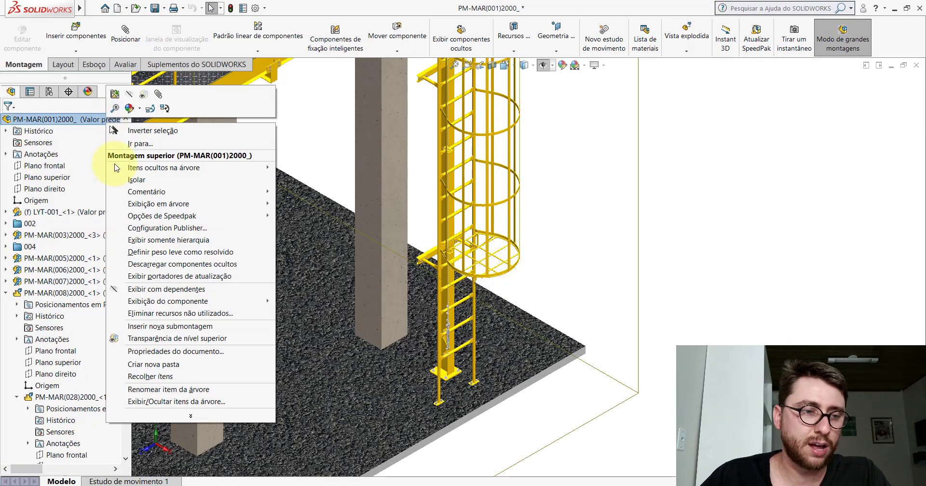
pyautogui.click(151, 377)
# Step: Open the PM-MAR(031)2000_ cage-floor subassembly in its own window
pyautogui.scroll(-2, 518, 229)
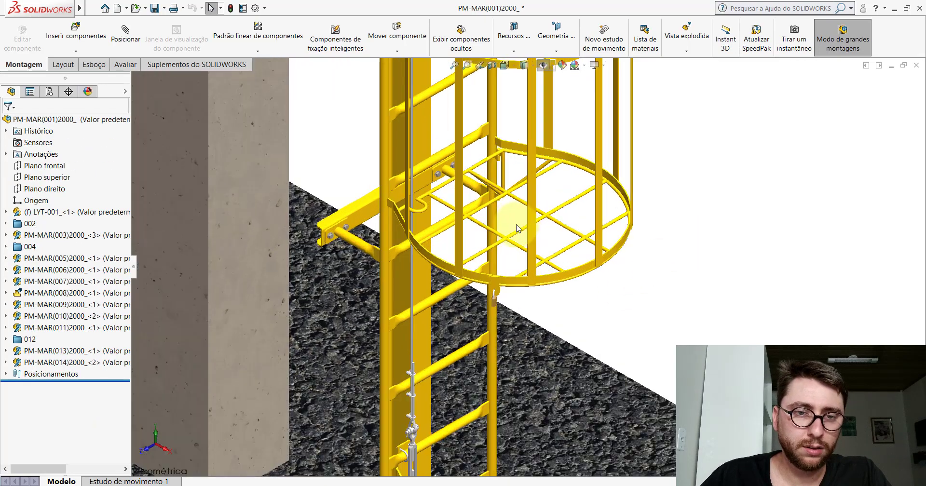
pyautogui.scroll(-1, 517, 229)
pyautogui.click(528, 203)
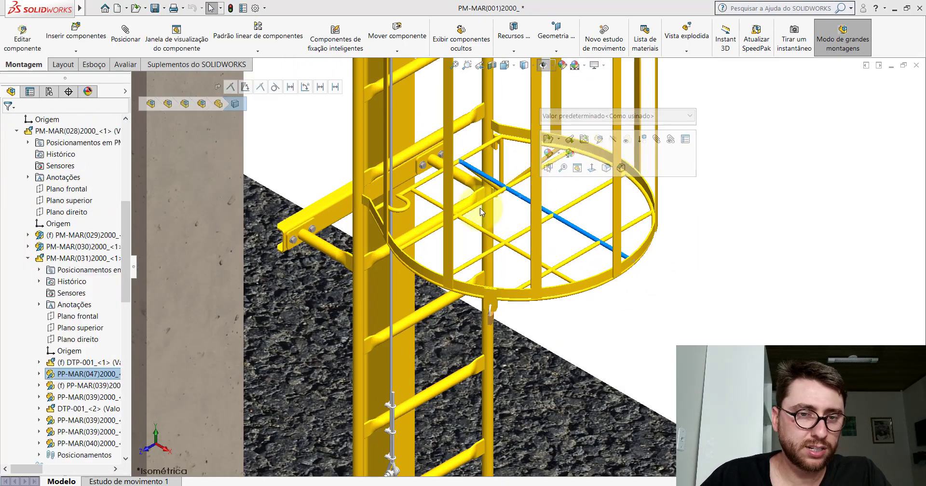
pyautogui.click(84, 260)
pyautogui.click(114, 232)
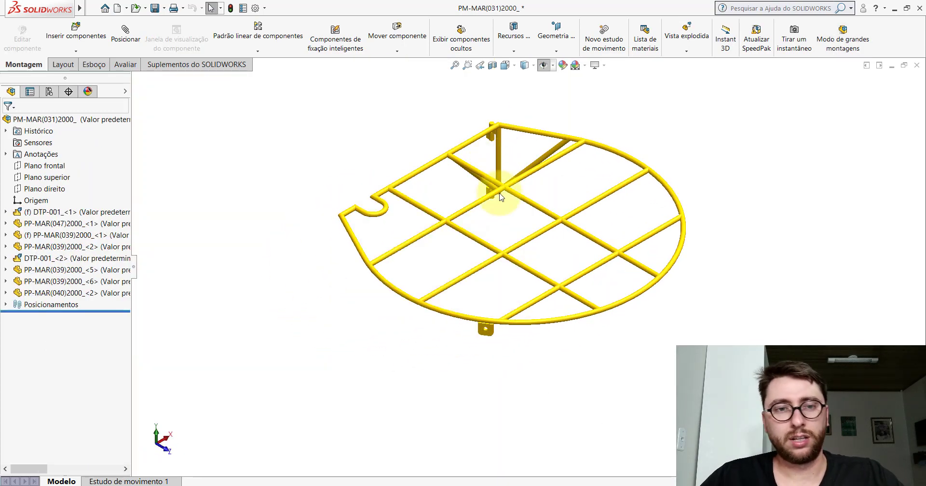
pyautogui.scroll(-2, 504, 163)
pyautogui.moveTo(496, 166)
pyautogui.mouseDown(button='middle')
pyautogui.moveTo(534, 144)
pyautogui.moveTo(471, 149)
pyautogui.mouseUp(button='middle')
pyautogui.scroll(-5, 483, 150)
pyautogui.click(491, 149)
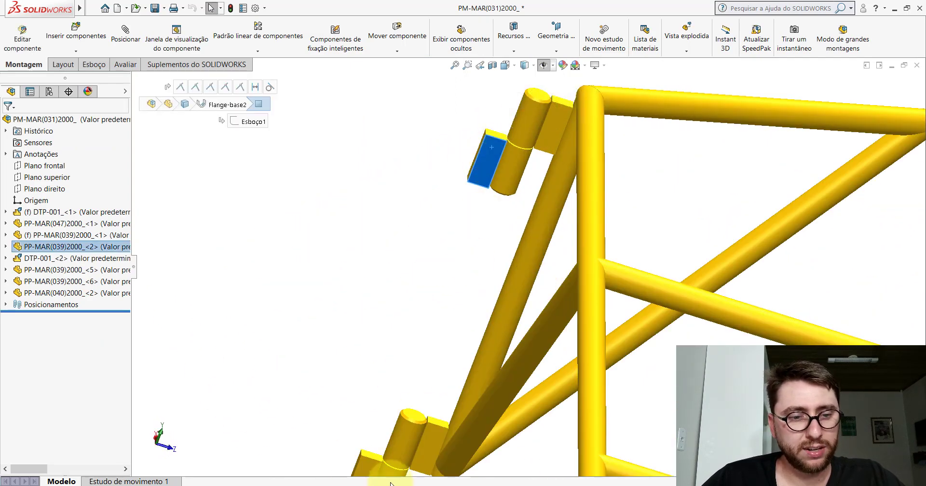
pyautogui.click(366, 470)
pyautogui.scroll(5, 524, 308)
pyautogui.moveTo(523, 308); pyautogui.dragTo(560, 261, button='middle')
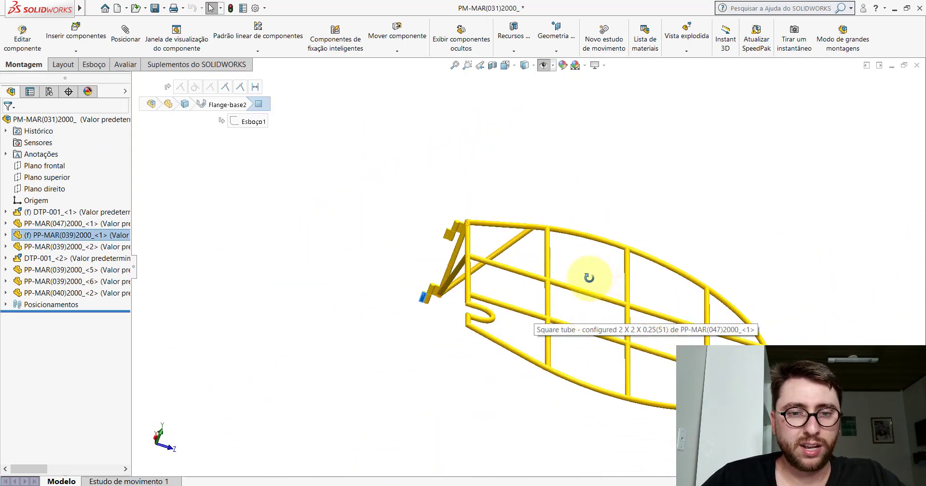
pyautogui.scroll(3, 584, 292)
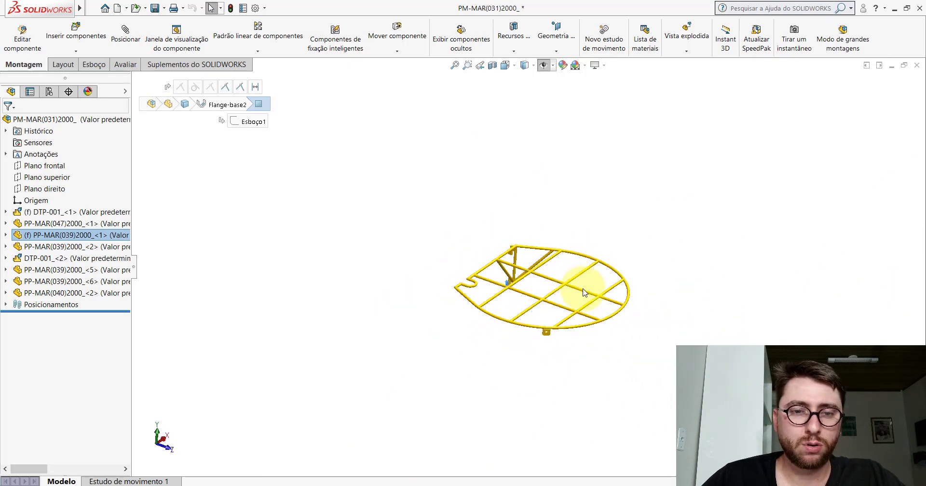
pyautogui.scroll(-3, 573, 288)
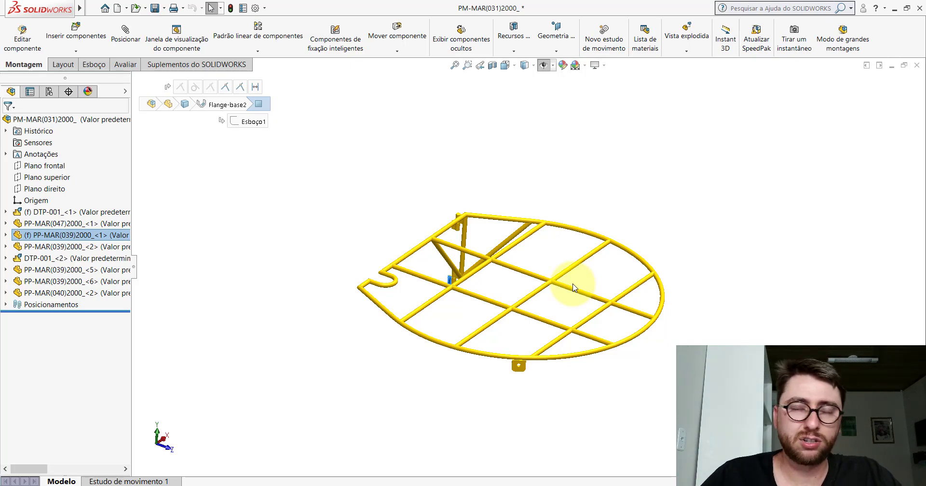
pyautogui.scroll(-3, 510, 245)
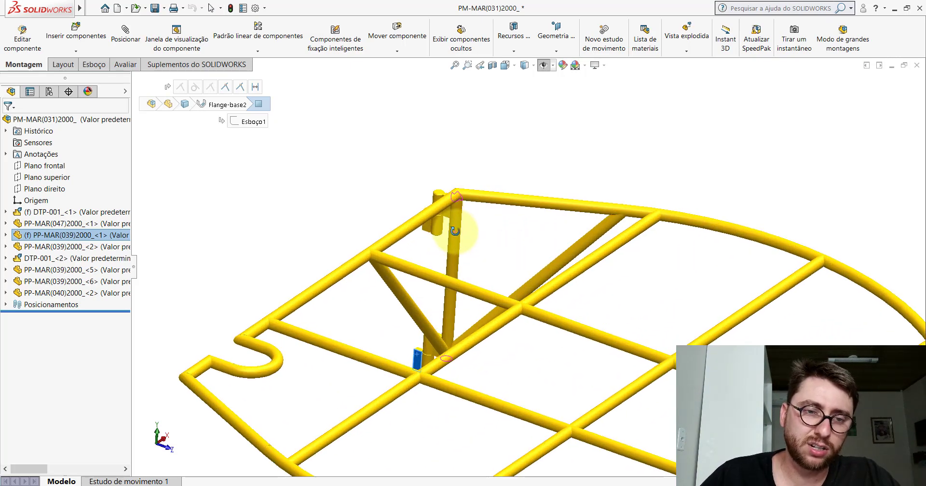
pyautogui.click(576, 213)
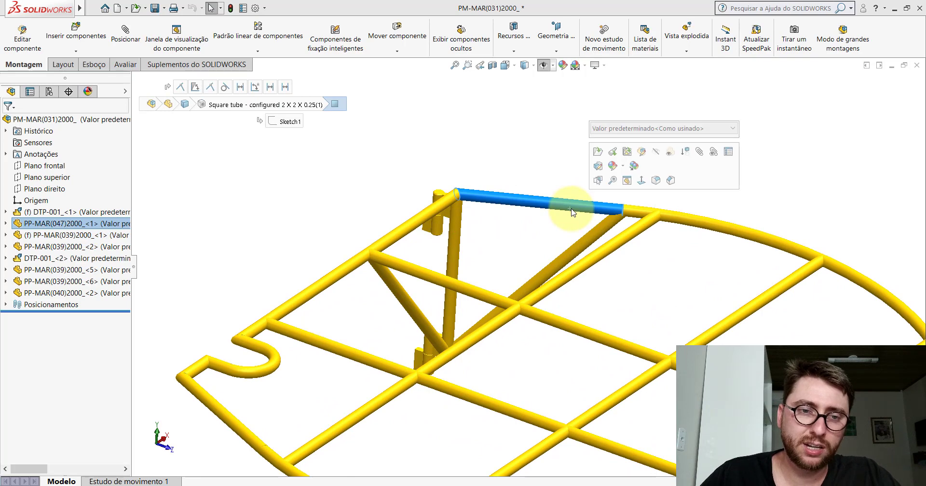
pyautogui.click(523, 192)
pyautogui.scroll(5, 607, 269)
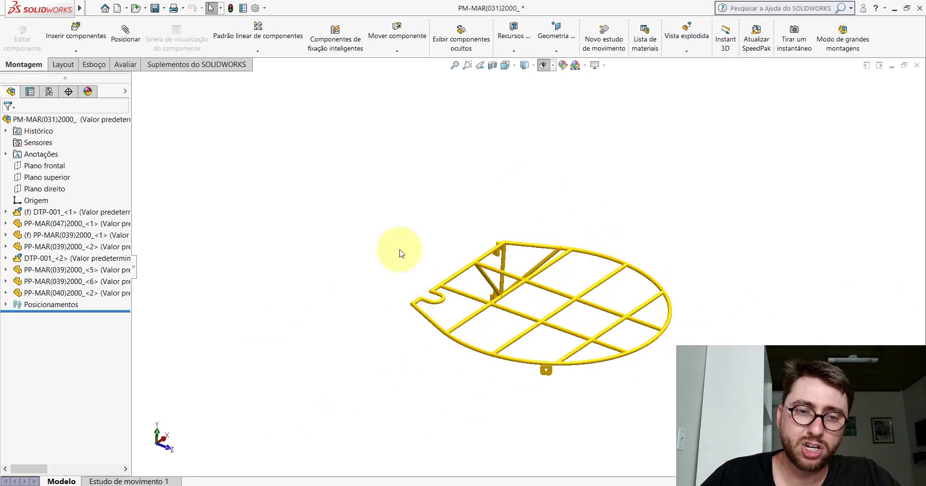
pyautogui.scroll(-2, 569, 340)
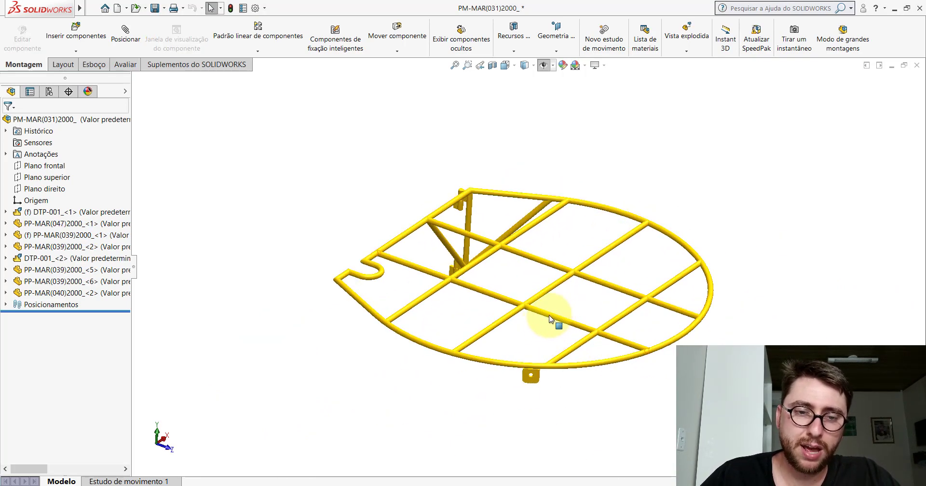
pyautogui.moveTo(550, 319); pyautogui.dragTo(522, 331)
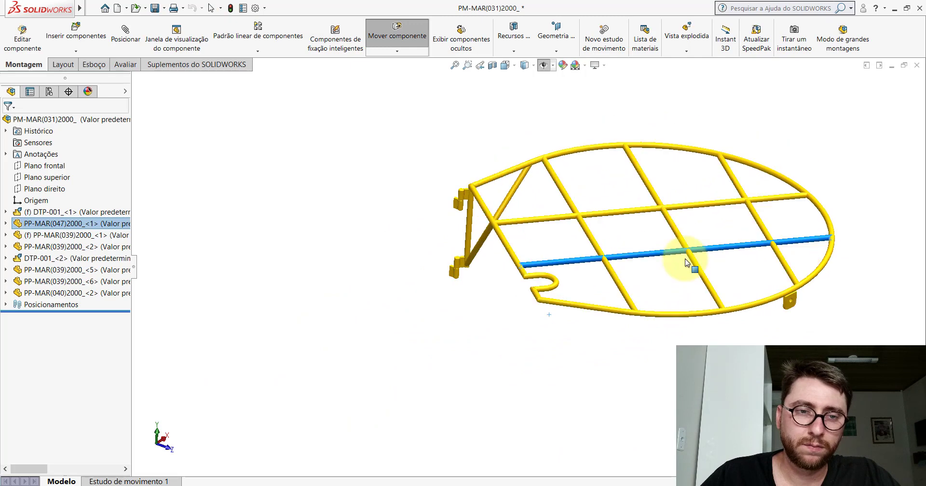
pyautogui.click(512, 148)
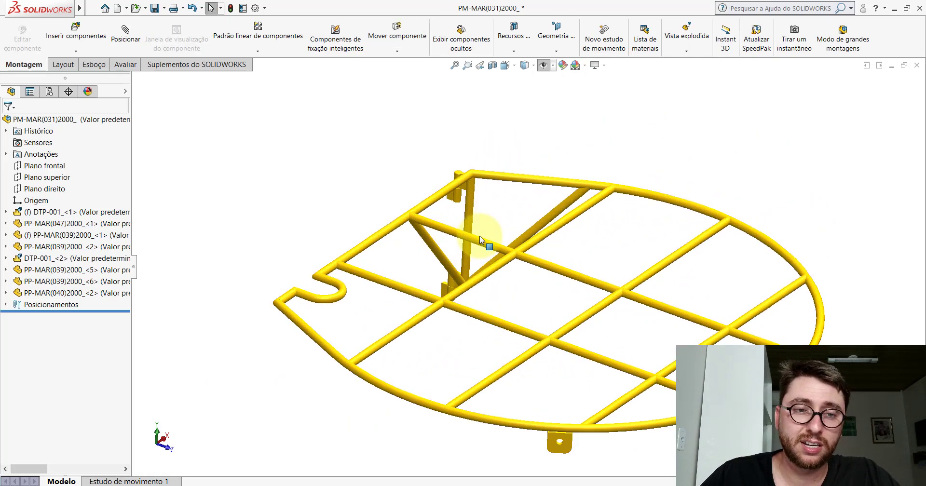
pyautogui.scroll(-3, 478, 213)
pyautogui.moveTo(478, 214); pyautogui.dragTo(451, 176, button='middle')
pyautogui.click(451, 177)
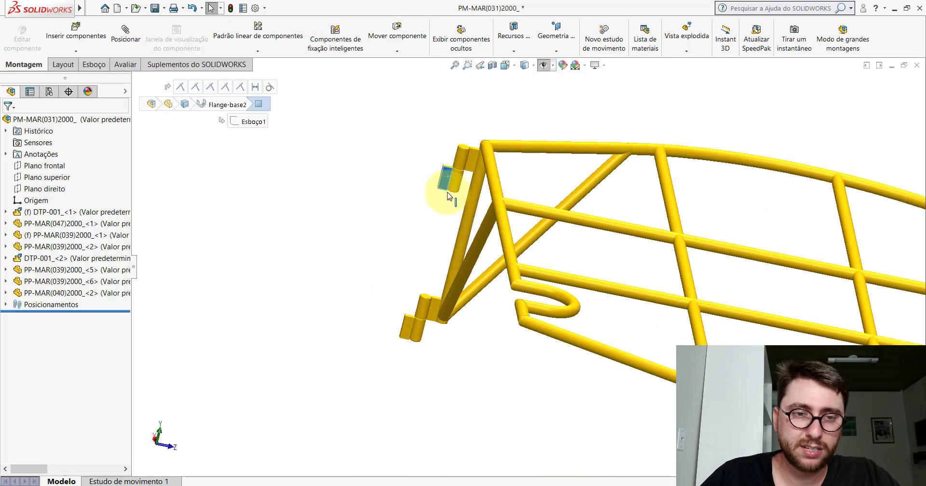
pyautogui.press('Escape')
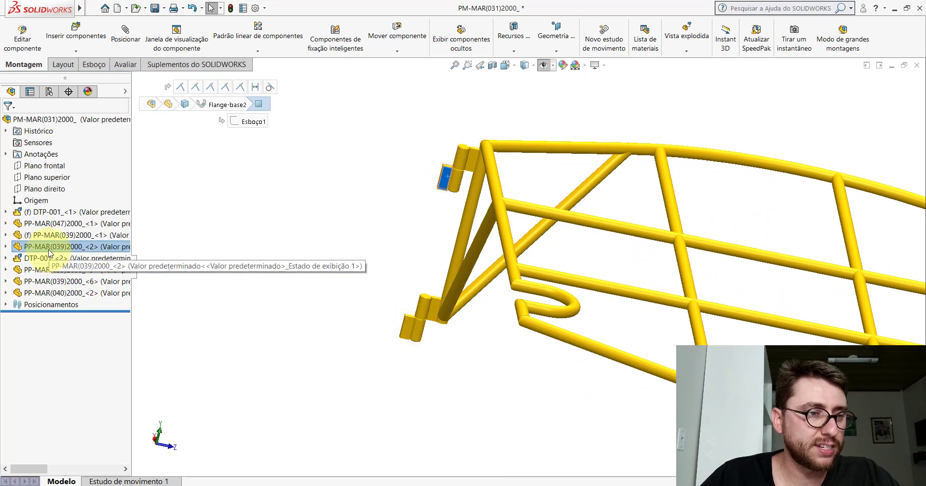
pyautogui.click(514, 69)
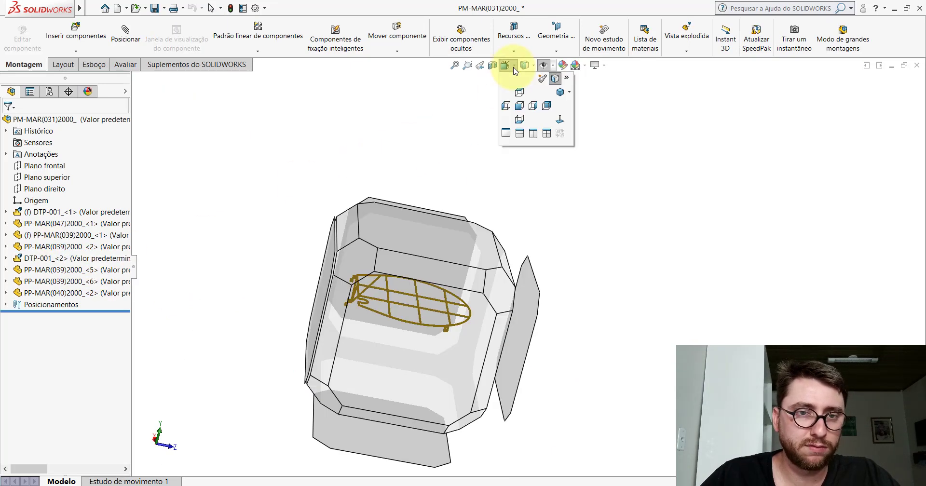
pyautogui.click(512, 281)
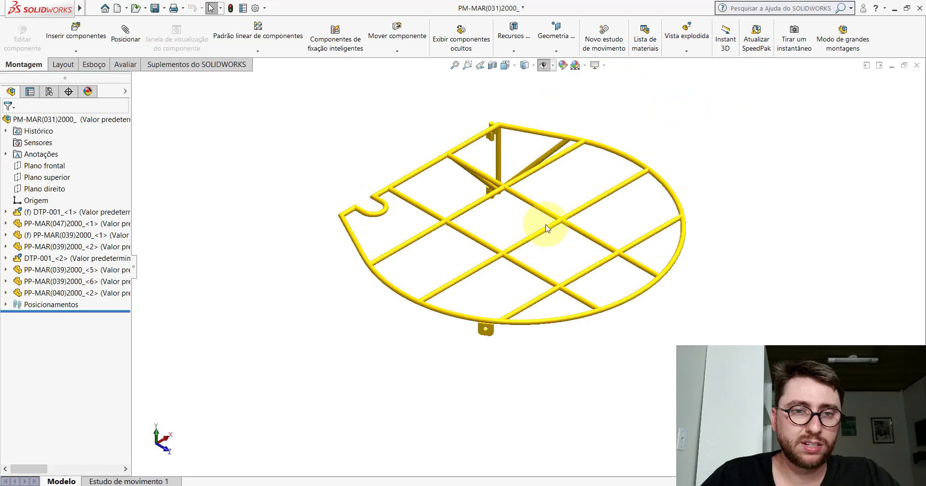
pyautogui.scroll(-5, 491, 140)
pyautogui.scroll(-3, 480, 150)
pyautogui.click(476, 151)
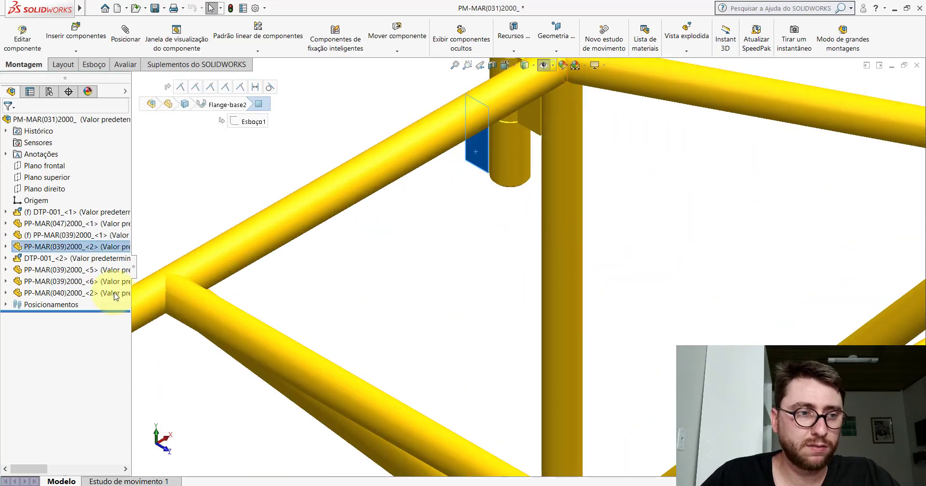
pyautogui.click(467, 240)
pyautogui.scroll(5, 516, 249)
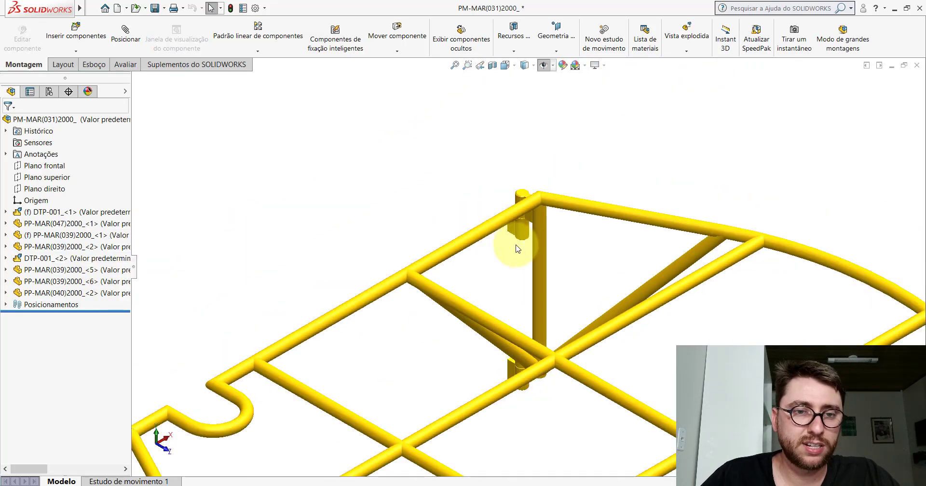
pyautogui.scroll(5, 507, 343)
pyautogui.scroll(-2, 570, 296)
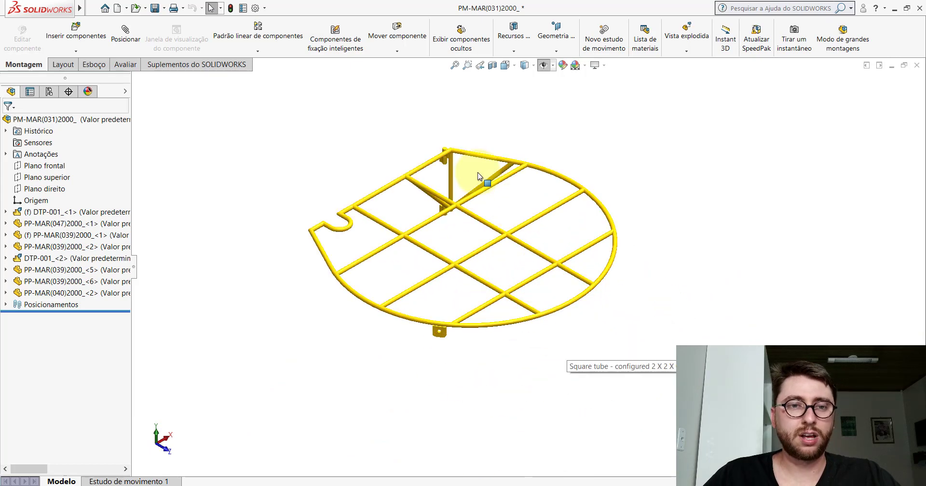
# Step: Create a new assembly and place PP-MAR(039)2000 from the desktop PM-MAR(001)2000 folder
pyautogui.click(117, 10)
pyautogui.doubleClick(338, 232)
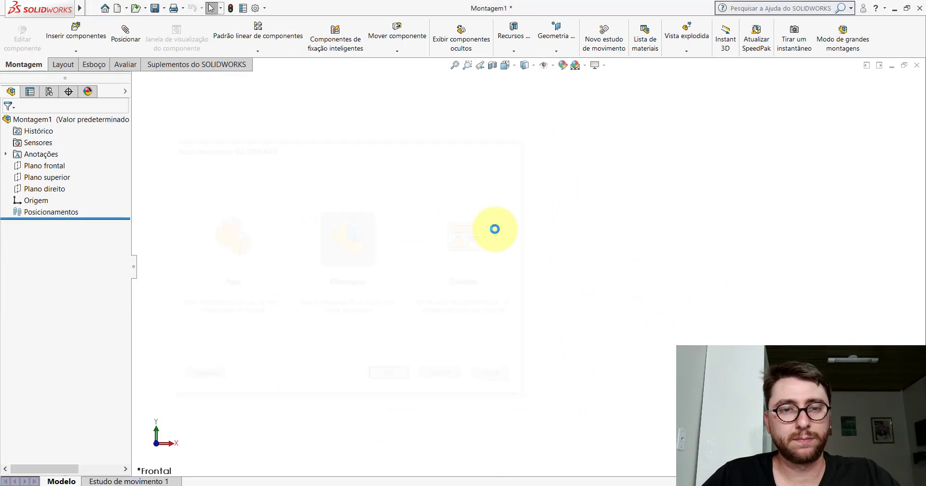
pyautogui.click(62, 358)
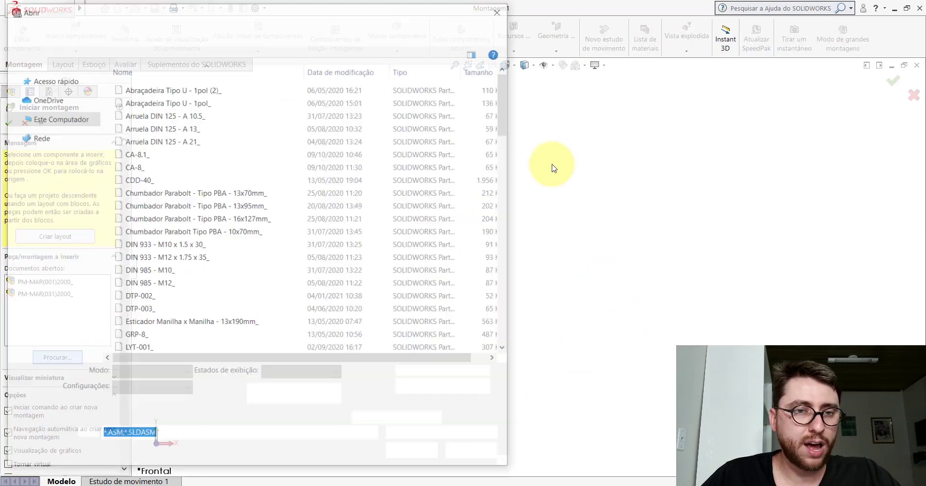
pyautogui.click(459, 419)
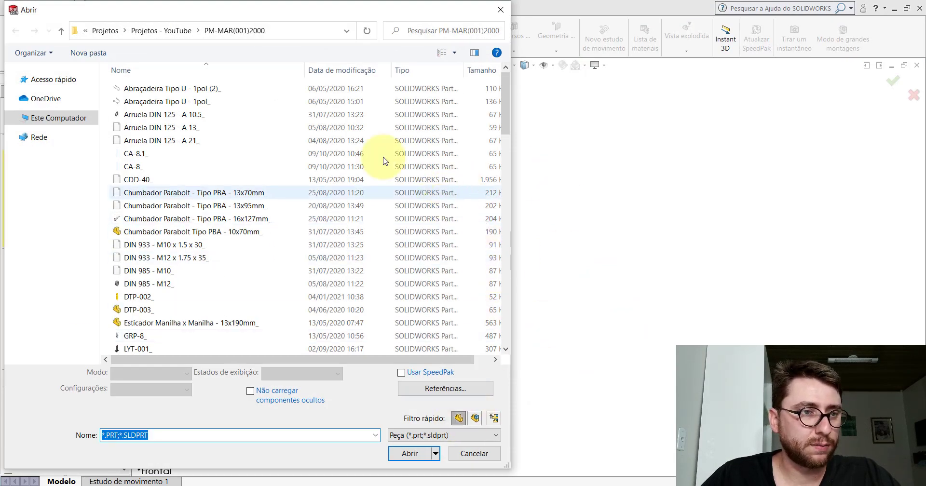
pyautogui.click(10, 79)
pyautogui.click(48, 92)
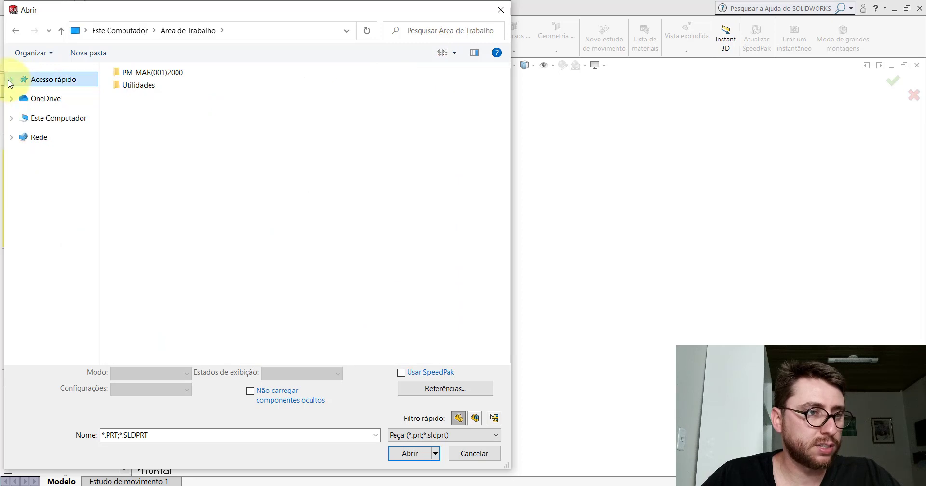
pyautogui.click(148, 75)
pyautogui.doubleClick(148, 75)
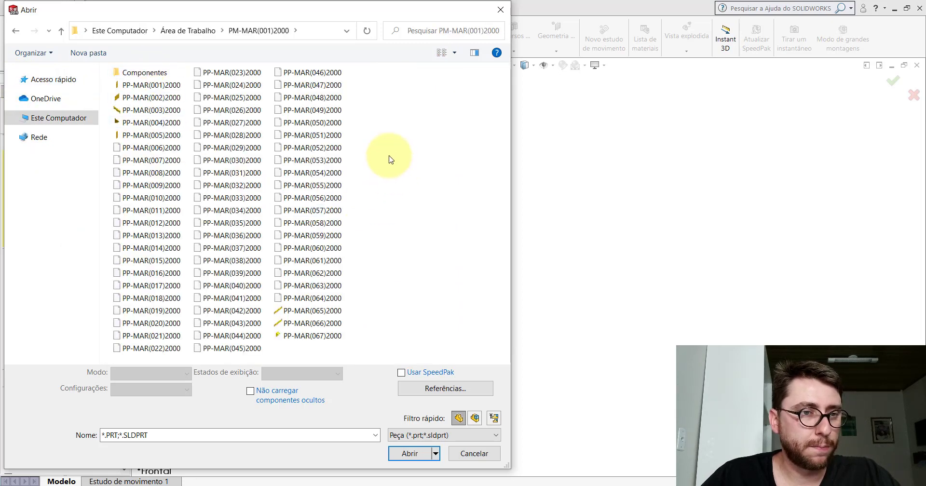
pyautogui.doubleClick(235, 273)
pyautogui.click(493, 197)
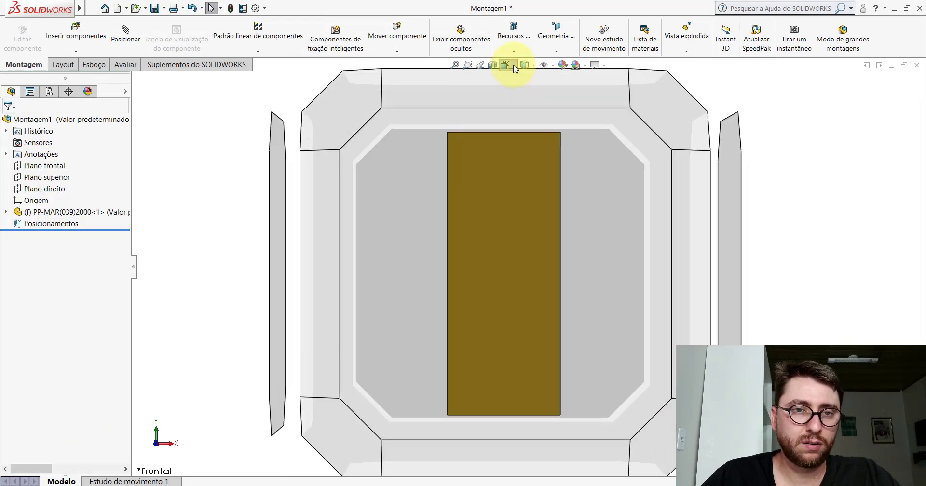
# Step: Show it isometric, shaded with edges, in large assembly mode, then return to PM-MAR(031)2000_
pyautogui.click(514, 66)
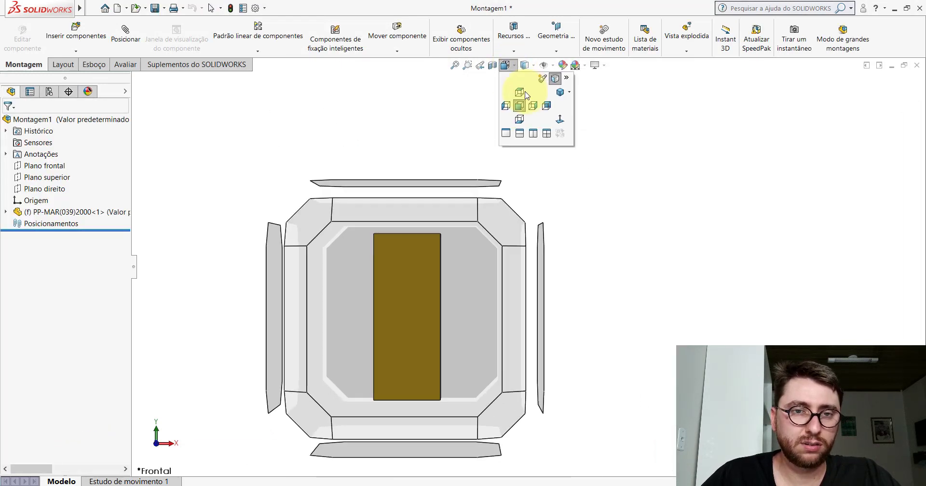
pyautogui.click(561, 92)
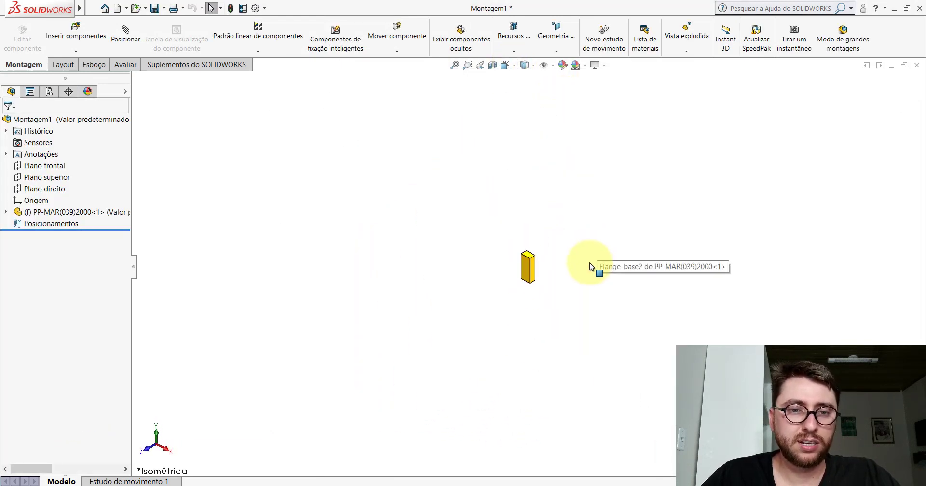
pyautogui.click(845, 38)
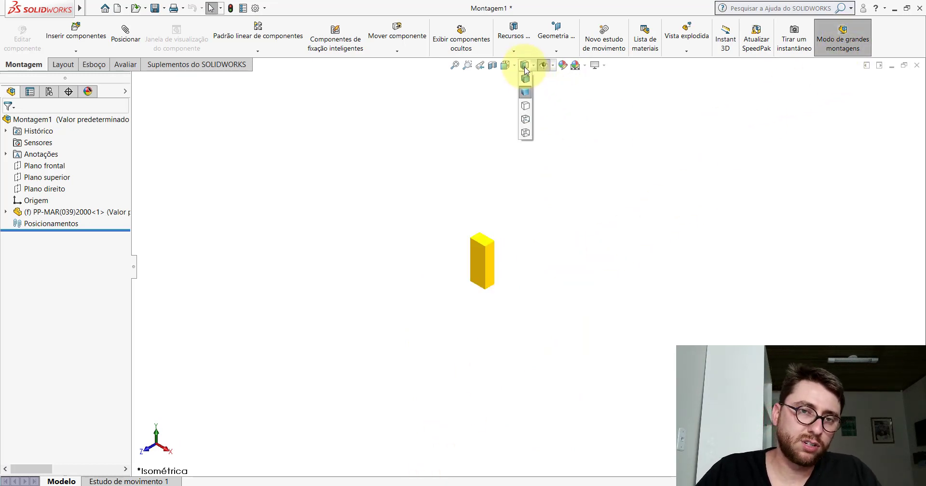
pyautogui.click(525, 81)
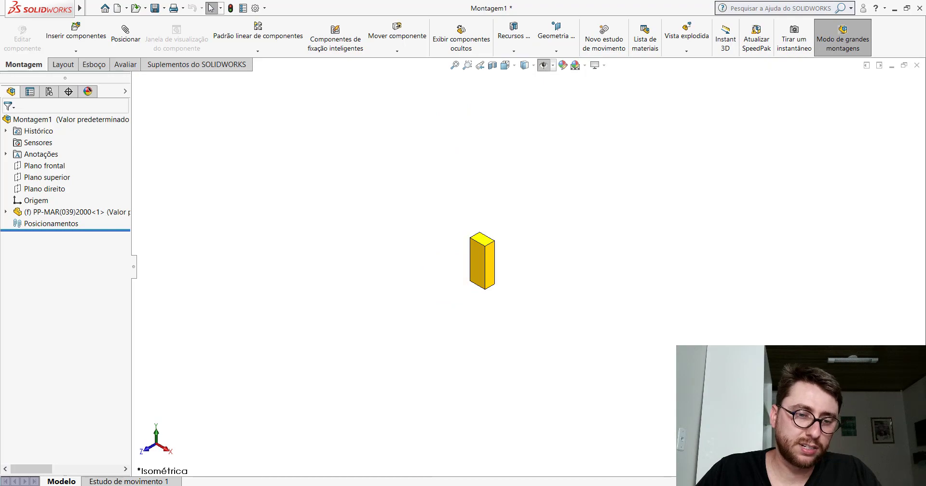
pyautogui.click(430, 441)
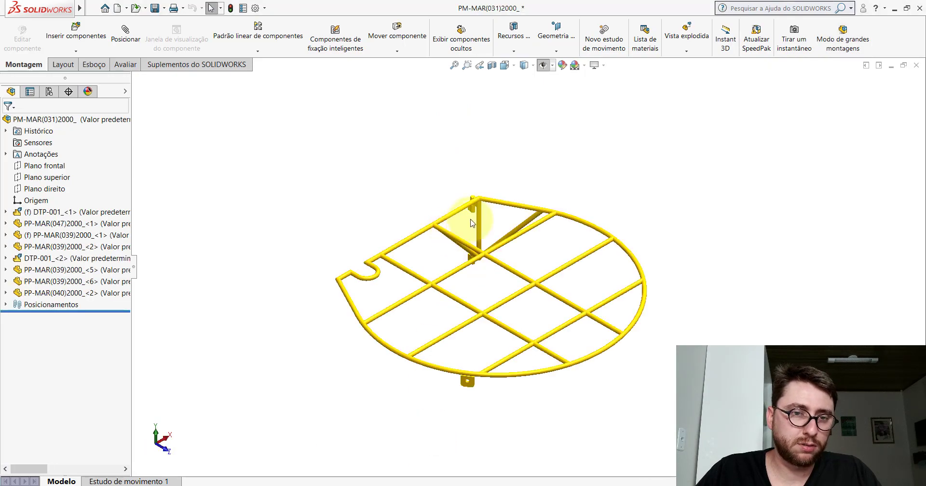
# Step: Orbit to a close oblique view of the frame's upper and lower hinge blocks
pyautogui.scroll(-5, 472, 222)
pyautogui.moveTo(475, 223)
pyautogui.mouseDown(button='middle')
pyautogui.moveTo(548, 186)
pyautogui.moveTo(456, 265)
pyautogui.moveTo(473, 202)
pyautogui.mouseUp(button='middle')
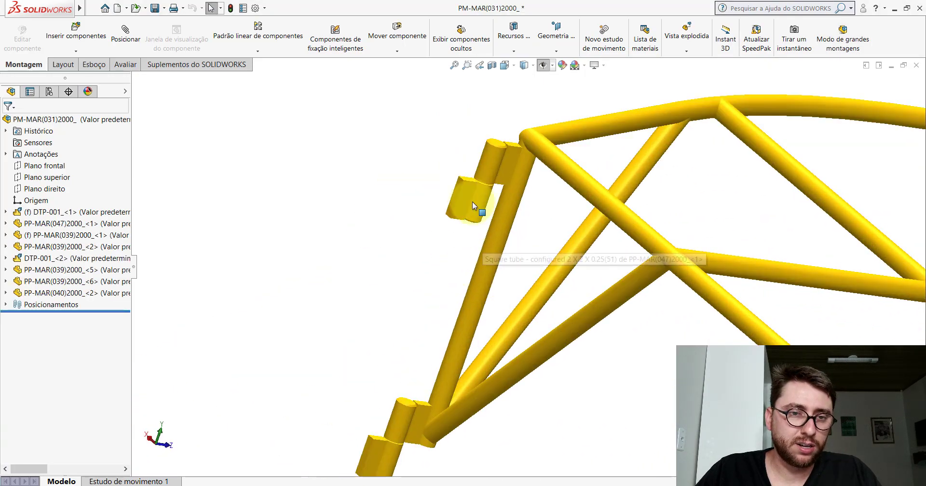
pyautogui.click(472, 202)
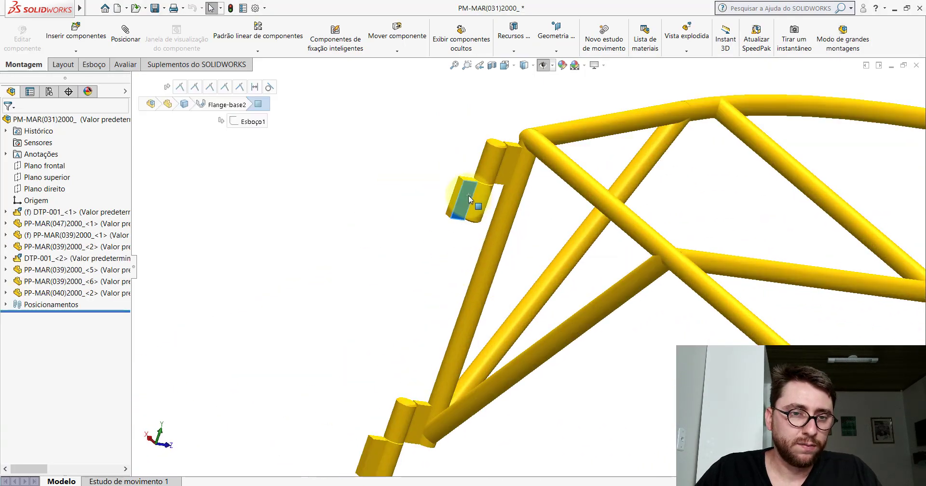
pyautogui.click(374, 449)
pyautogui.click(368, 293)
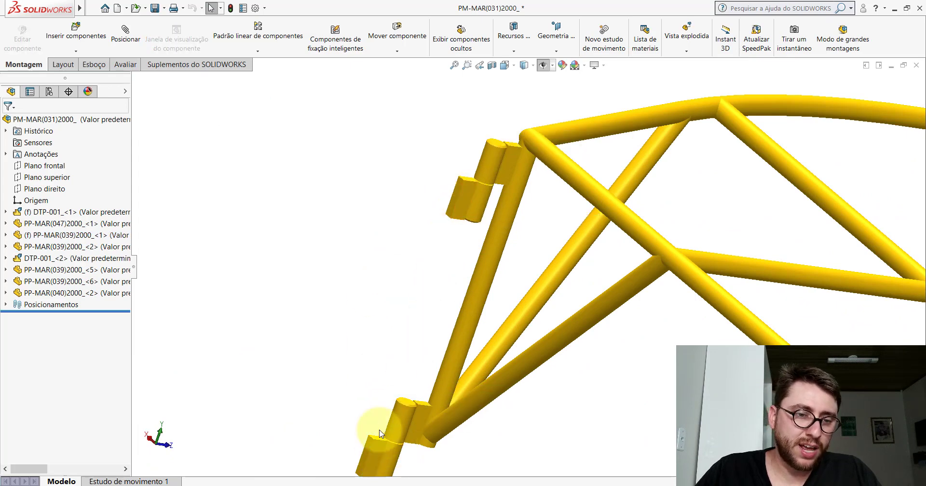
# Step: Measure the distance between the two hinge faces, reading 170 mm
pyautogui.click(137, 63)
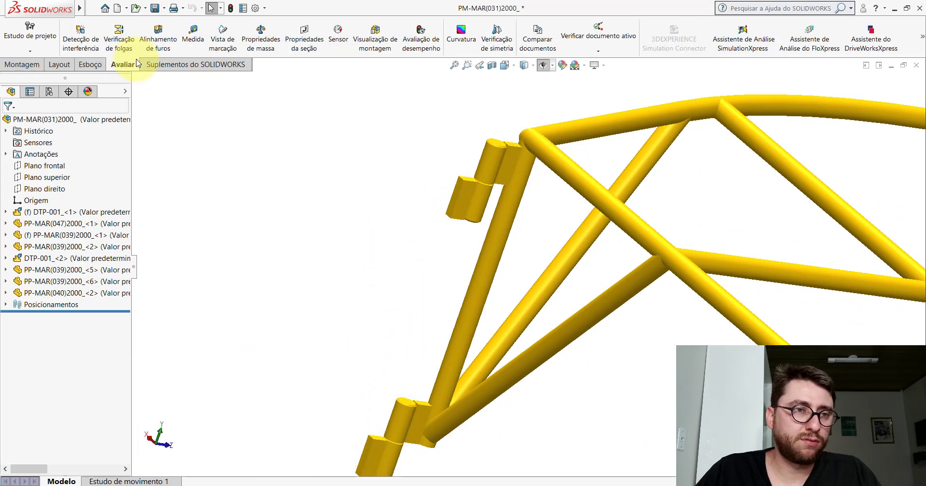
pyautogui.click(186, 36)
pyautogui.scroll(-5, 465, 175)
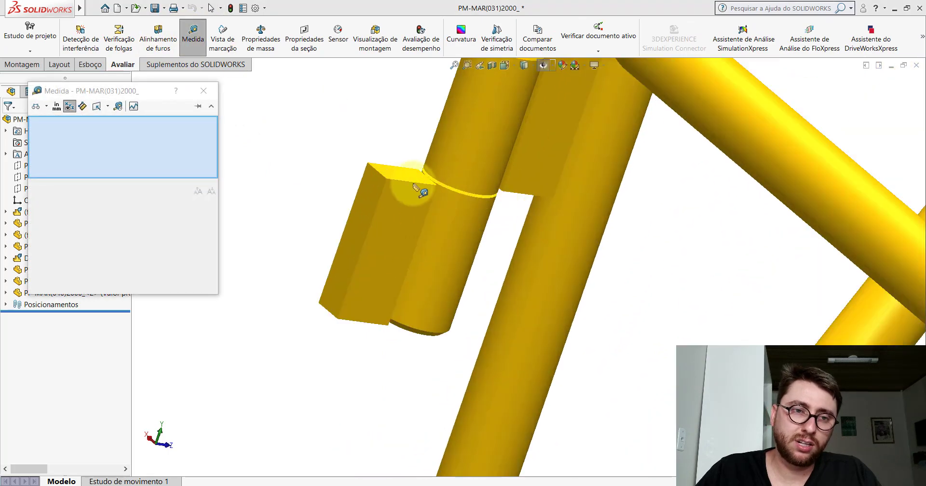
pyautogui.click(404, 181)
pyautogui.scroll(3, 435, 232)
pyautogui.scroll(3, 445, 338)
pyautogui.scroll(-5, 376, 430)
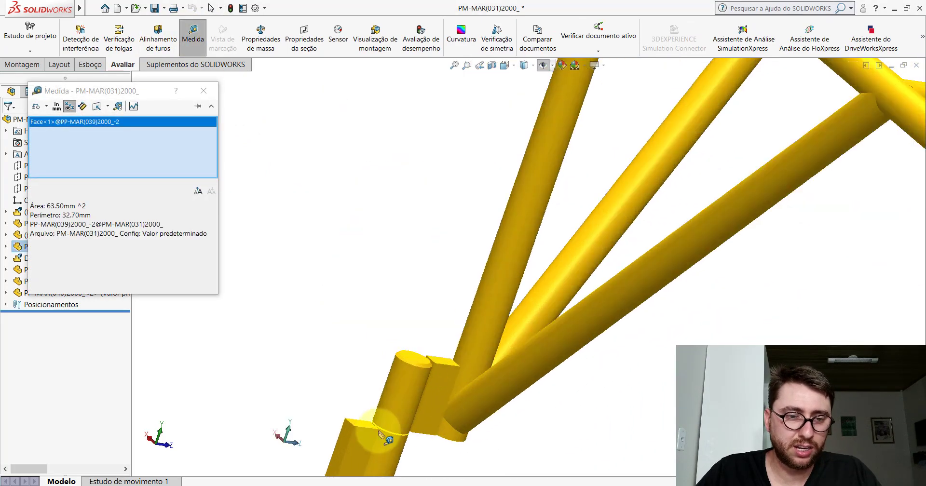
pyautogui.click(365, 428)
pyautogui.scroll(3, 435, 290)
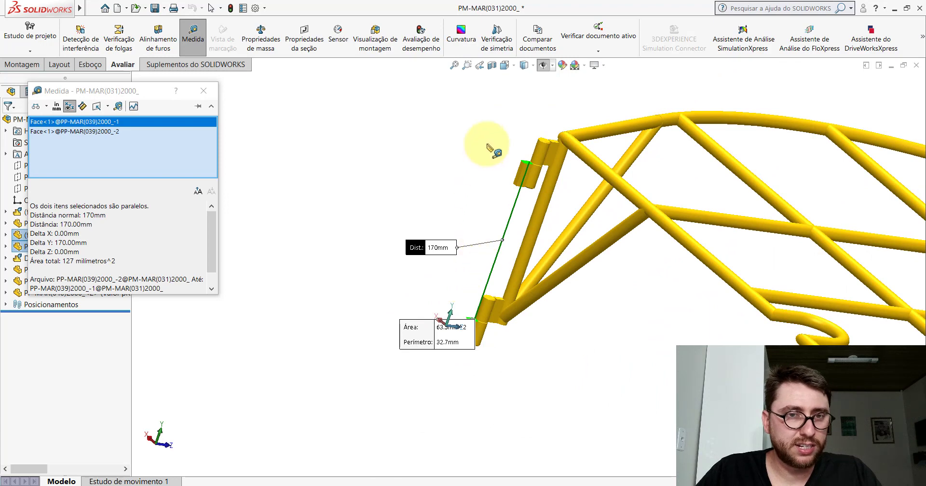
pyautogui.press('Escape')
# Step: Snap the frame to a standard view and switch to the Montagem1 window
pyautogui.click(511, 70)
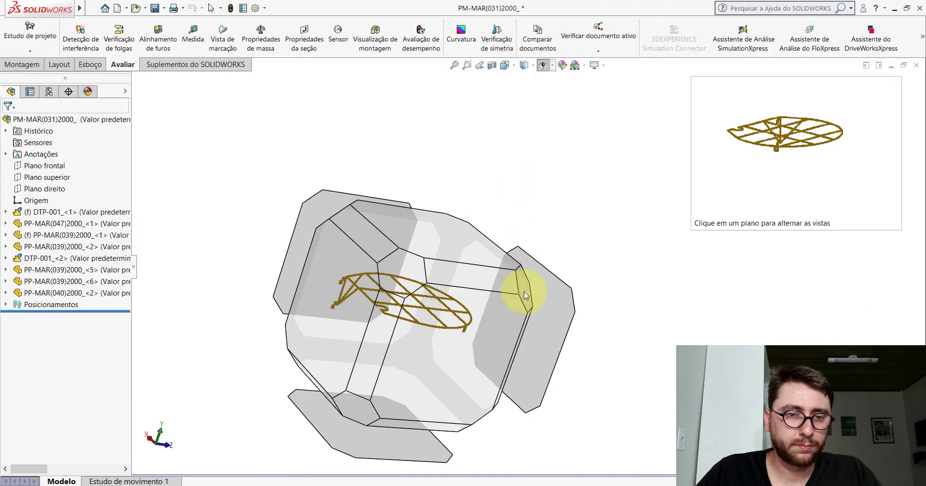
pyautogui.click(526, 296)
pyautogui.click(524, 429)
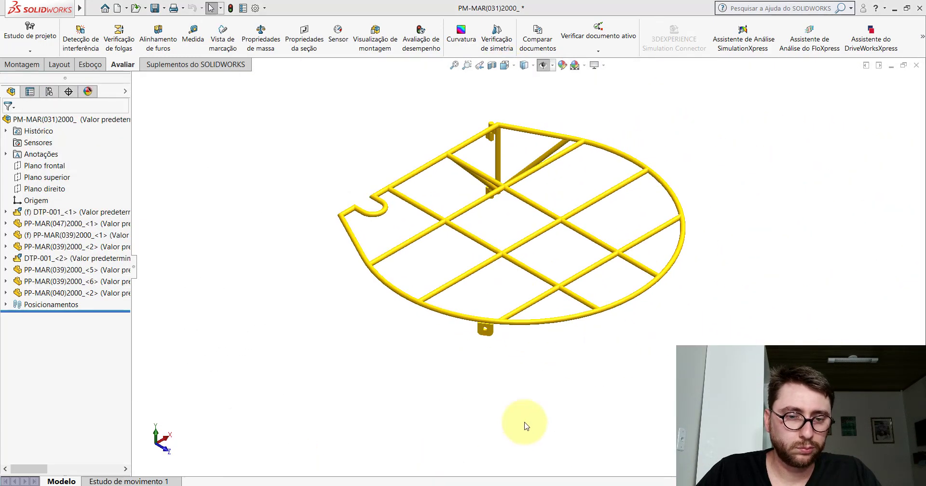
pyautogui.scroll(3, 516, 299)
pyautogui.scroll(-3, 525, 256)
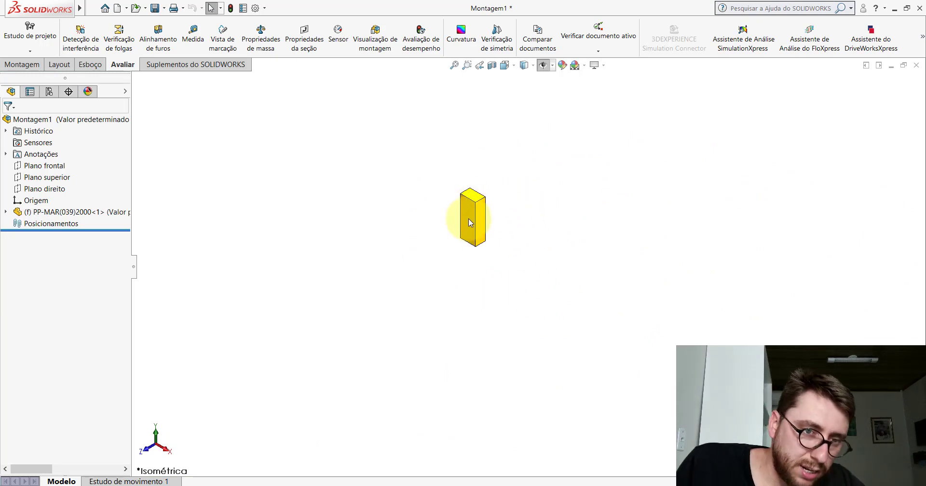
# Step: Ctrl-drag a copy of the PP-MAR(039)2000 block below the original
pyautogui.keyDown('ctrl'); pyautogui.moveTo(472, 214); pyautogui.dragTo(467, 370); pyautogui.keyUp('ctrl')
pyautogui.click(535, 262)
pyautogui.scroll(3, 531, 260)
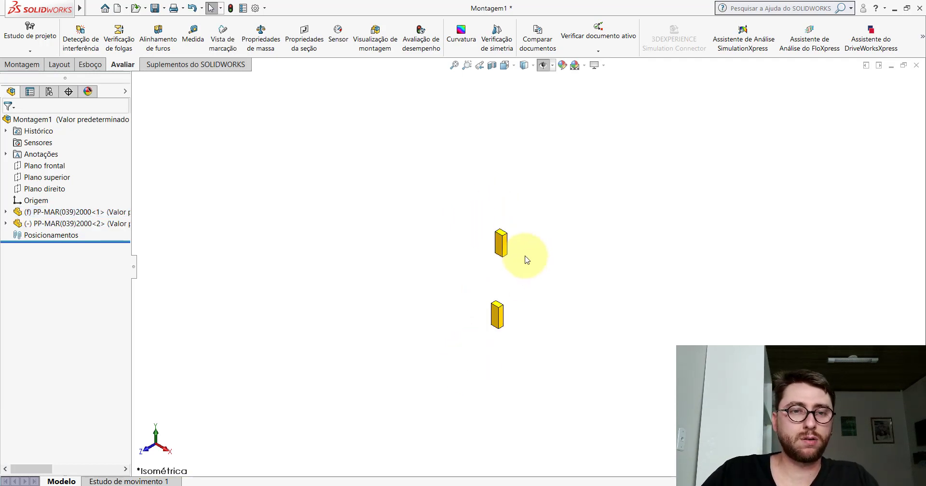
pyautogui.click(554, 66)
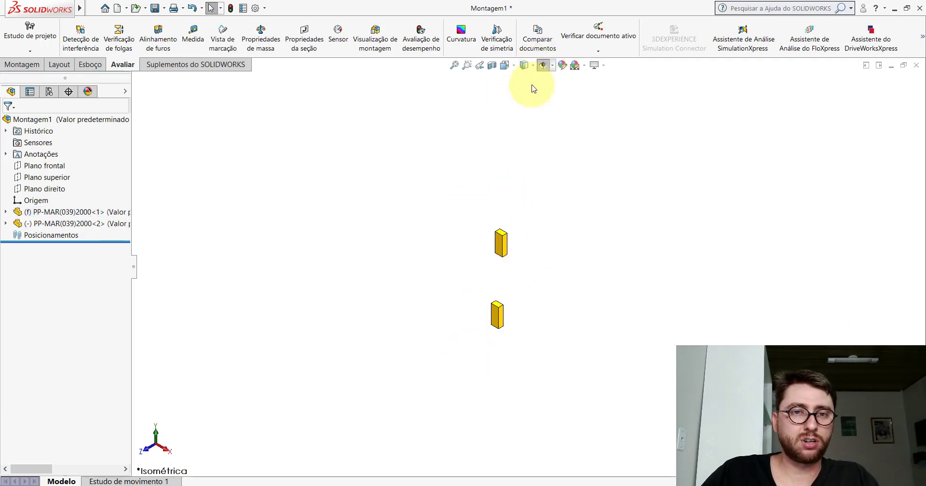
pyautogui.click(553, 66)
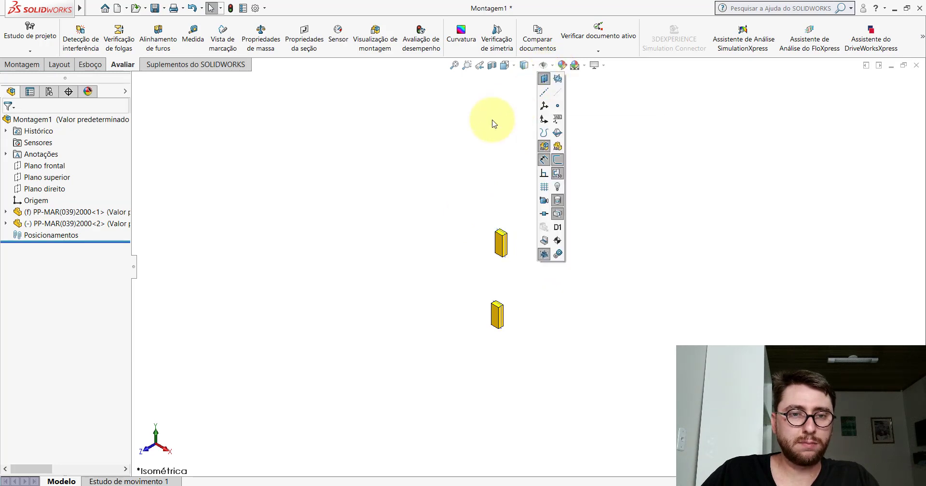
# Step: Mate Plano1 of the first block coincident with Plano1 of the second block
pyautogui.click(23, 66)
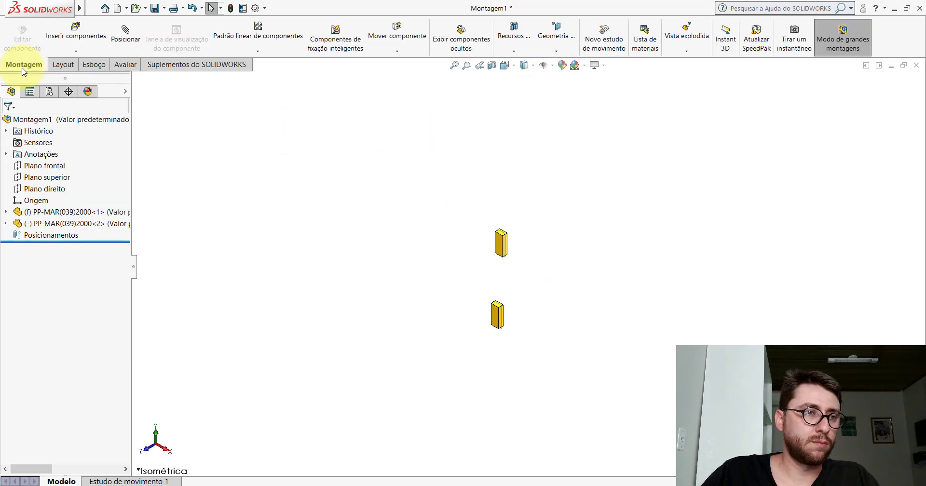
pyautogui.click(116, 38)
pyautogui.scroll(-10, 480, 308)
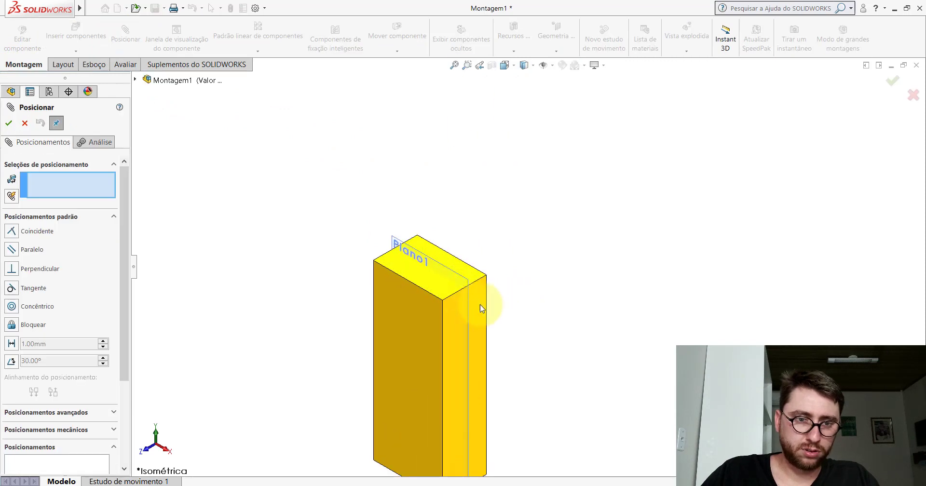
pyautogui.click(461, 278)
pyautogui.scroll(5, 516, 265)
pyautogui.scroll(-3, 532, 190)
pyautogui.scroll(-3, 489, 202)
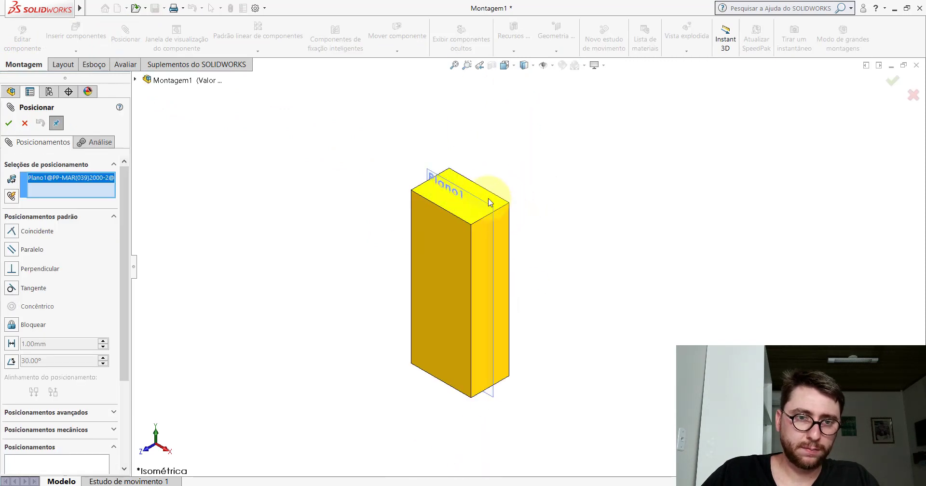
pyautogui.click(473, 199)
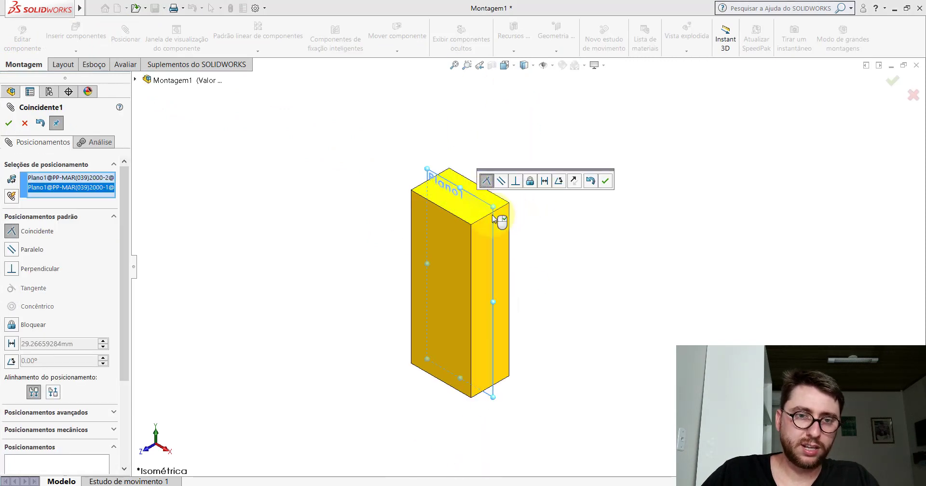
pyautogui.click(604, 184)
pyautogui.scroll(3, 531, 258)
pyautogui.scroll(2, 531, 261)
pyautogui.scroll(-1, 531, 274)
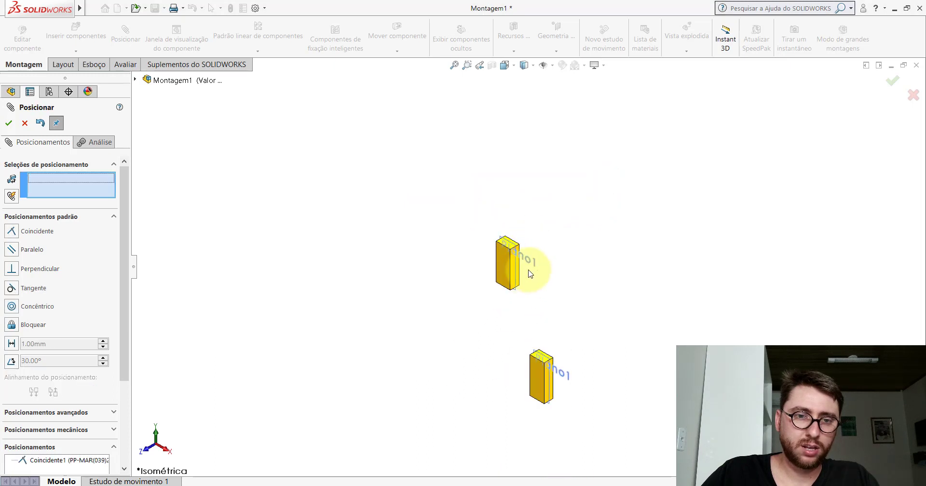
pyautogui.press('Escape')
pyautogui.scroll(-2, 496, 250)
# Step: Show Plano direito in the upper block's part, then return to Montagem1
pyautogui.click(496, 250)
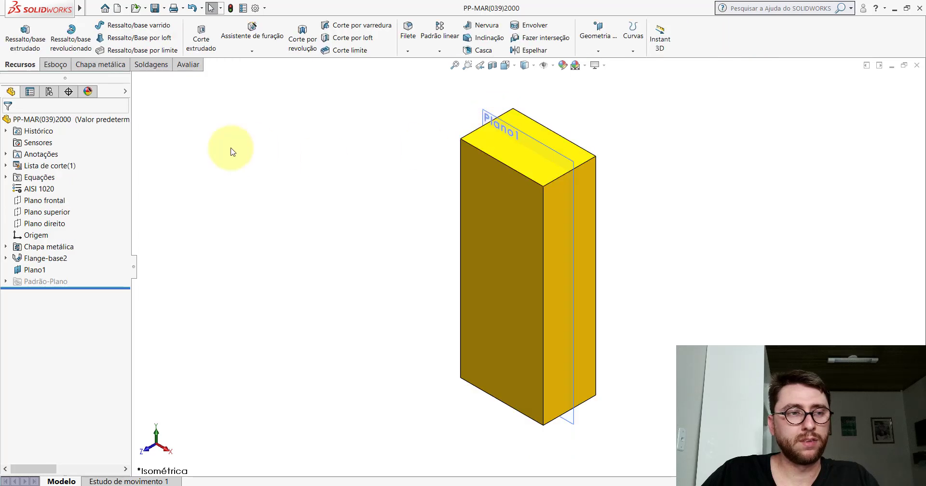
pyautogui.click(38, 225)
pyautogui.click(62, 209)
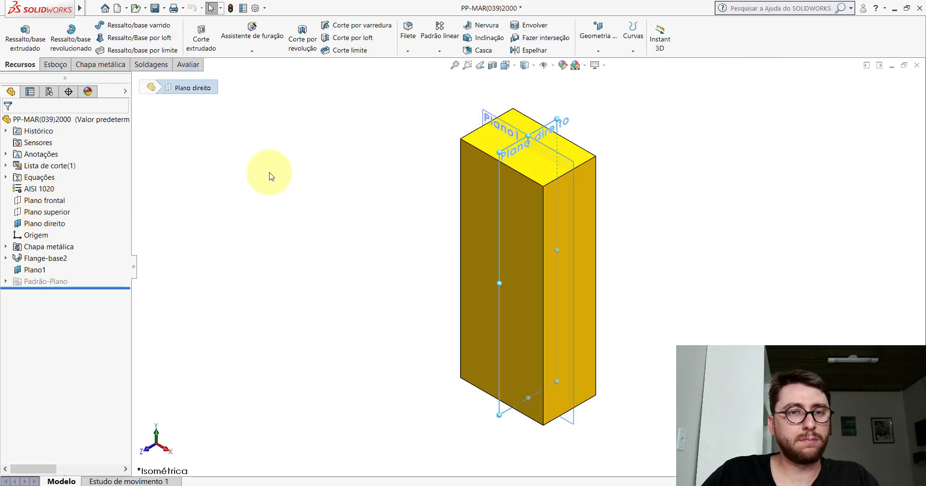
pyautogui.click(156, 8)
pyautogui.click(917, 65)
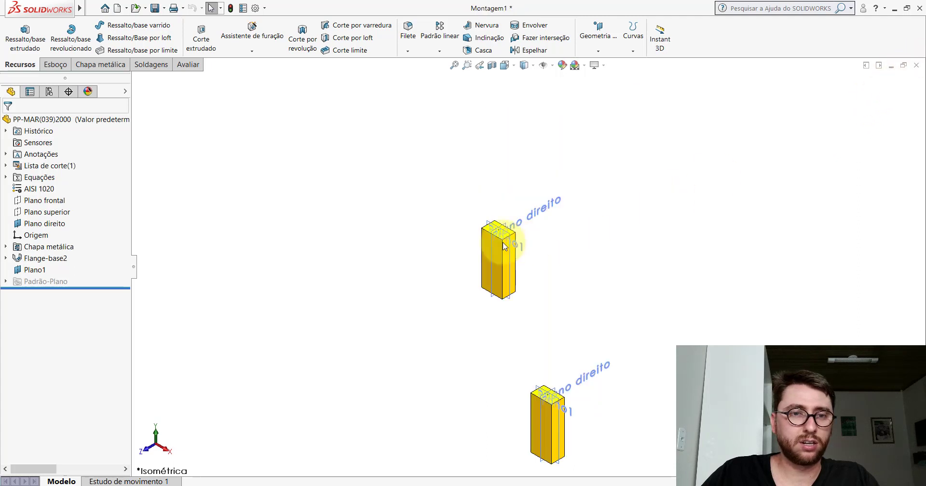
# Step: Mate the two blocks' Plano direito planes coincident
pyautogui.click(126, 34)
pyautogui.scroll(-5, 514, 259)
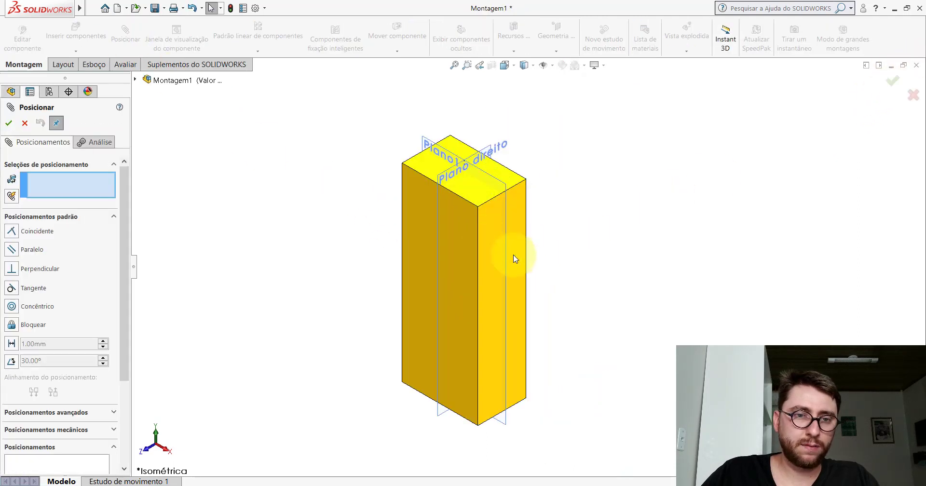
pyautogui.scroll(3, 441, 179)
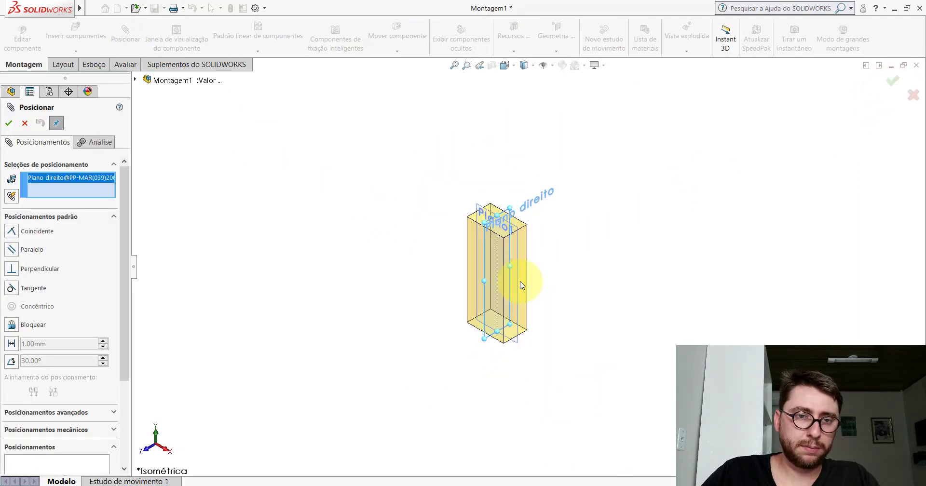
pyautogui.scroll(2, 535, 338)
pyautogui.scroll(-5, 571, 343)
pyautogui.click(536, 325)
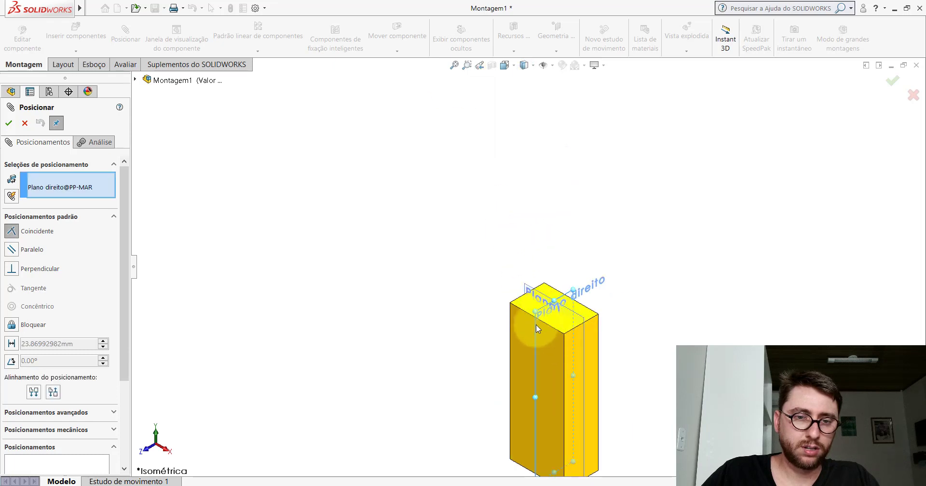
pyautogui.click(670, 339)
# Step: Hide the planes and add a 170 mm Distance mate between the blocks' top faces
pyautogui.scroll(3, 527, 264)
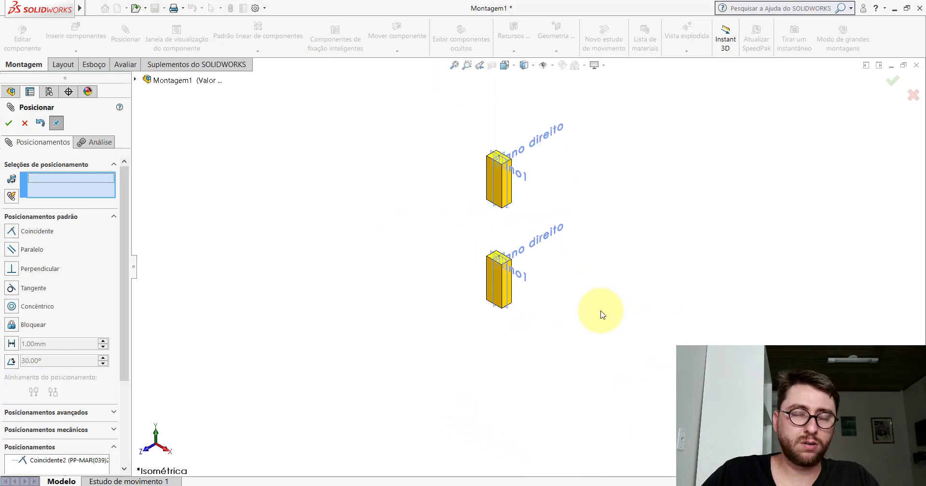
pyautogui.scroll(2, 527, 265)
pyautogui.click(544, 66)
pyautogui.scroll(-3, 531, 212)
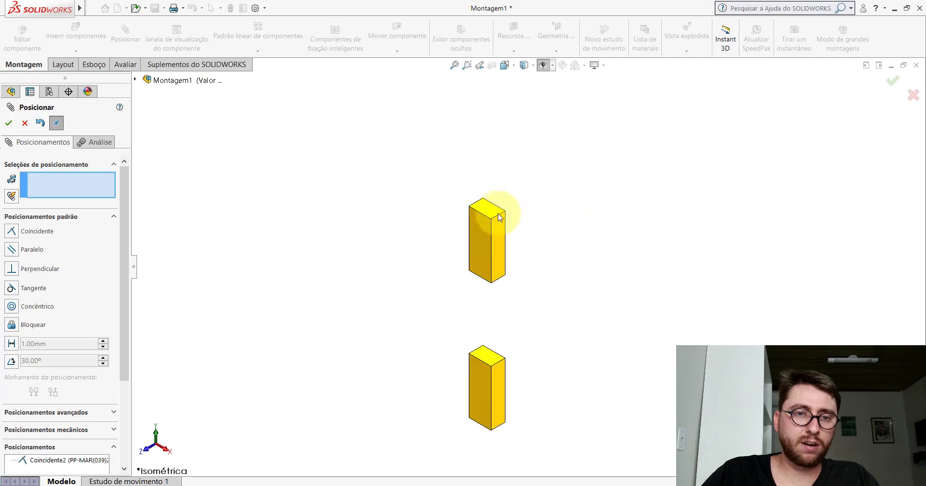
pyautogui.click(489, 209)
pyautogui.click(490, 361)
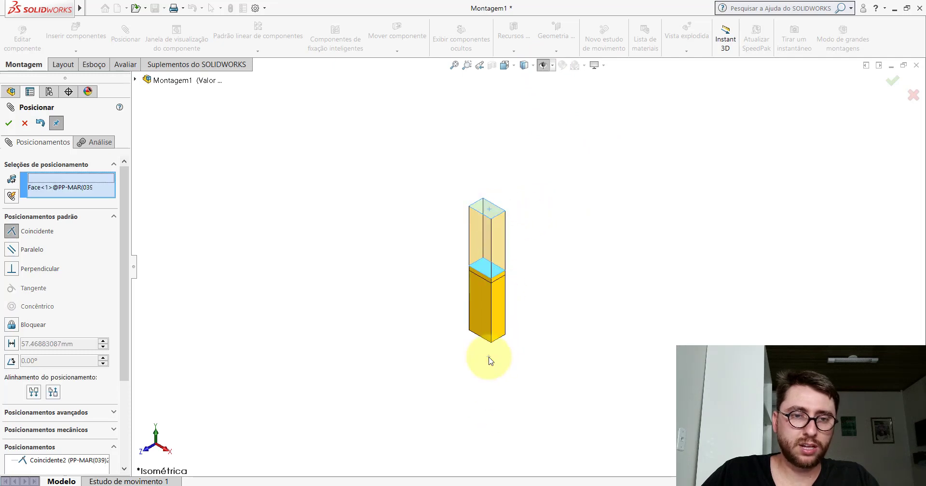
pyautogui.click(563, 374)
pyautogui.write('170')
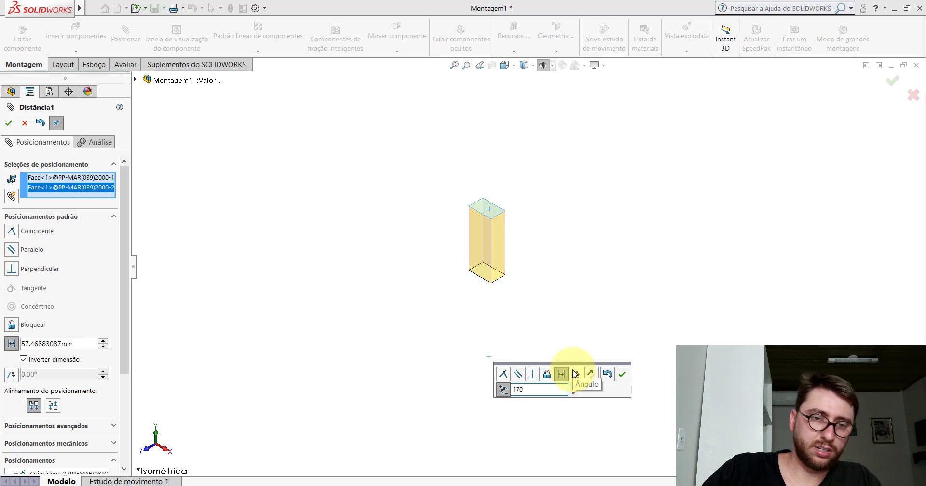
pyautogui.press('Return')
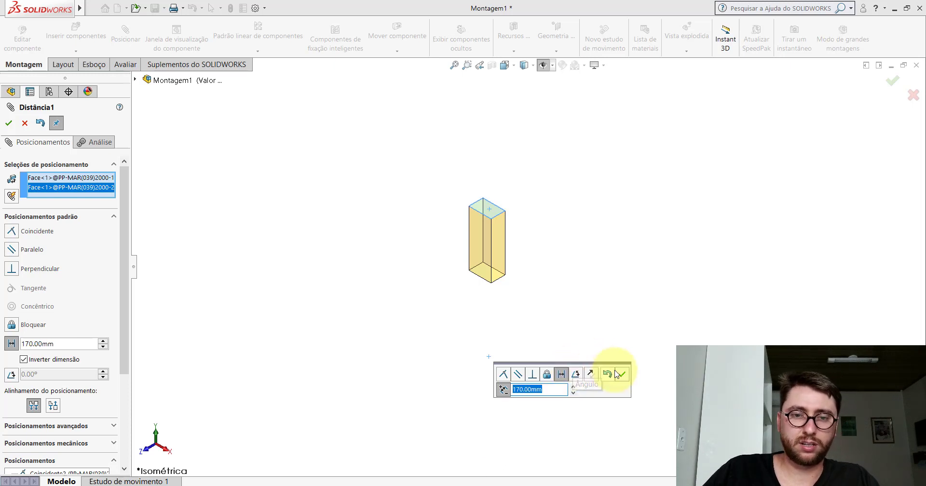
pyautogui.click(622, 374)
pyautogui.press('f')
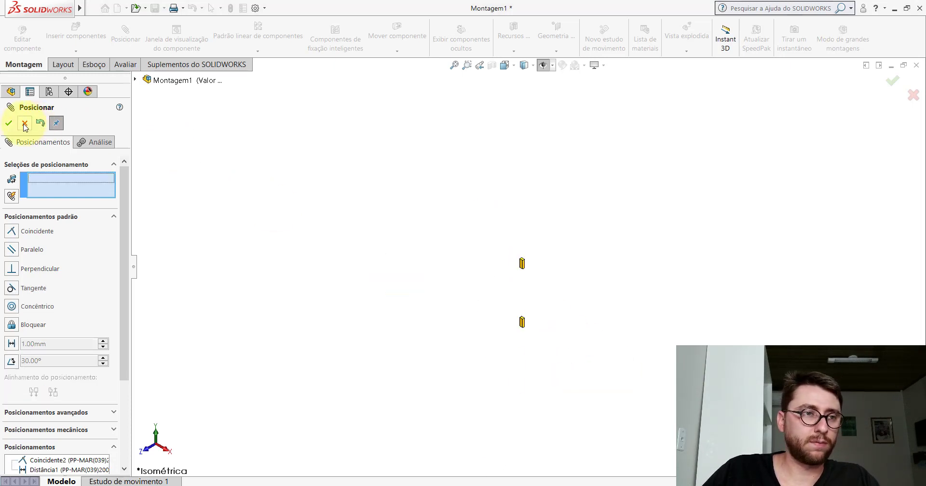
pyautogui.click(24, 124)
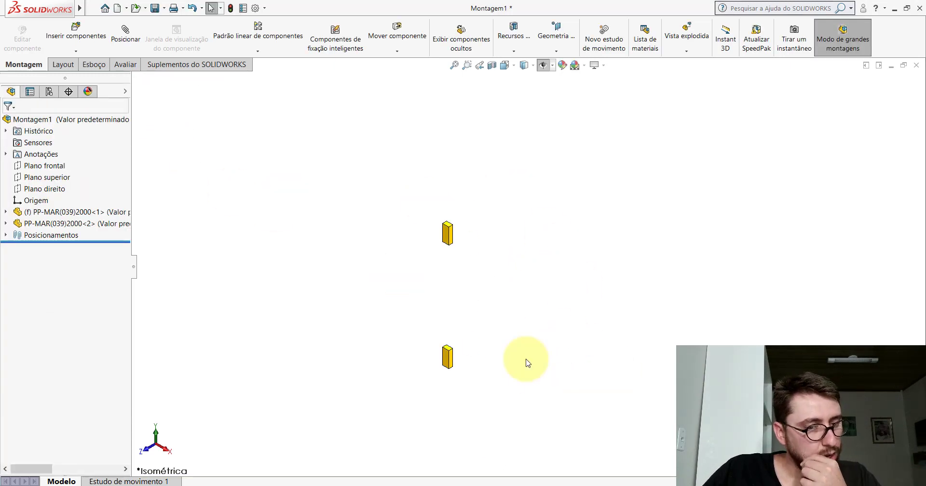
# Step: Inspect the hinges on the PM-MAR(031)2000_ frame, then bring Montagem1 back to the front
pyautogui.click(421, 472)
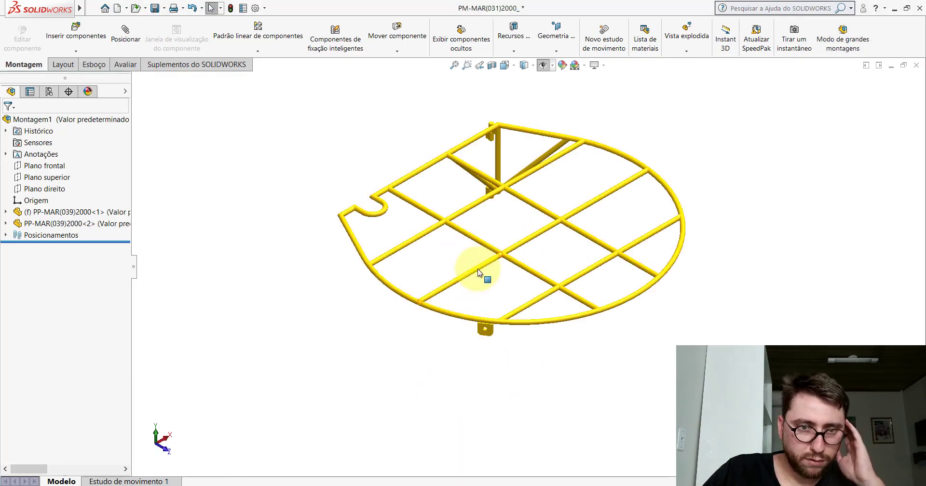
pyautogui.scroll(-3, 508, 152)
pyautogui.scroll(-5, 508, 151)
pyautogui.moveTo(528, 195)
pyautogui.mouseDown(button='middle')
pyautogui.moveTo(548, 155)
pyautogui.moveTo(583, 180)
pyautogui.moveTo(487, 157)
pyautogui.mouseUp(button='middle')
pyautogui.click(483, 157)
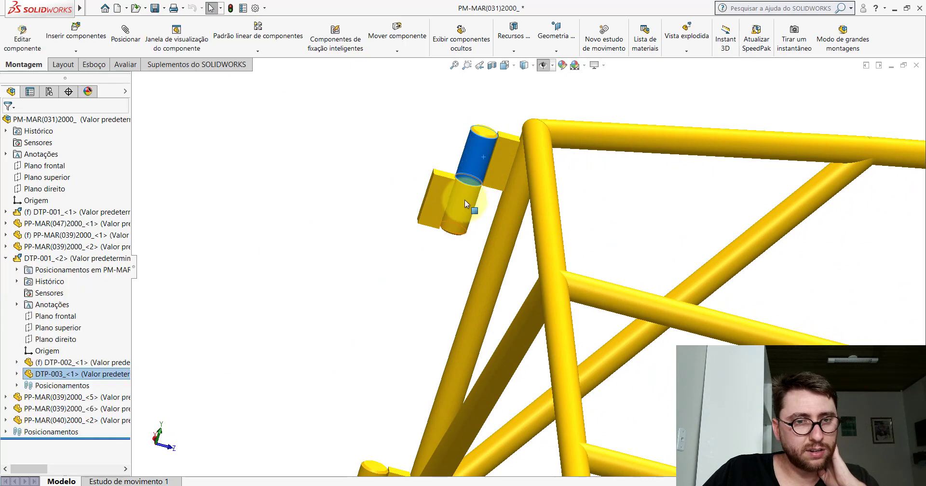
pyautogui.click(377, 247)
pyautogui.scroll(5, 510, 247)
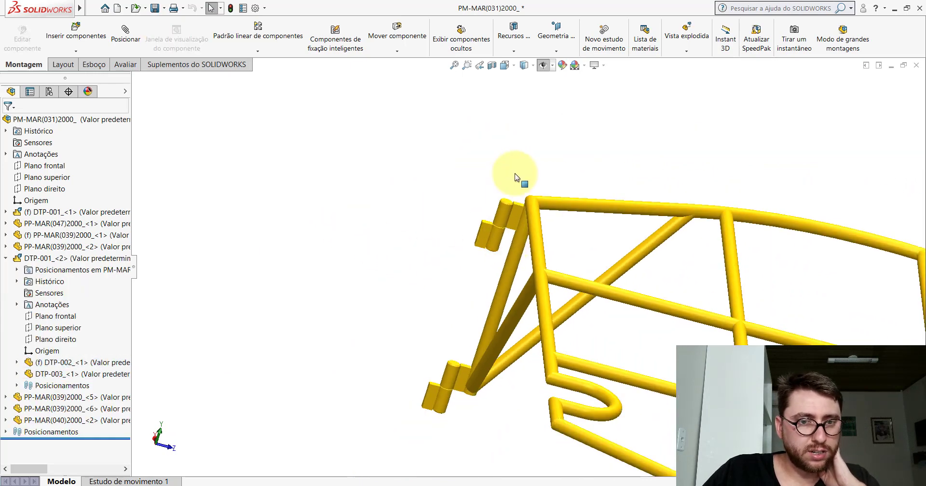
pyautogui.click(6, 258)
pyautogui.click(505, 65)
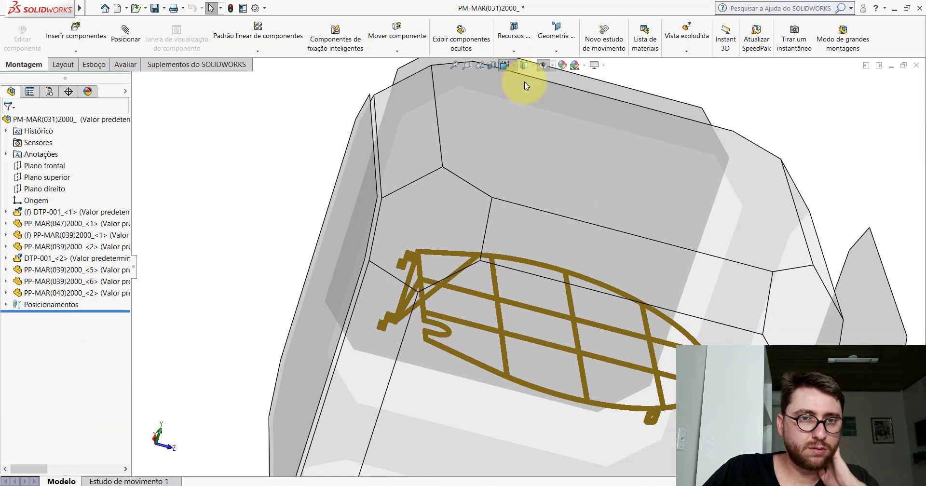
pyautogui.click(492, 310)
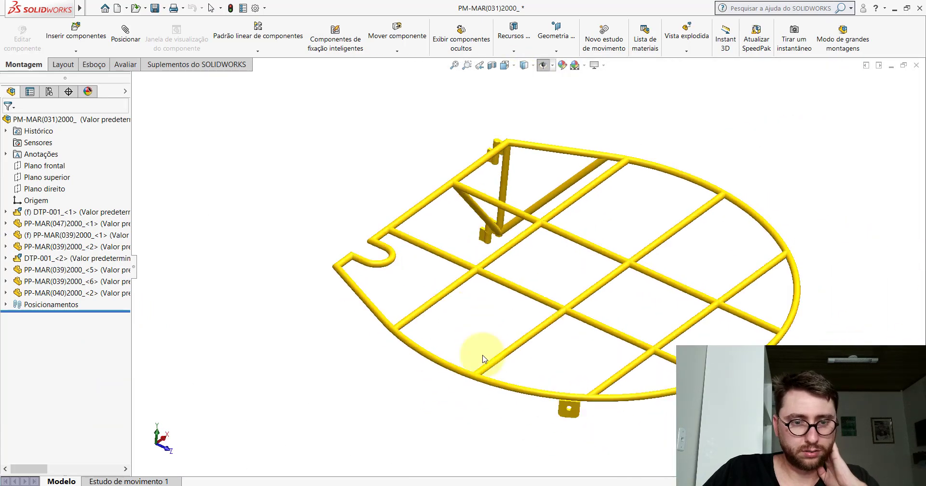
pyautogui.click(538, 451)
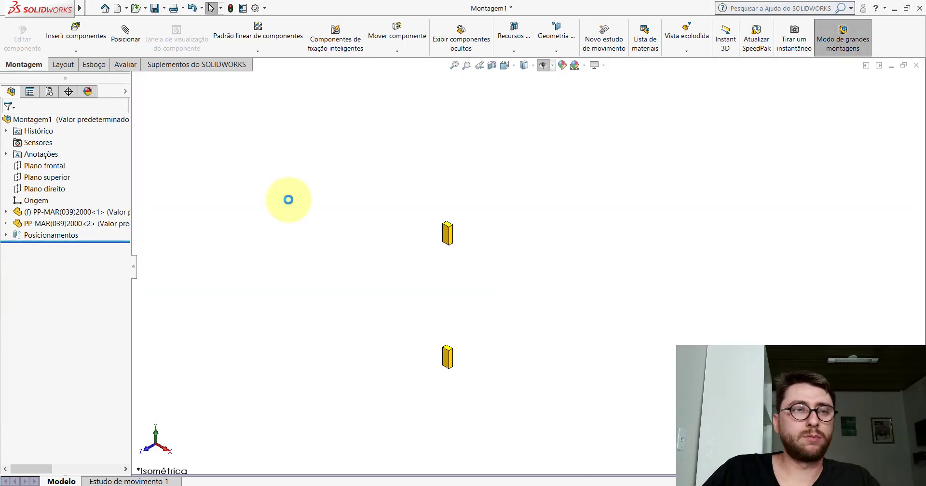
# Step: Insert the DTP-001 assembly from Componentes > Dobradiça Tipo Pino beside the upper block
pyautogui.click(72, 35)
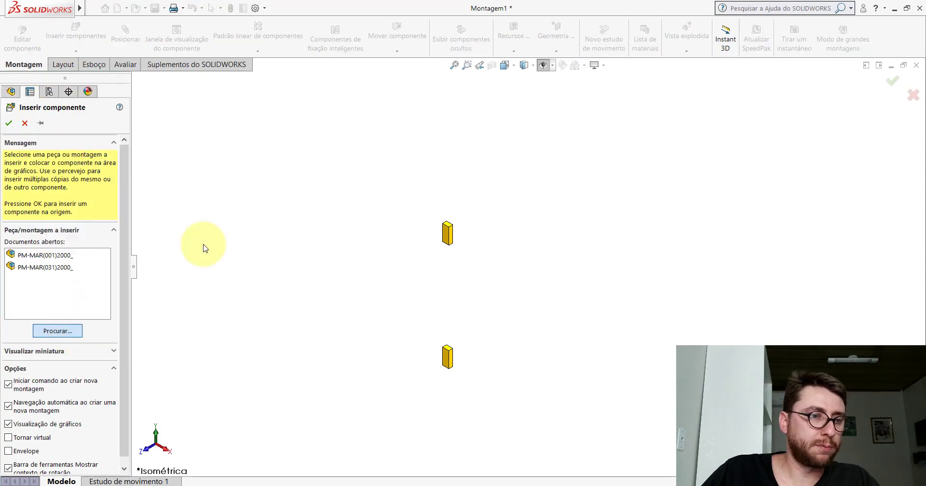
pyautogui.click(476, 418)
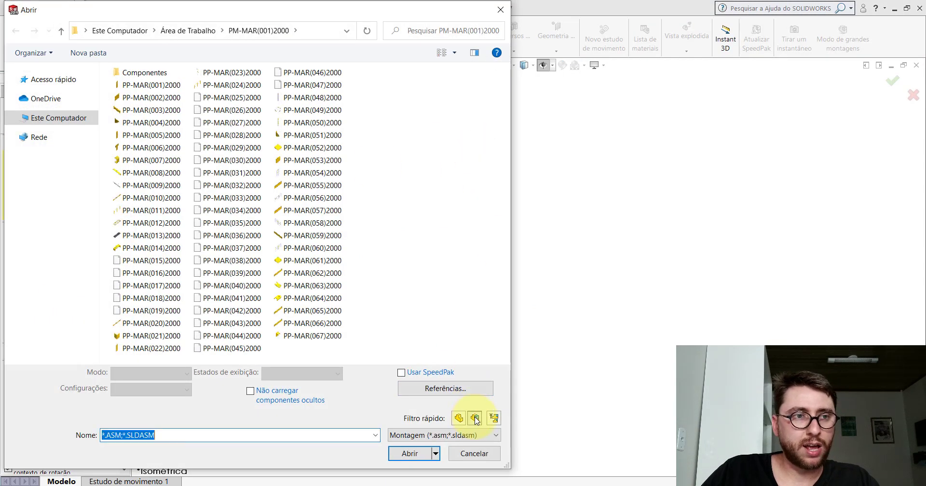
pyautogui.doubleClick(126, 78)
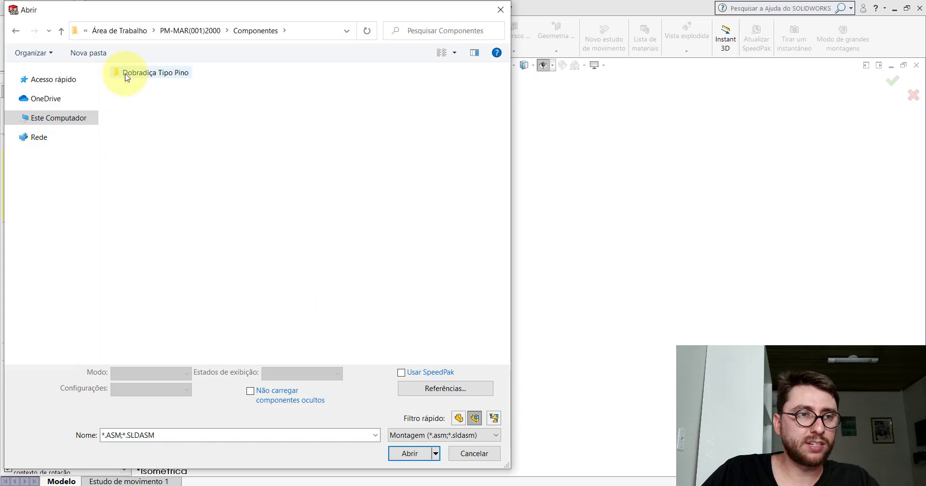
pyautogui.doubleClick(154, 74)
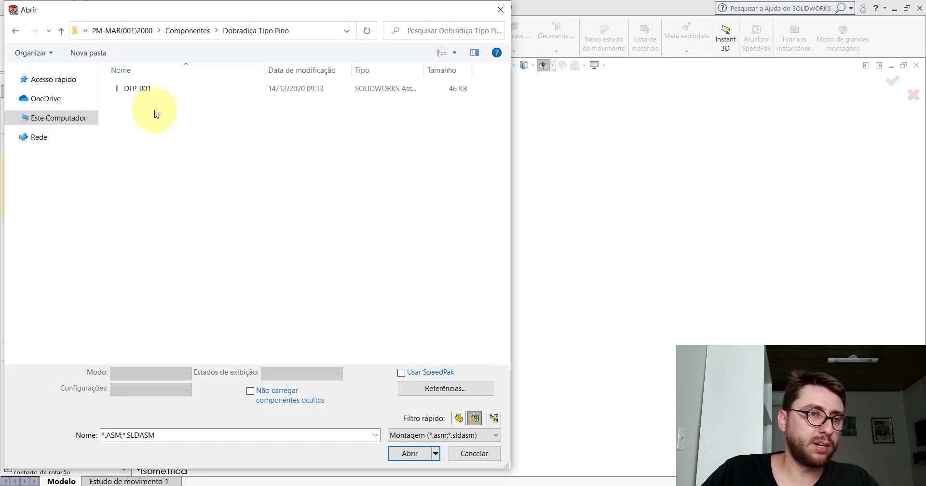
pyautogui.doubleClick(135, 91)
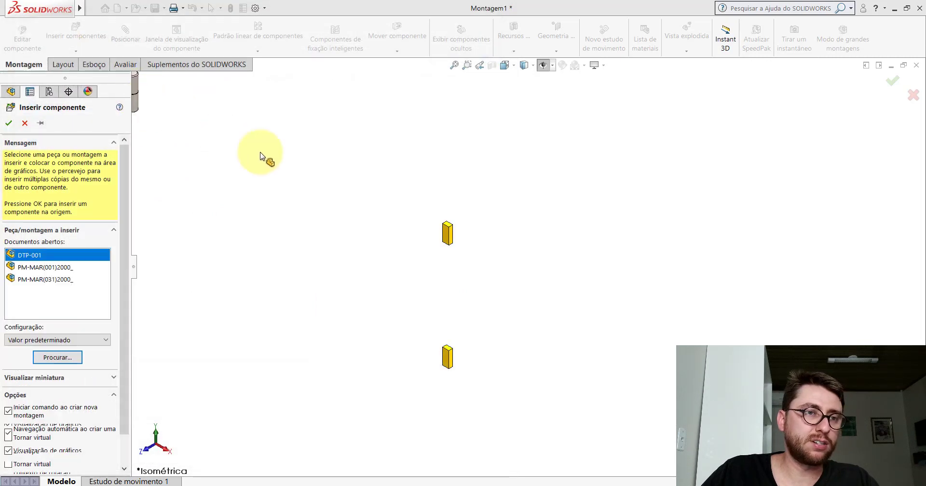
pyautogui.click(526, 225)
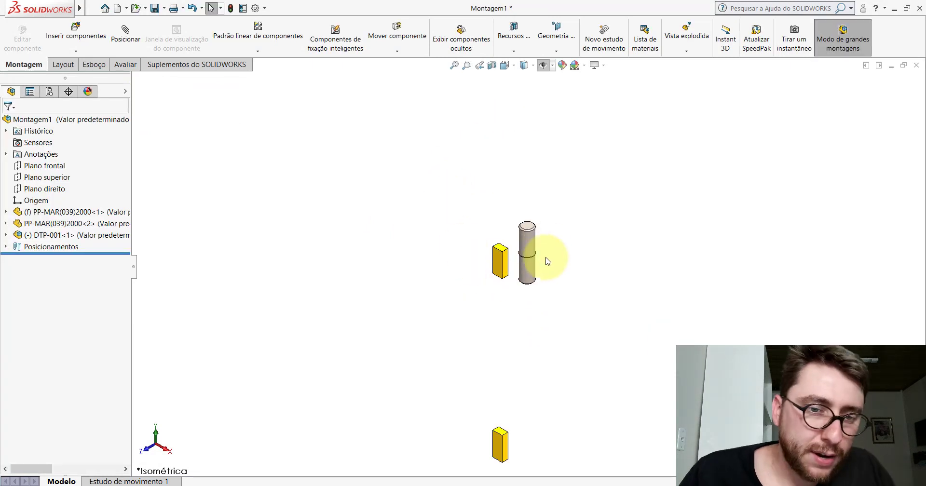
pyautogui.scroll(-2, 546, 248)
# Step: Copy the bar's yellow appearance and apply it to the whole DTP-003 part
pyautogui.scroll(-3, 546, 244)
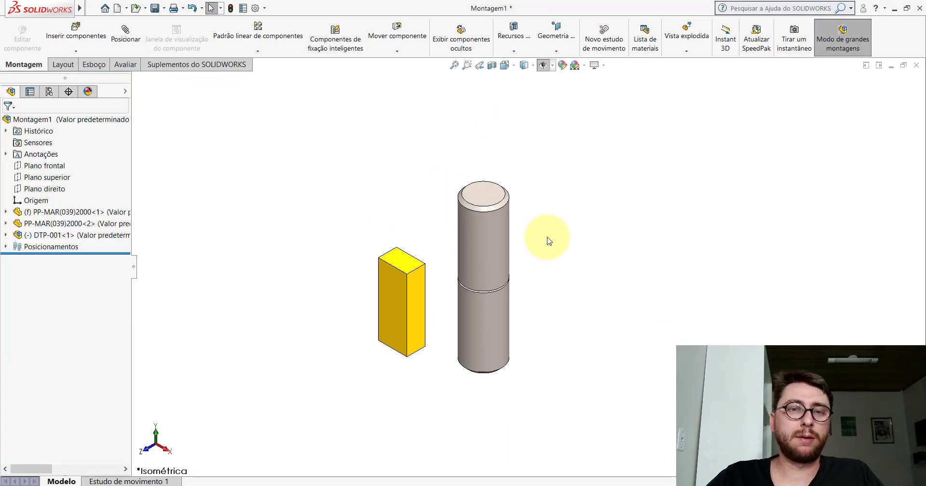
pyautogui.click(390, 291)
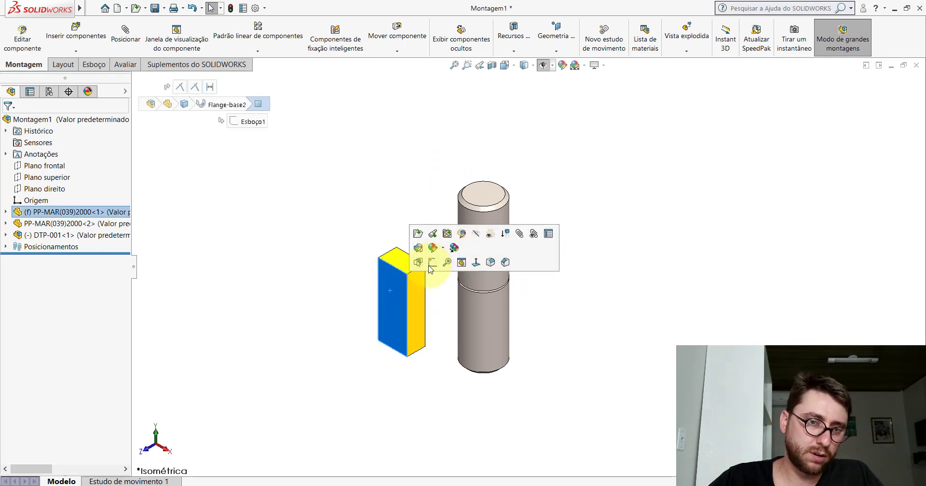
pyautogui.click(454, 249)
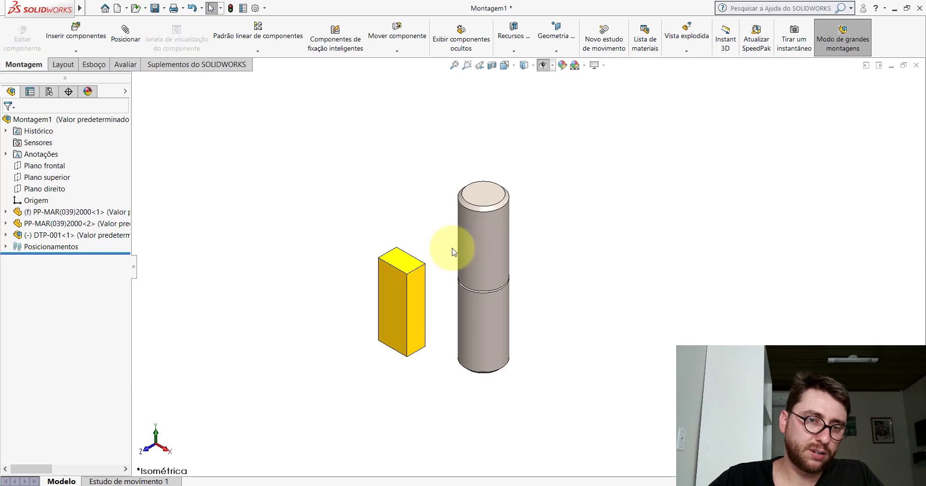
pyautogui.click(484, 222)
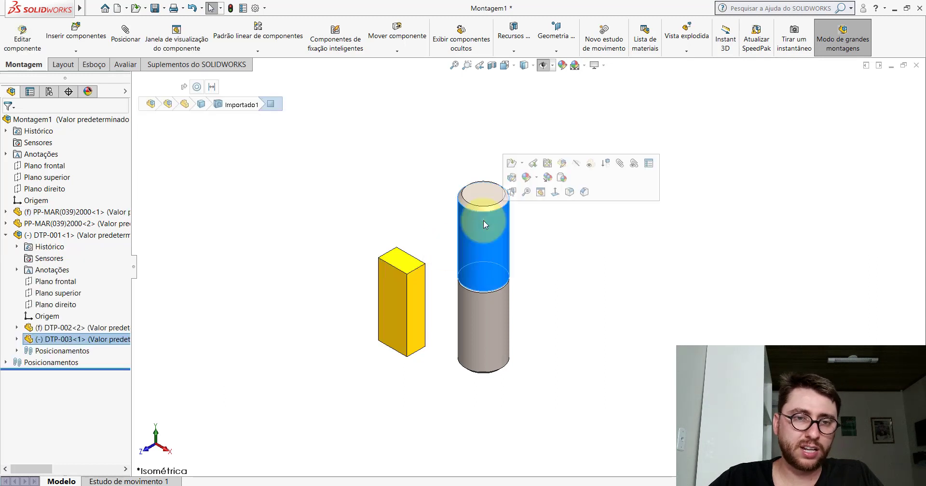
pyautogui.click(562, 178)
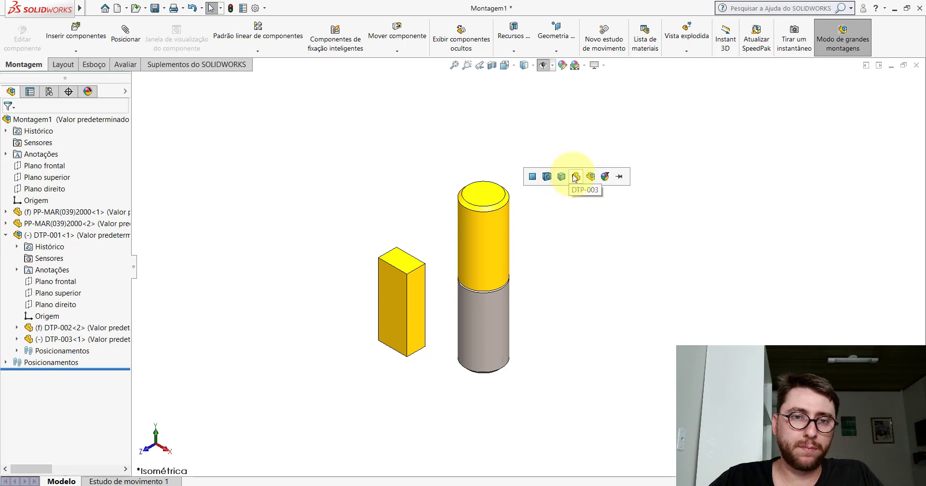
pyautogui.click(575, 177)
pyautogui.scroll(2, 533, 314)
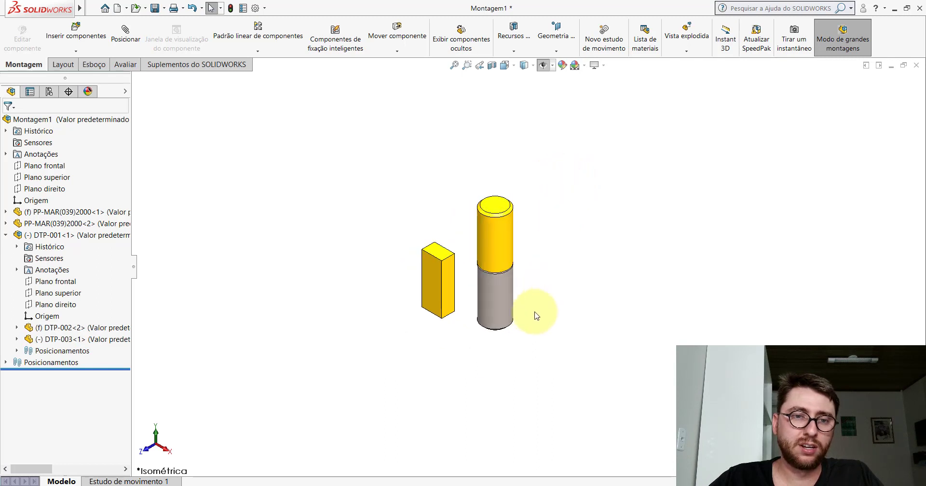
pyautogui.scroll(-5, 455, 263)
# Step: Paste the yellow appearance onto DTP-002, show all planes, and select DTP-002
pyautogui.click(452, 261)
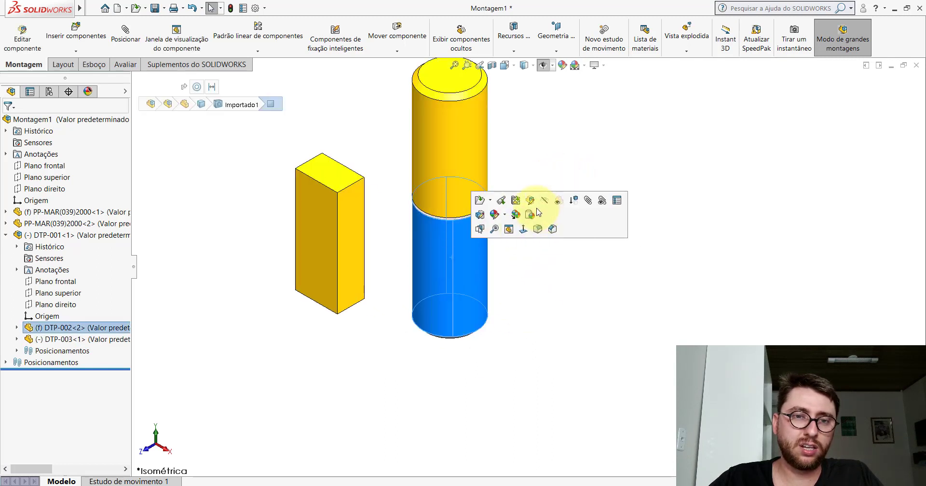
pyautogui.click(530, 215)
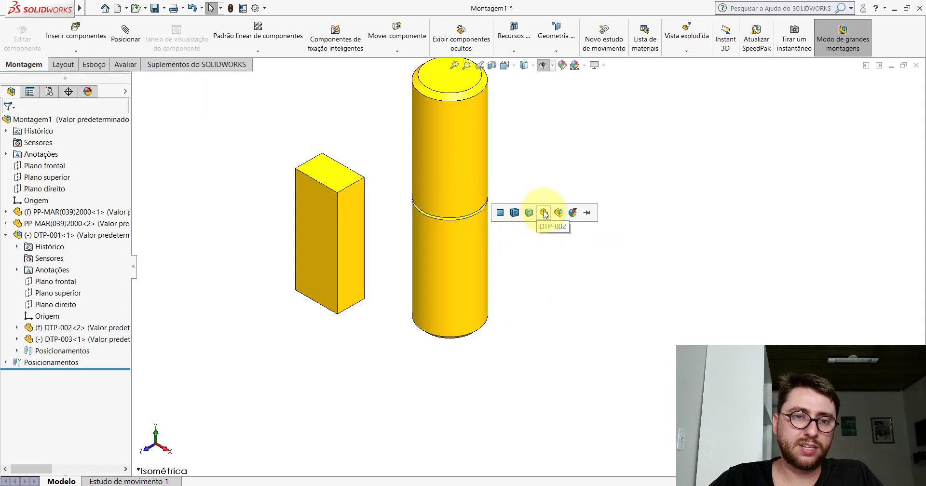
pyautogui.scroll(2, 521, 190)
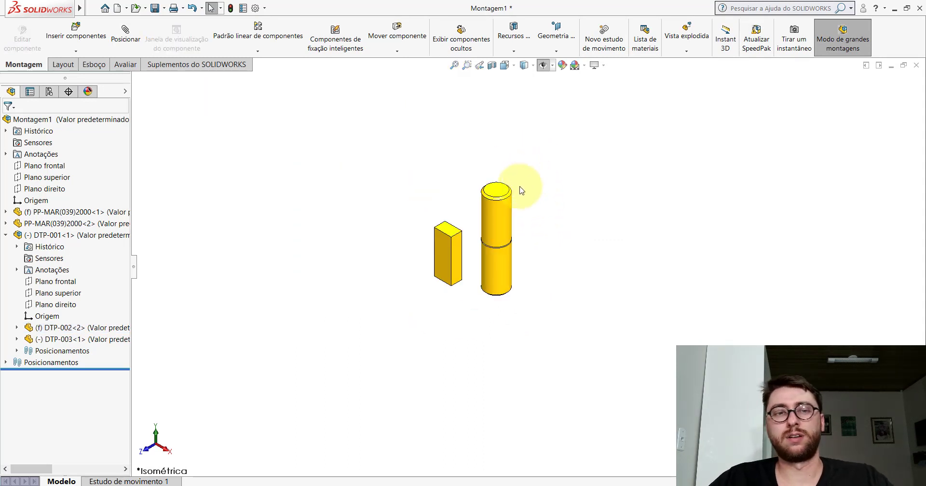
pyautogui.scroll(2, 512, 222)
pyautogui.scroll(-2, 507, 264)
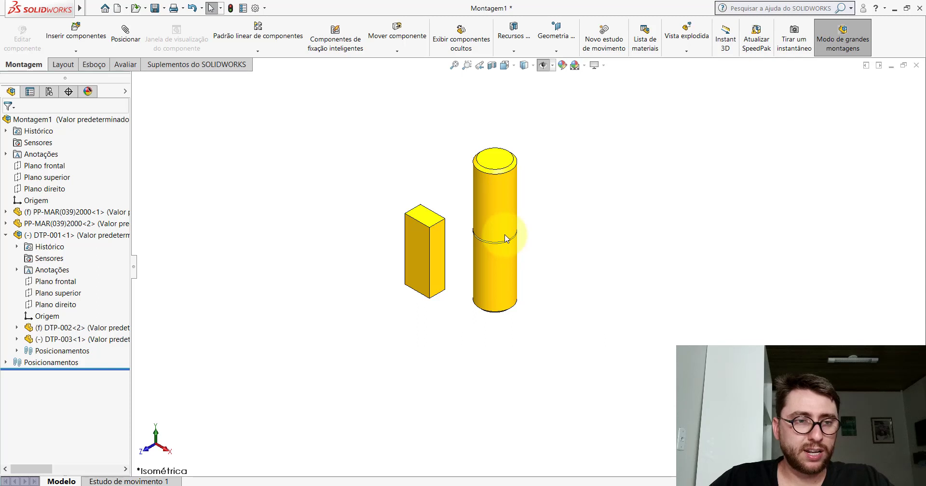
pyautogui.click(6, 237)
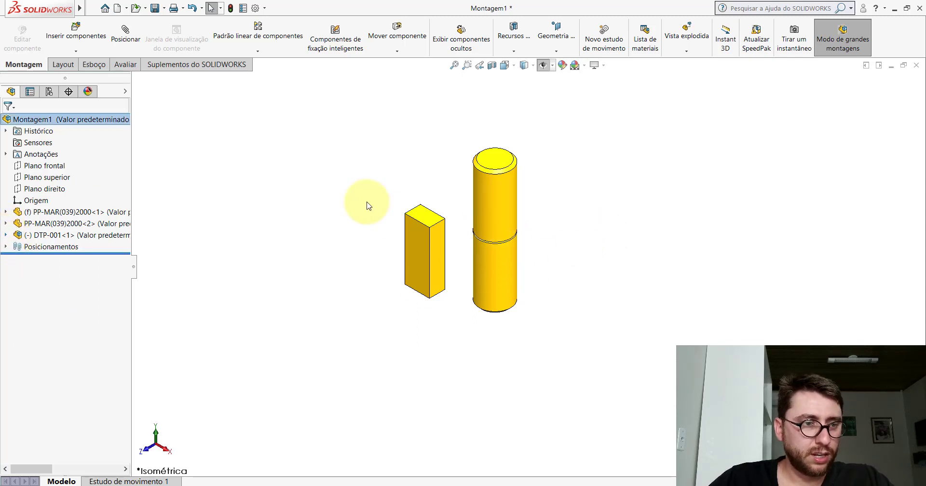
pyautogui.click(545, 66)
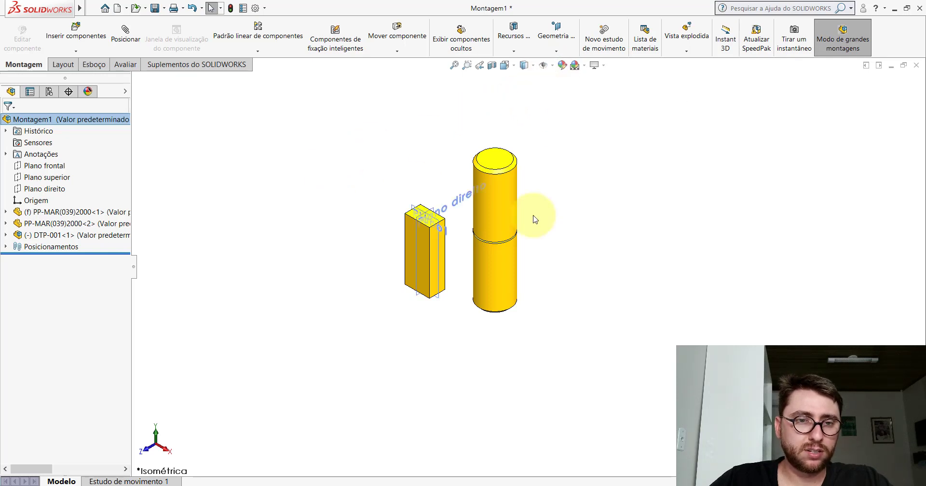
pyautogui.click(502, 258)
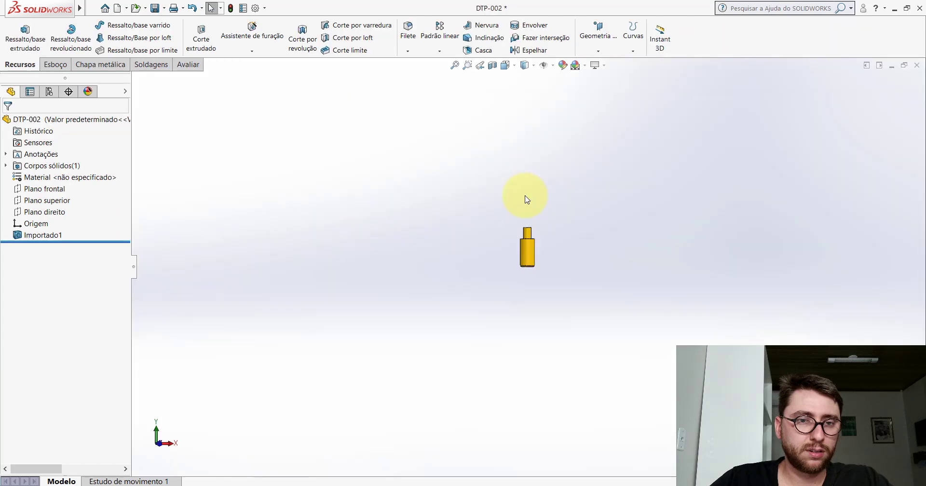
# Step: Open DTP-002 alone in Isométrica view with the Branco simples scene
pyautogui.click(506, 65)
pyautogui.click(544, 103)
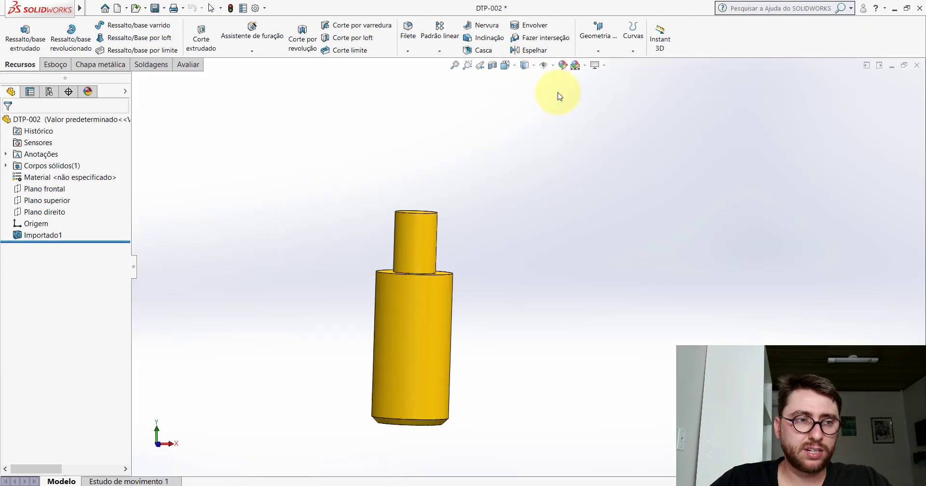
pyautogui.click(585, 66)
pyautogui.click(603, 91)
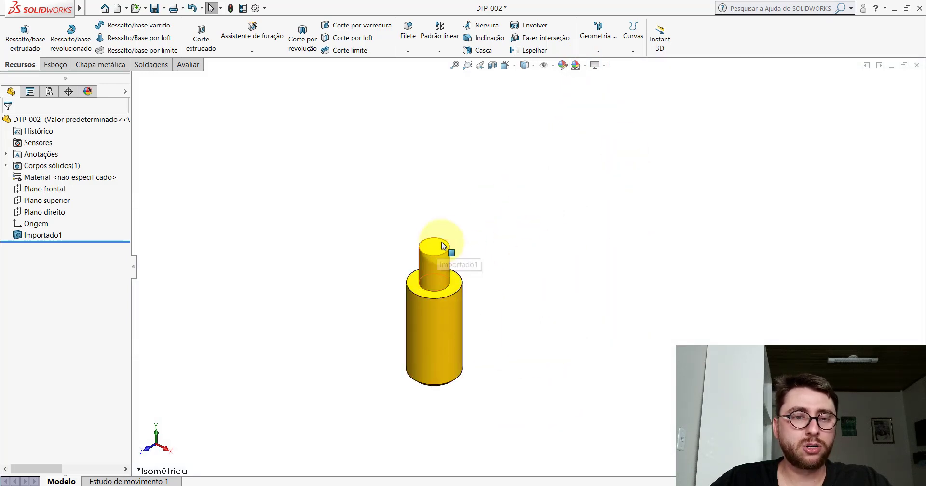
# Step: Show Plano frontal and Plano direito in the DTP-002 part
pyautogui.click(30, 191)
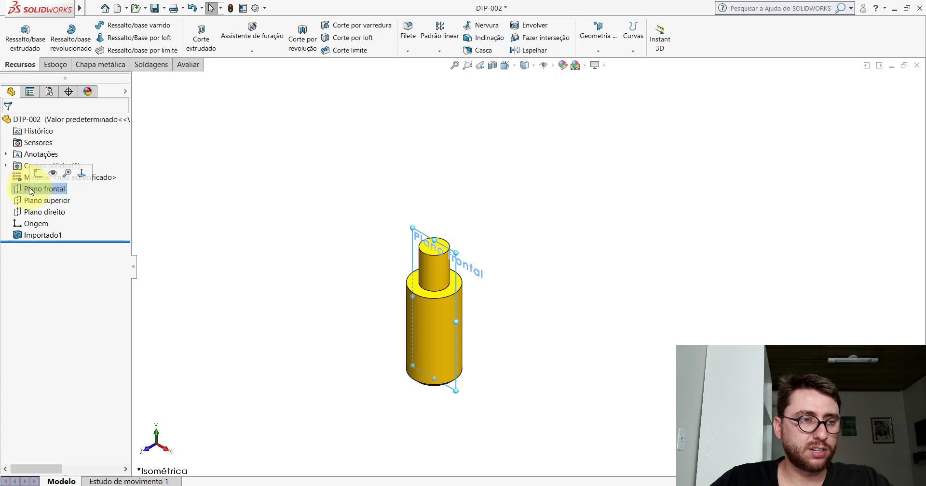
pyautogui.click(54, 173)
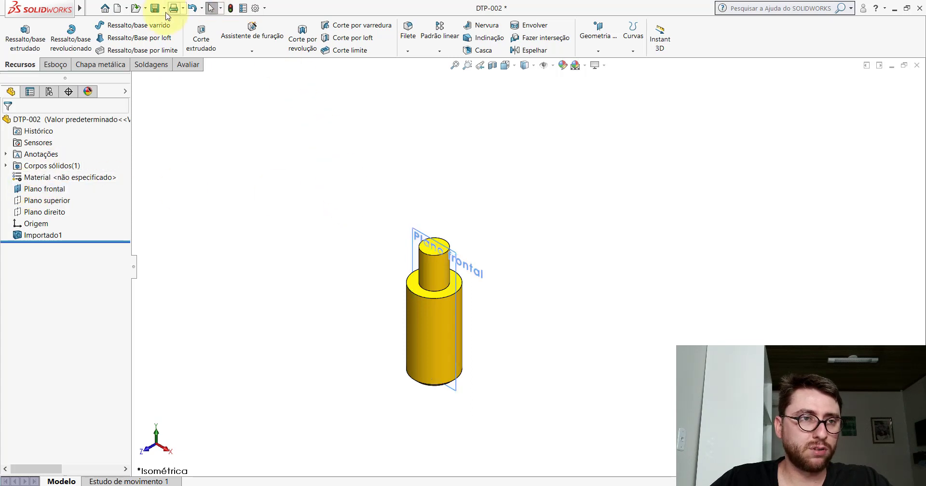
pyautogui.click(53, 213)
pyautogui.click(75, 195)
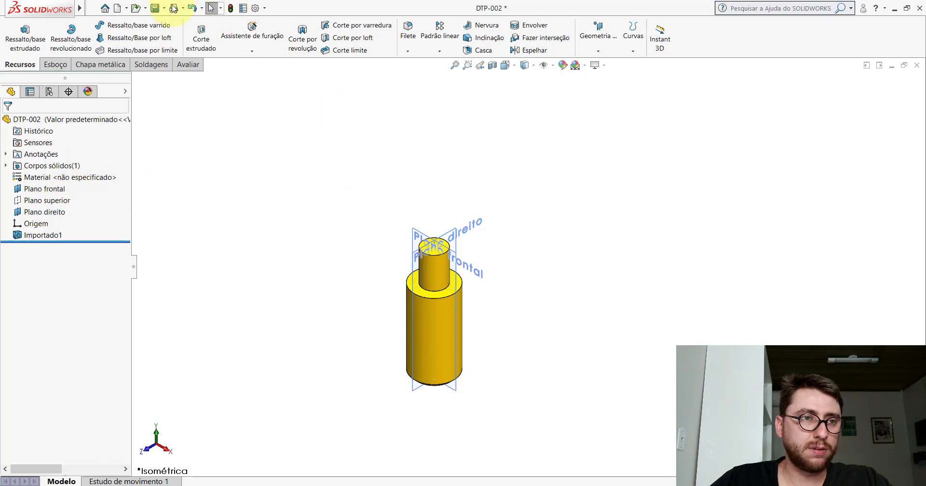
# Step: Close DTP-002 and open the upper hinge part DTP-003 on its own
pyautogui.click(918, 66)
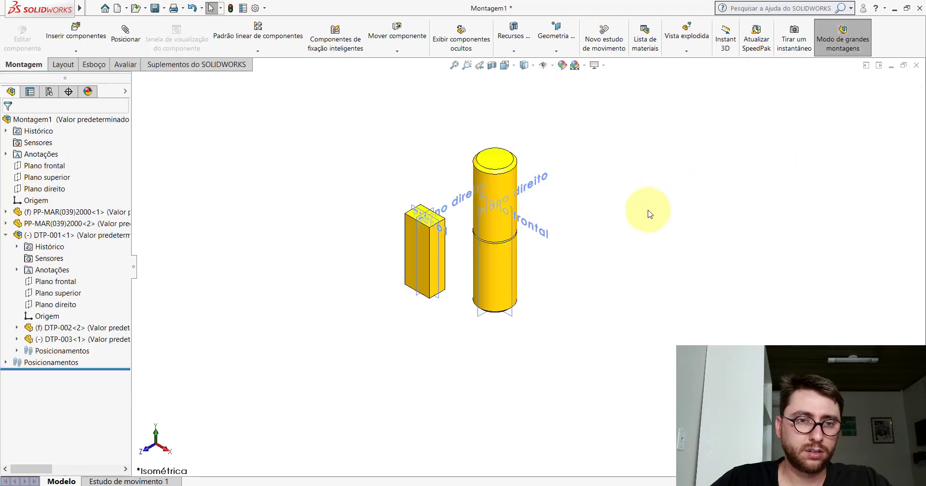
pyautogui.click(507, 186)
pyautogui.scroll(4, 512, 181)
pyautogui.click(515, 179)
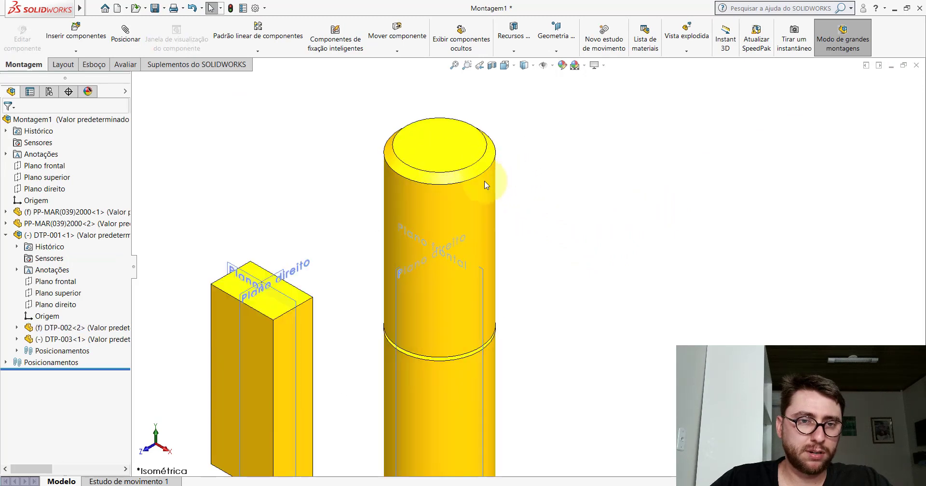
pyautogui.click(488, 186)
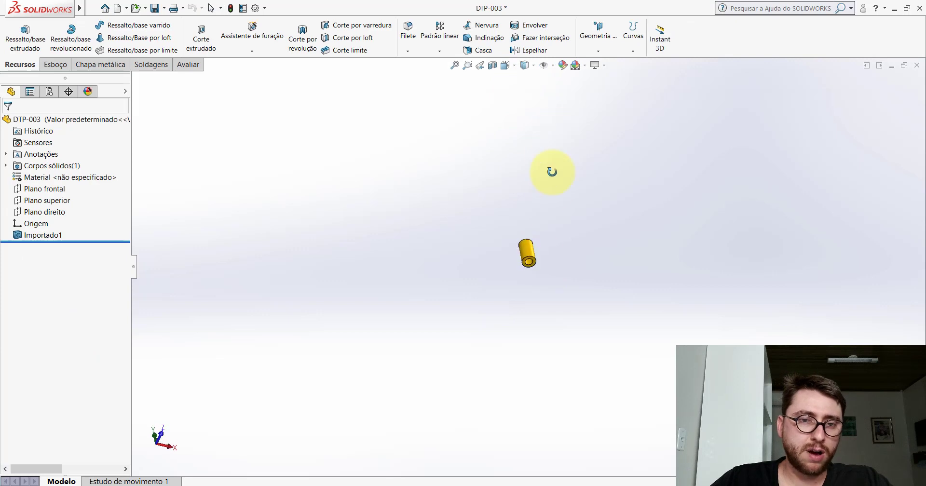
pyautogui.scroll(-3, 534, 273)
pyautogui.moveTo(514, 245); pyautogui.dragTo(456, 216)
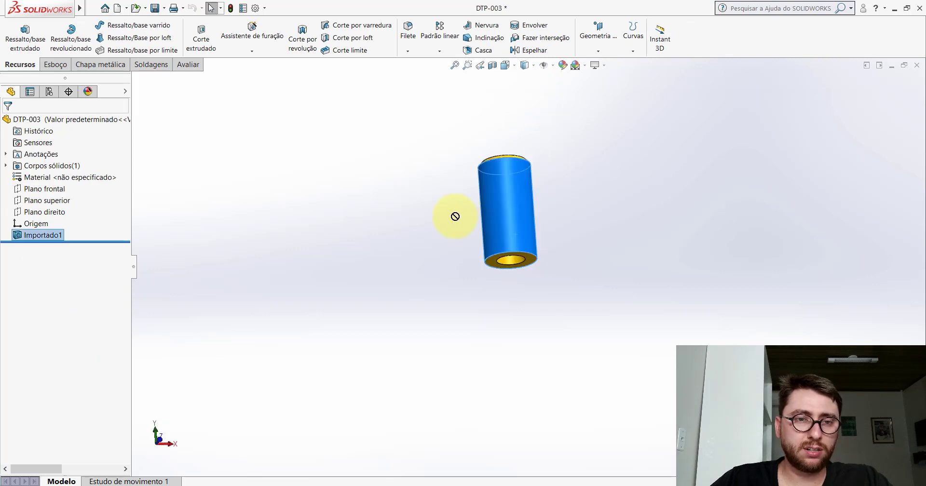
pyautogui.click(568, 227)
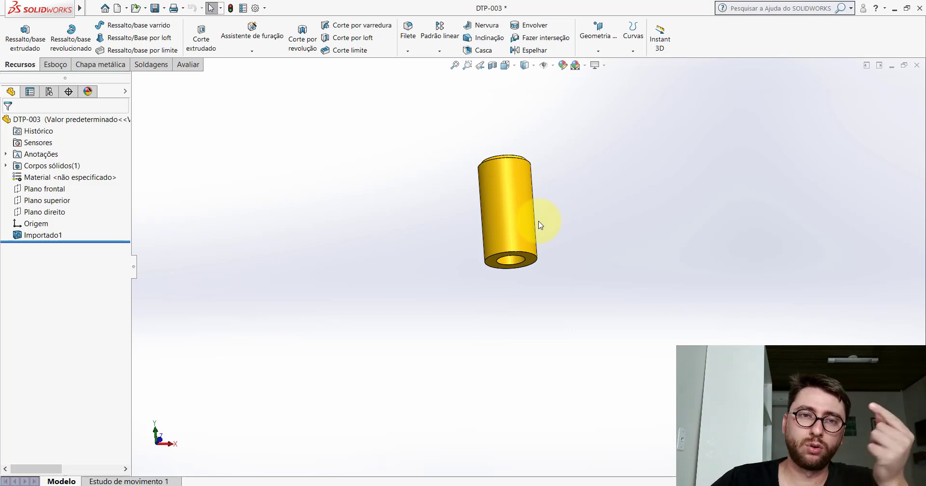
# Step: Set DTP-003 to Isométrica view with the plain white scene
pyautogui.click(515, 65)
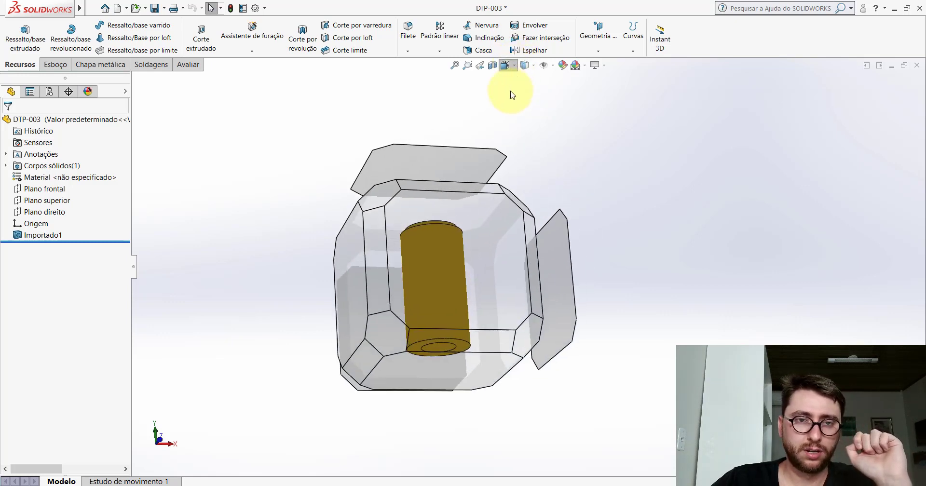
pyautogui.click(559, 92)
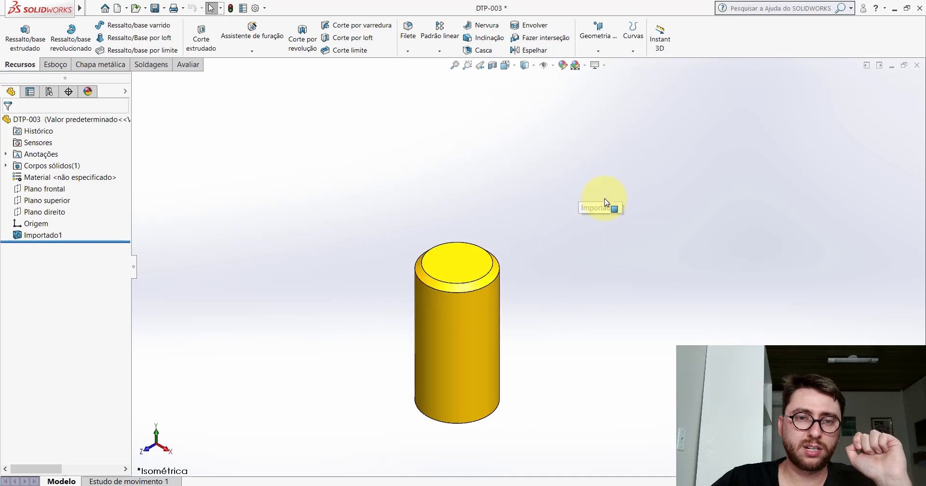
pyautogui.click(584, 66)
pyautogui.click(593, 92)
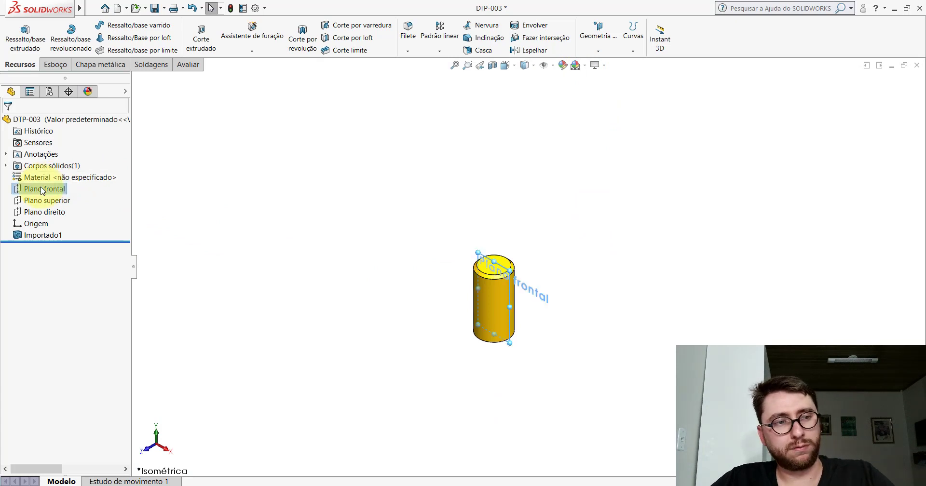
# Step: Show Plano direito in DTP-003, save the part, and close it
pyautogui.click(58, 213)
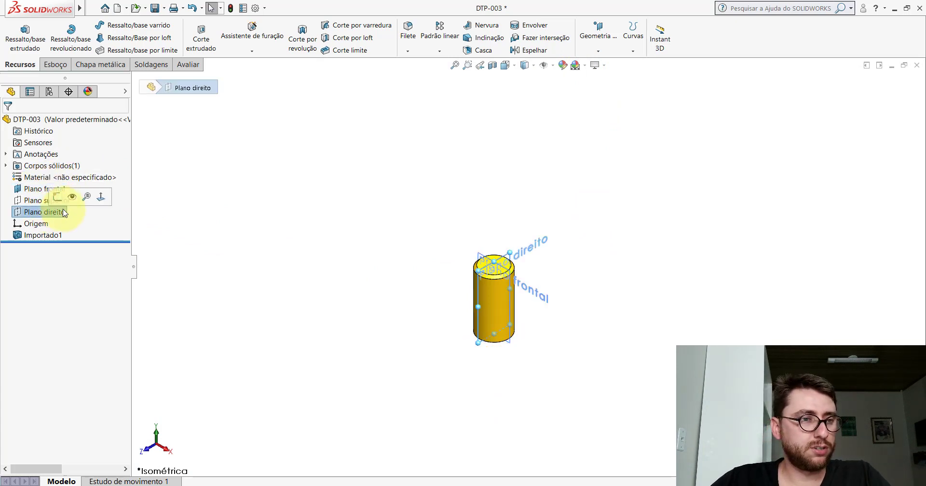
pyautogui.click(72, 200)
pyautogui.click(315, 172)
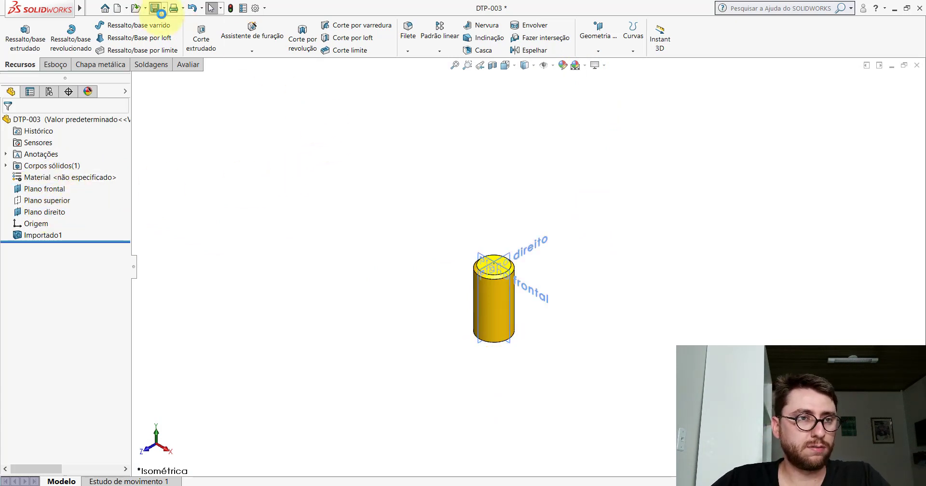
pyautogui.click(161, 13)
pyautogui.click(917, 66)
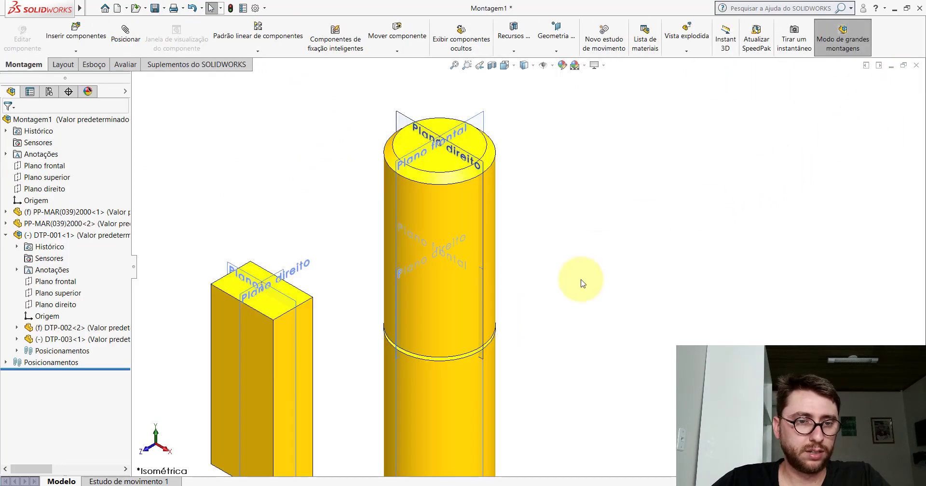
# Step: Mate the block's Plano1 coincident with DTP-001's Plano frontal
pyautogui.scroll(3, 573, 280)
pyautogui.click(126, 33)
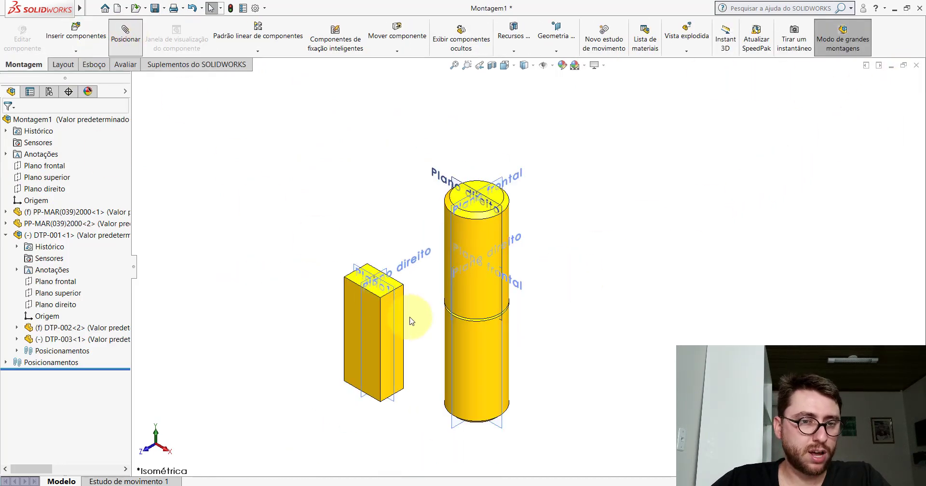
pyautogui.scroll(-3, 414, 308)
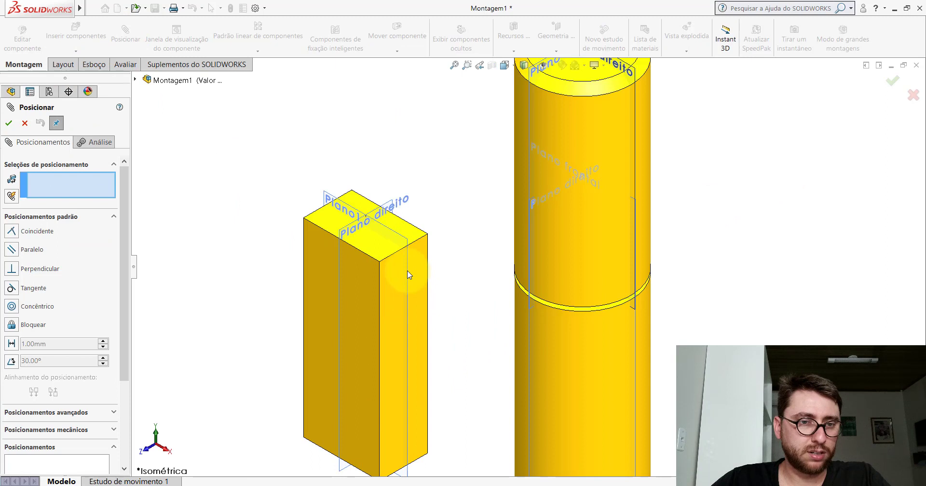
pyautogui.click(408, 275)
pyautogui.scroll(3, 507, 337)
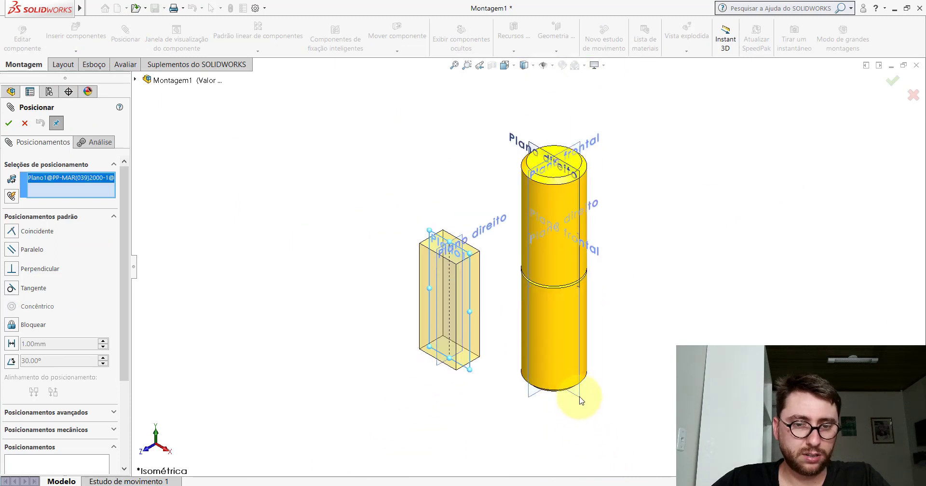
pyautogui.click(581, 379)
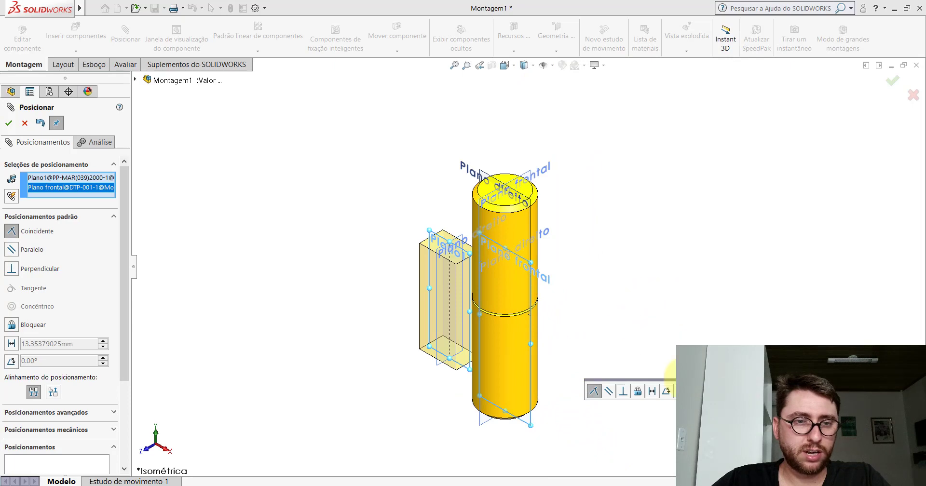
pyautogui.click(684, 391)
pyautogui.press('Escape')
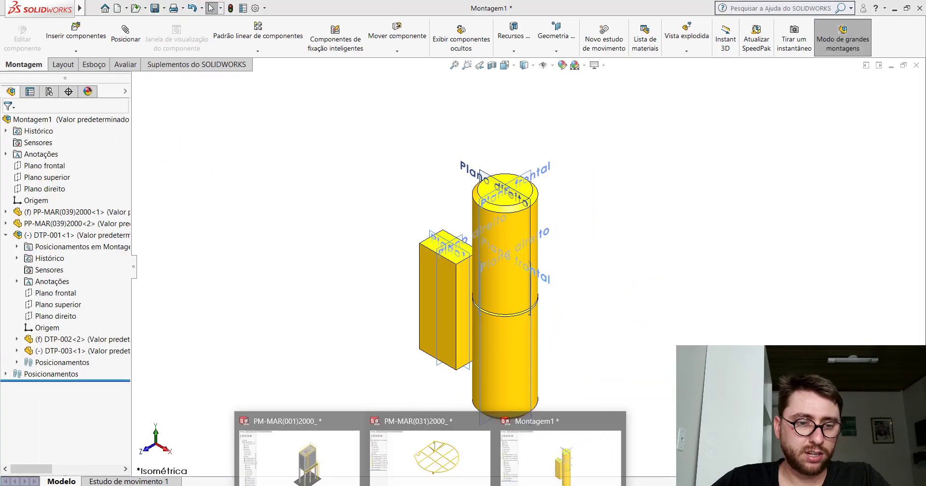
pyautogui.click(299, 449)
pyautogui.scroll(-3, 475, 186)
pyautogui.scroll(-2, 558, 114)
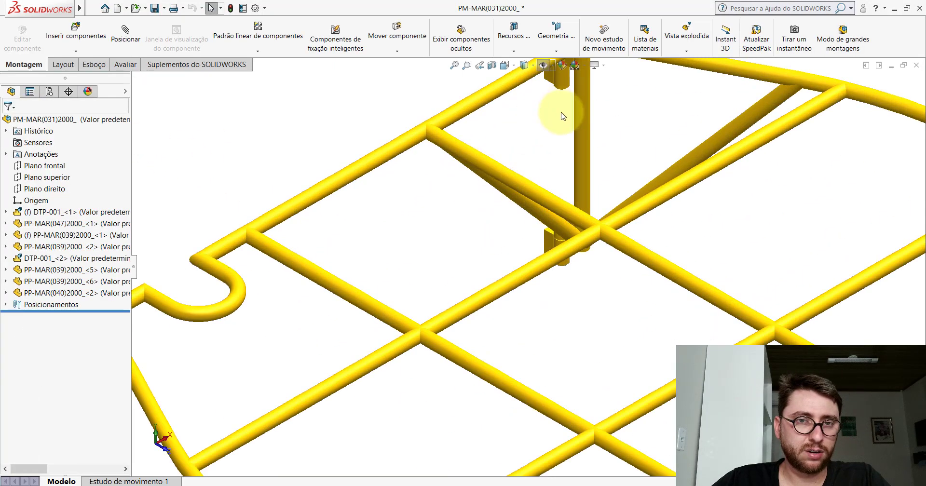
pyautogui.scroll(-2, 551, 195)
pyautogui.scroll(-2, 517, 222)
pyautogui.moveTo(516, 222); pyautogui.dragTo(594, 114, button='middle')
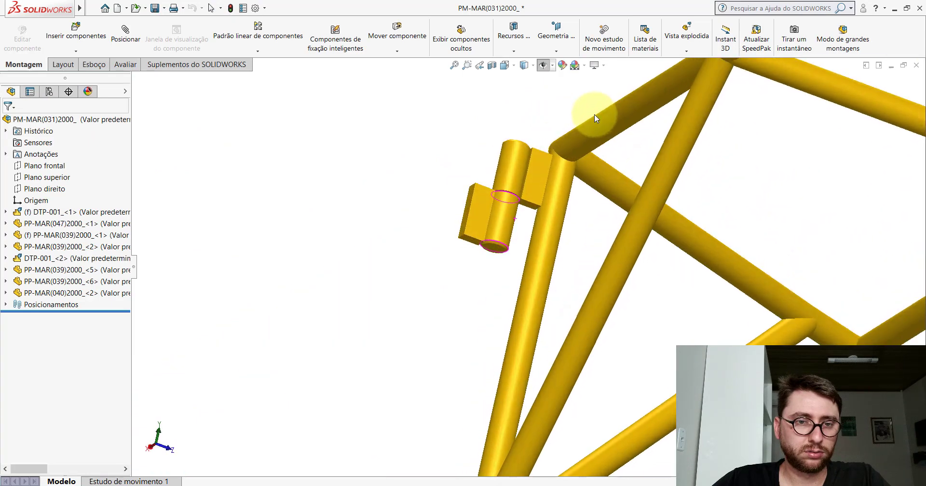
pyautogui.click(125, 64)
pyautogui.click(193, 36)
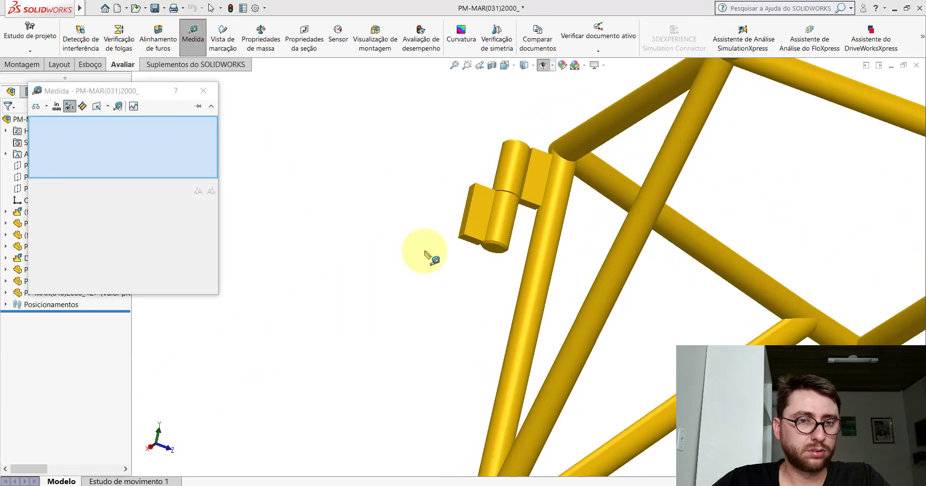
pyautogui.scroll(-3, 434, 251)
pyautogui.click(577, 246)
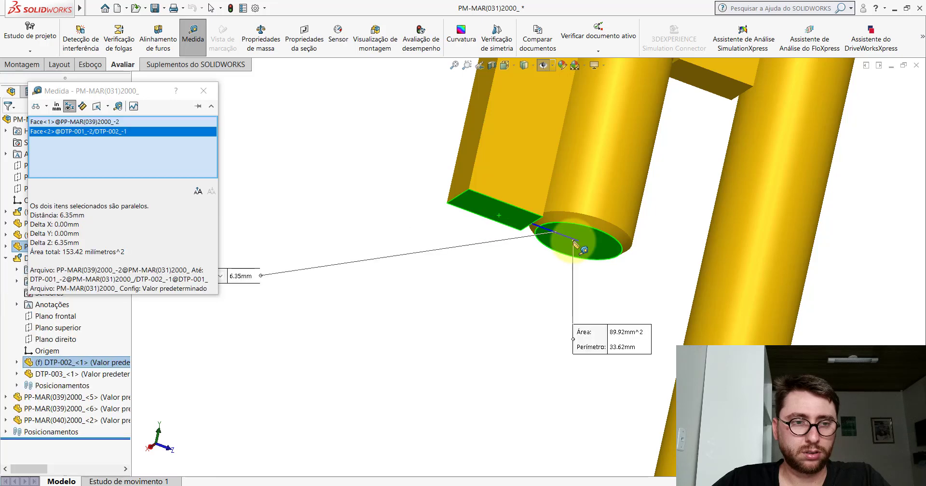
pyautogui.scroll(3, 576, 246)
pyautogui.click(207, 95)
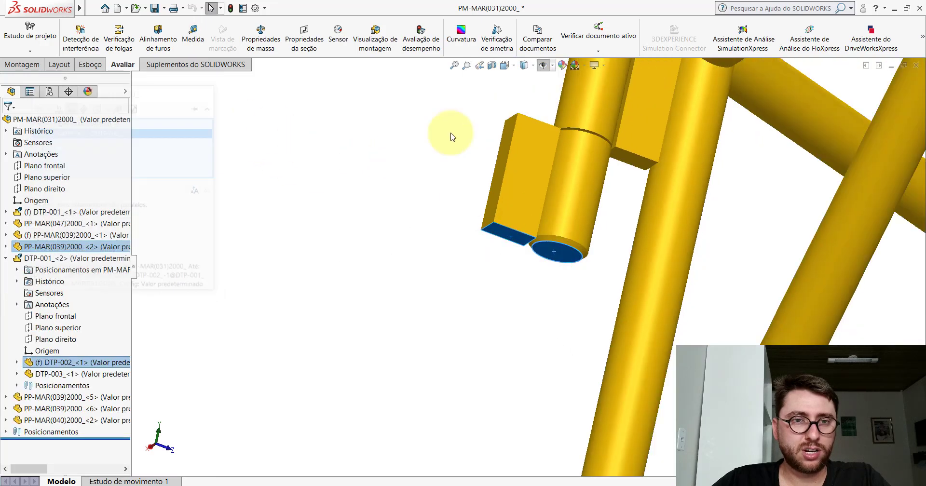
pyautogui.click(505, 65)
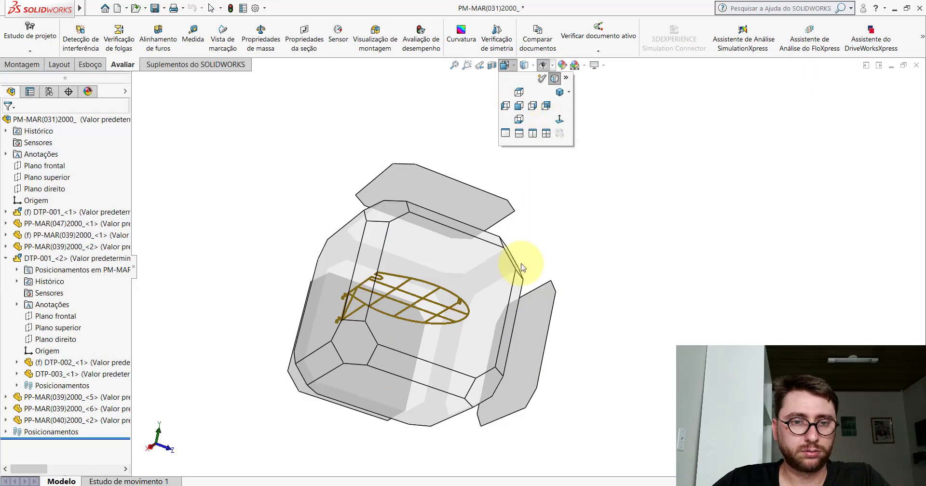
pyautogui.click(522, 268)
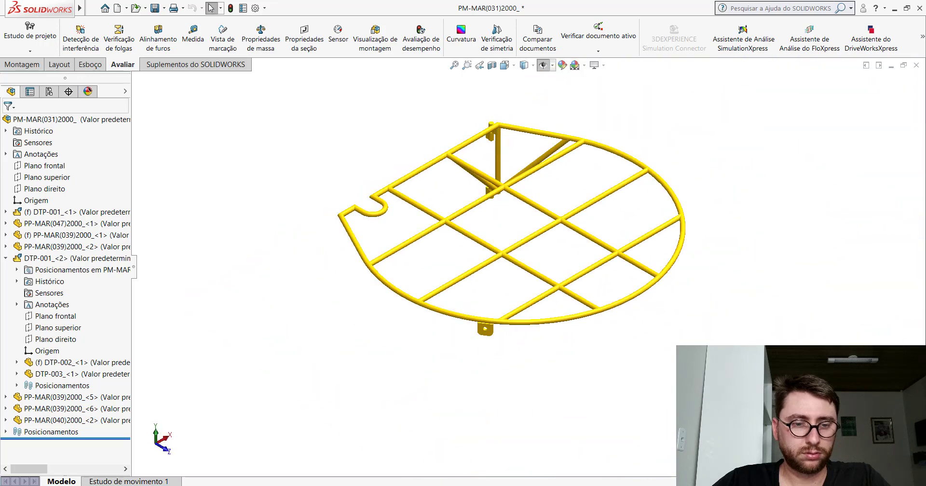
pyautogui.hotkey('ctrl', 'Tab')
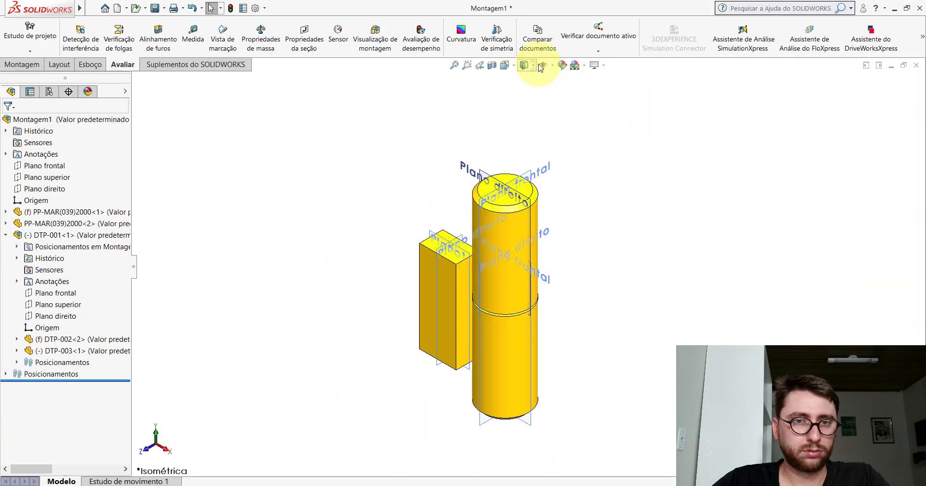
# Step: Hide the planes and mate the block's bottom face coincident with the cylinder's end face
pyautogui.click(541, 66)
pyautogui.click(32, 68)
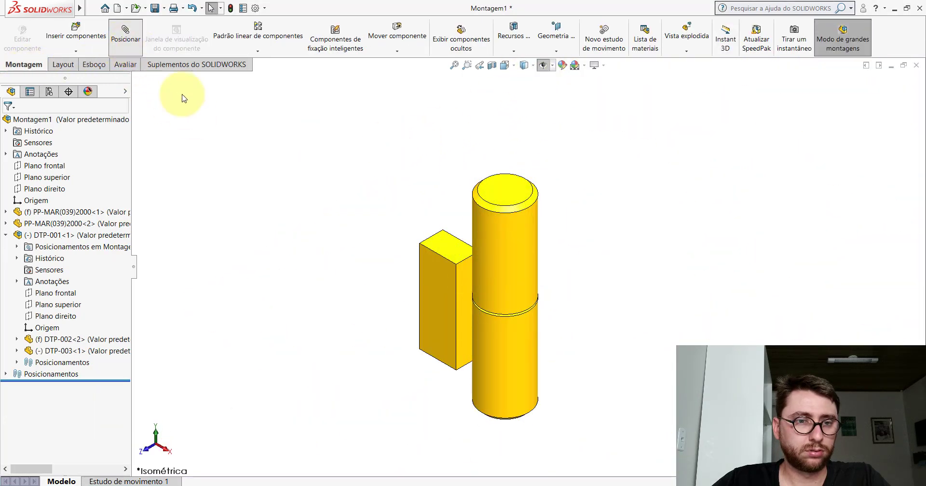
pyautogui.moveTo(450, 323); pyautogui.dragTo(472, 321, button='middle')
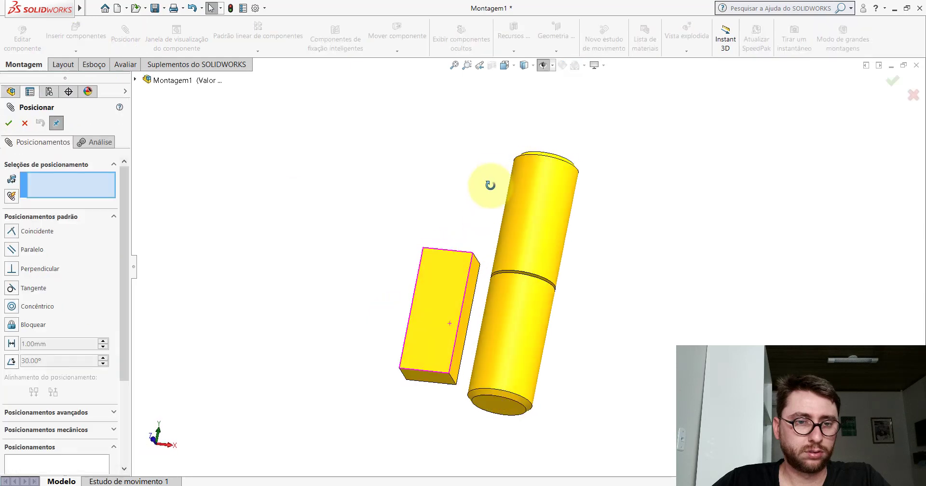
pyautogui.click(443, 372)
pyautogui.click(494, 385)
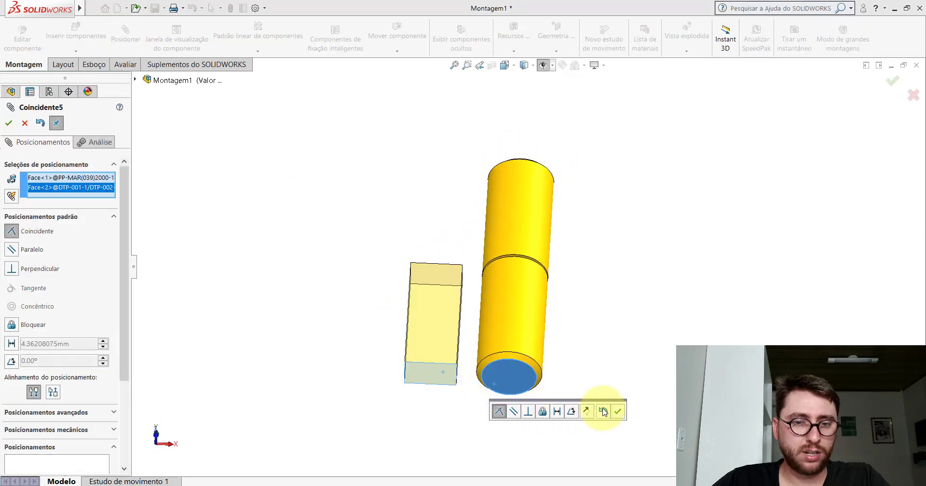
pyautogui.click(619, 412)
# Step: Add a Tangente mate between the cylinder's round face and the block's side face
pyautogui.scroll(-5, 519, 304)
pyautogui.moveTo(506, 304)
pyautogui.mouseDown(button='middle')
pyautogui.moveTo(455, 284)
pyautogui.moveTo(410, 310)
pyautogui.mouseUp(button='middle')
pyautogui.click(443, 279)
pyautogui.click(411, 307)
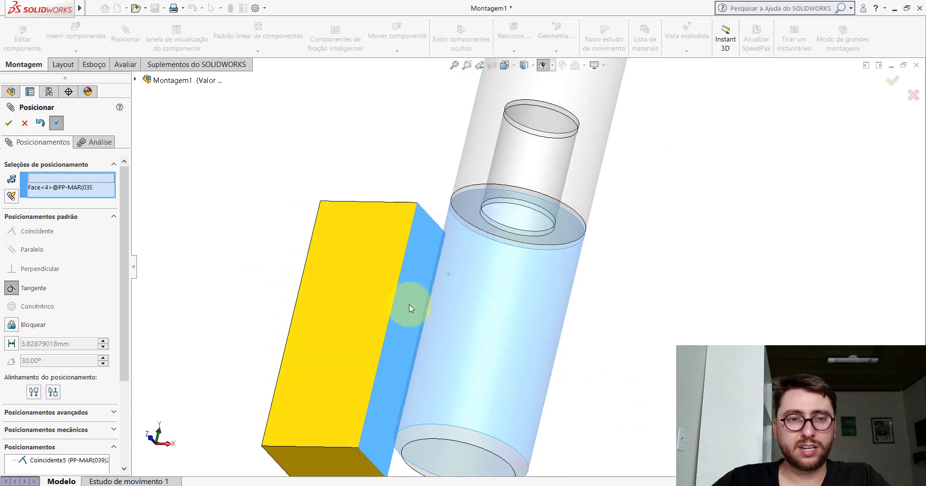
pyautogui.click(395, 322)
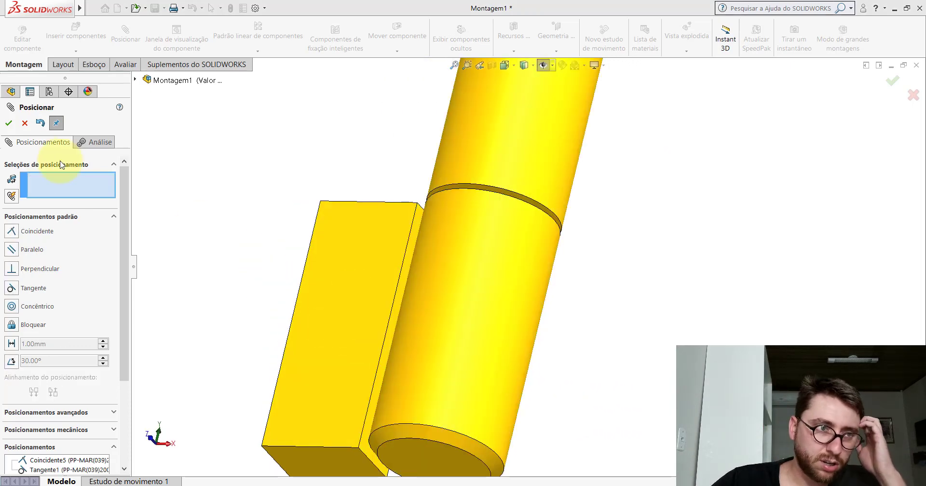
pyautogui.click(23, 124)
# Step: Set Montagem1 to Isometric view, collapse the DTP-001 branch, and zoom to fit
pyautogui.click(455, 65)
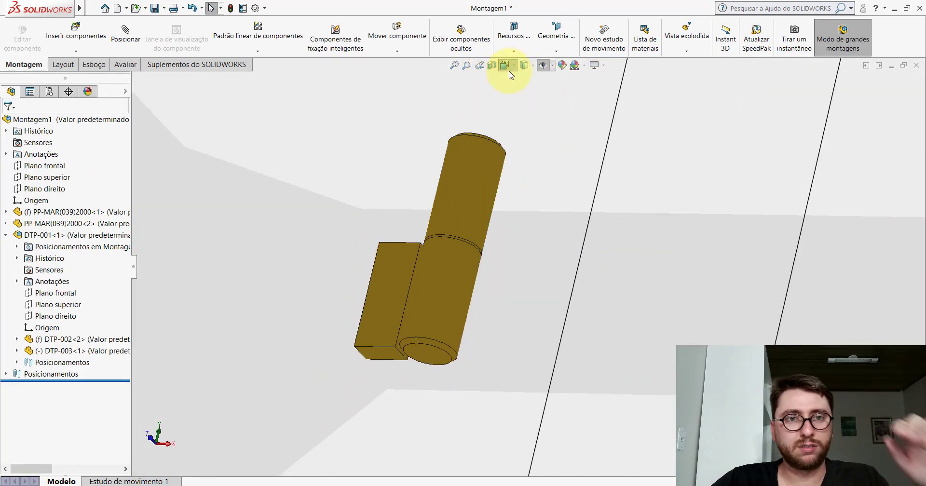
pyautogui.click(513, 65)
pyautogui.click(559, 92)
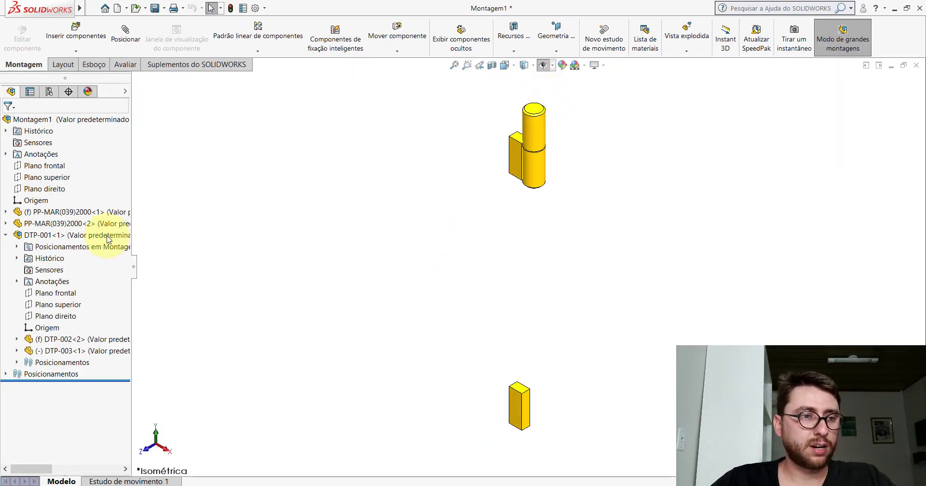
pyautogui.click(5, 237)
pyautogui.click(567, 284)
pyautogui.press('f')
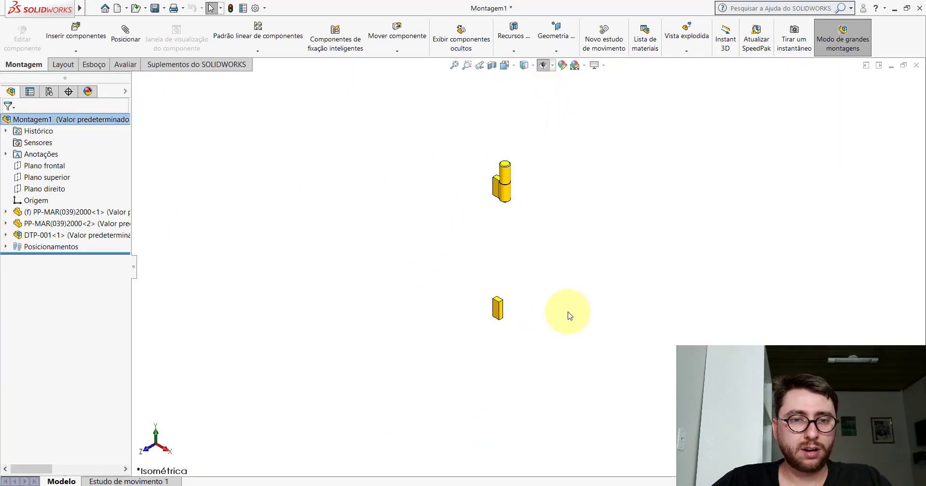
# Step: Check the PM-MAR(031)2000_ frame, then drag a second DTP-001 beside the lower block
pyautogui.click(299, 454)
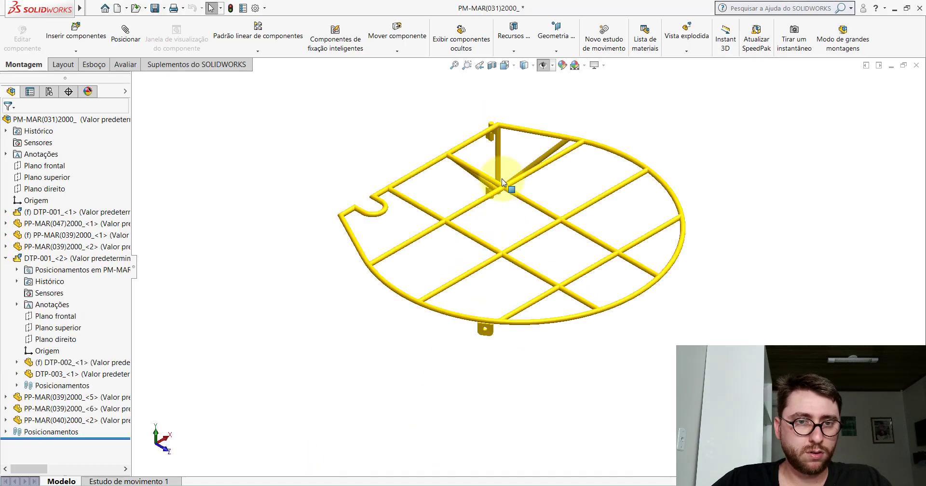
pyautogui.moveTo(498, 165); pyautogui.dragTo(553, 128, button='middle')
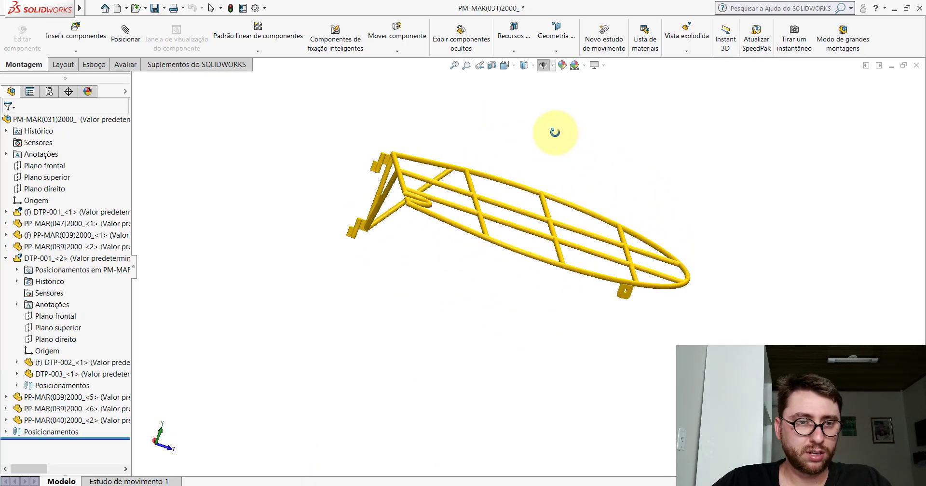
pyautogui.scroll(-5, 333, 213)
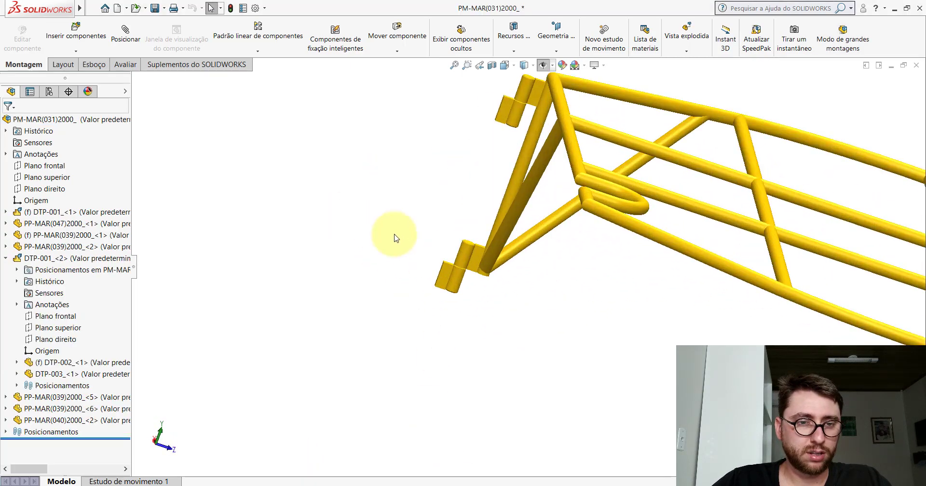
pyautogui.click(513, 69)
pyautogui.click(524, 268)
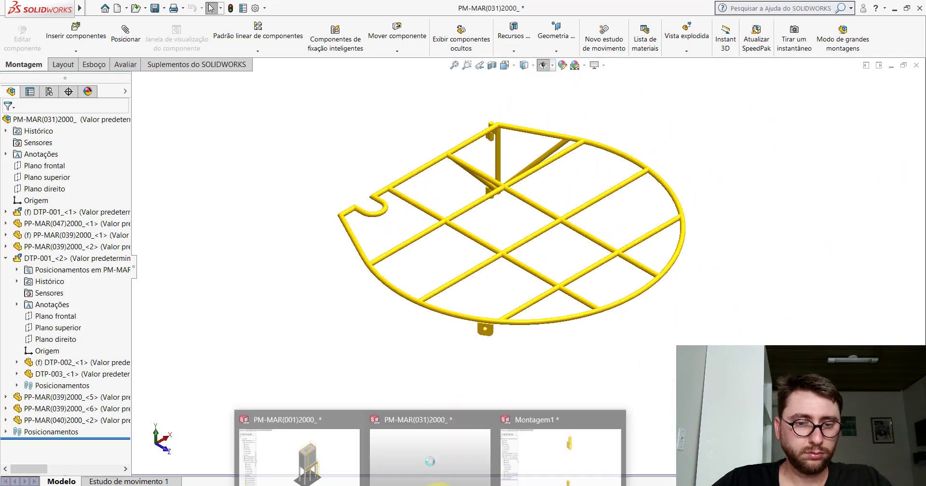
pyautogui.click(570, 443)
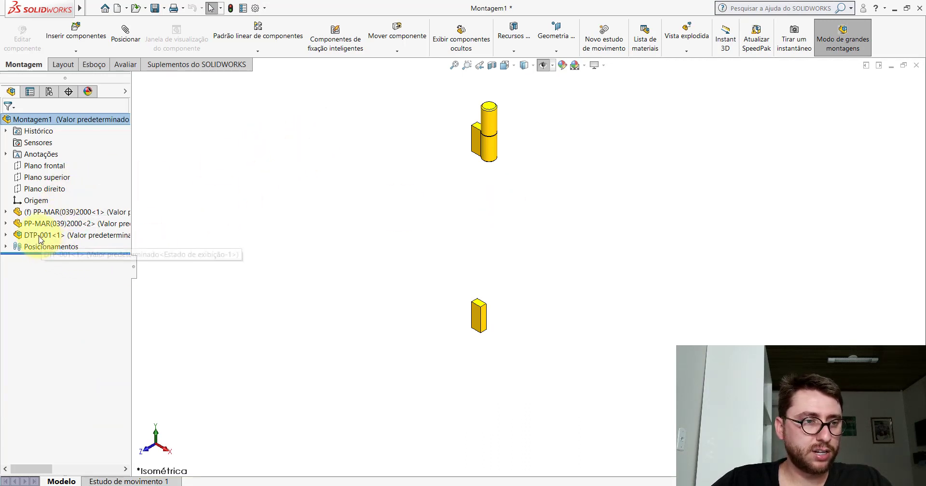
pyautogui.moveTo(40, 240); pyautogui.dragTo(507, 314)
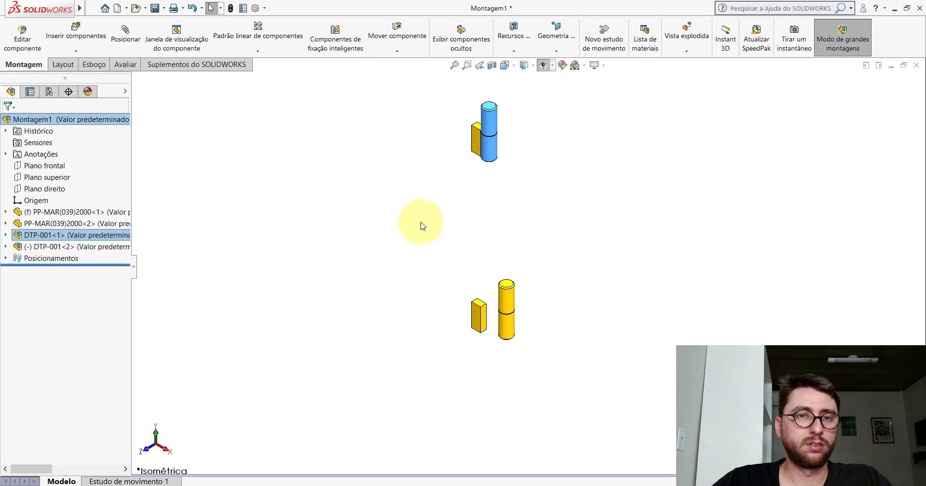
# Step: Show planes and mate the block's plane coincident with the pin's front plane
pyautogui.click(545, 65)
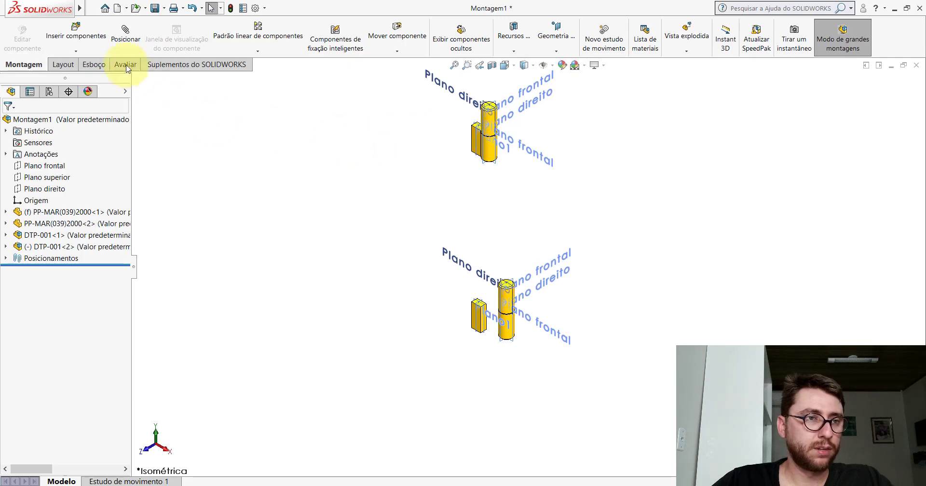
pyautogui.scroll(-5, 497, 329)
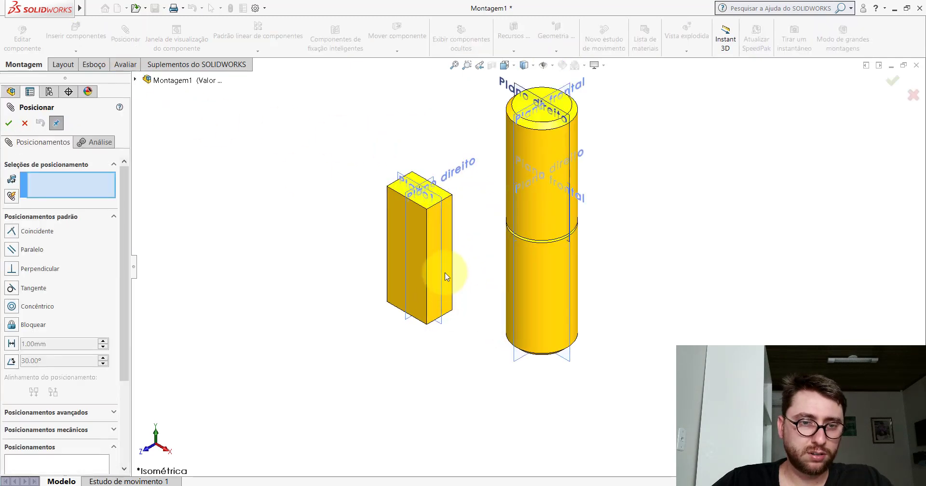
pyautogui.click(443, 270)
pyautogui.scroll(-2, 564, 328)
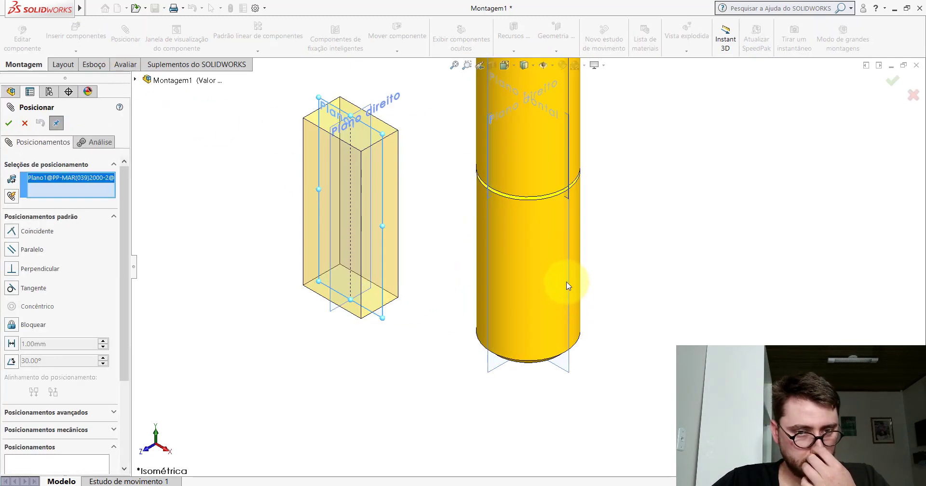
pyautogui.click(569, 271)
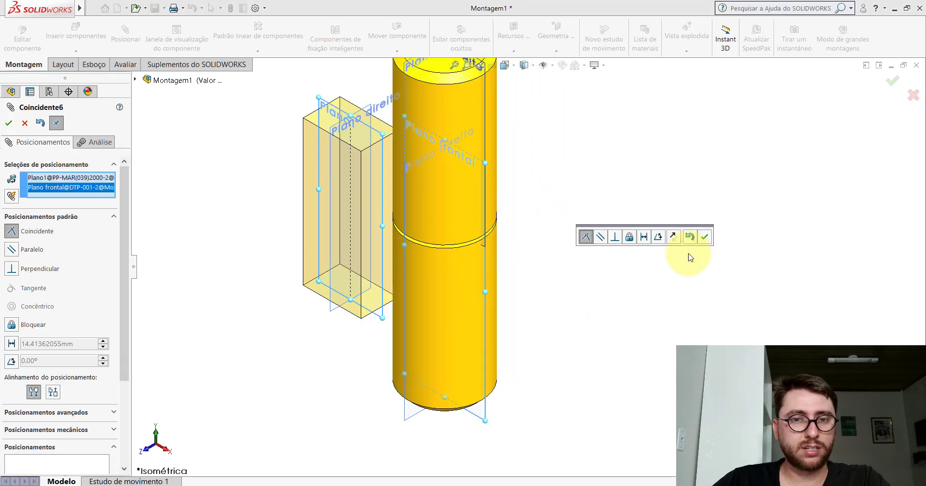
pyautogui.click(706, 238)
# Step: Mate the block's bottom face flush with the pin's bottom face
pyautogui.moveTo(459, 373); pyautogui.dragTo(487, 255, button='middle')
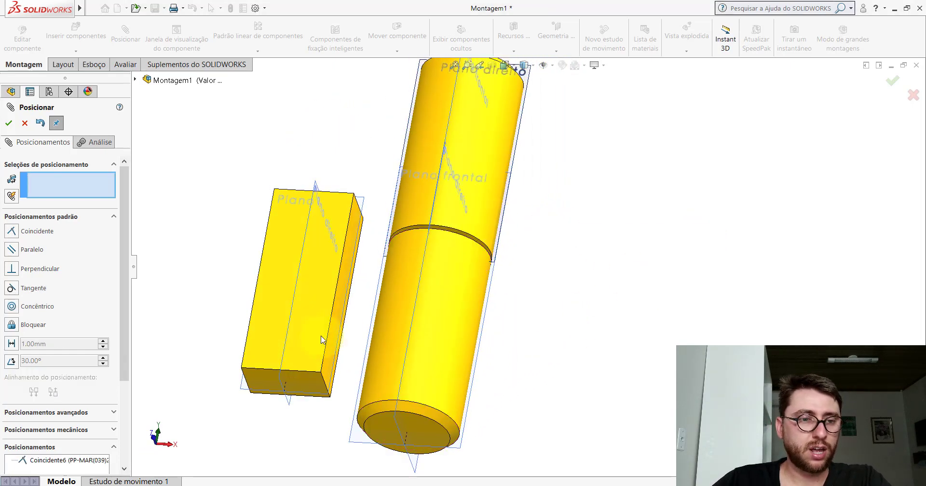
pyautogui.scroll(-5, 283, 357)
pyautogui.click(235, 342)
pyautogui.scroll(3, 472, 338)
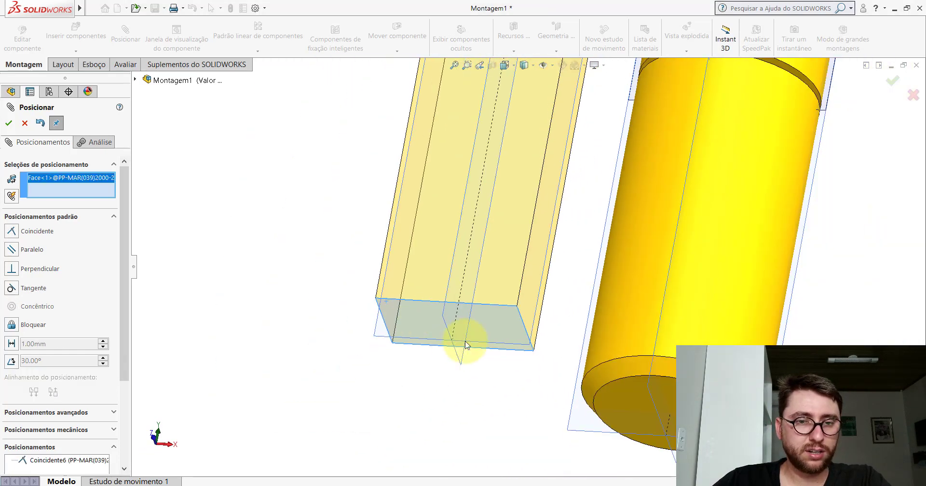
pyautogui.click(610, 327)
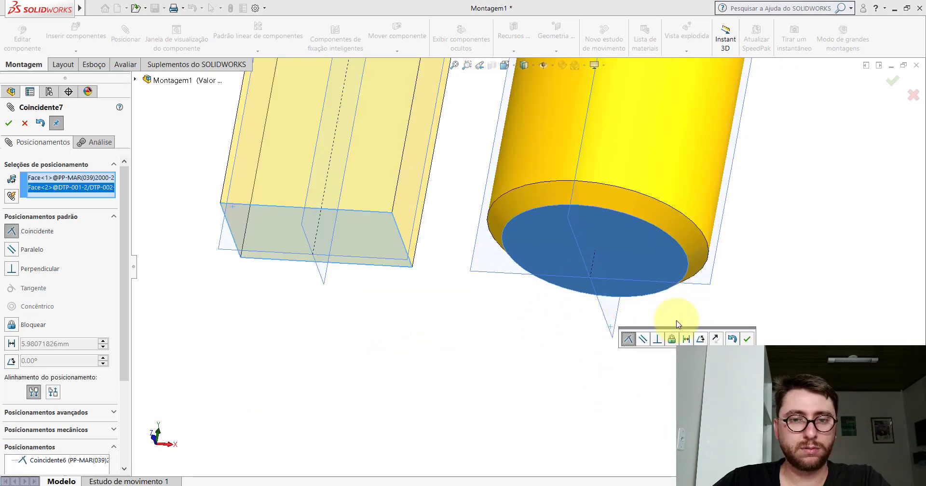
pyautogui.click(743, 341)
# Step: Hide the planes and add a tangent mate between the pin's curved face and block side
pyautogui.moveTo(589, 267); pyautogui.dragTo(571, 209, button='middle')
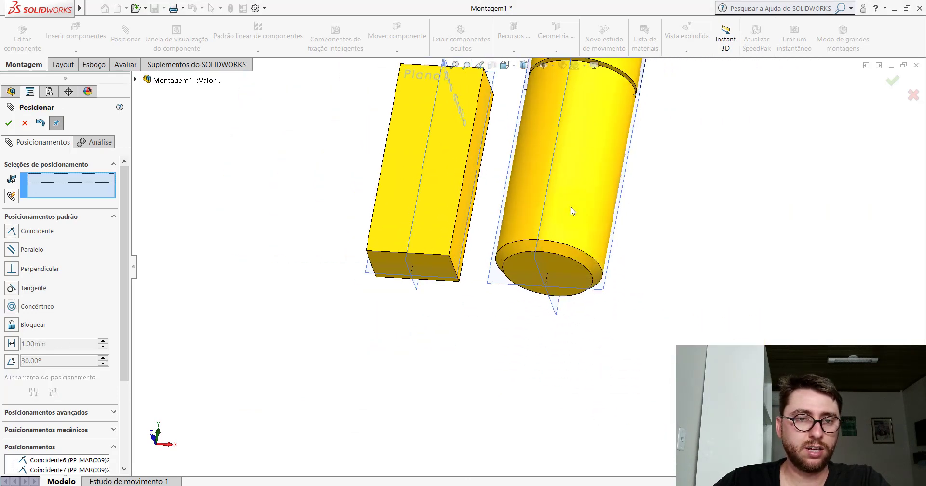
pyautogui.scroll(-2, 579, 206)
pyautogui.click(542, 66)
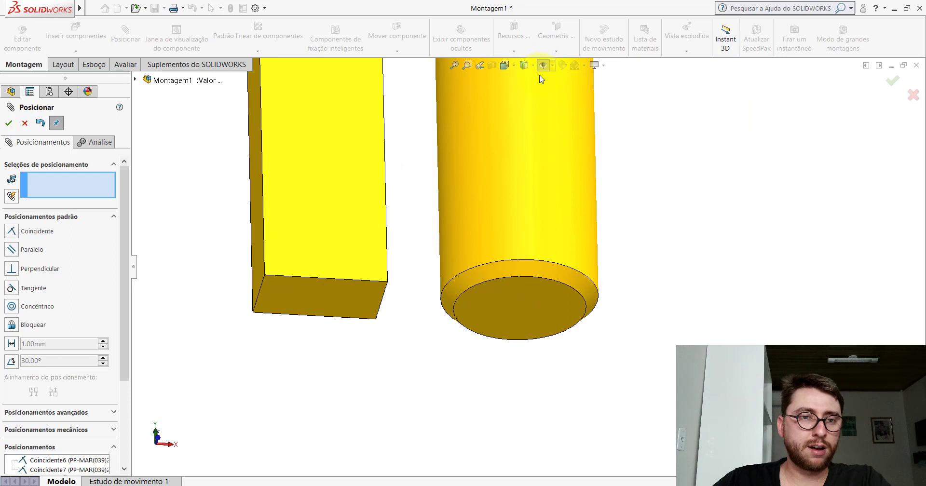
pyautogui.click(466, 153)
pyautogui.moveTo(471, 172); pyautogui.dragTo(426, 175, button='middle')
pyautogui.click(425, 174)
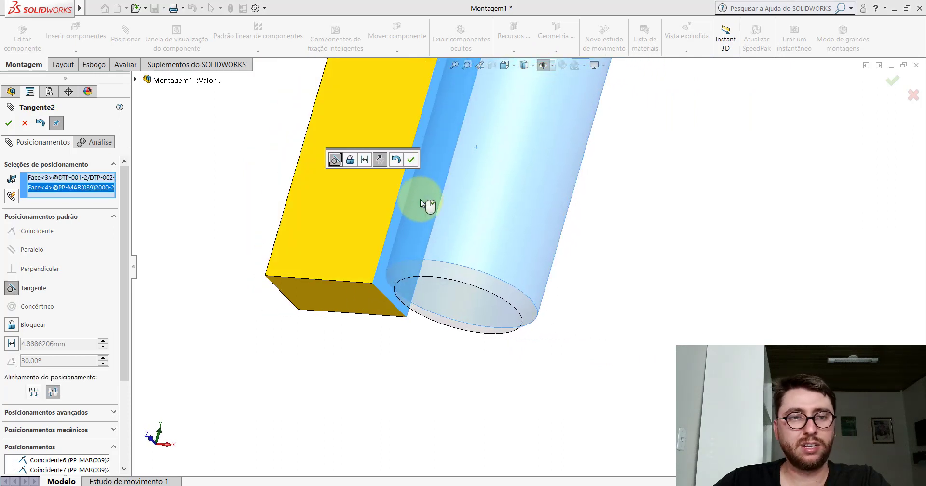
pyautogui.click(411, 161)
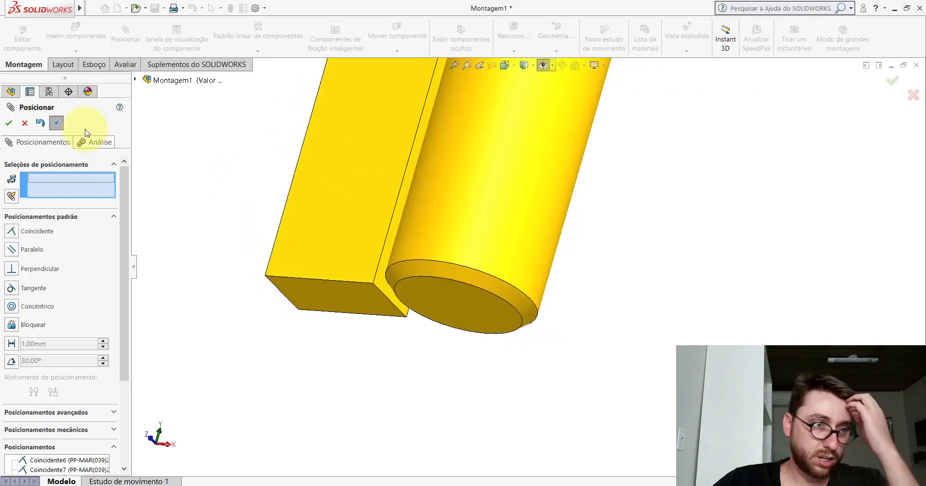
pyautogui.click(9, 124)
# Step: Show both hinges in a standard view and collapse the second hinge's subtree
pyautogui.click(505, 64)
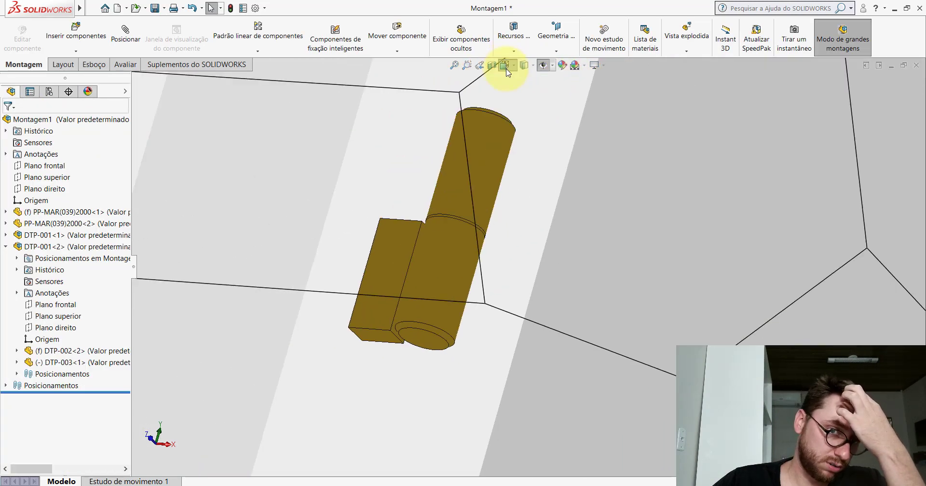
pyautogui.click(467, 224)
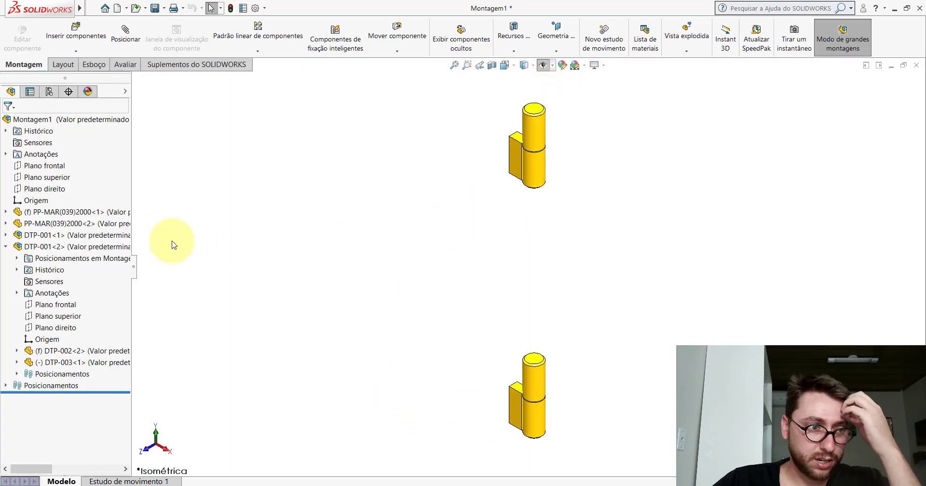
pyautogui.click(6, 247)
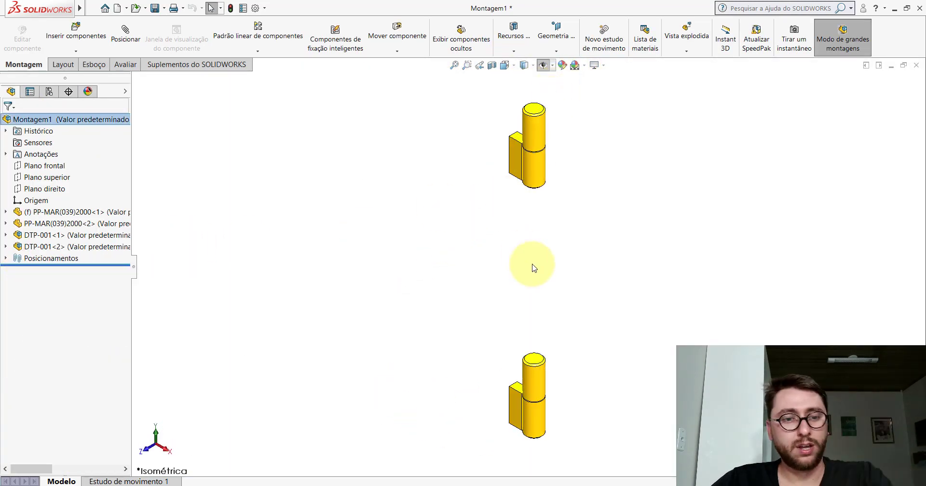
pyautogui.scroll(3, 534, 265)
pyautogui.click(413, 439)
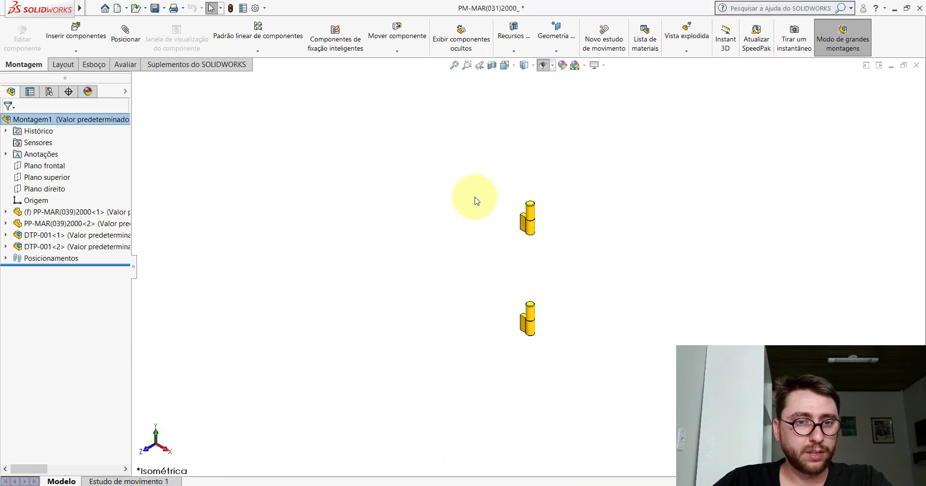
pyautogui.moveTo(502, 166)
pyautogui.mouseDown(button='middle')
pyautogui.moveTo(569, 114)
pyautogui.moveTo(555, 149)
pyautogui.moveTo(520, 153)
pyautogui.mouseUp(button='middle')
pyautogui.click(502, 142)
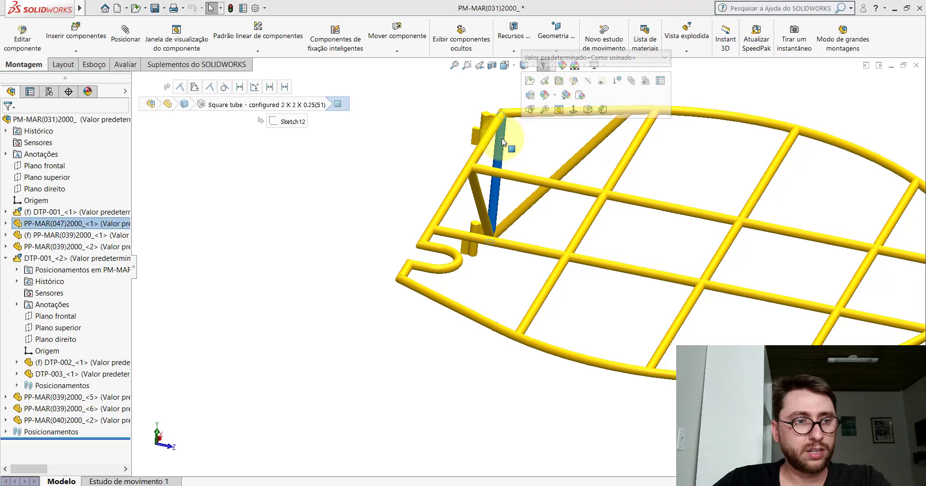
pyautogui.click(361, 145)
pyautogui.moveTo(488, 212)
pyautogui.mouseDown(button='middle')
pyautogui.moveTo(529, 186)
pyautogui.moveTo(523, 230)
pyautogui.moveTo(514, 191)
pyautogui.moveTo(482, 232)
pyautogui.moveTo(501, 167)
pyautogui.mouseUp(button='middle')
pyautogui.scroll(-3, 482, 232)
pyautogui.scroll(-4, 496, 223)
pyautogui.click(499, 236)
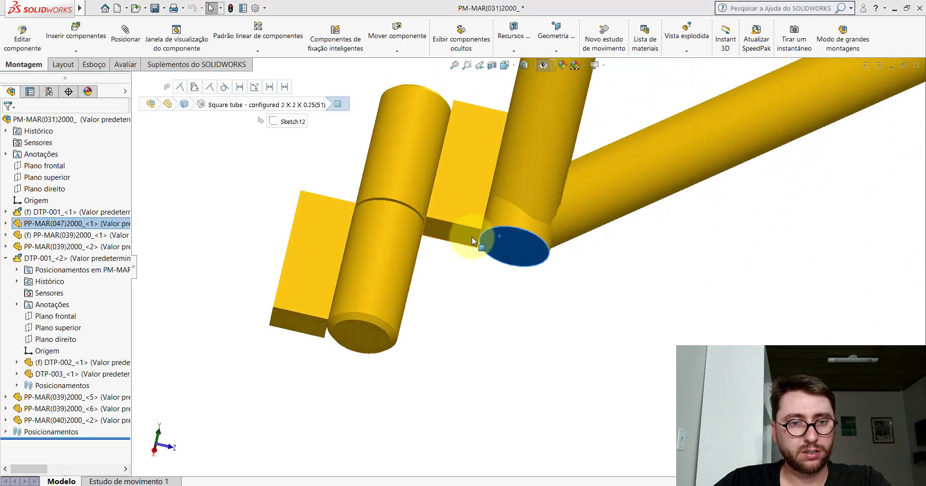
pyautogui.scroll(5, 542, 260)
pyautogui.click(515, 66)
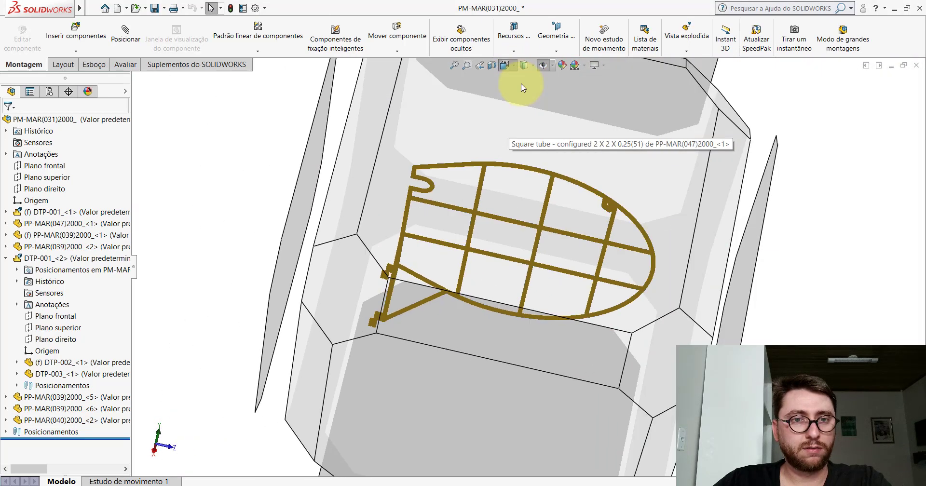
pyautogui.click(554, 82)
pyautogui.moveTo(531, 179)
pyautogui.mouseDown(button='middle')
pyautogui.moveTo(600, 114)
pyautogui.moveTo(642, 207)
pyautogui.mouseUp(button='middle')
pyautogui.press('space')
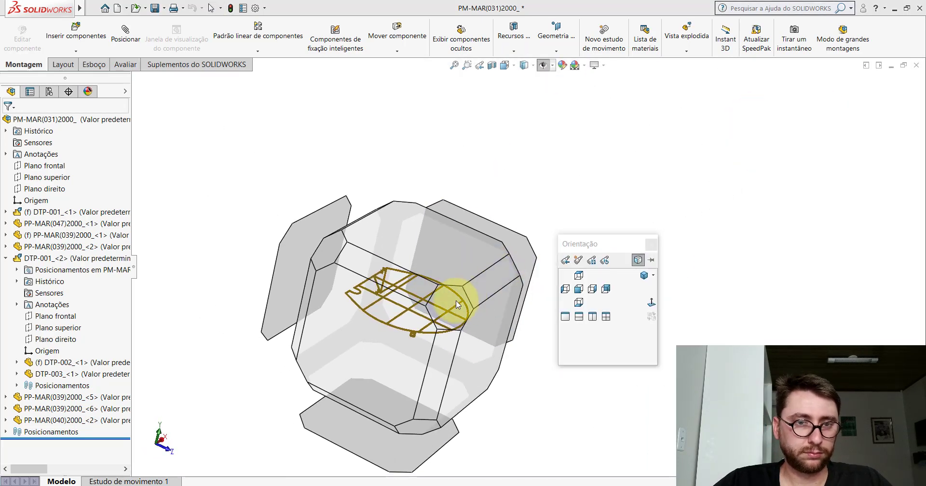
pyautogui.click(466, 296)
pyautogui.click(526, 199)
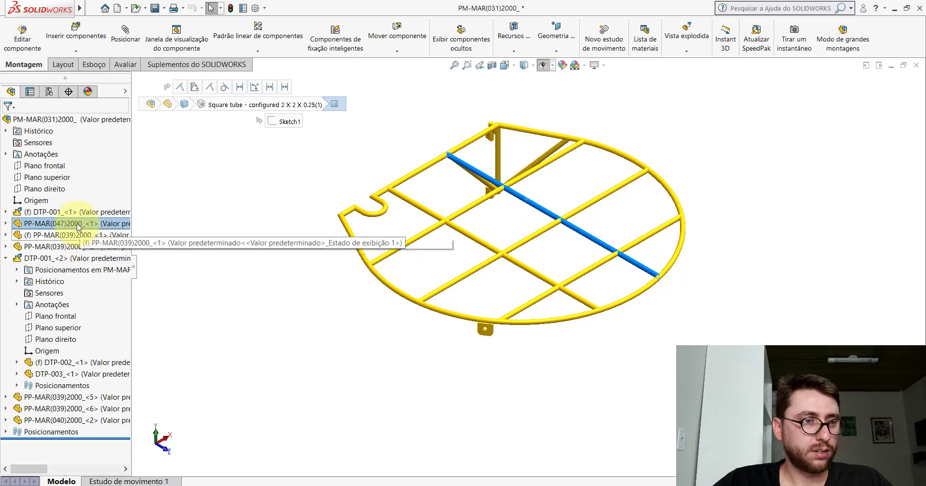
pyautogui.click(129, 223)
pyautogui.click(296, 170)
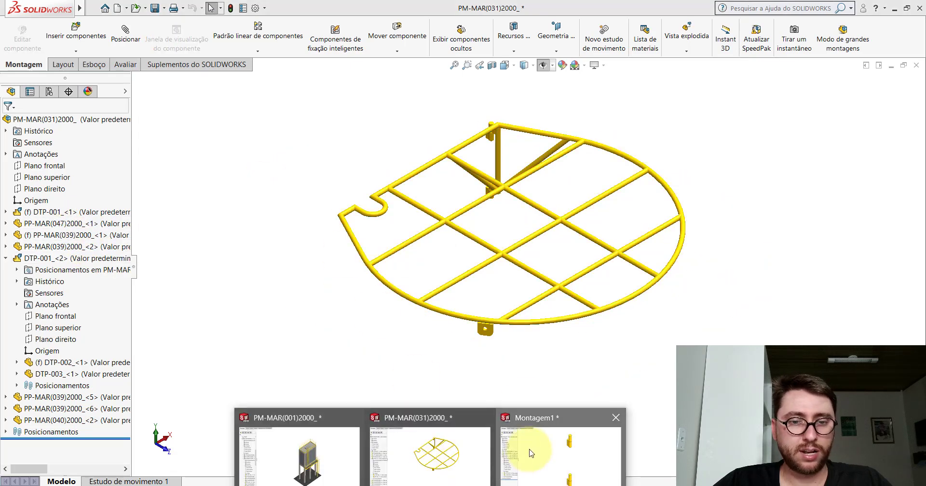
pyautogui.click(535, 451)
# Step: Insert the PP-MAR(047)2000 frame part from the PM-MAR(001)2000 folder into Montagem1
pyautogui.click(78, 34)
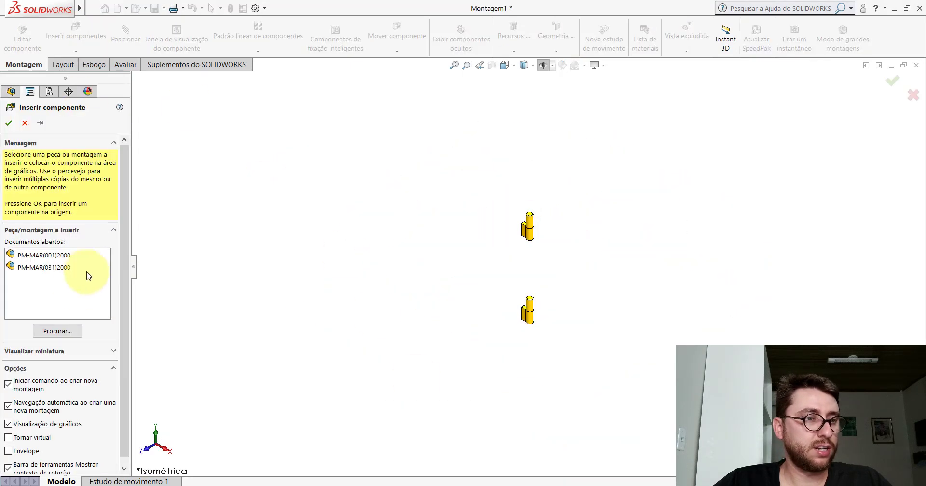
pyautogui.click(61, 331)
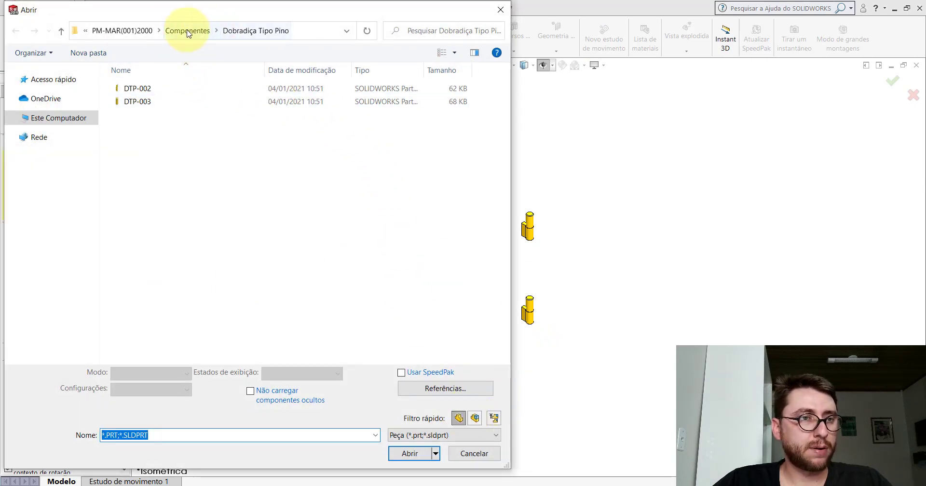
pyautogui.click(135, 37)
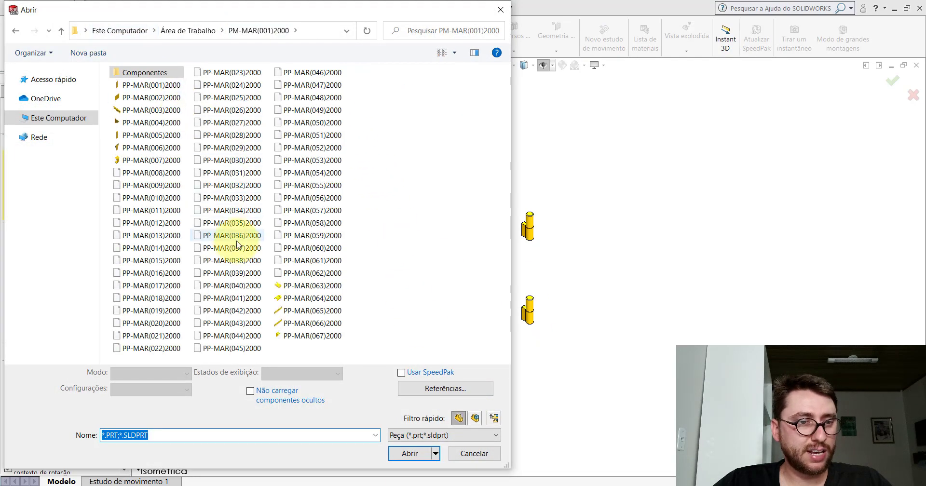
pyautogui.doubleClick(313, 85)
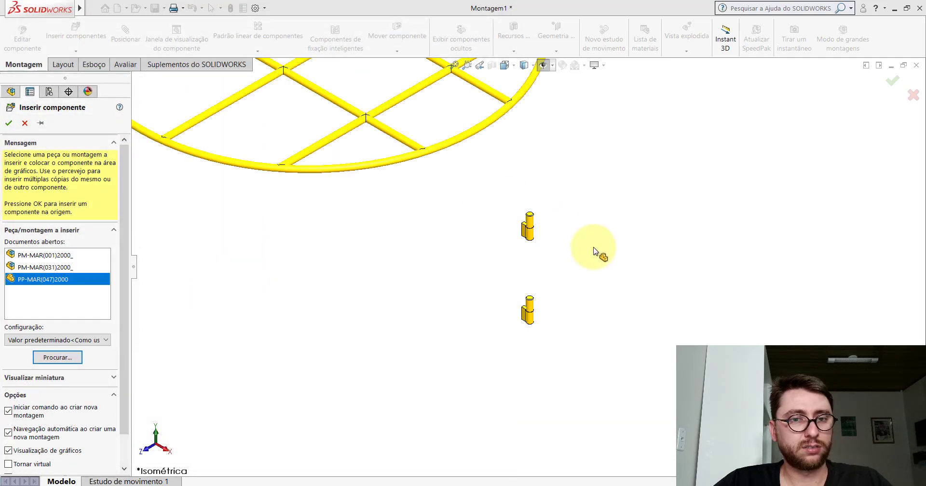
pyautogui.click(594, 299)
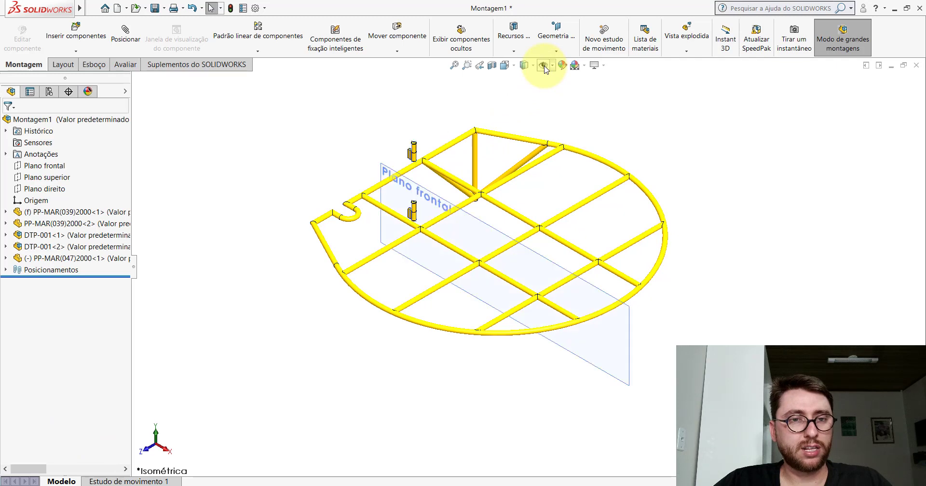
# Step: Zoom in on the frame's vertical tube and open PP-MAR(047)2000 as a separate part
pyautogui.scroll(-3, 423, 140)
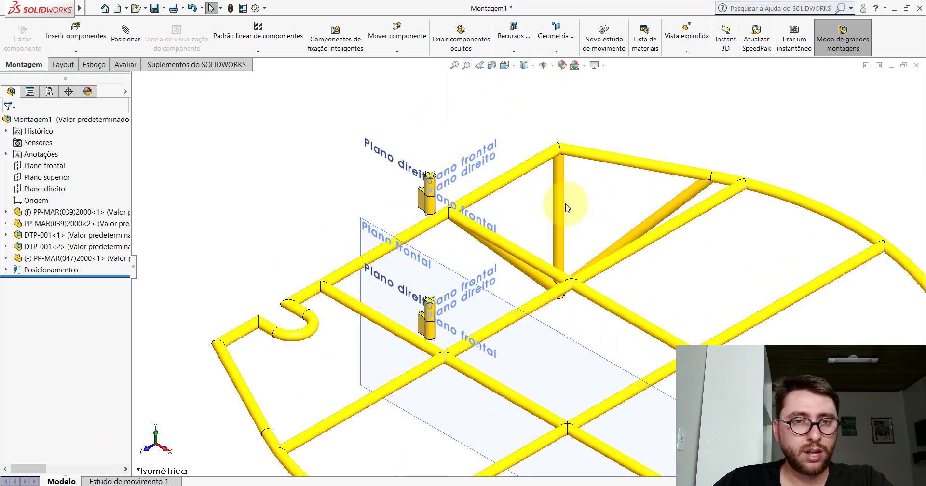
pyautogui.scroll(-2, 597, 222)
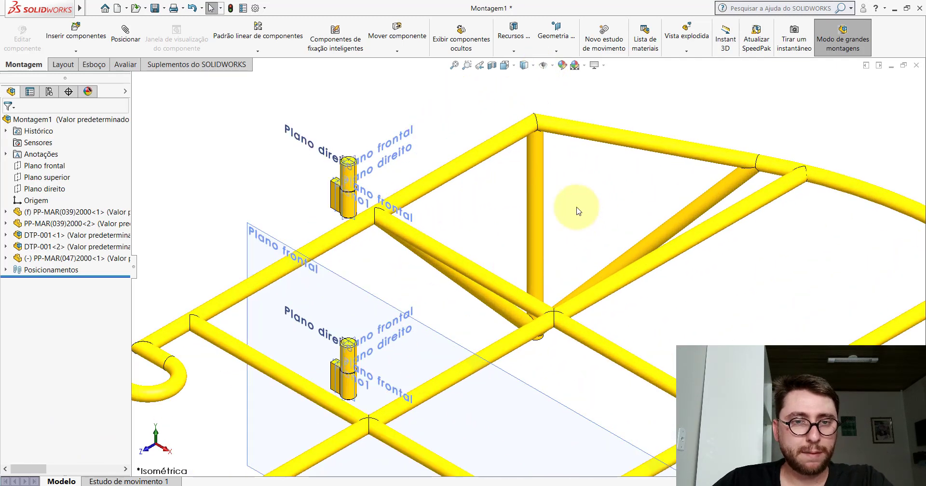
pyautogui.click(539, 173)
pyautogui.click(563, 120)
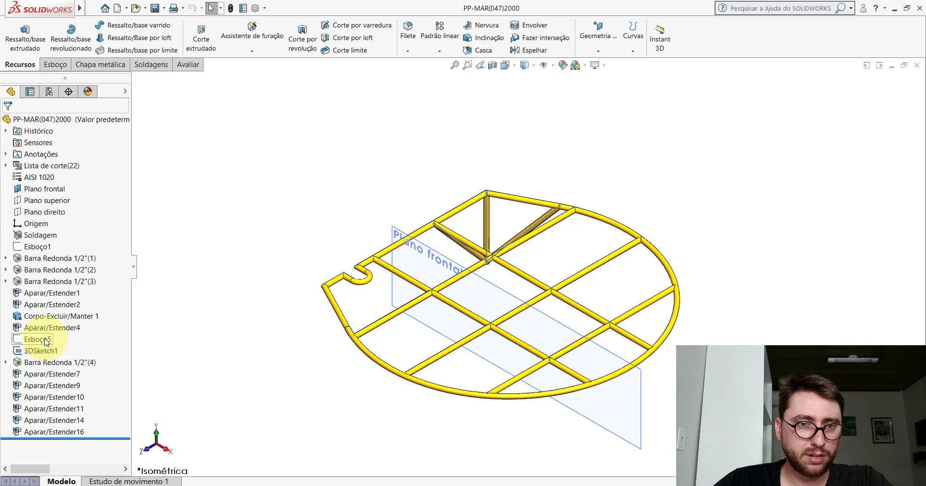
# Step: Select the vertical bar's 3DSketch1 line and start a new reference plane from a low side view
pyautogui.scroll(-8, 482, 255)
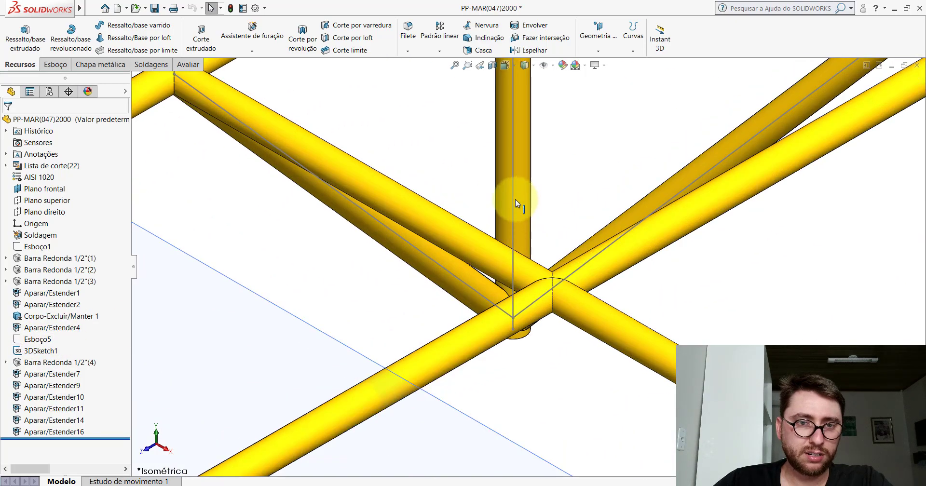
pyautogui.click(514, 198)
pyautogui.scroll(5, 517, 203)
pyautogui.scroll(4, 516, 202)
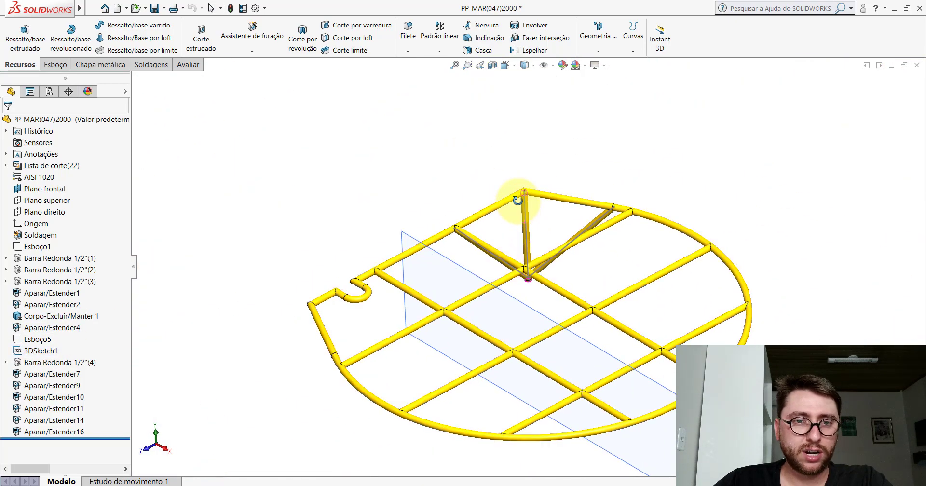
pyautogui.moveTo(517, 201)
pyautogui.mouseDown(button='middle')
pyautogui.moveTo(601, 151)
pyautogui.moveTo(621, 161)
pyautogui.moveTo(581, 169)
pyautogui.moveTo(607, 204)
pyautogui.mouseUp(button='middle')
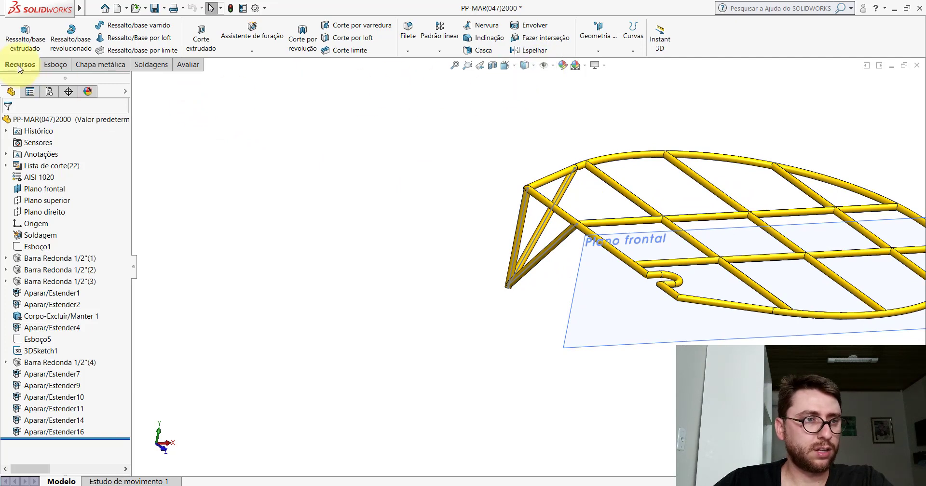
pyautogui.click(597, 53)
pyautogui.click(597, 68)
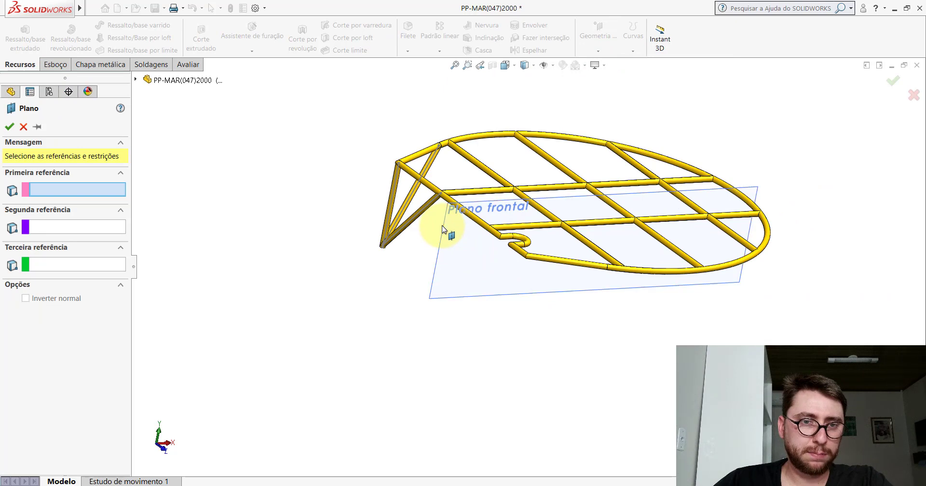
# Step: Create Plano5 parallel to Plano frontal through the tube's lower end point Ponto5
pyautogui.click(445, 230)
pyautogui.scroll(-3, 382, 221)
pyautogui.scroll(-4, 372, 352)
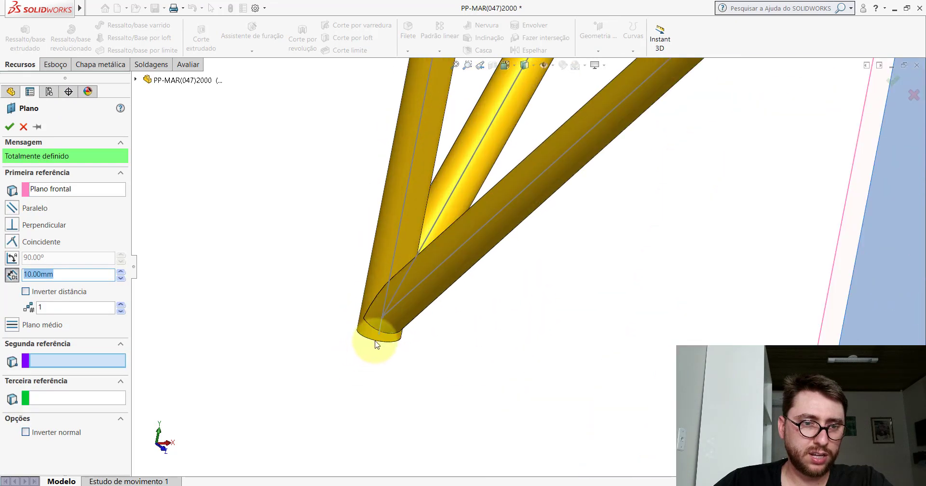
pyautogui.scroll(-3, 379, 335)
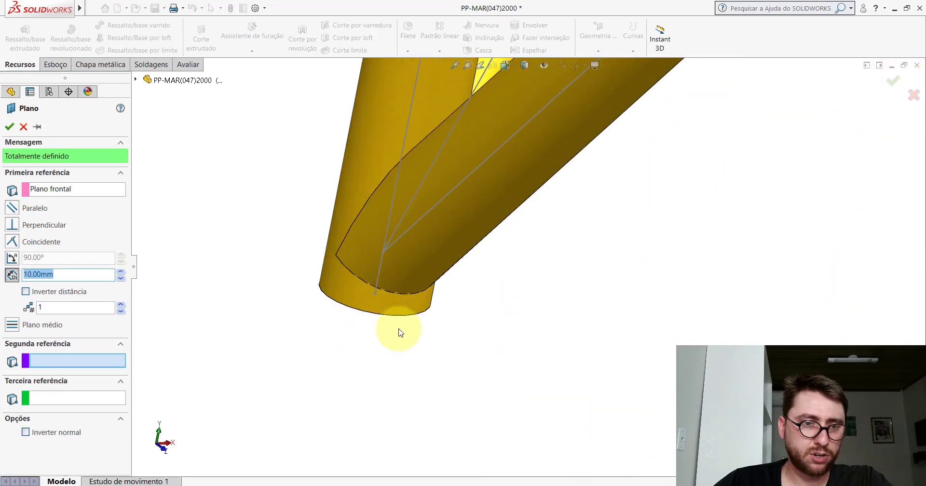
pyautogui.click(375, 295)
pyautogui.scroll(5, 468, 288)
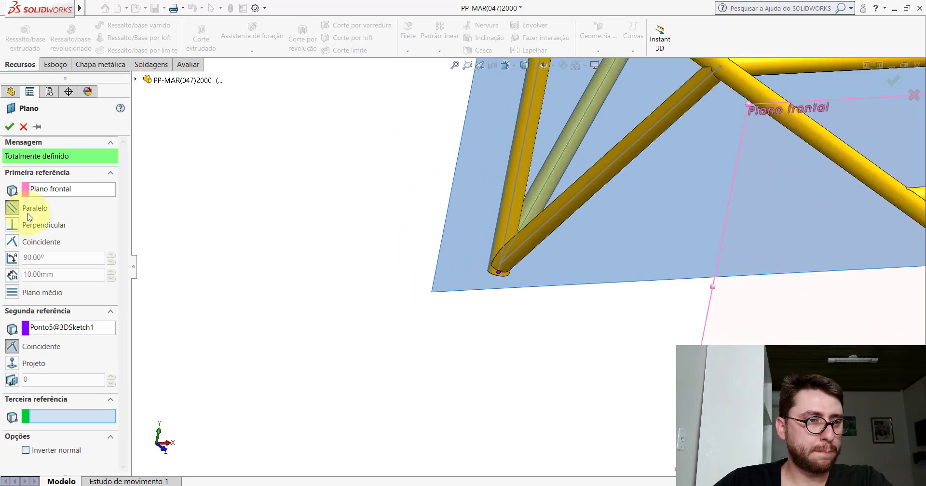
pyautogui.click(9, 126)
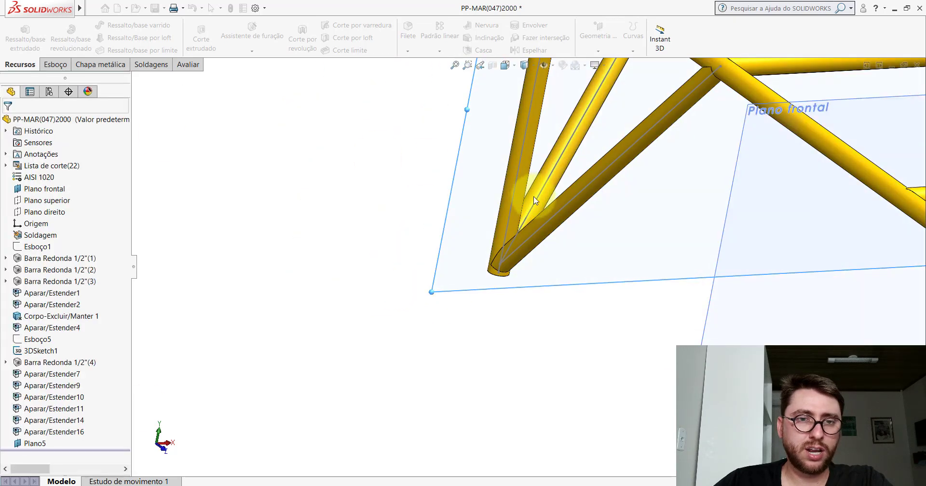
pyautogui.moveTo(531, 188)
pyautogui.mouseDown(button='middle')
pyautogui.moveTo(567, 177)
pyautogui.moveTo(471, 186)
pyautogui.mouseUp(button='middle')
pyautogui.click(201, 195)
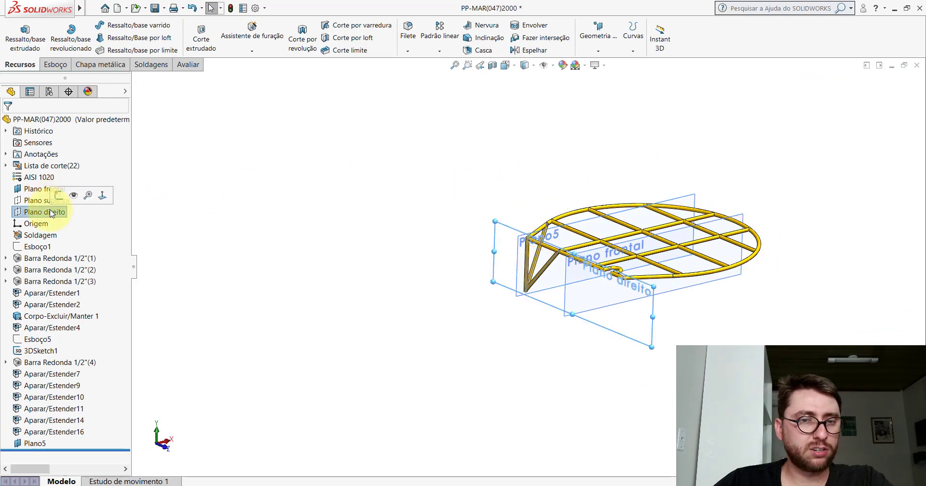
# Step: Start a new reference plane based on Plano direito
pyautogui.moveTo(534, 252)
pyautogui.mouseDown(button='middle')
pyautogui.moveTo(492, 248)
pyautogui.moveTo(506, 248)
pyautogui.moveTo(609, 101)
pyautogui.mouseUp(button='middle')
pyautogui.click(599, 51)
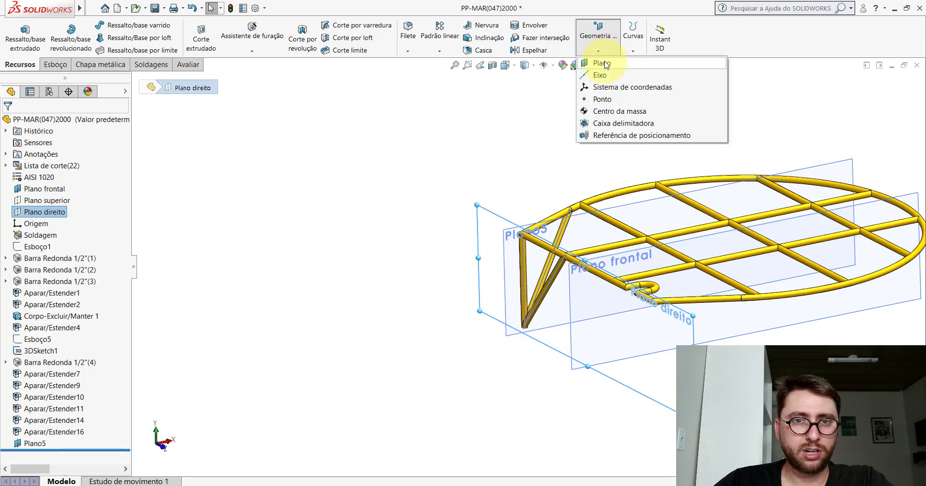
pyautogui.click(609, 63)
pyautogui.scroll(-5, 512, 320)
pyautogui.scroll(-3, 611, 303)
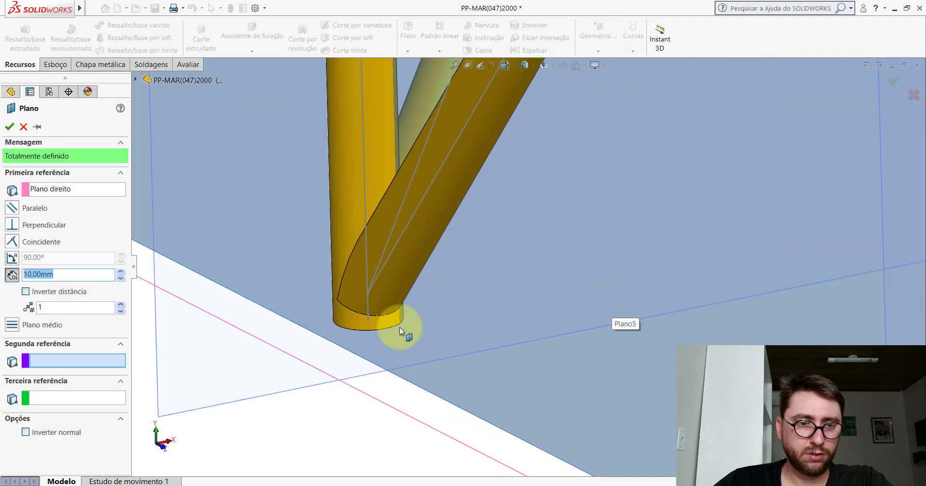
# Step: Use the tube end point Ponto5 as second reference and confirm Plano6
pyautogui.click(367, 320)
pyautogui.scroll(2, 398, 332)
pyautogui.scroll(3, 480, 277)
pyautogui.scroll(3, 533, 170)
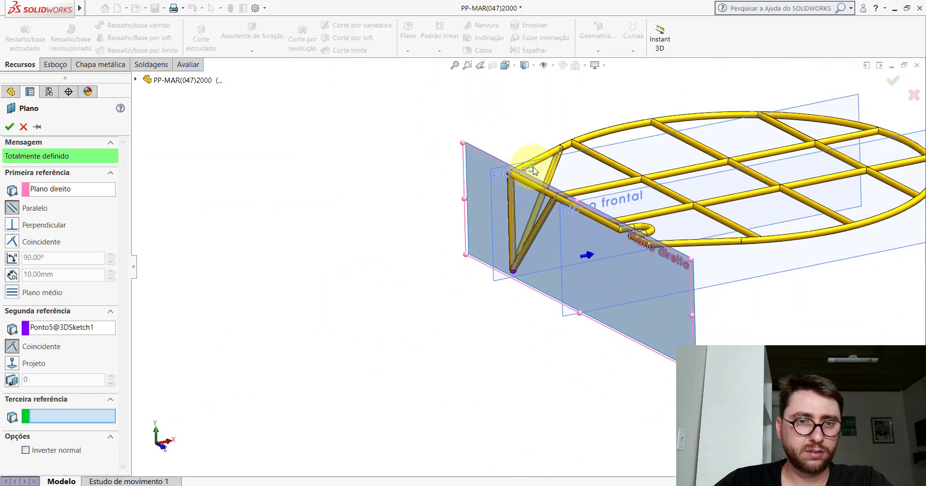
pyautogui.scroll(-2, 512, 203)
pyautogui.moveTo(505, 212)
pyautogui.mouseDown(button='middle')
pyautogui.moveTo(471, 211)
pyautogui.moveTo(490, 218)
pyautogui.moveTo(444, 225)
pyautogui.mouseUp(button='middle')
pyautogui.click(9, 127)
pyautogui.scroll(-2, 517, 207)
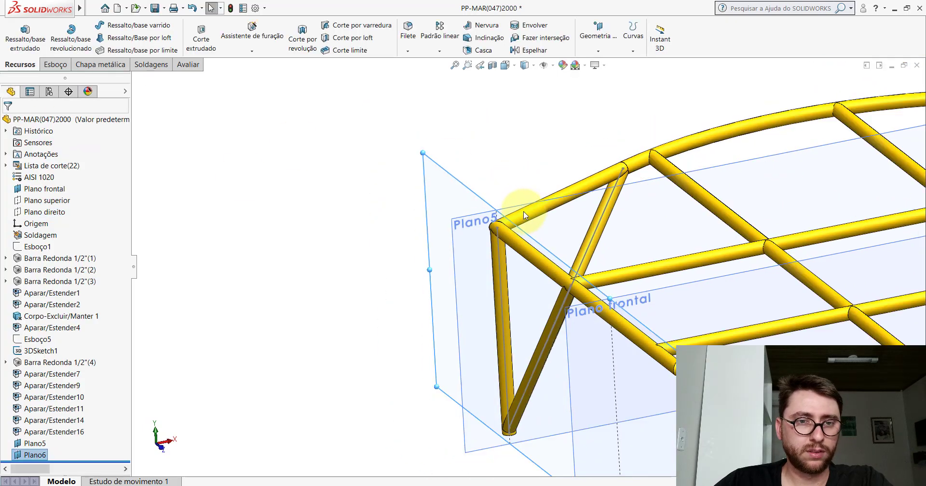
pyautogui.scroll(-3, 531, 222)
pyautogui.moveTo(534, 228)
pyautogui.mouseDown(button='middle')
pyautogui.moveTo(545, 228)
pyautogui.moveTo(607, 344)
pyautogui.mouseUp(button='middle')
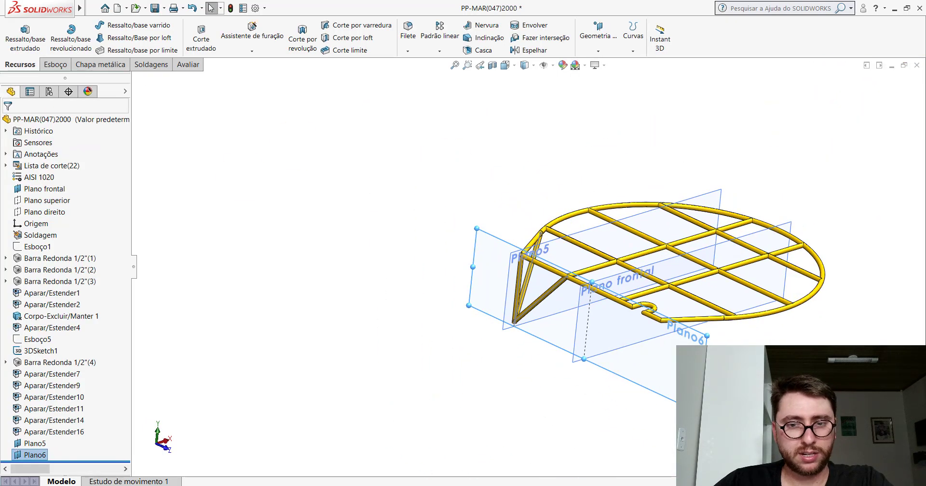
# Step: Narrow Plano6 to a strip around the tubes by dragging its edge handles
pyautogui.keyDown('ctrl'); pyautogui.moveTo(688, 351); pyautogui.dragTo(517, 295, button='middle'); pyautogui.keyUp('ctrl')
pyautogui.moveTo(516, 291); pyautogui.dragTo(362, 254)
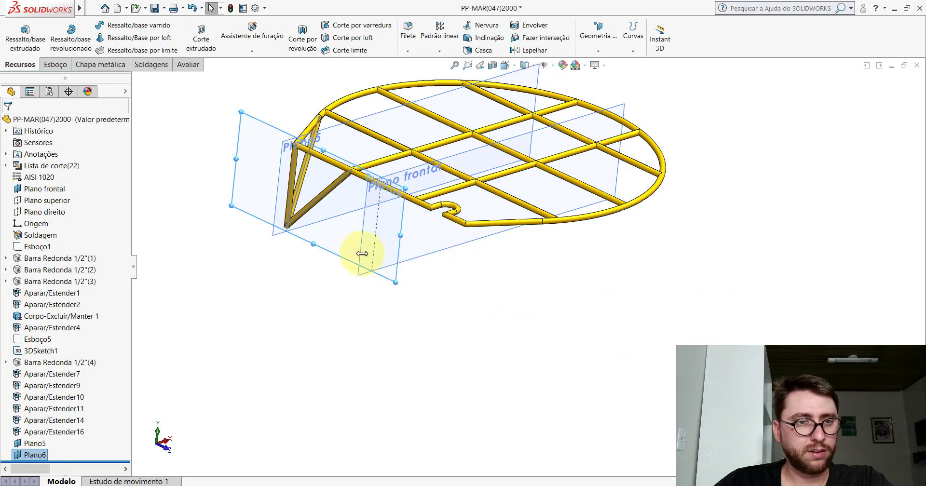
pyautogui.scroll(-4, 265, 181)
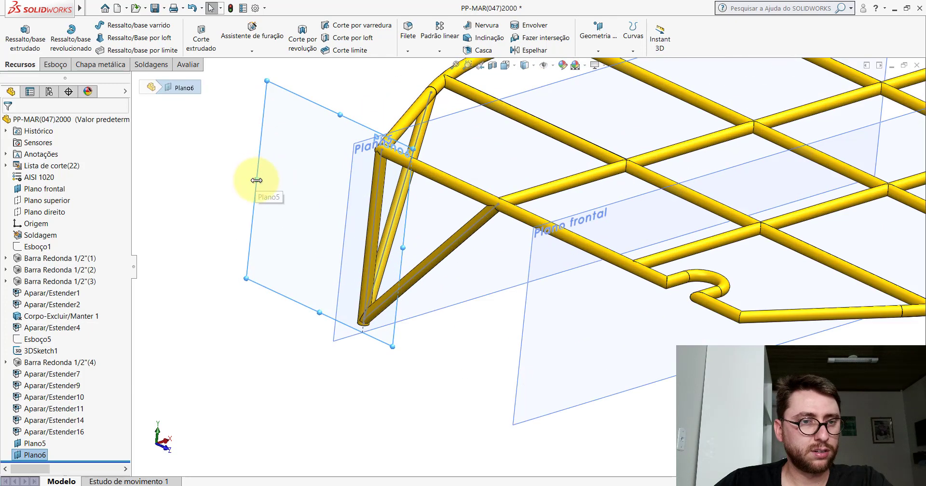
pyautogui.moveTo(256, 180); pyautogui.dragTo(358, 223)
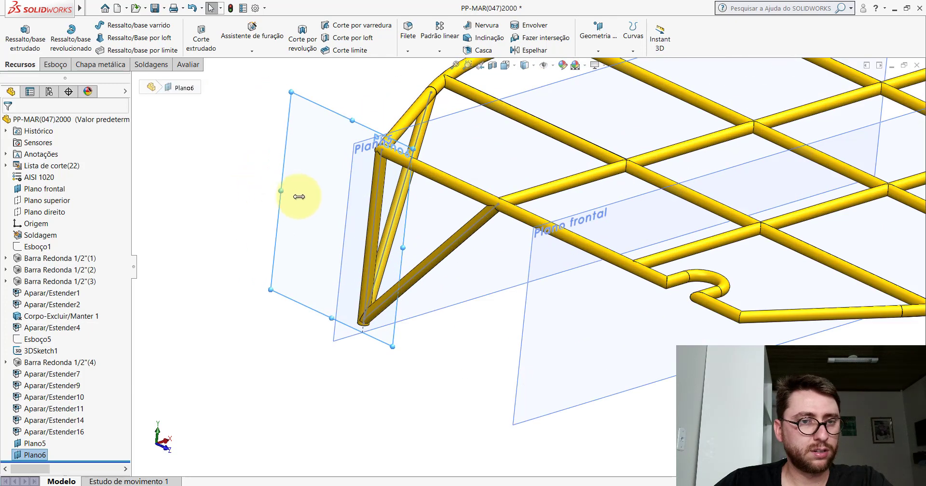
# Step: Shrink Plano5 to a small rectangle around the vertical tube
pyautogui.click(344, 230)
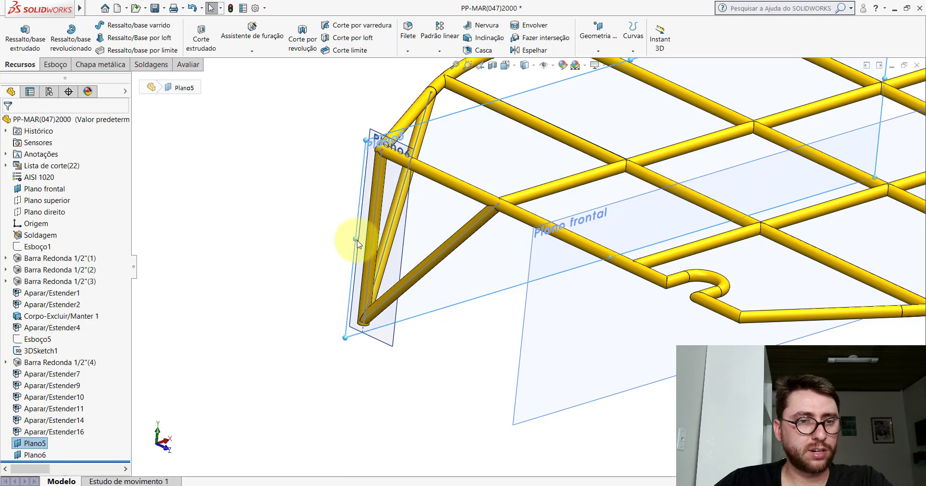
pyautogui.moveTo(358, 244); pyautogui.dragTo(718, 214, button='middle')
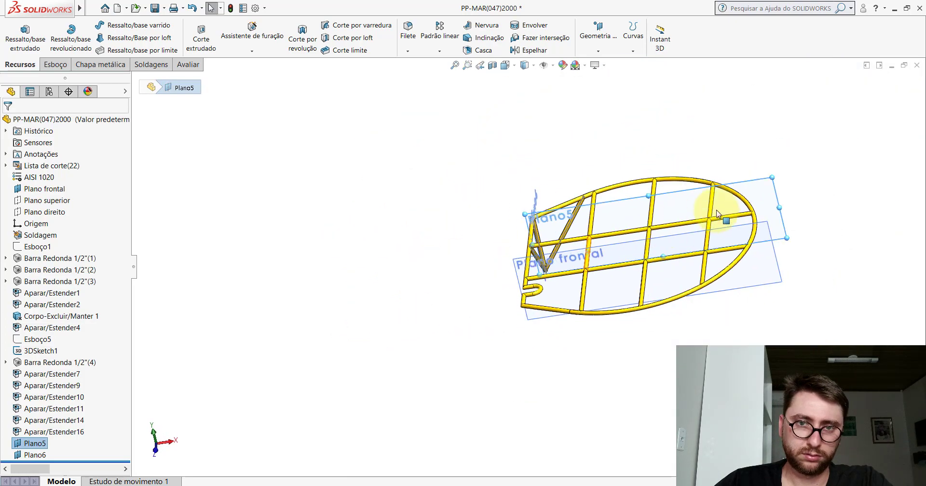
pyautogui.scroll(-3, 717, 214)
pyautogui.moveTo(777, 165); pyautogui.dragTo(387, 232)
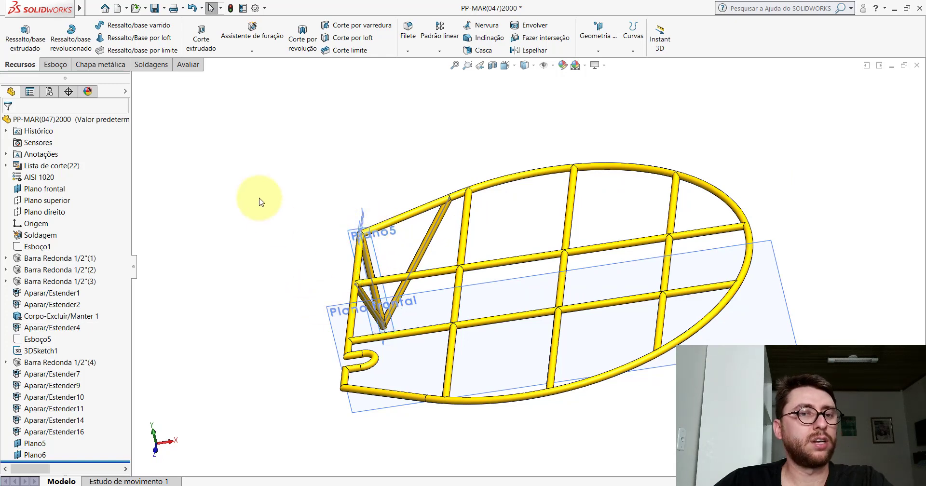
# Step: Set the part to the isometric view and return to the Montagem1 assembly
pyautogui.click(505, 65)
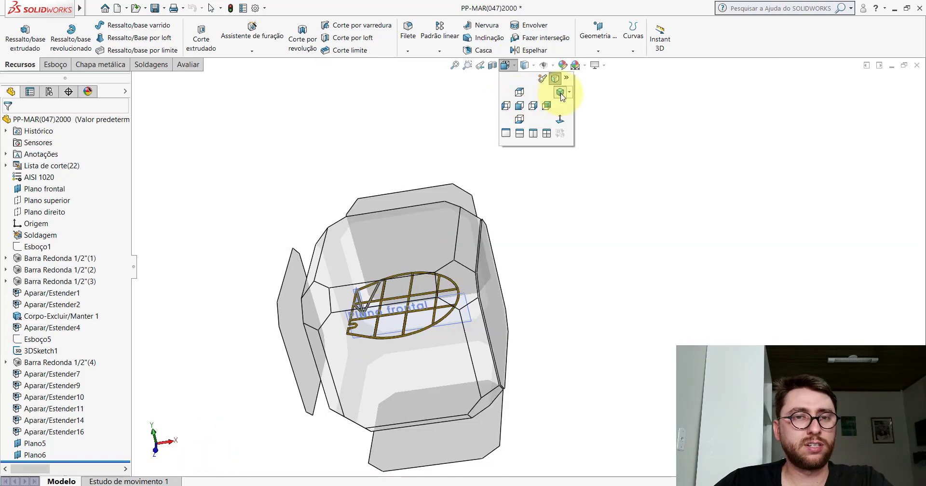
pyautogui.click(560, 93)
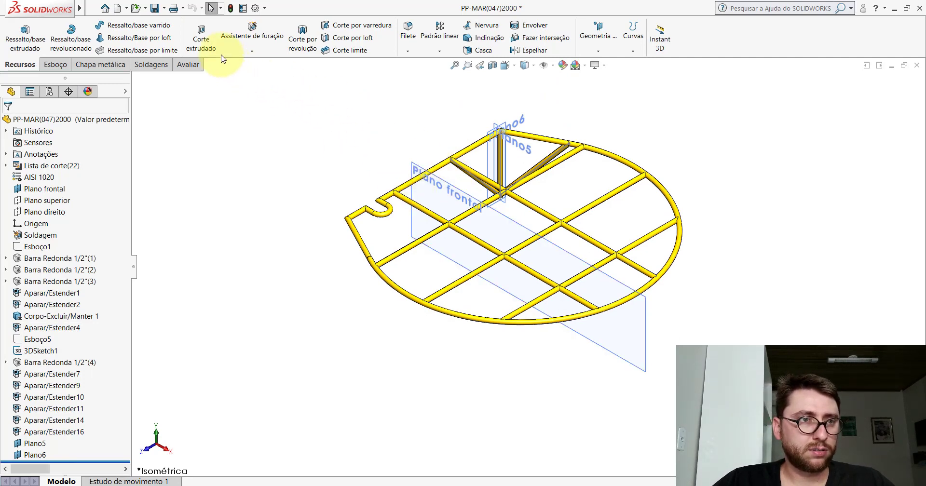
pyautogui.click(918, 69)
pyautogui.scroll(5, 565, 242)
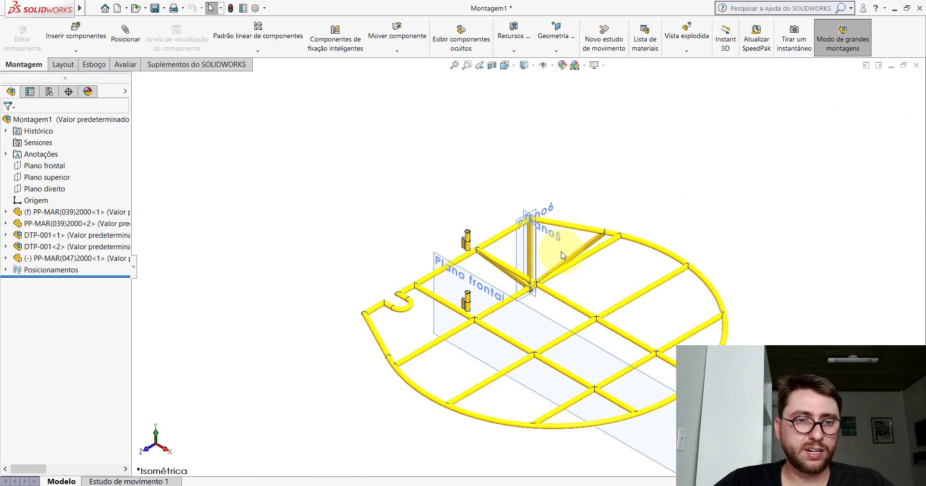
pyautogui.scroll(-4, 545, 227)
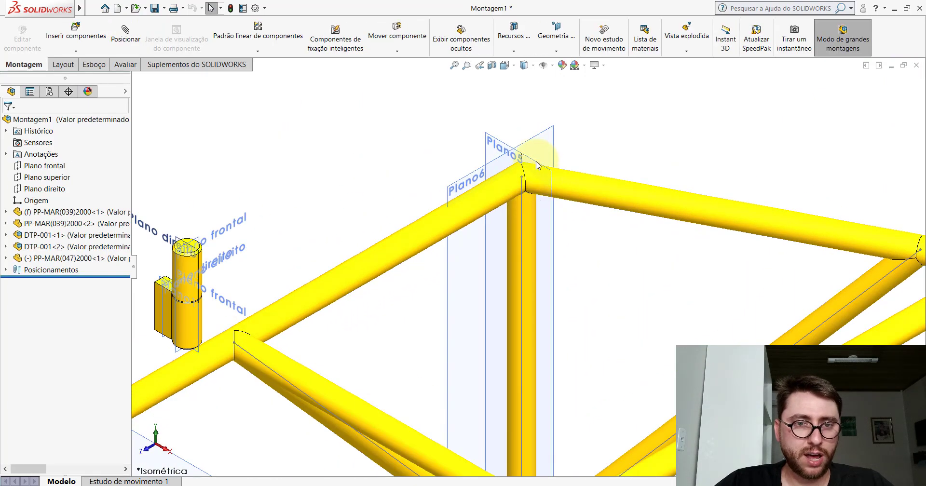
pyautogui.scroll(3, 538, 165)
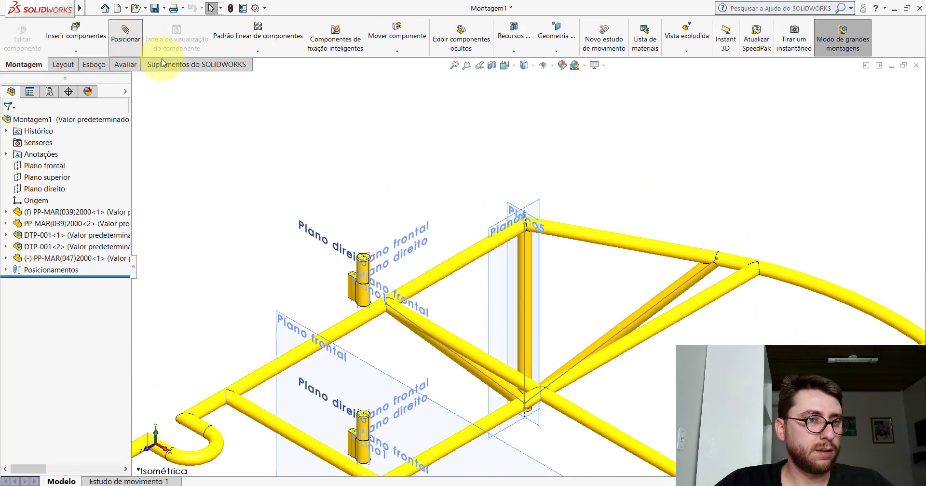
pyautogui.scroll(-5, 524, 214)
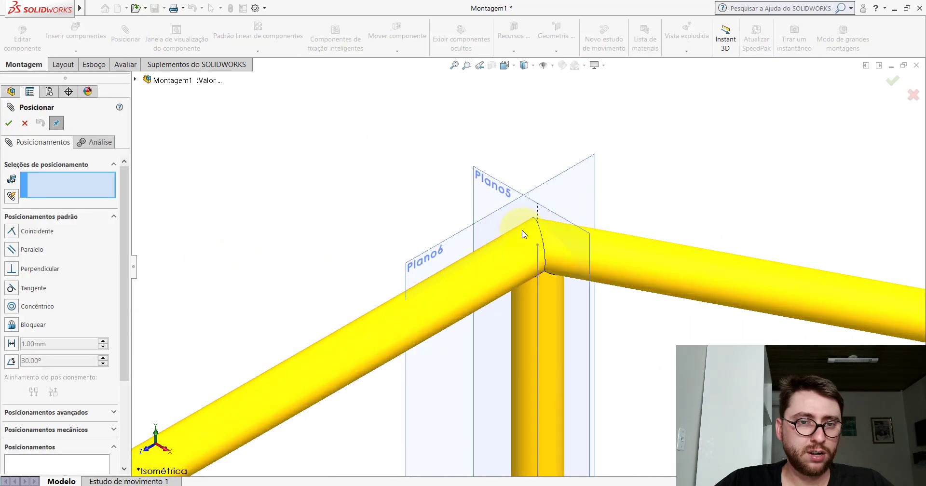
# Step: Mate the frame's Plano5 coincident with the hinge's right plane
pyautogui.click(540, 209)
pyautogui.scroll(5, 540, 209)
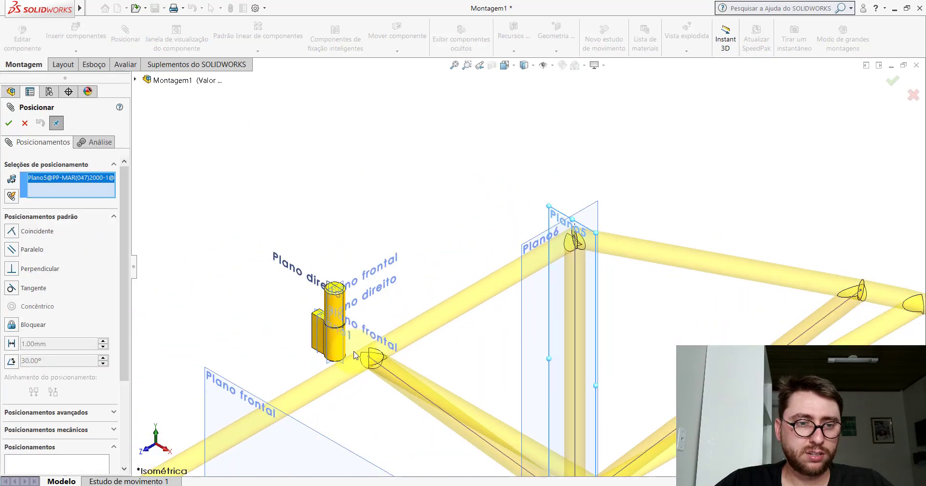
pyautogui.scroll(-5, 381, 321)
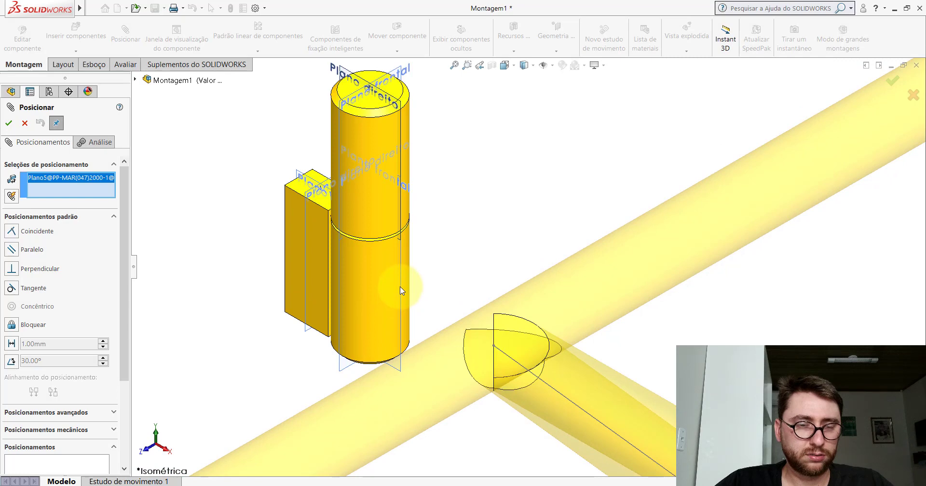
pyautogui.scroll(3, 435, 299)
pyautogui.scroll(2, 434, 299)
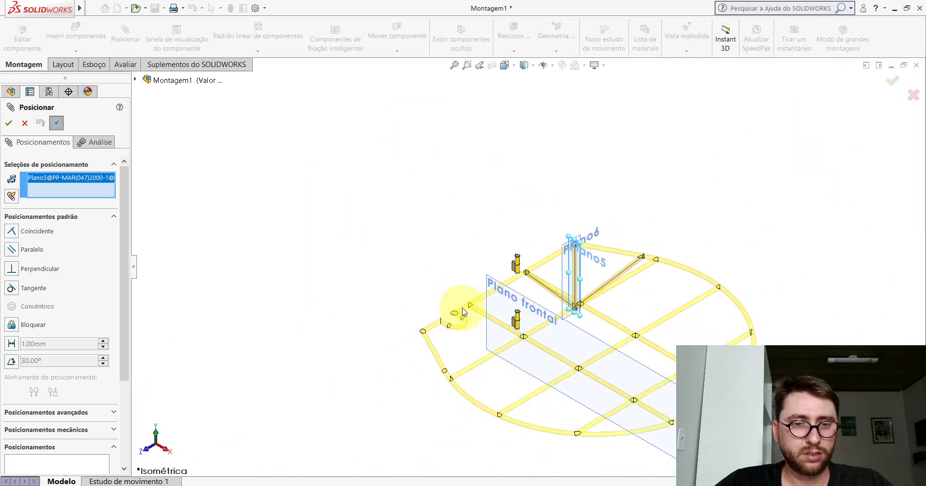
pyautogui.scroll(-3, 531, 218)
pyautogui.scroll(-2, 533, 217)
pyautogui.scroll(-2, 532, 217)
pyautogui.scroll(-2, 526, 221)
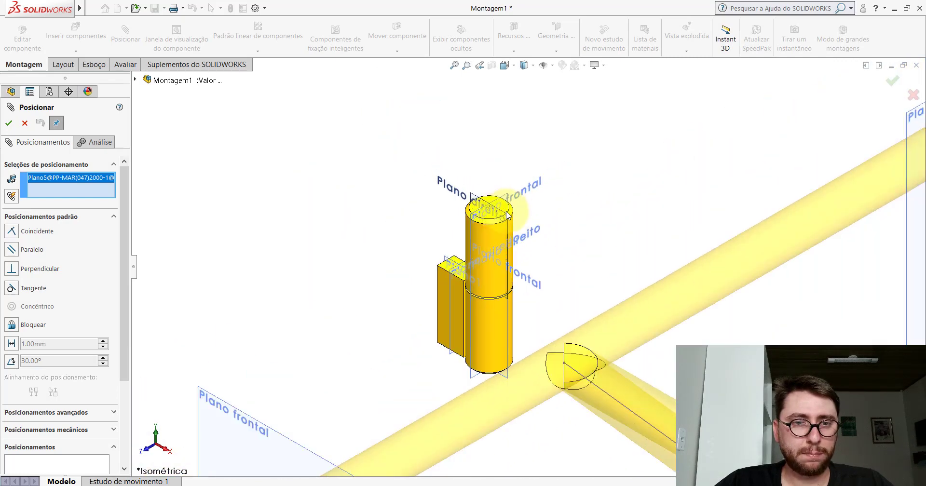
pyautogui.scroll(-2, 516, 229)
pyautogui.scroll(-2, 505, 237)
pyautogui.scroll(-2, 505, 237)
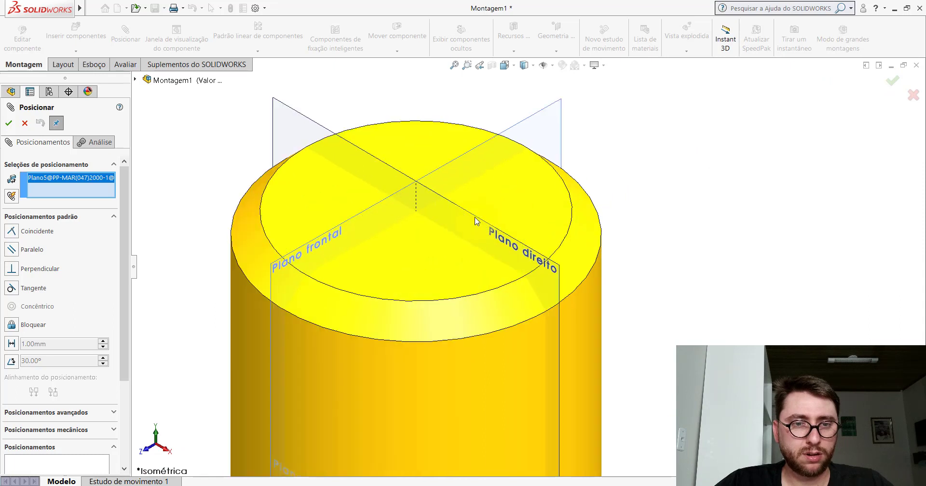
pyautogui.click(476, 219)
pyautogui.click(477, 220)
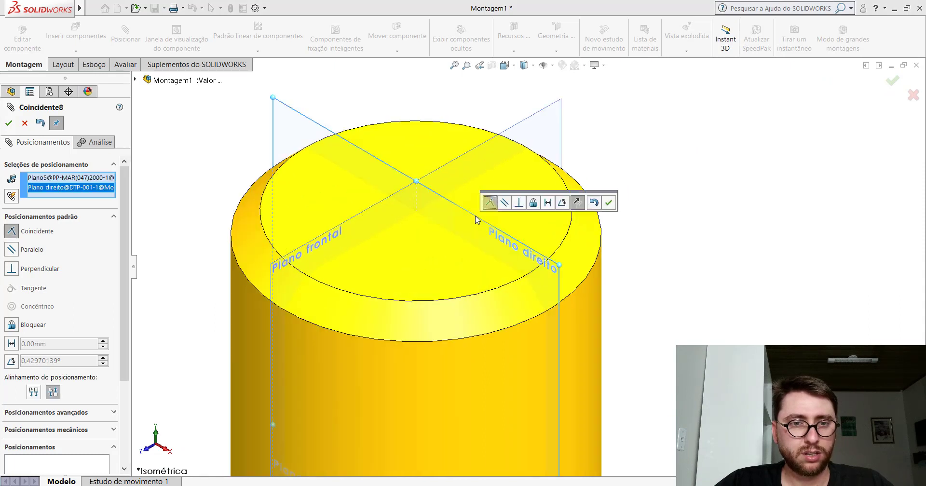
pyautogui.click(609, 203)
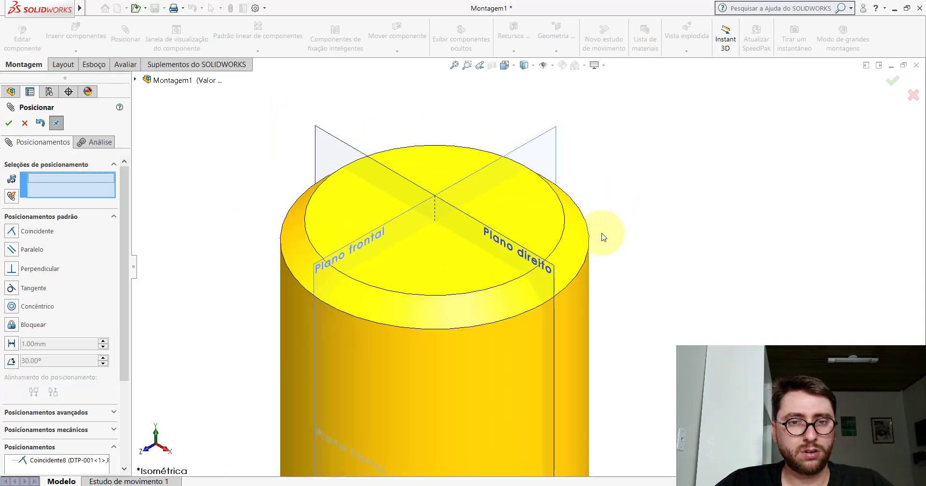
# Step: Drag the frame up and right relative to the hinges and hide the reference planes
pyautogui.scroll(4, 628, 241)
pyautogui.scroll(3, 622, 246)
pyautogui.scroll(2, 594, 248)
pyautogui.scroll(3, 586, 255)
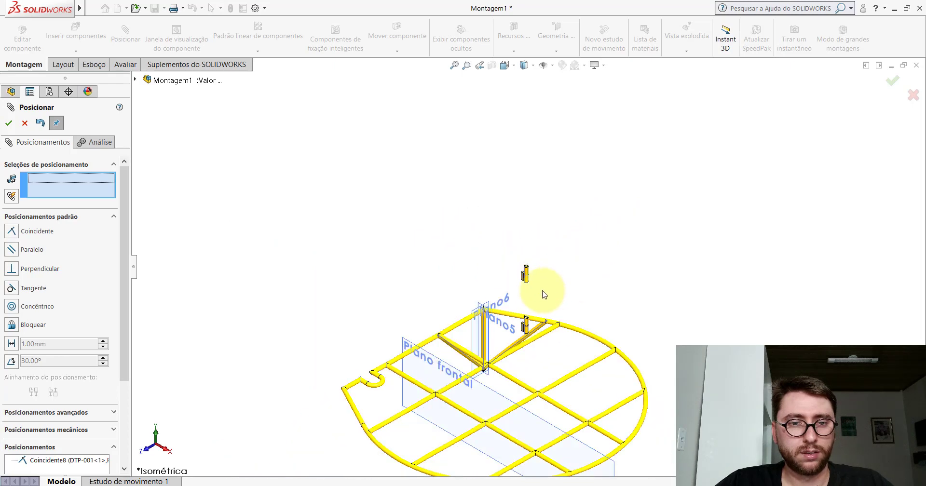
pyautogui.scroll(-4, 540, 289)
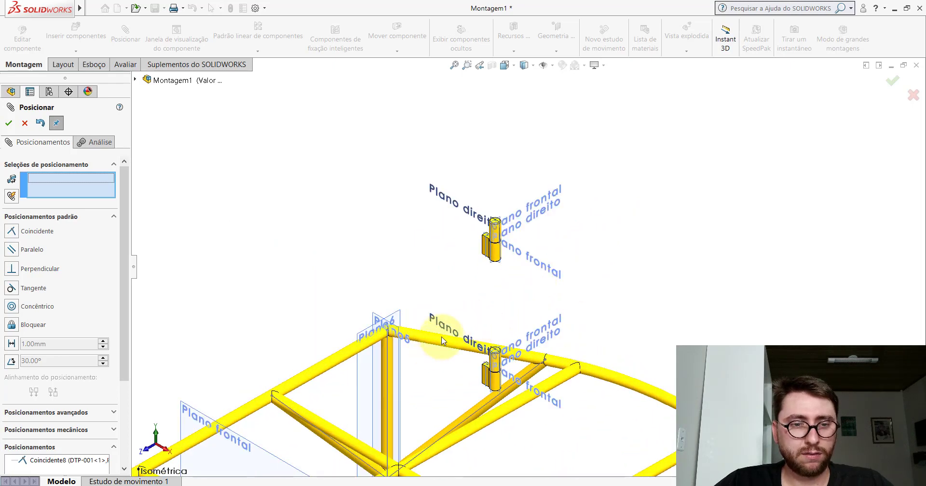
pyautogui.moveTo(442, 341)
pyautogui.mouseDown()
pyautogui.moveTo(560, 124)
pyautogui.moveTo(559, 103)
pyautogui.mouseUp()
pyautogui.click(544, 65)
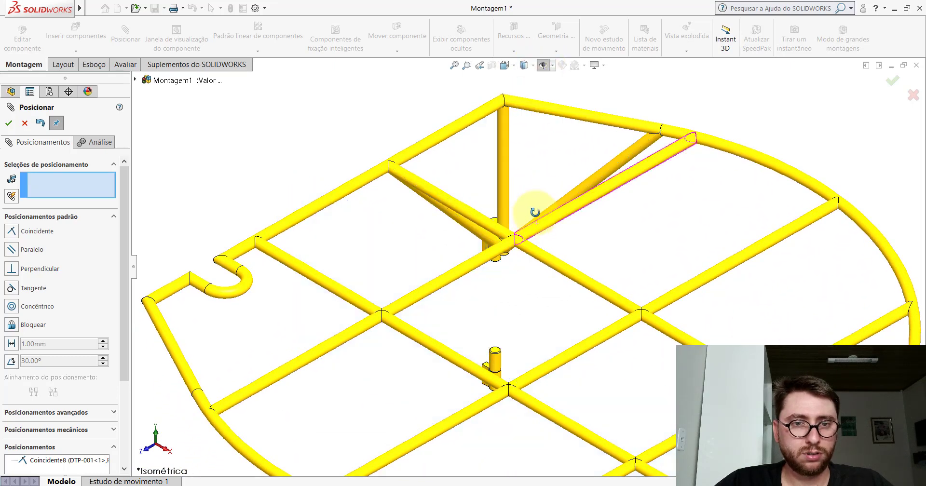
# Step: Make the frame bar's end face coincident with the hinge cylinder's bottom face (Coincidente9)
pyautogui.moveTo(535, 212)
pyautogui.mouseDown(button='middle')
pyautogui.moveTo(585, 114)
pyautogui.moveTo(339, 445)
pyautogui.mouseUp(button='middle')
pyautogui.scroll(-5, 403, 371)
pyautogui.scroll(-3, 462, 289)
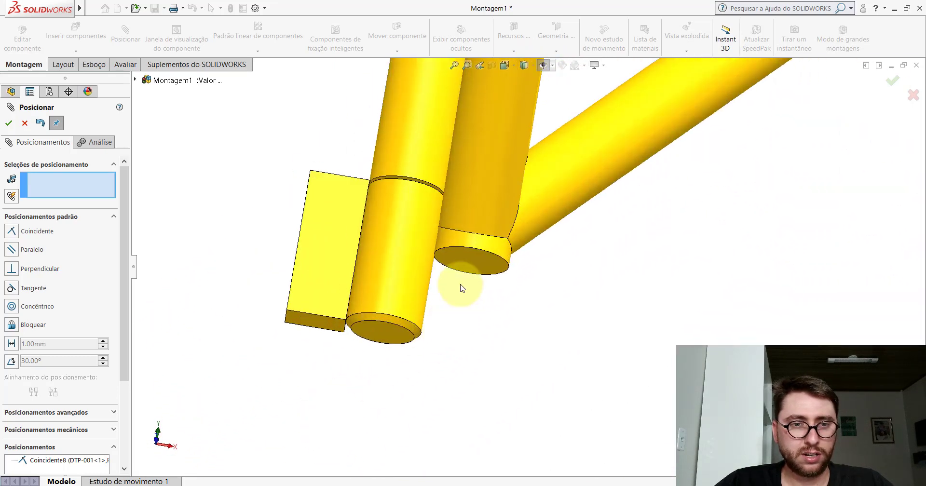
pyautogui.click(471, 262)
pyautogui.click(387, 340)
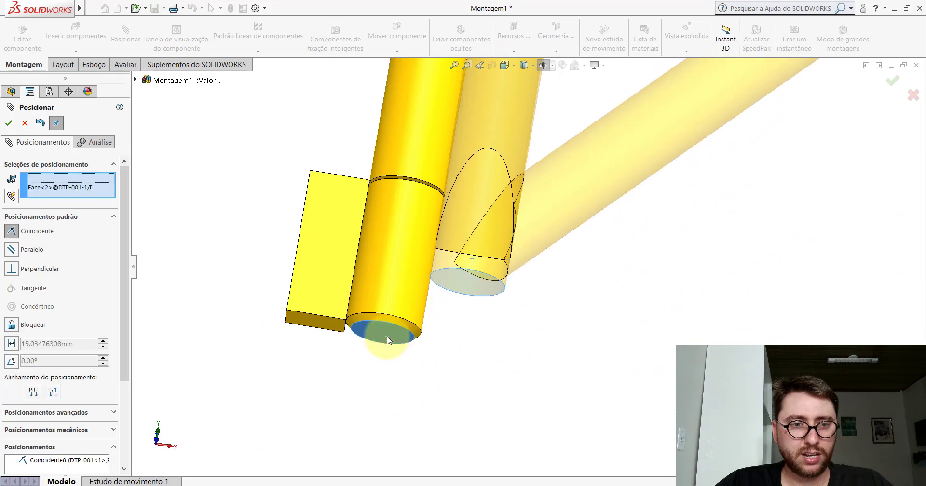
pyautogui.press('Return')
pyautogui.scroll(5, 388, 327)
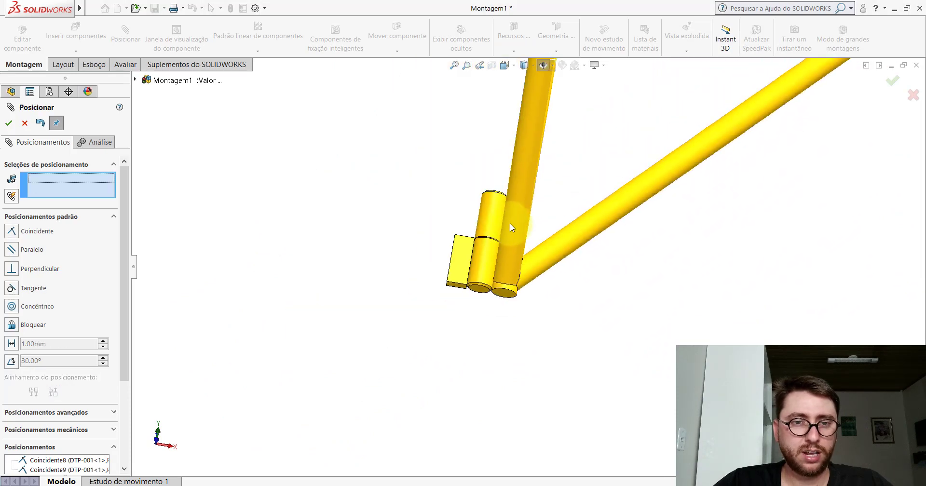
pyautogui.moveTo(482, 271)
pyautogui.mouseDown(button='middle')
pyautogui.moveTo(546, 270)
pyautogui.moveTo(476, 206)
pyautogui.mouseUp(button='middle')
pyautogui.scroll(-5, 476, 206)
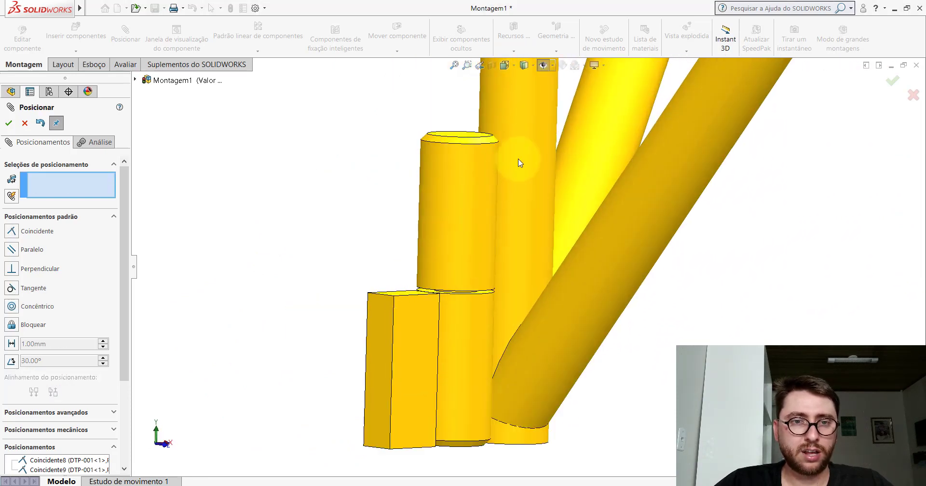
pyautogui.click(520, 162)
pyautogui.scroll(3, 520, 172)
pyautogui.scroll(3, 528, 208)
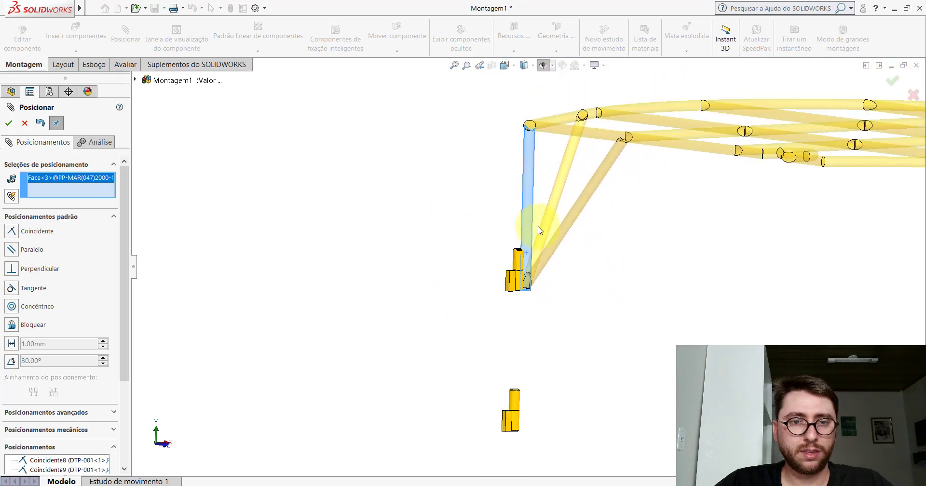
pyautogui.scroll(2, 537, 242)
# Step: Delete the Coincidente9 mate from the frame's mate list
pyautogui.press('Escape')
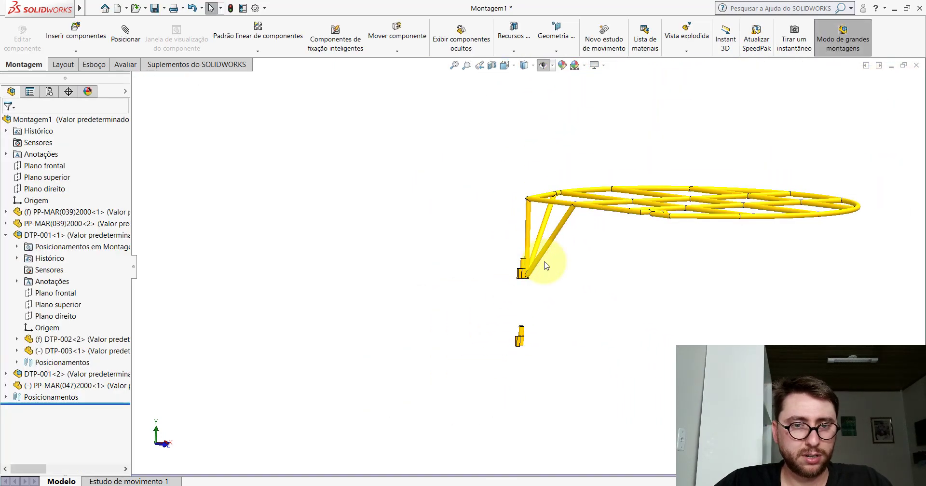
pyautogui.scroll(-4, 545, 263)
pyautogui.click(471, 170)
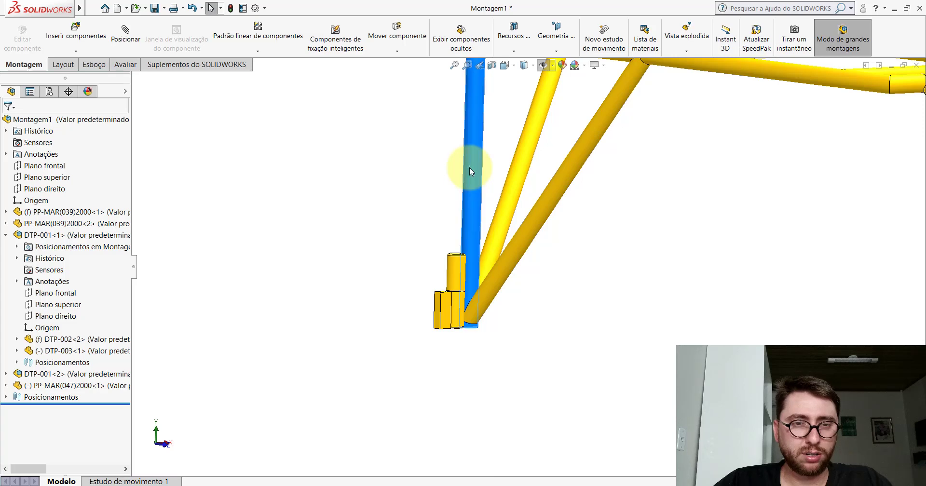
pyautogui.rightClick(470, 167)
pyautogui.click(594, 125)
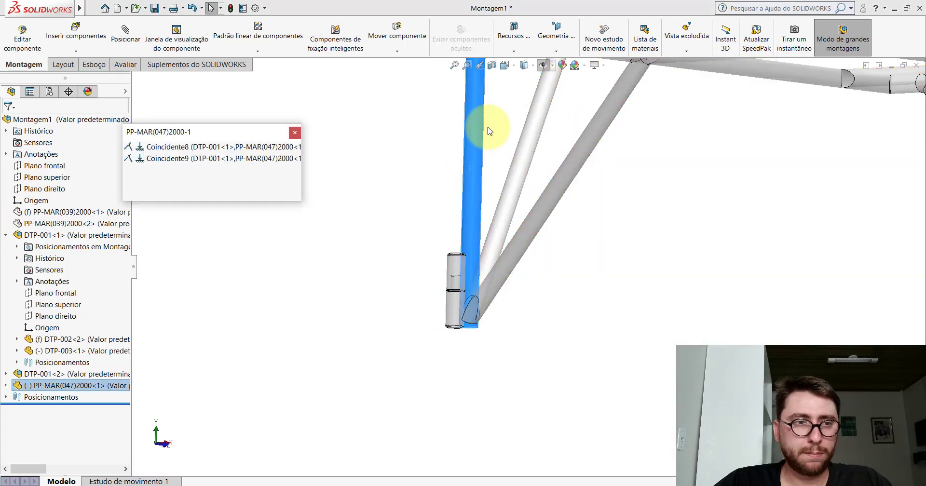
pyautogui.click(213, 160)
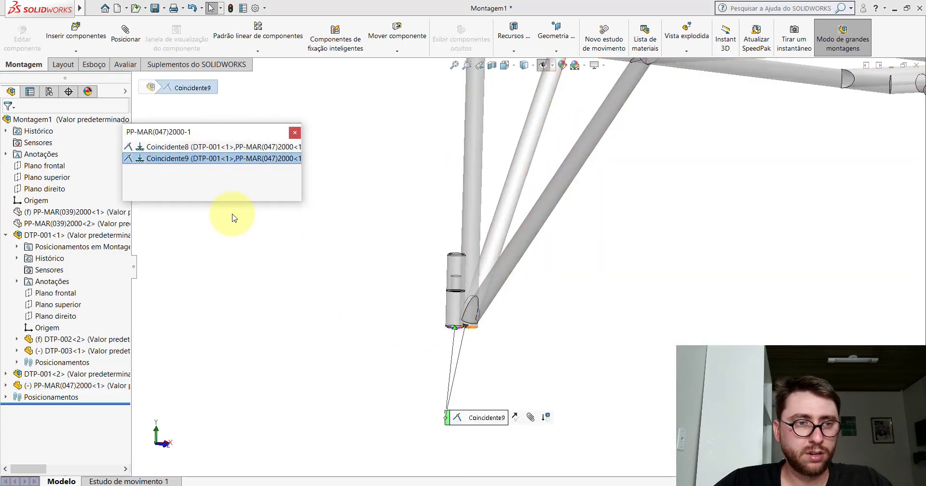
pyautogui.rightClick(206, 164)
pyautogui.click(237, 203)
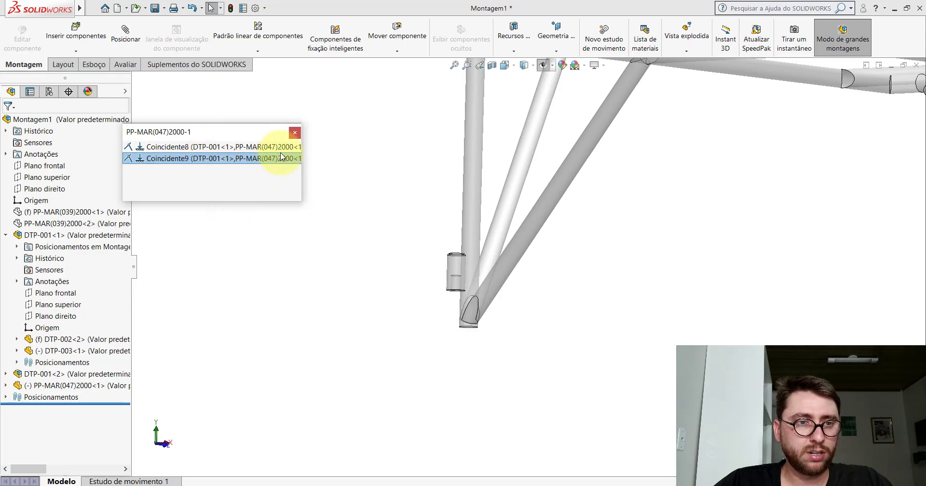
pyautogui.click(297, 130)
# Step: Drag the frame down so its vertical bar sits between the two hinges
pyautogui.scroll(3, 518, 249)
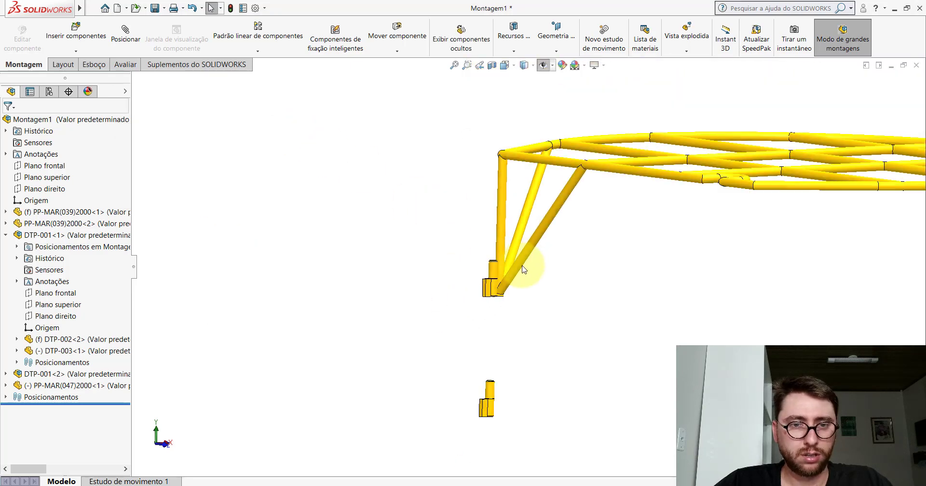
pyautogui.moveTo(523, 262); pyautogui.dragTo(383, 335)
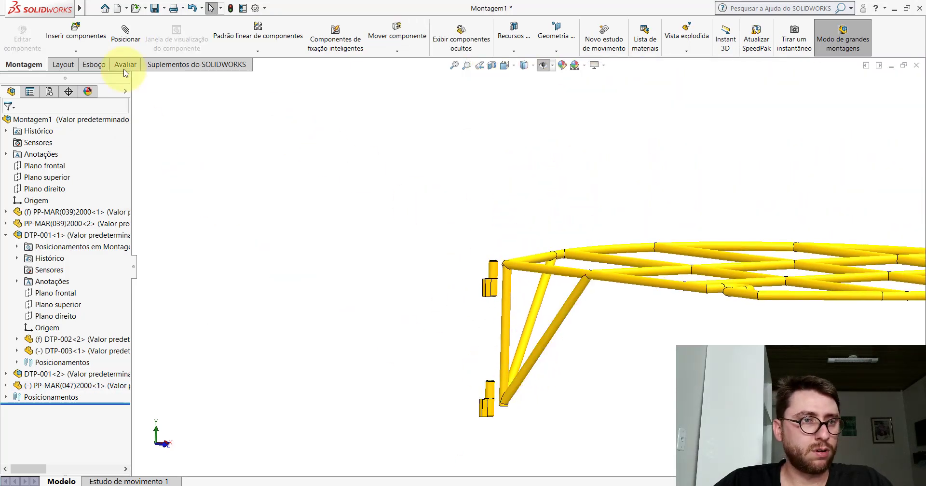
pyautogui.click(126, 33)
# Step: Make the vertical bar's end face coincident with the lower hinge cylinder's bottom face (Coincidente10)
pyautogui.moveTo(501, 377)
pyautogui.mouseDown(button='middle')
pyautogui.moveTo(488, 265)
pyautogui.moveTo(491, 393)
pyautogui.mouseUp(button='middle')
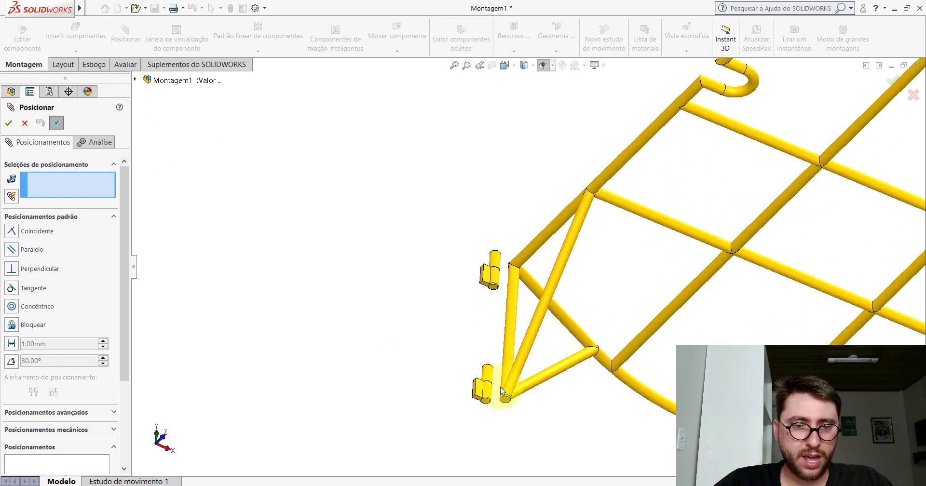
pyautogui.scroll(-5, 526, 369)
pyautogui.click(525, 369)
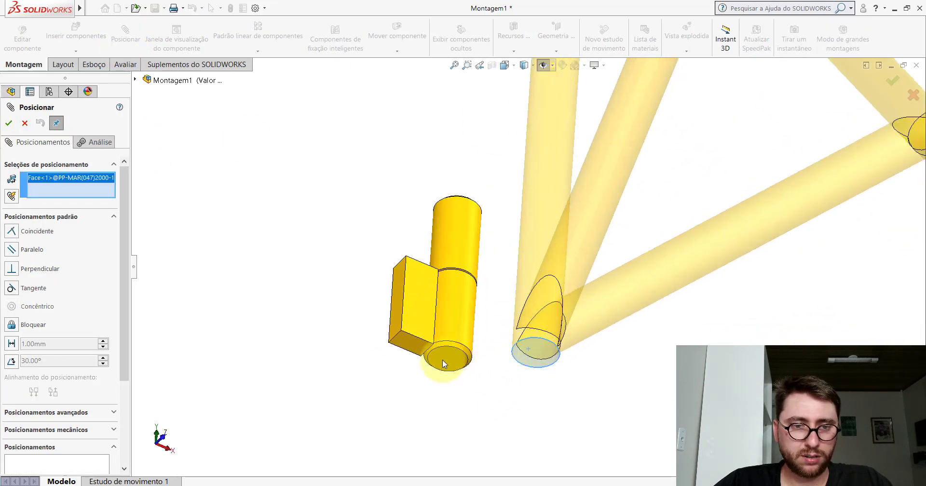
pyautogui.click(442, 360)
pyautogui.click(429, 377)
# Step: Mate the bar's round face tangent to the upper hinge cylinder (Tangente3)
pyautogui.scroll(3, 517, 262)
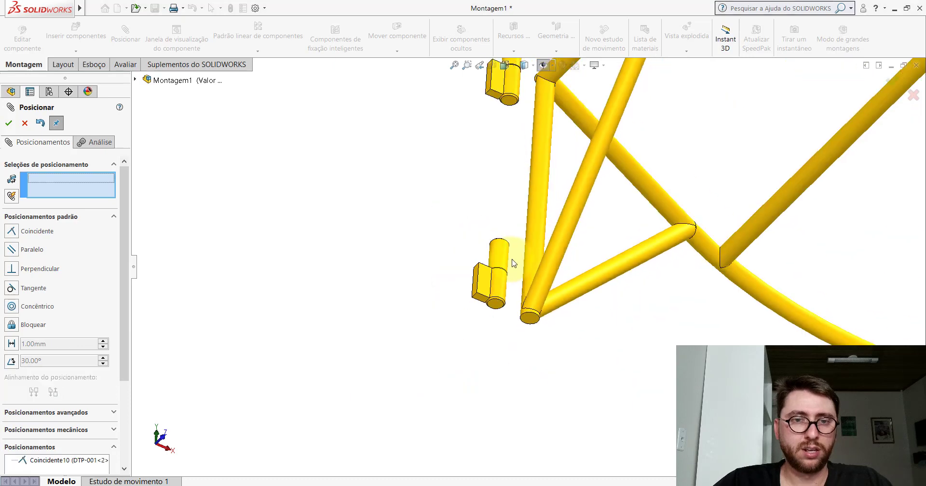
pyautogui.scroll(-5, 517, 207)
pyautogui.moveTo(541, 194); pyautogui.dragTo(527, 300, button='middle')
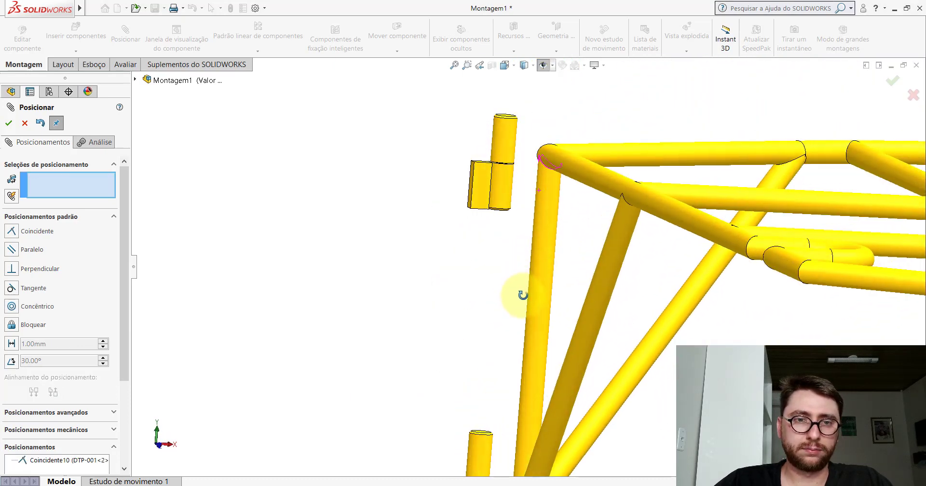
pyautogui.scroll(2, 528, 297)
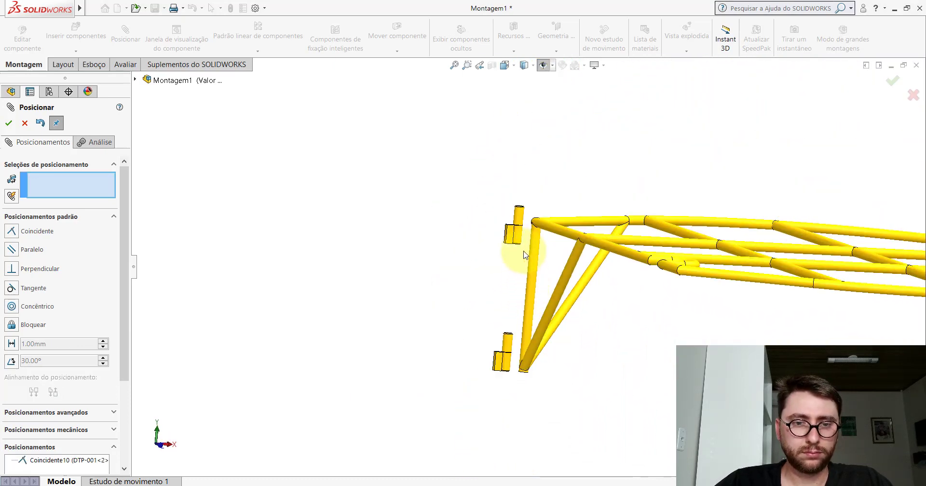
pyautogui.scroll(-2, 531, 241)
pyautogui.click(549, 215)
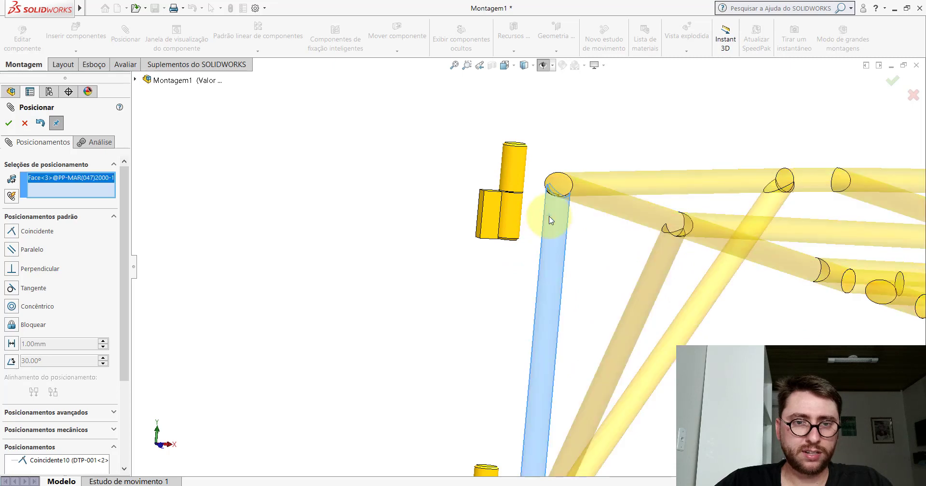
pyautogui.scroll(-2, 524, 218)
pyautogui.moveTo(524, 219); pyautogui.dragTo(519, 192, button='middle')
pyautogui.click(519, 165)
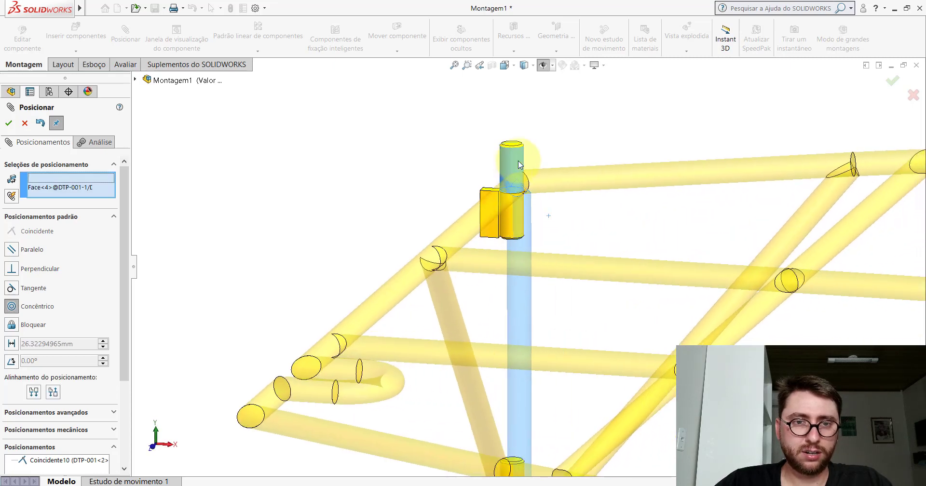
pyautogui.click(562, 148)
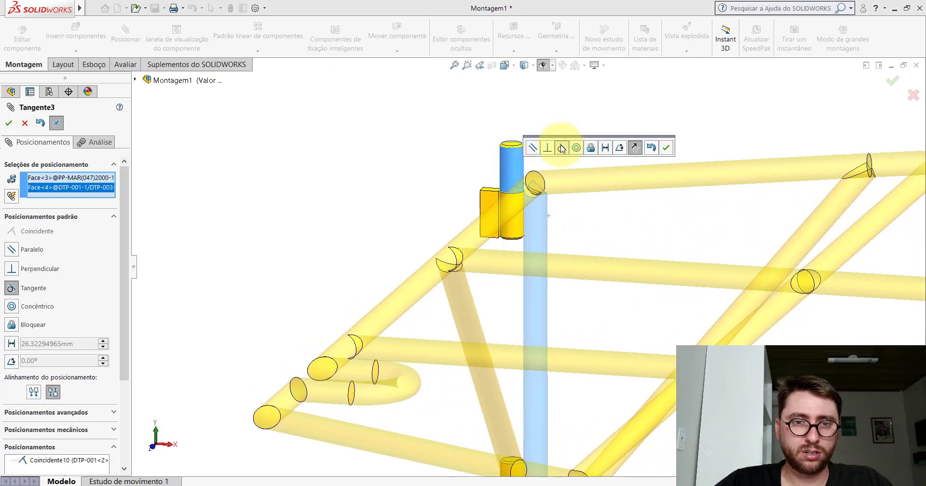
pyautogui.click(661, 147)
# Step: Switch to the PM-MAR(031)2000_ assembly and orbit to inspect its hinged frame
pyautogui.press('Escape')
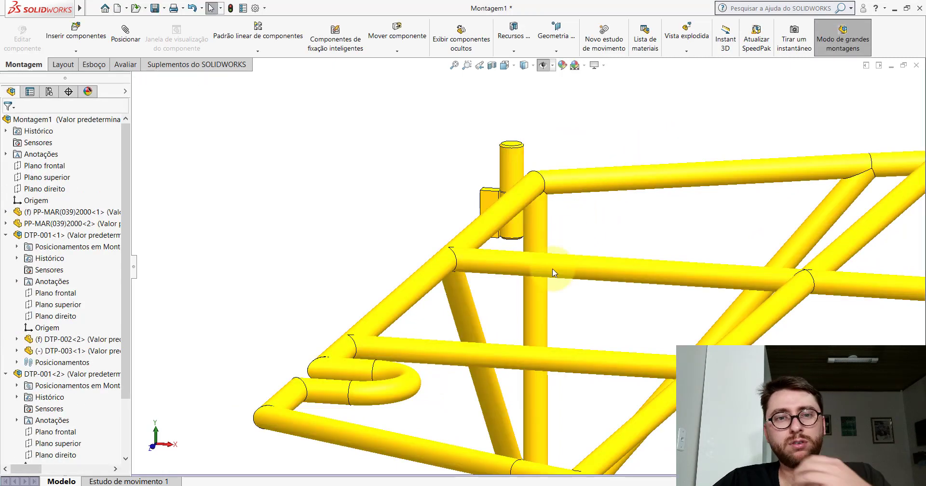
pyautogui.moveTo(531, 307); pyautogui.dragTo(336, 212, button='middle')
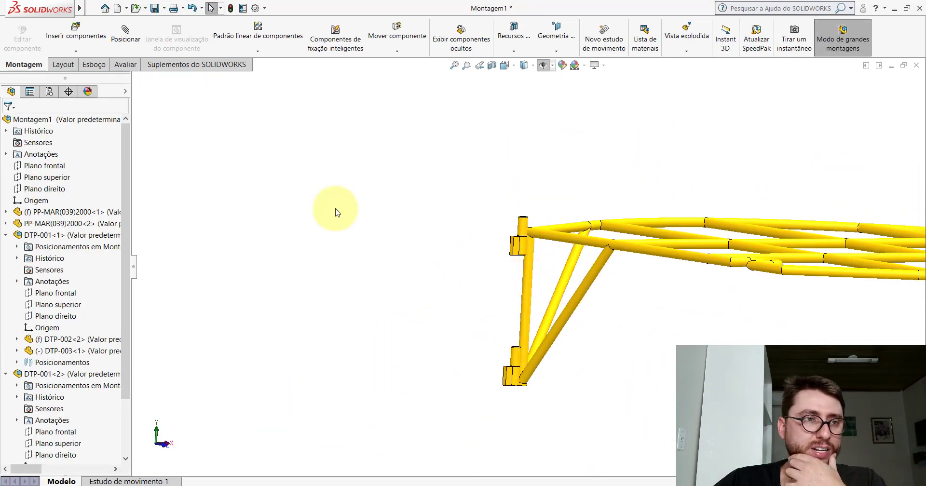
pyautogui.click(436, 451)
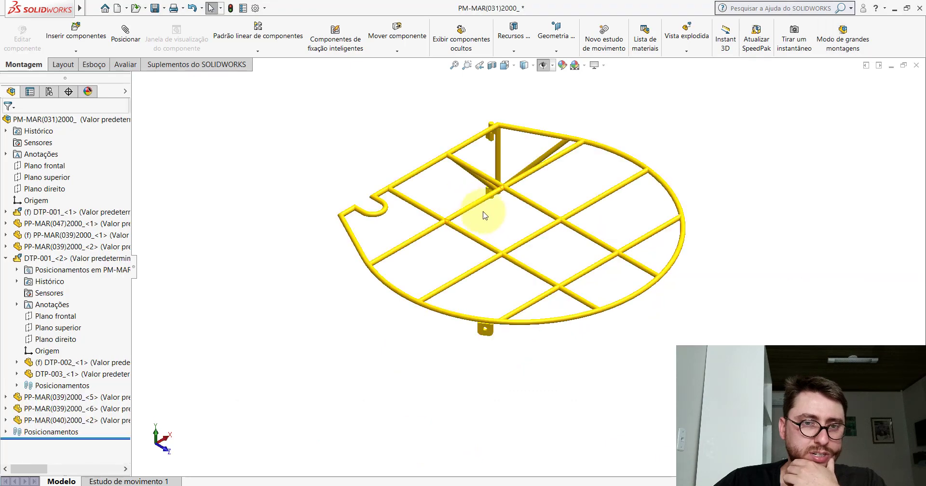
pyautogui.moveTo(477, 223); pyautogui.dragTo(538, 170, button='middle')
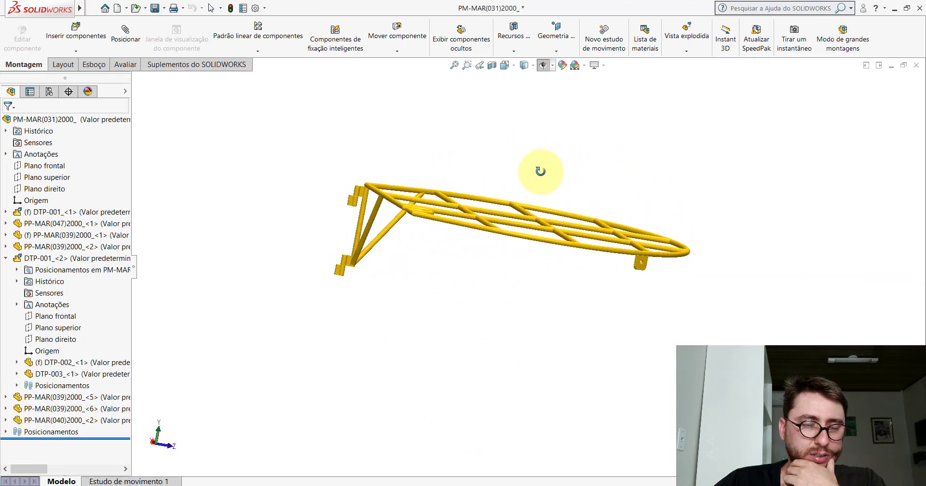
pyautogui.scroll(-5, 358, 237)
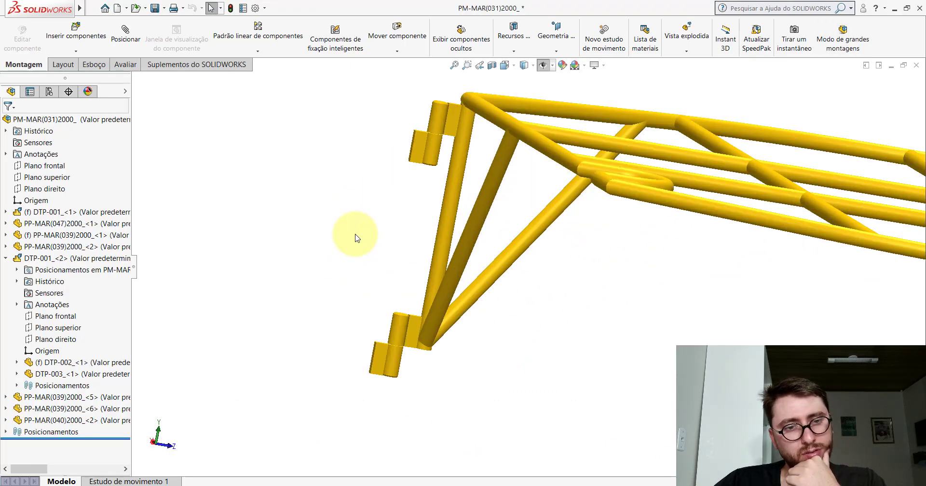
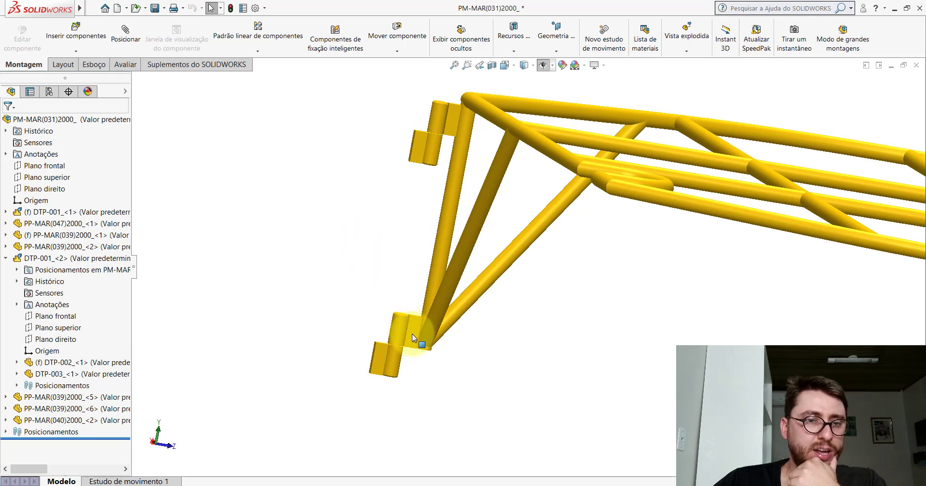
# Step: Zoom in and select the upper bracket face of PM-MAR(031)2000 to inspect it
pyautogui.scroll(-2, 412, 338)
pyautogui.scroll(2, 435, 308)
pyautogui.scroll(-3, 502, 167)
pyautogui.click(490, 175)
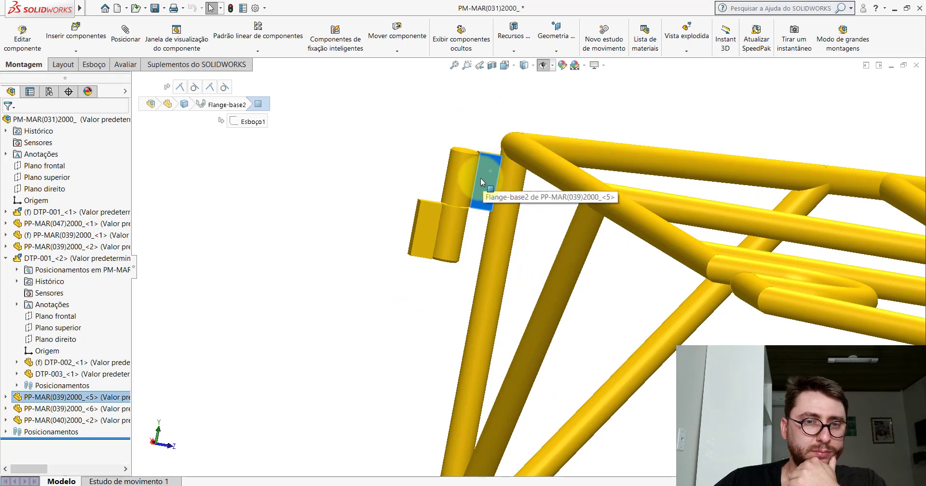
# Step: Clear the selection, bring up the Montagem1 assembly, and orbit to an isometric-like view
pyautogui.press('Escape')
pyautogui.click(537, 445)
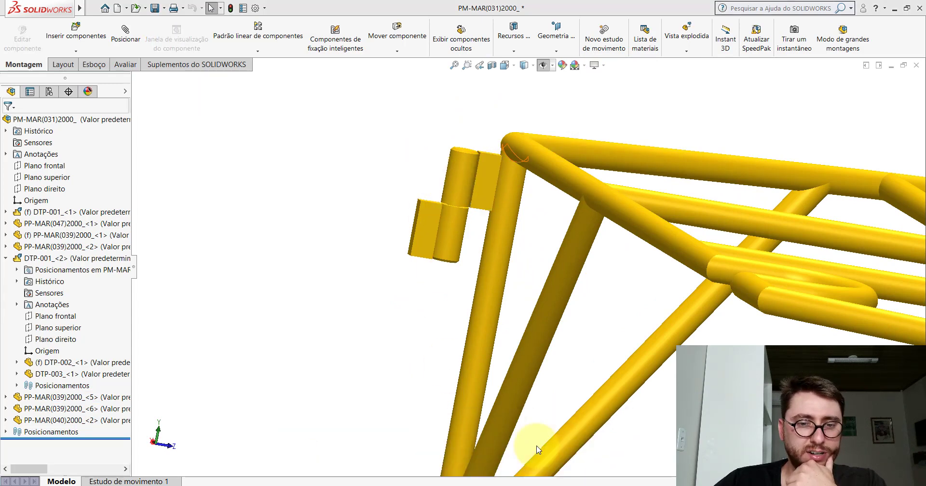
pyautogui.moveTo(541, 288); pyautogui.dragTo(436, 256, button='middle')
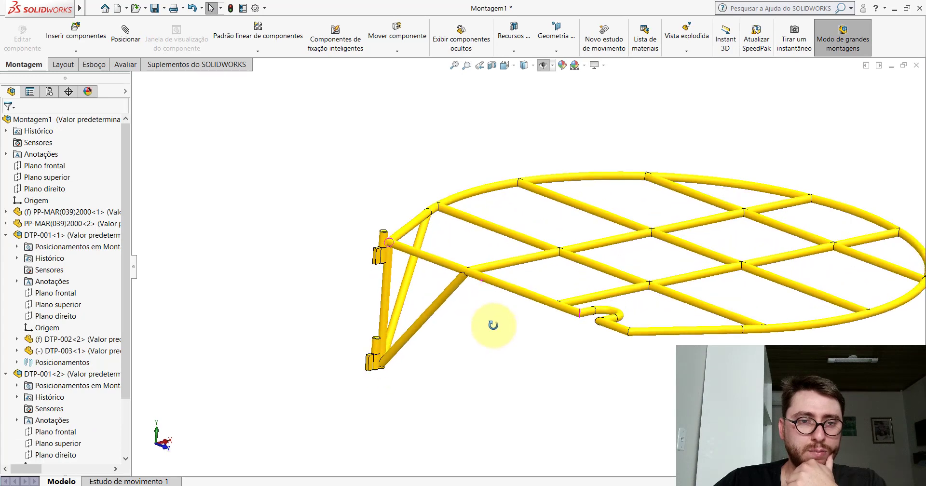
# Step: Delete mates Coincidente8, Coincidente10 and Tangente3 from tube PP-MAR(047)2000 via View Mates
pyautogui.rightClick(435, 256)
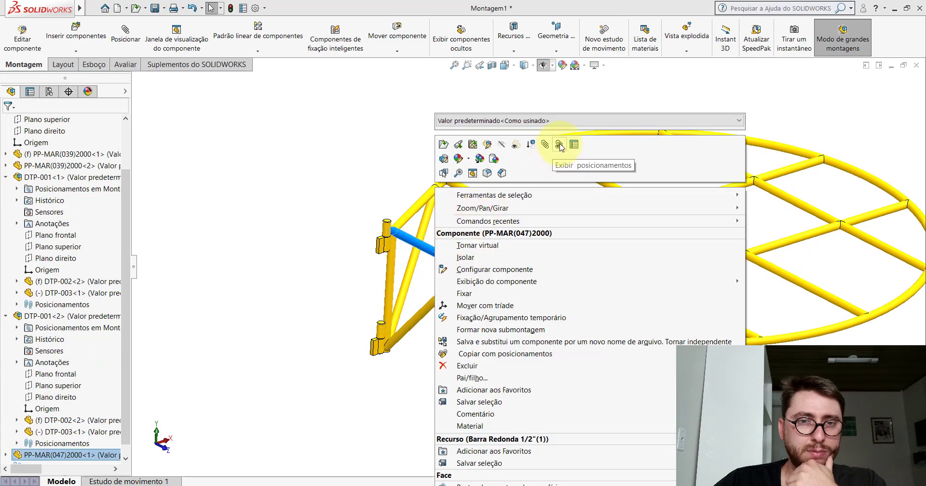
pyautogui.click(621, 140)
pyautogui.click(208, 146)
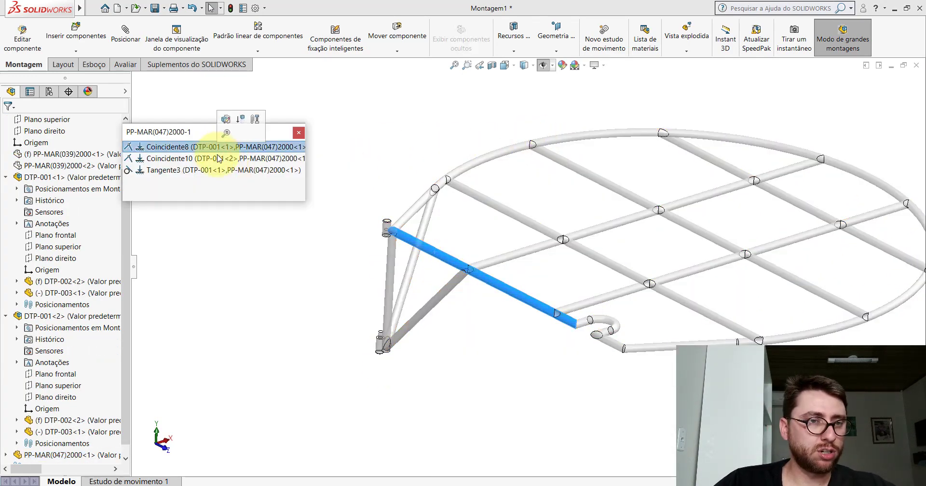
pyautogui.keyDown('ctrl'); pyautogui.click(216, 159); pyautogui.keyUp('ctrl')
pyautogui.keyDown('ctrl'); pyautogui.click(202, 170); pyautogui.keyUp('ctrl')
pyautogui.rightClick(200, 172)
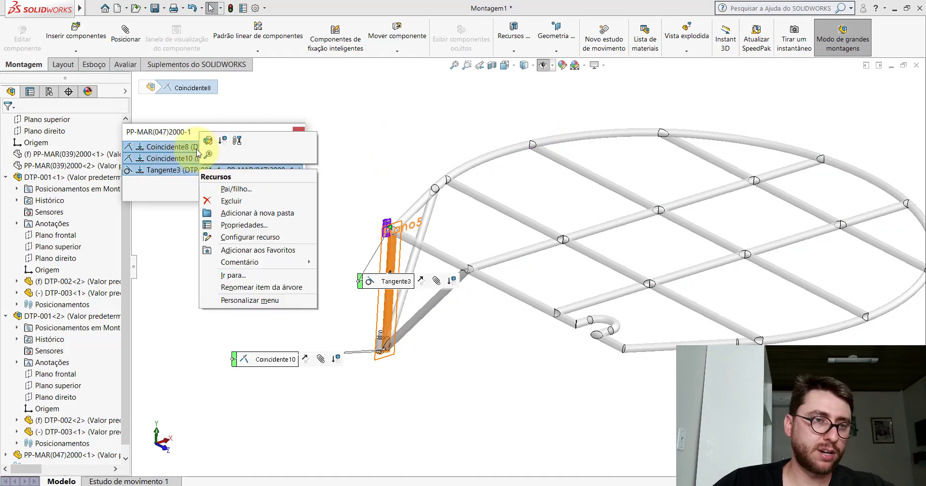
pyautogui.click(231, 201)
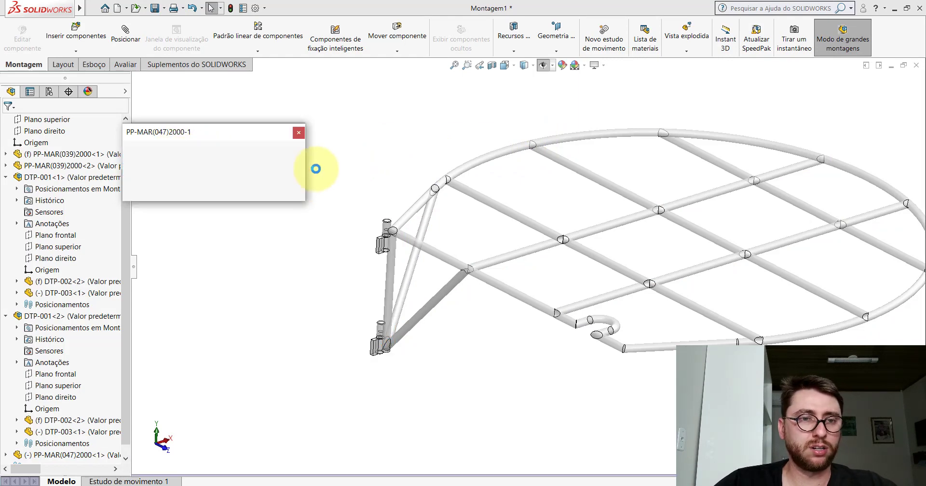
pyautogui.click(298, 129)
pyautogui.scroll(5, 505, 262)
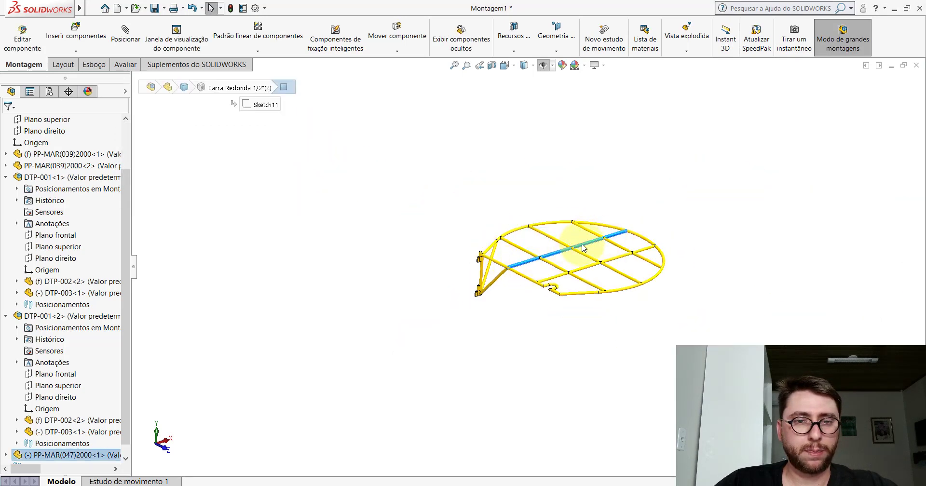
# Step: Drag the yellow frame away from the hinge parts
pyautogui.moveTo(571, 251); pyautogui.dragTo(493, 260)
pyautogui.scroll(-2, 493, 261)
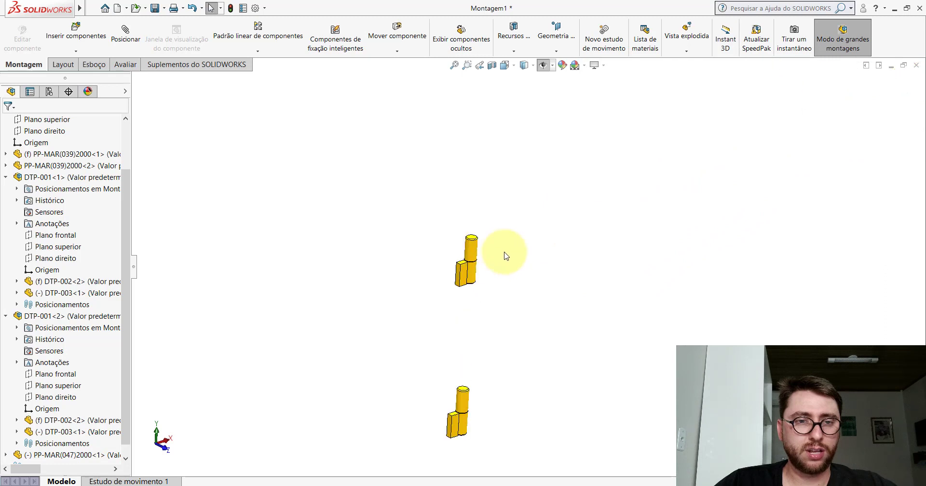
pyautogui.scroll(-2, 431, 275)
# Step: Orbit to the hinges and pull the free plate off the upper hinge
pyautogui.moveTo(430, 275)
pyautogui.mouseDown(button='middle')
pyautogui.moveTo(393, 244)
pyautogui.moveTo(523, 292)
pyautogui.mouseUp(button='middle')
pyautogui.scroll(-2, 511, 280)
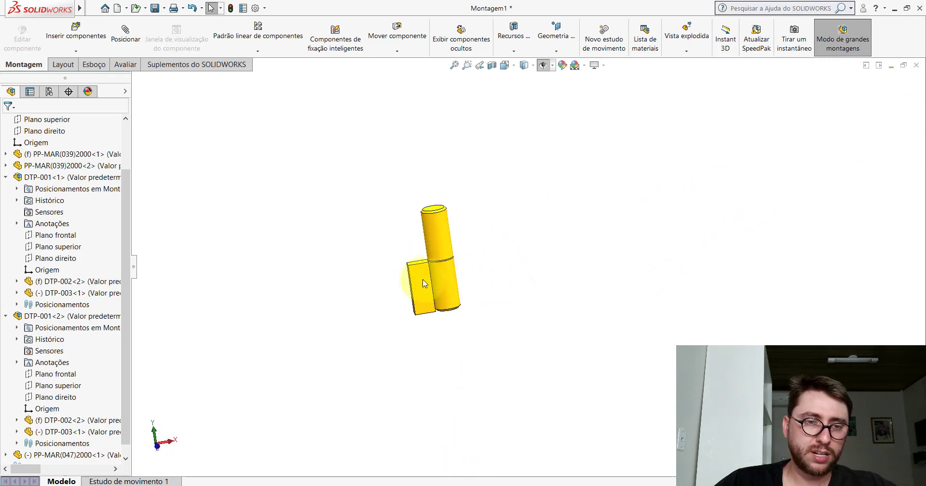
pyautogui.keyDown('ctrl'); pyautogui.moveTo(424, 284); pyautogui.dragTo(501, 224); pyautogui.keyUp('ctrl')
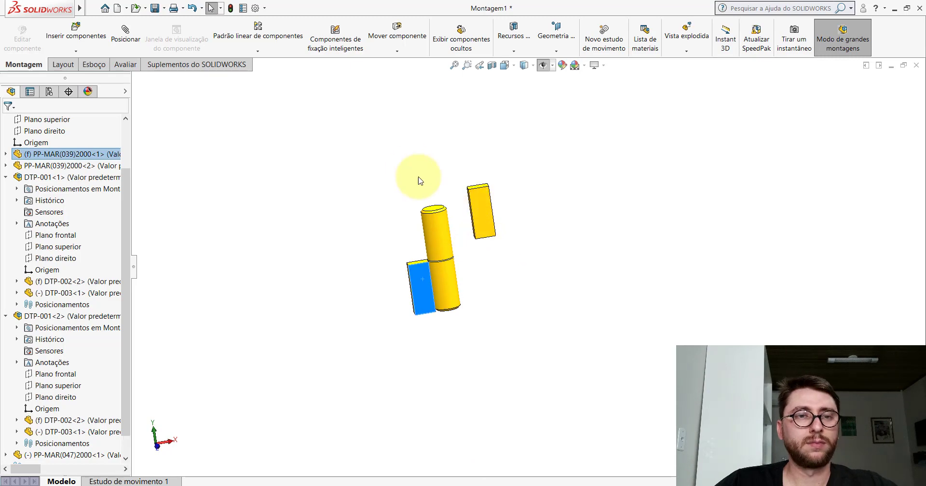
pyautogui.press('Escape')
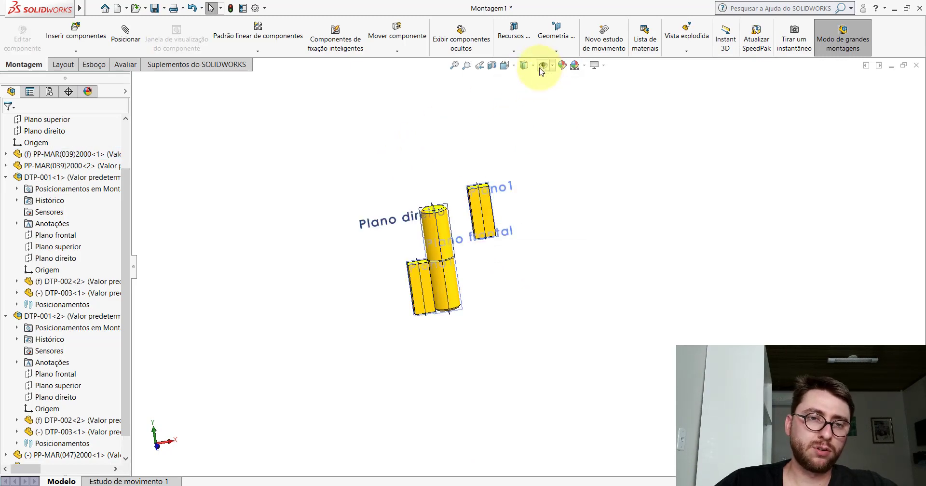
# Step: Mate the plate's Plano1 coincident with the upper hinge's Plano direito
pyautogui.scroll(-5, 449, 216)
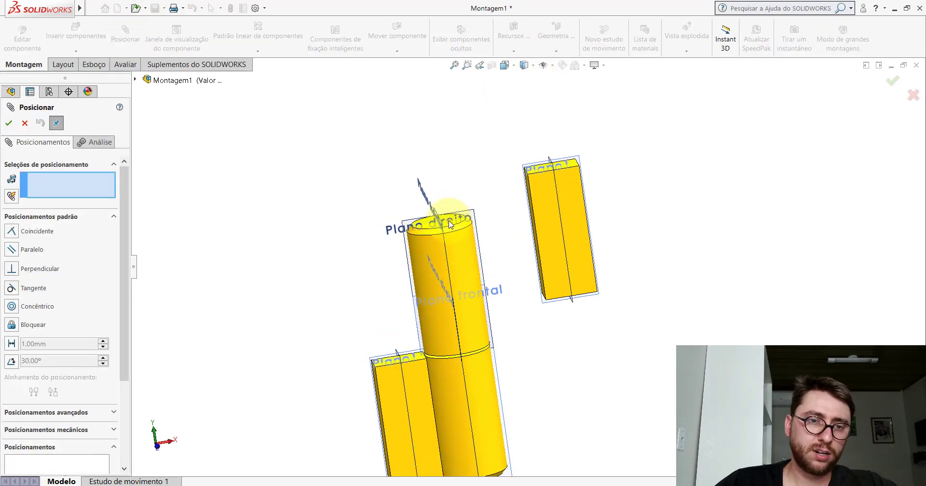
pyautogui.scroll(-3, 462, 235)
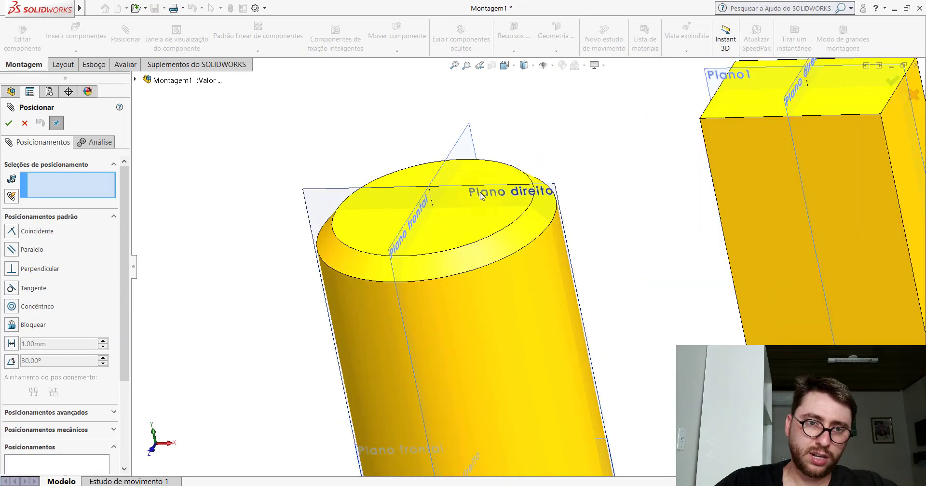
pyautogui.scroll(3, 497, 202)
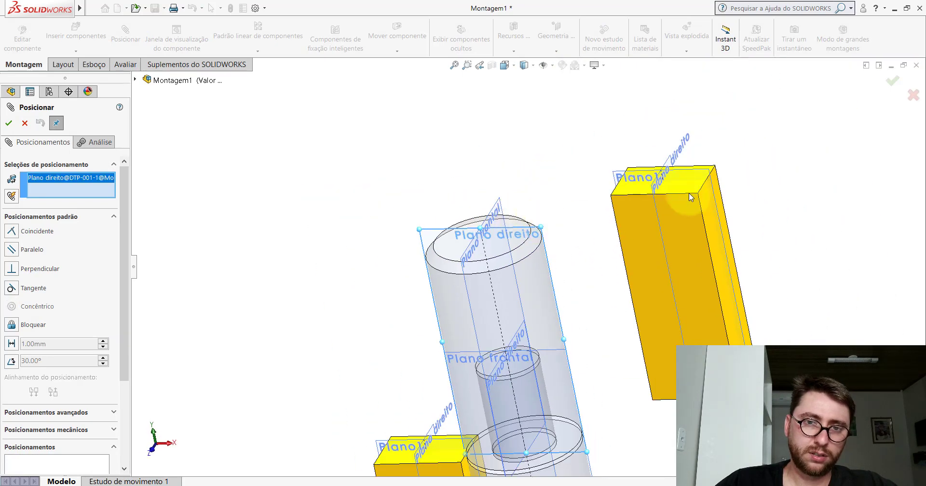
pyautogui.scroll(-3, 573, 169)
pyautogui.click(569, 172)
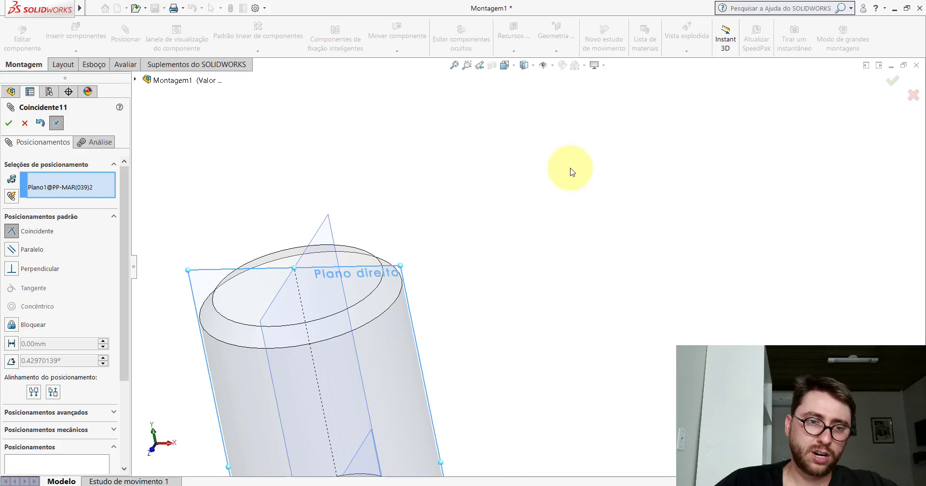
pyautogui.click(702, 155)
# Step: Reposition the plate and mate its face coincident with the hinge's Plano frontal
pyautogui.scroll(5, 606, 242)
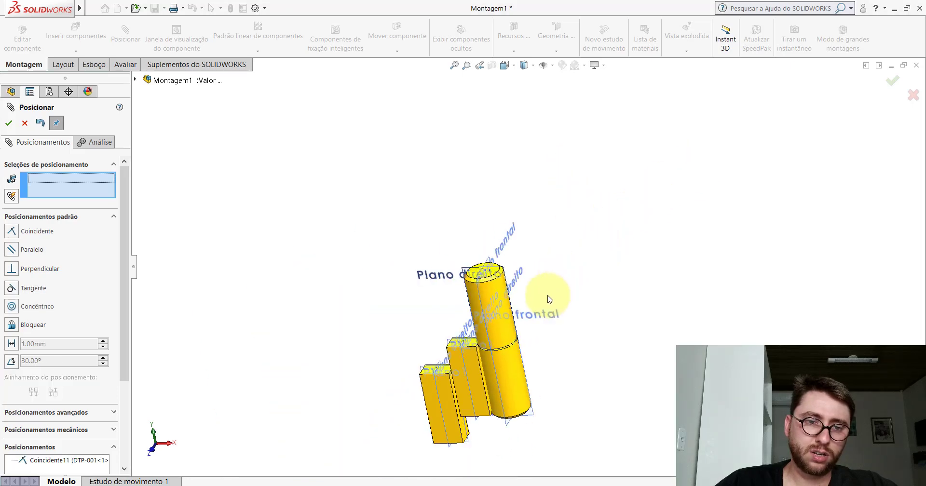
pyautogui.moveTo(536, 325)
pyautogui.mouseDown(button='middle')
pyautogui.moveTo(546, 273)
pyautogui.moveTo(574, 258)
pyautogui.mouseUp(button='middle')
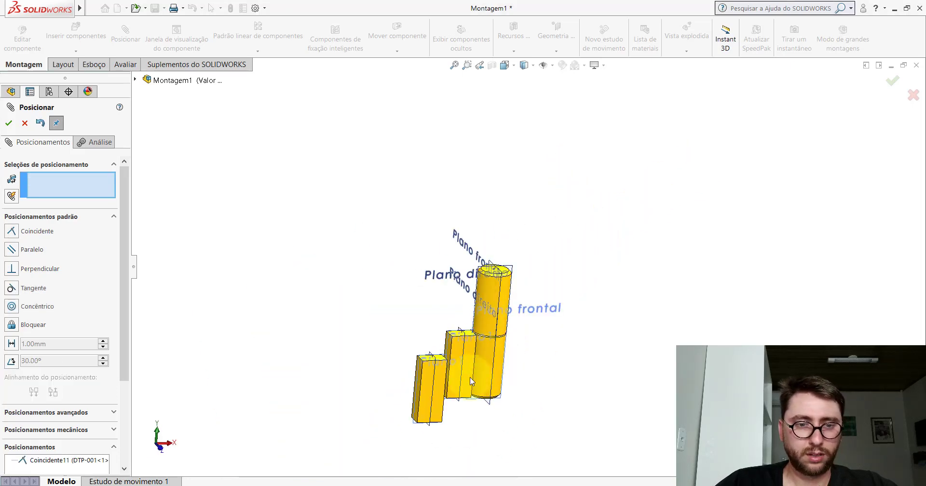
pyautogui.scroll(-3, 434, 424)
pyautogui.moveTo(433, 434)
pyautogui.mouseDown()
pyautogui.moveTo(622, 227)
pyautogui.moveTo(616, 215)
pyautogui.mouseUp()
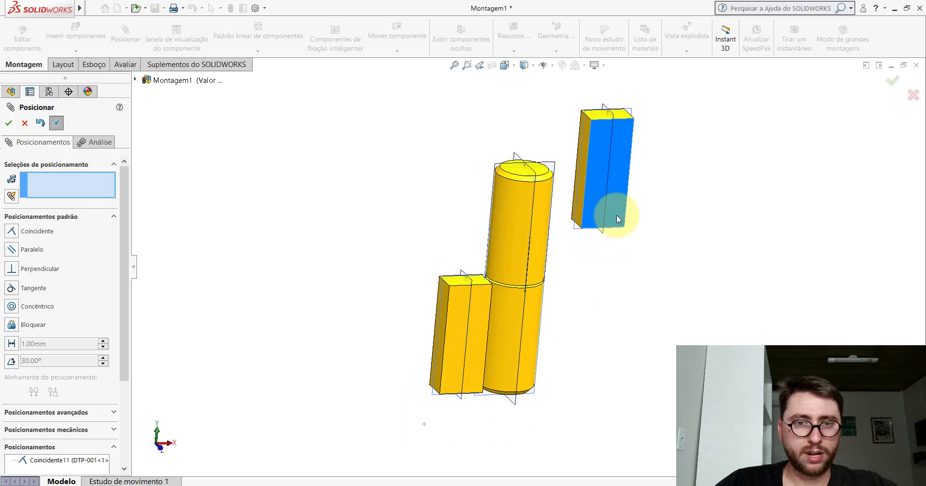
pyautogui.scroll(-2, 586, 165)
pyautogui.scroll(-3, 595, 150)
pyautogui.scroll(-2, 586, 150)
pyautogui.scroll(-2, 559, 129)
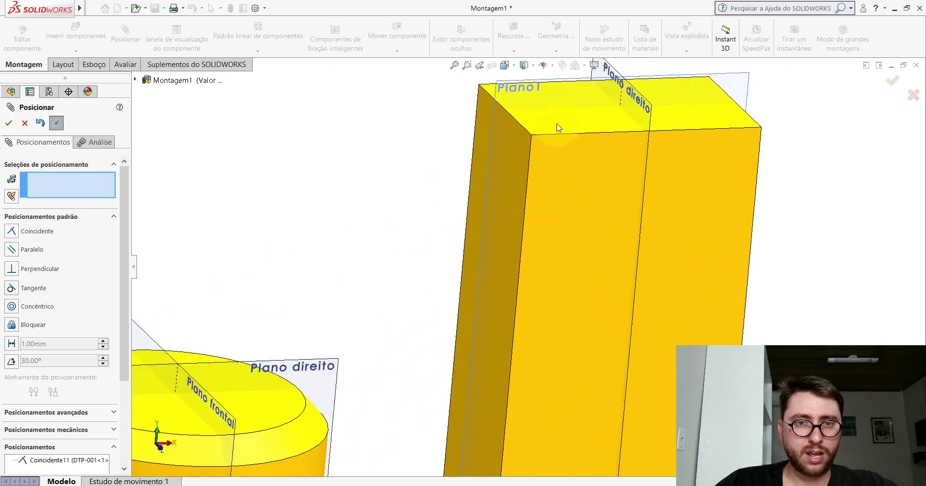
pyautogui.click(556, 128)
pyautogui.scroll(4, 497, 307)
pyautogui.scroll(-2, 497, 308)
pyautogui.scroll(-2, 483, 299)
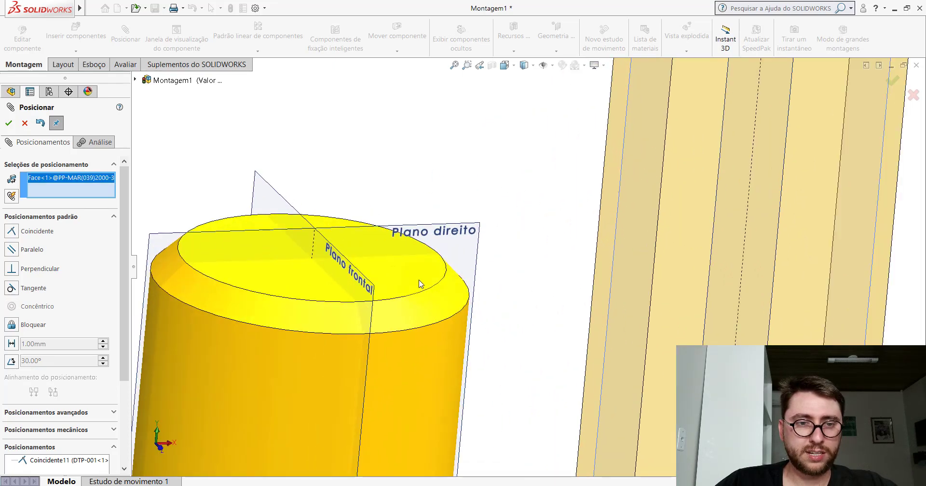
pyautogui.click(419, 283)
pyautogui.click(406, 297)
pyautogui.press('Return')
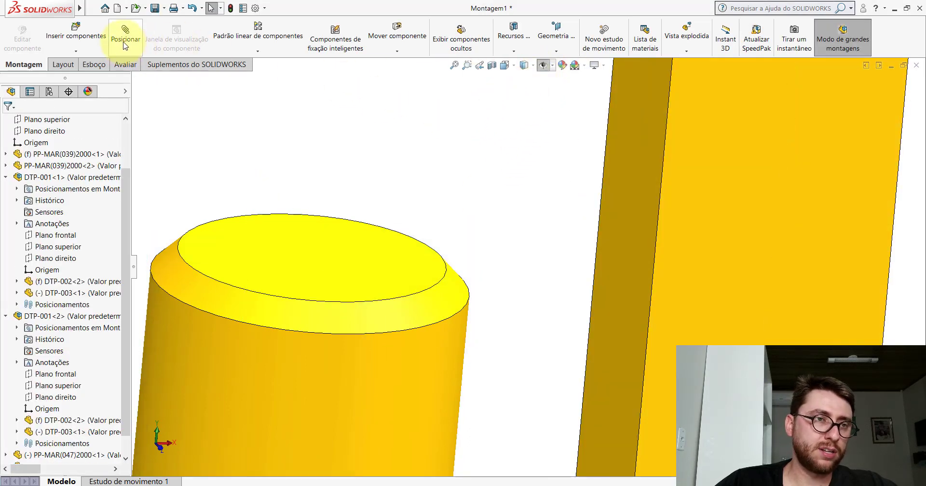
# Step: Make the plate's top face coincident with the hinge cylinder's top (Coincidente13)
pyautogui.click(359, 254)
pyautogui.scroll(3, 472, 242)
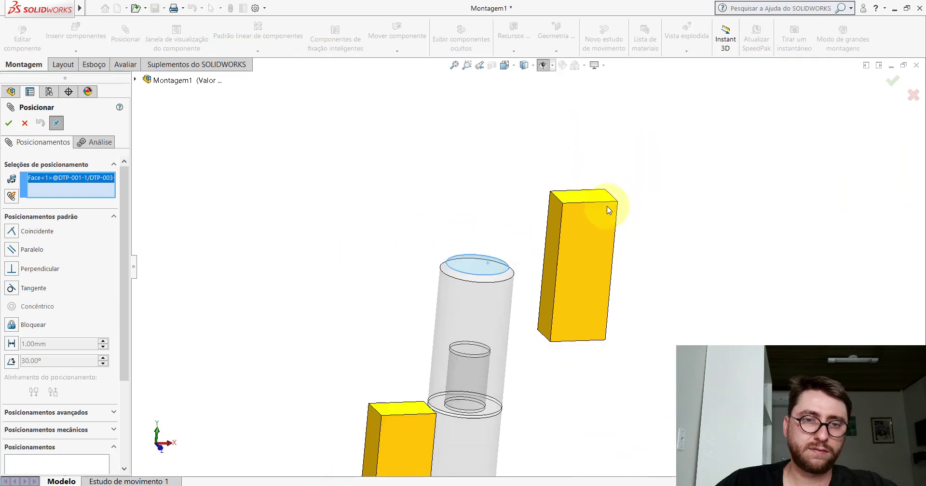
pyautogui.scroll(-3, 579, 205)
pyautogui.click(543, 204)
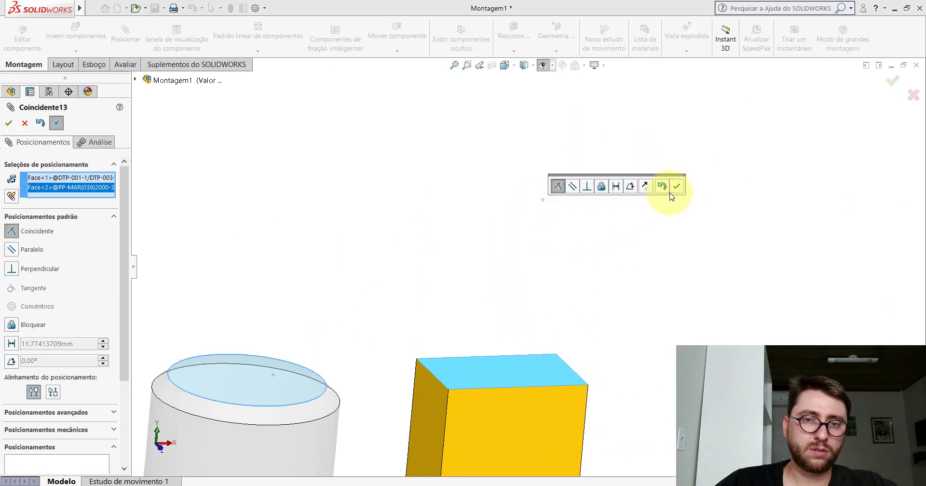
pyautogui.click(674, 188)
# Step: Mate the plate's side face tangent to the hinge cylinder (Tangente4)
pyautogui.scroll(3, 534, 251)
pyautogui.scroll(-4, 488, 265)
pyautogui.click(480, 265)
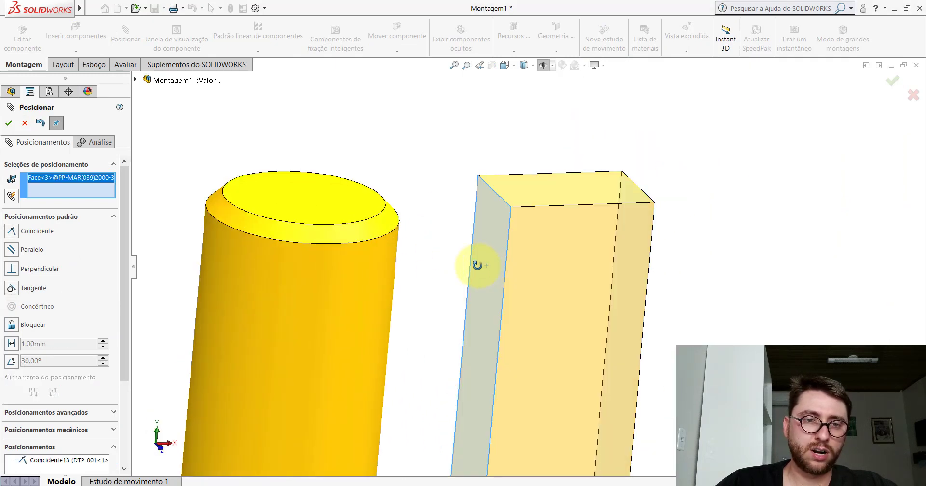
pyautogui.click(389, 261)
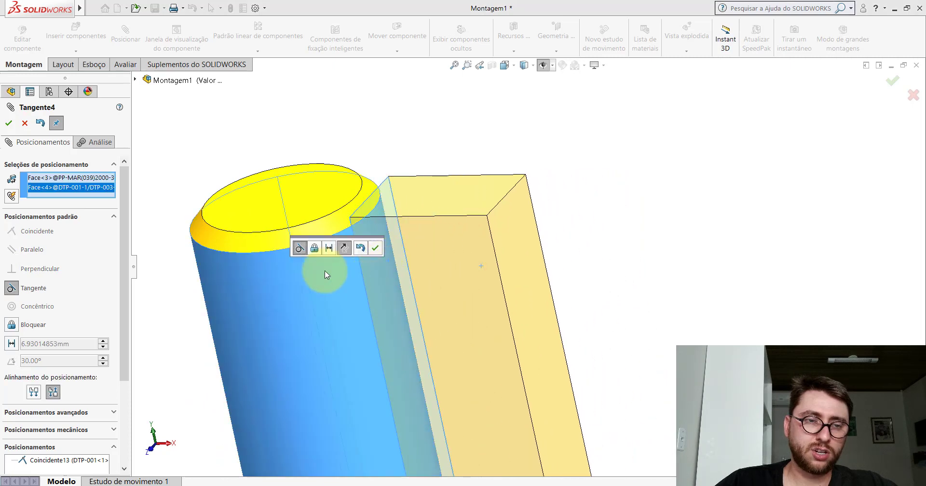
pyautogui.click(374, 248)
pyautogui.click(25, 123)
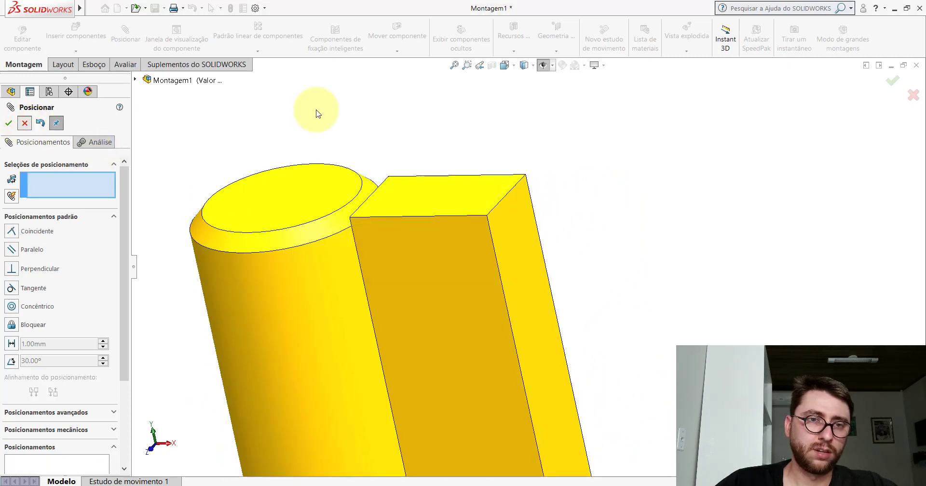
pyautogui.click(505, 65)
# Step: Switch to isometric, zoom in, and pull the second PP-MAR(039) block away from the cylinder
pyautogui.click(558, 94)
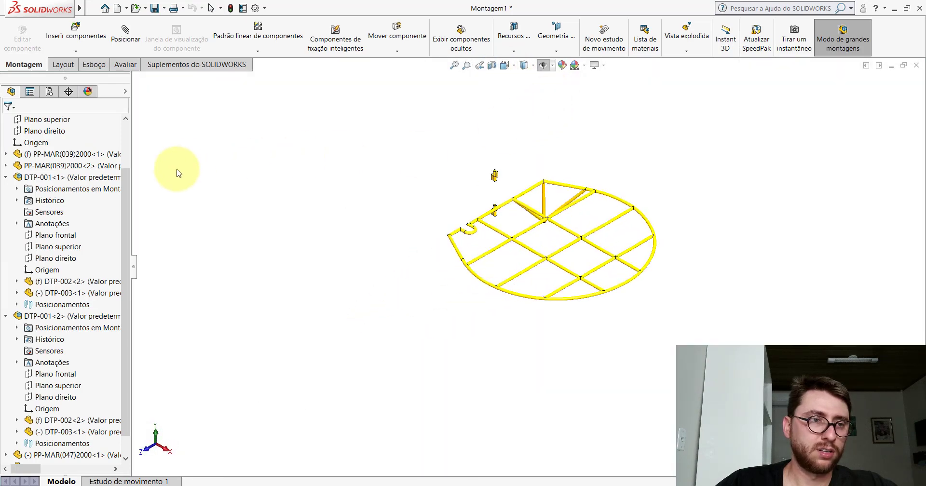
pyautogui.scroll(3, 118, 159)
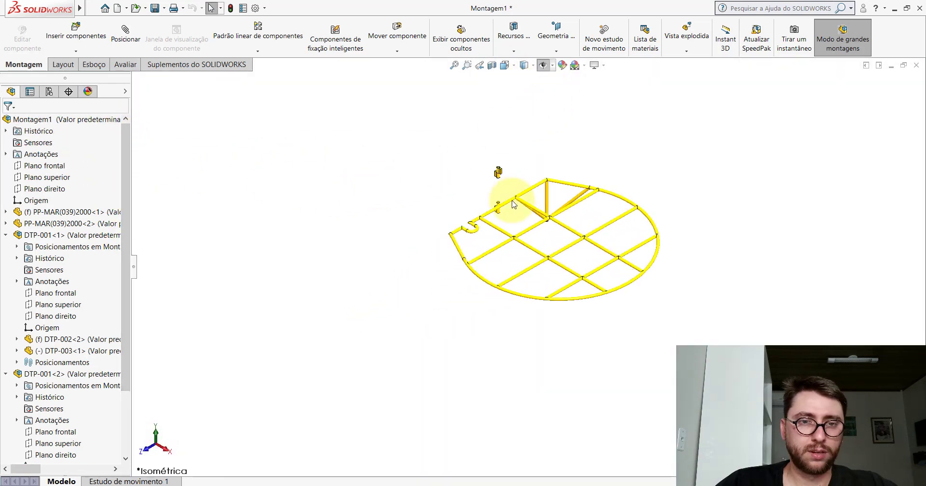
pyautogui.moveTo(501, 186)
pyautogui.mouseDown(button='middle')
pyautogui.moveTo(421, 297)
pyautogui.moveTo(517, 241)
pyautogui.mouseUp(button='middle')
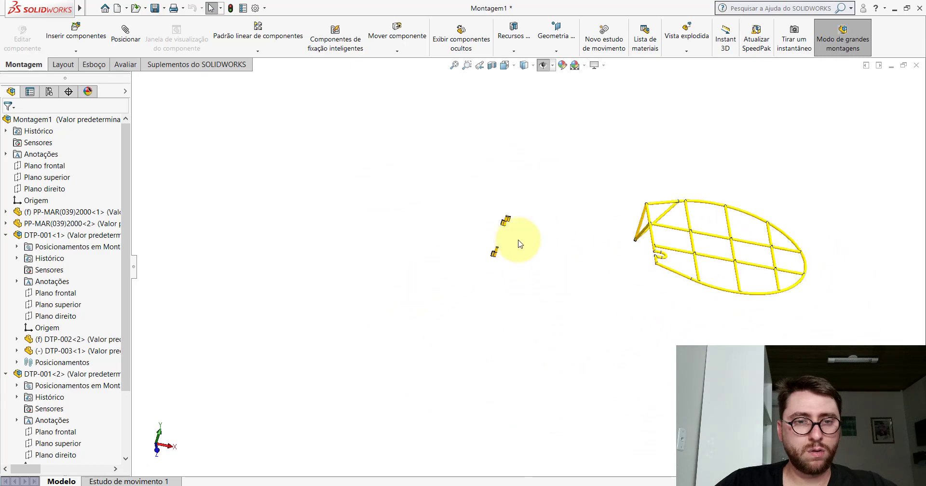
pyautogui.scroll(-3, 517, 242)
pyautogui.scroll(-3, 497, 265)
pyautogui.scroll(-3, 486, 279)
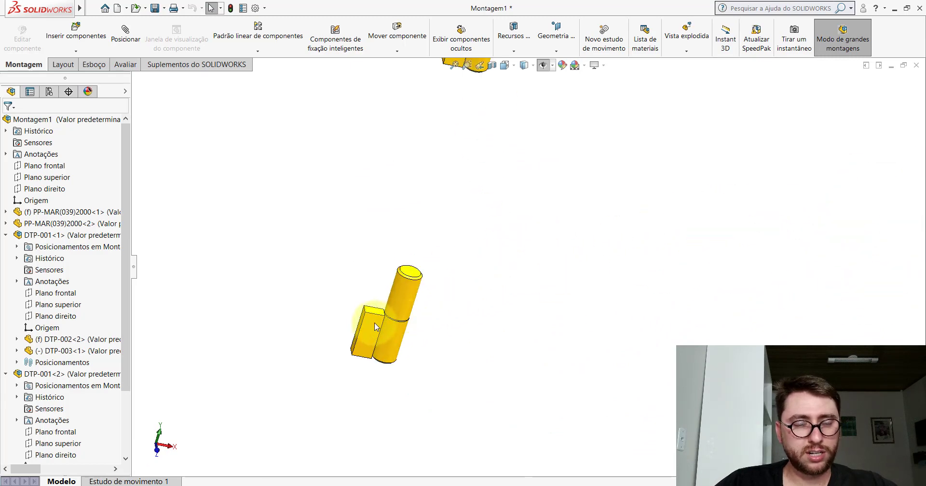
pyautogui.moveTo(373, 328); pyautogui.dragTo(440, 337)
pyautogui.moveTo(462, 292); pyautogui.dragTo(455, 288)
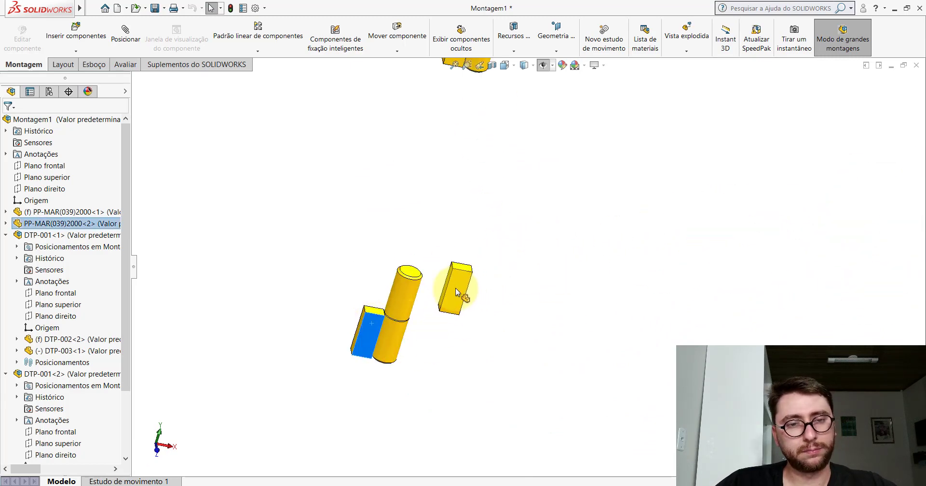
# Step: Turn on display of the parts' reference planes
pyautogui.click(471, 366)
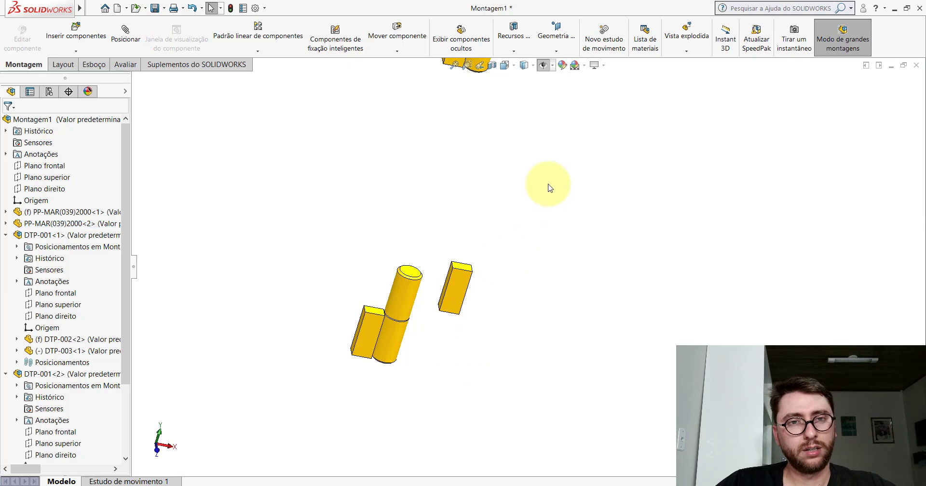
pyautogui.click(544, 70)
pyautogui.click(543, 97)
# Step: Start a mate on the second block's face, then cancel the command
pyautogui.click(124, 37)
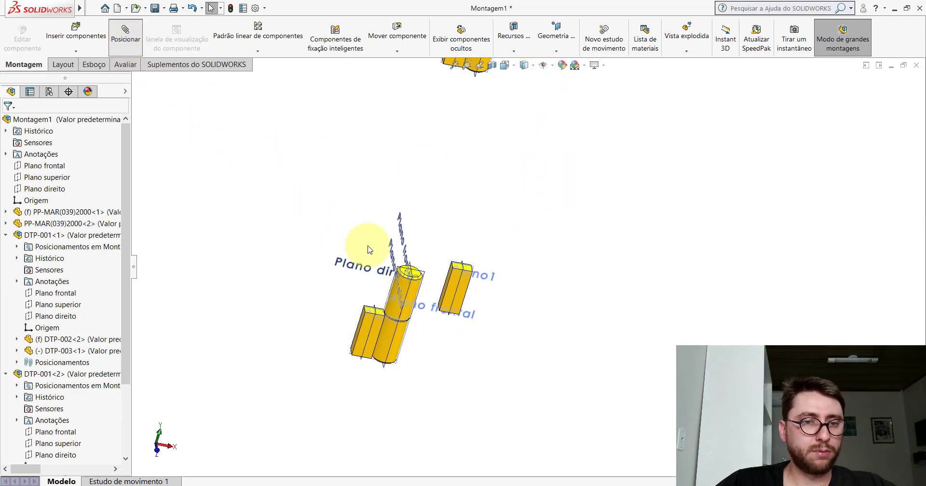
pyautogui.scroll(-3, 475, 270)
pyautogui.scroll(-2, 481, 260)
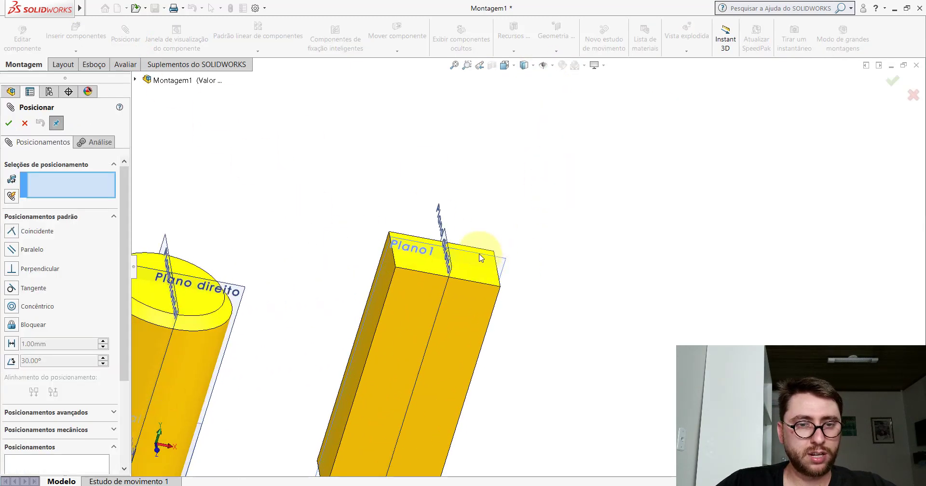
pyautogui.click(481, 258)
pyautogui.scroll(5, 482, 261)
pyautogui.press('Escape')
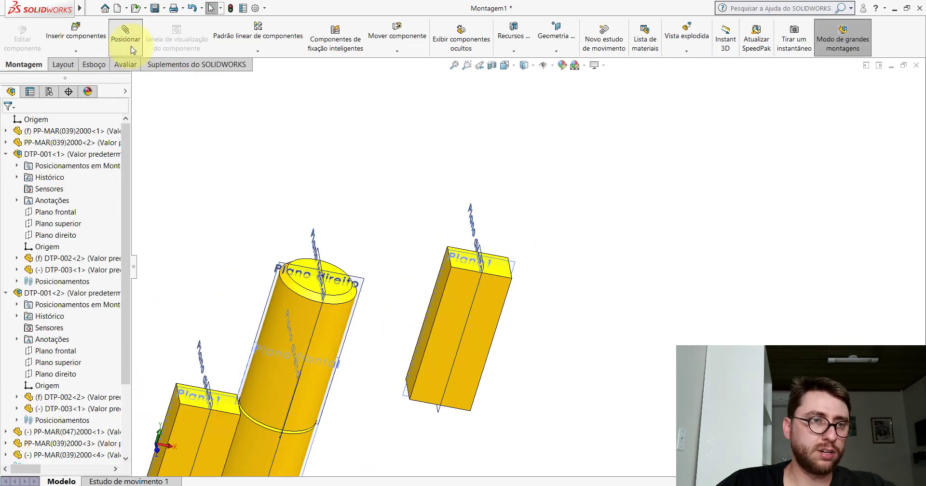
# Step: Mate the block's Plano1 coincident with the cylinder's Plano direito (Coincidente14)
pyautogui.click(131, 48)
pyautogui.scroll(-3, 482, 265)
pyautogui.scroll(-2, 552, 289)
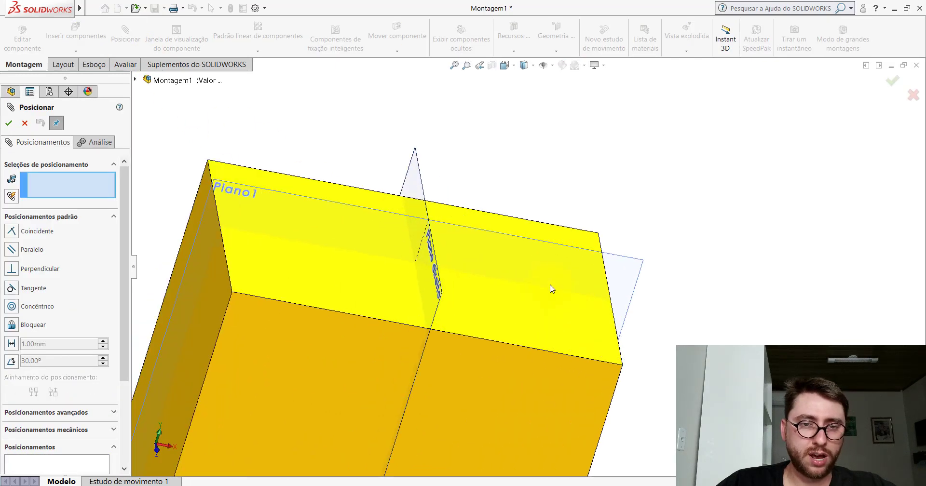
pyautogui.click(538, 245)
pyautogui.scroll(3, 538, 248)
pyautogui.scroll(2, 403, 283)
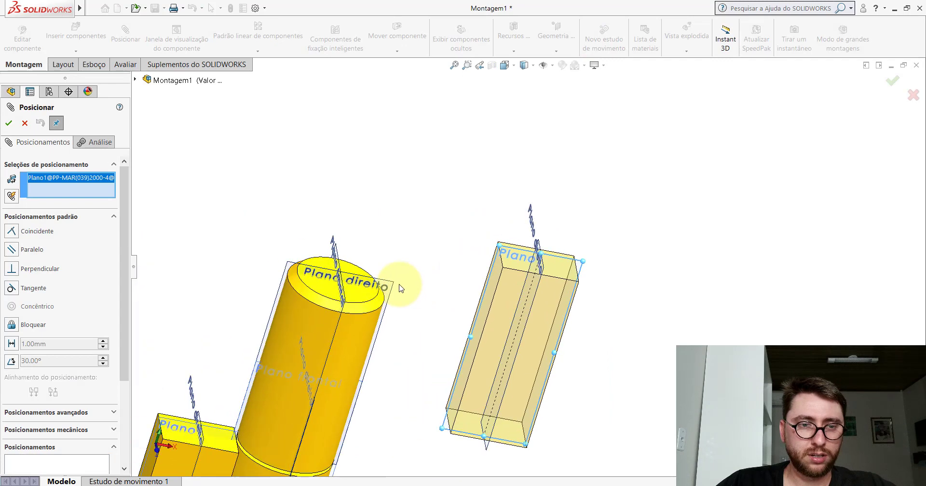
pyautogui.scroll(-2, 397, 286)
pyautogui.scroll(-2, 374, 269)
pyautogui.click(372, 268)
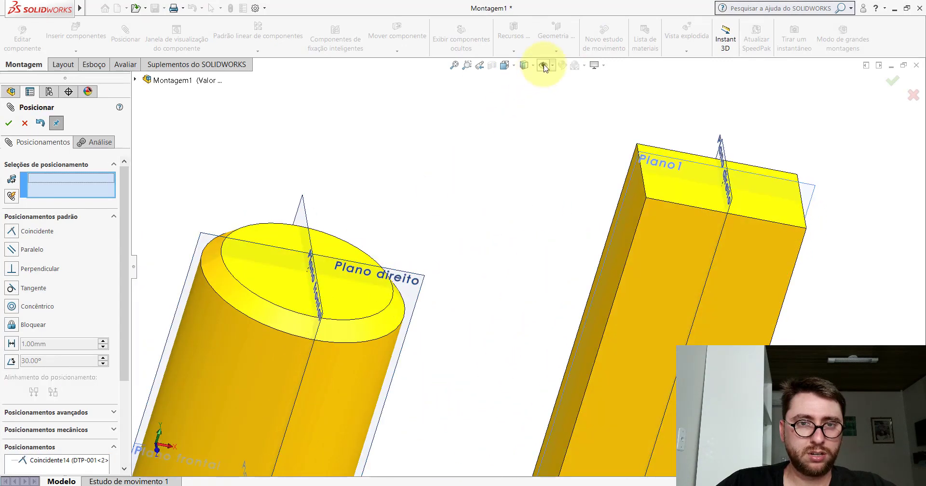
# Step: Hide the planes and make the block's top face flush with the cylinder top (Coincidente15)
pyautogui.click(543, 65)
pyautogui.click(660, 169)
pyautogui.click(350, 274)
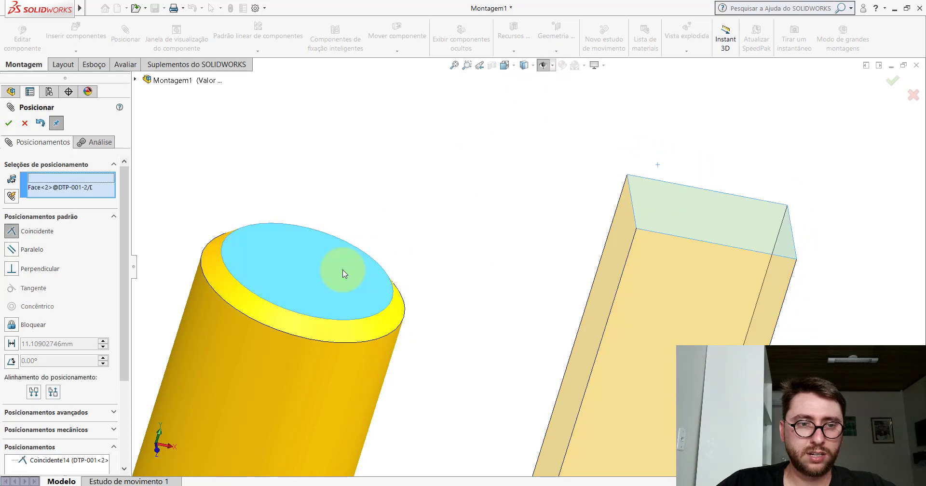
pyautogui.click(330, 288)
# Step: Mate the block's side face tangent to the cylinder (Tangente5)
pyautogui.scroll(3, 545, 311)
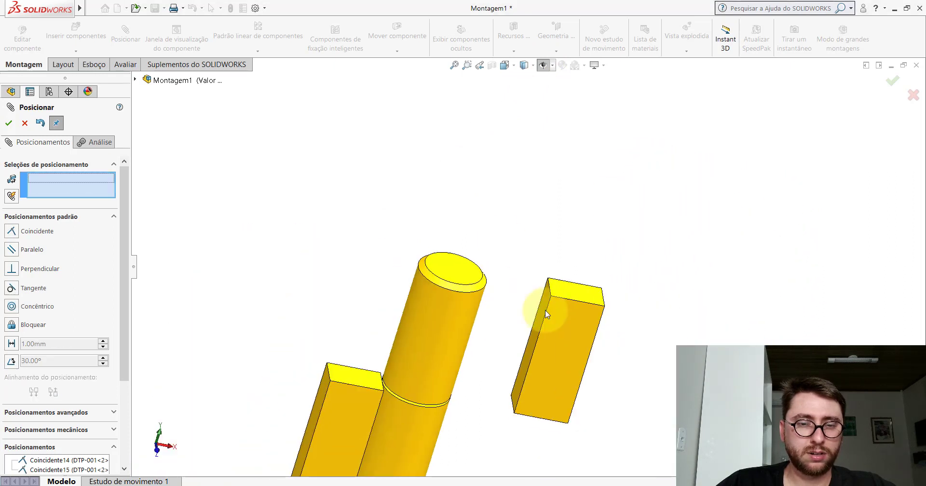
pyautogui.scroll(2, 554, 310)
pyautogui.scroll(-3, 410, 137)
pyautogui.click(412, 140)
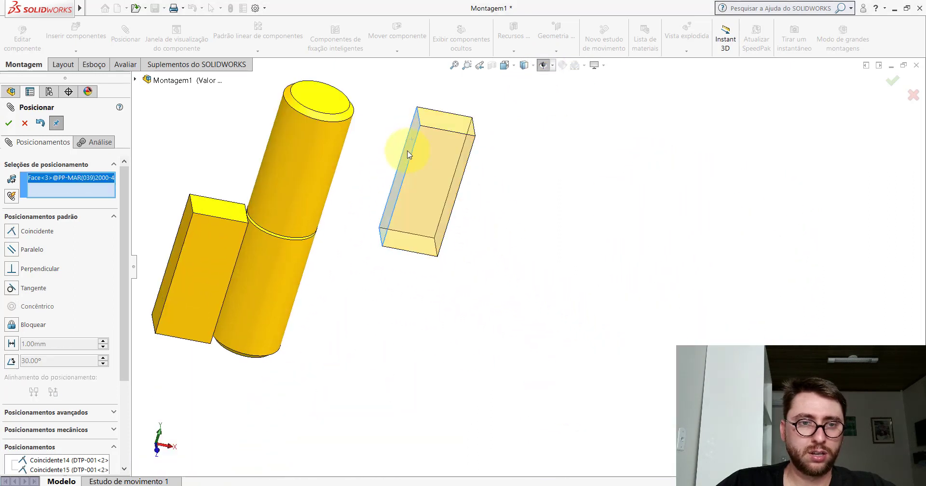
pyautogui.moveTo(412, 140); pyautogui.dragTo(348, 130, button='middle')
pyautogui.click(350, 131)
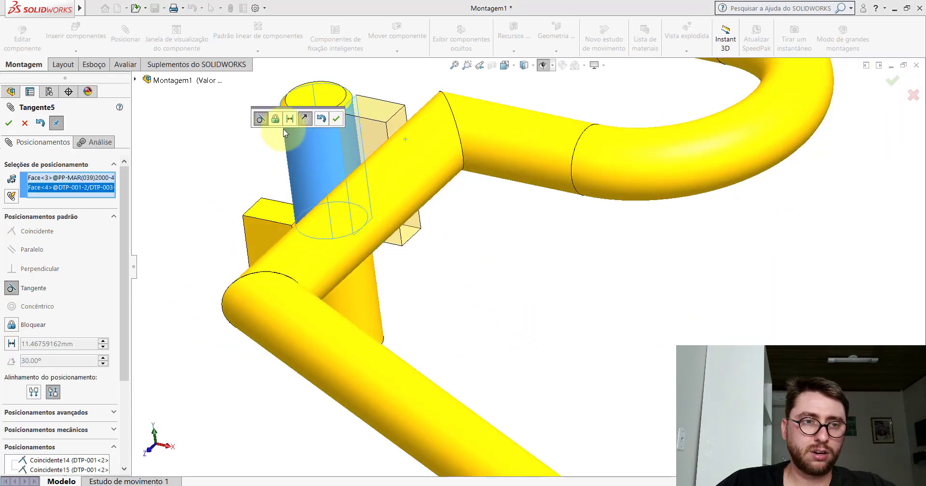
pyautogui.click(337, 120)
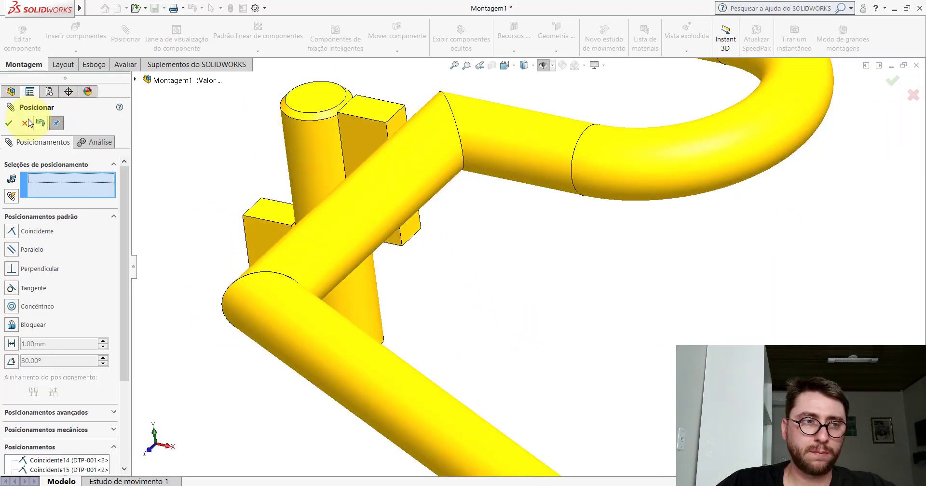
pyautogui.press('Escape')
pyautogui.scroll(5, 480, 213)
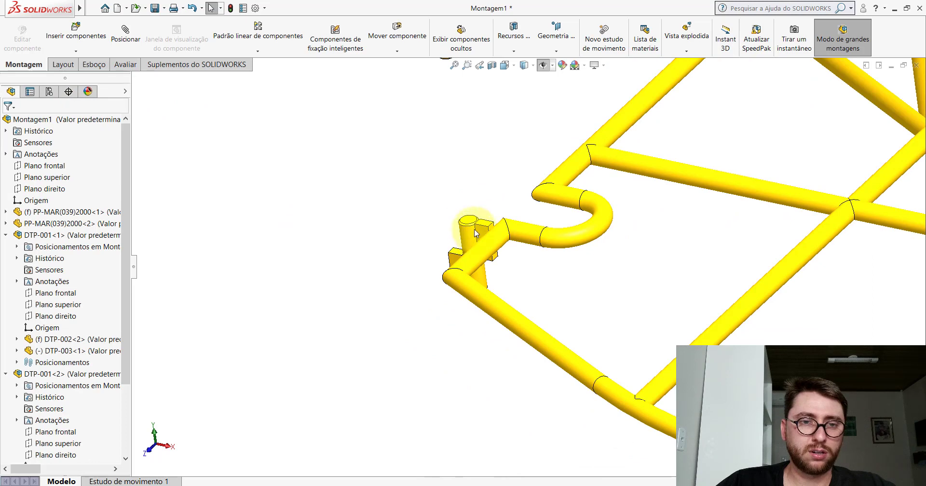
# Step: Fit the assembly in an isometric view and show the reference planes
pyautogui.press('f')
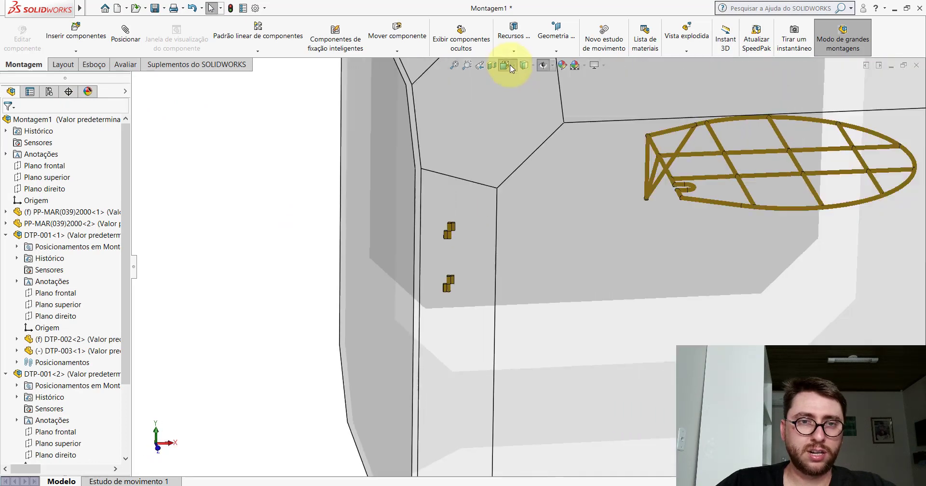
pyautogui.click(511, 69)
pyautogui.click(536, 107)
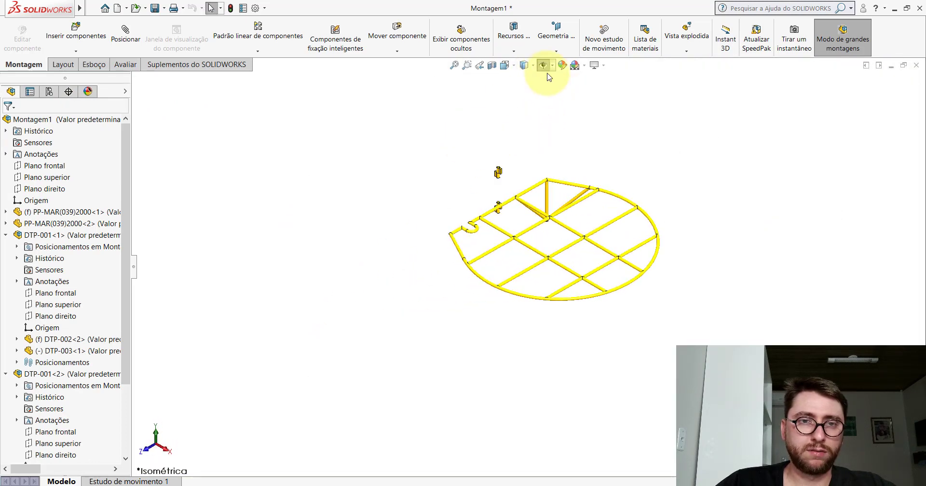
pyautogui.click(545, 66)
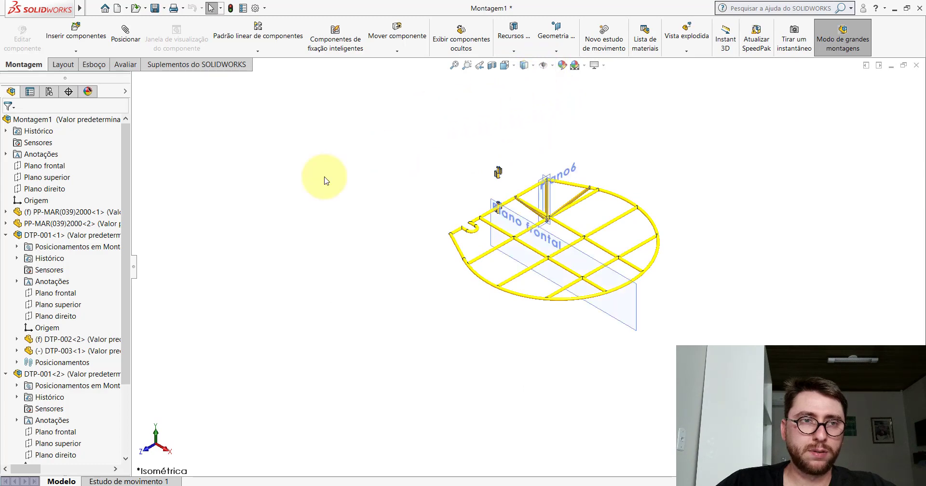
# Step: Mate the hinge block's Plano1 coincident with the frame's Plano5 (Coincidente16)
pyautogui.click(126, 32)
pyautogui.scroll(-2, 536, 193)
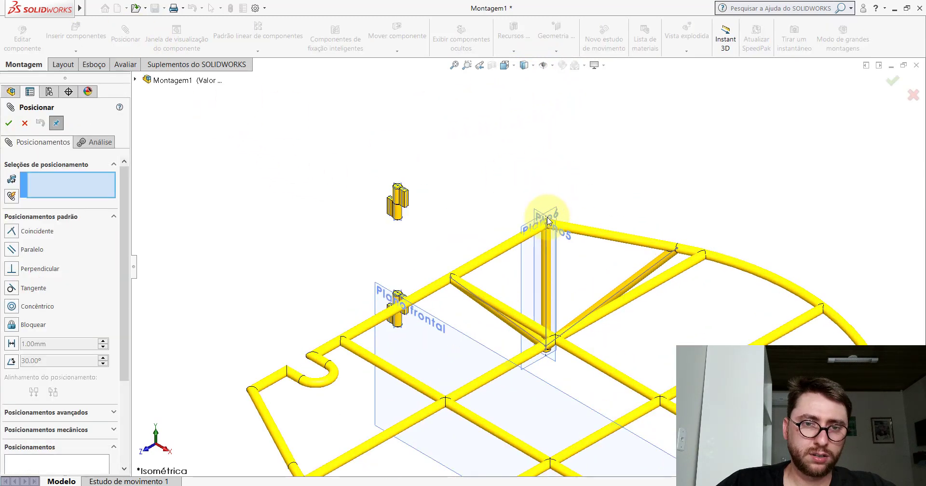
pyautogui.scroll(-3, 545, 212)
pyautogui.scroll(-2, 511, 218)
pyautogui.click(506, 213)
pyautogui.scroll(1, 506, 214)
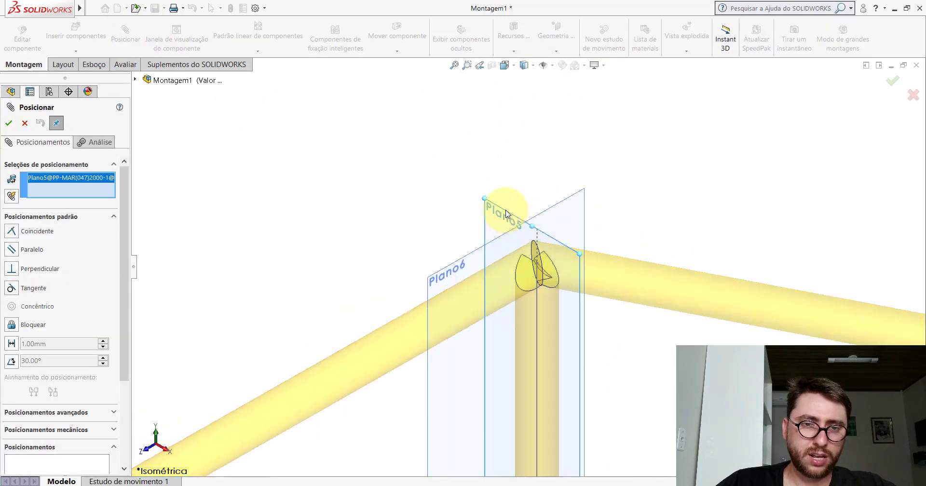
pyautogui.scroll(2, 507, 208)
pyautogui.scroll(2, 423, 238)
pyautogui.scroll(-2, 336, 225)
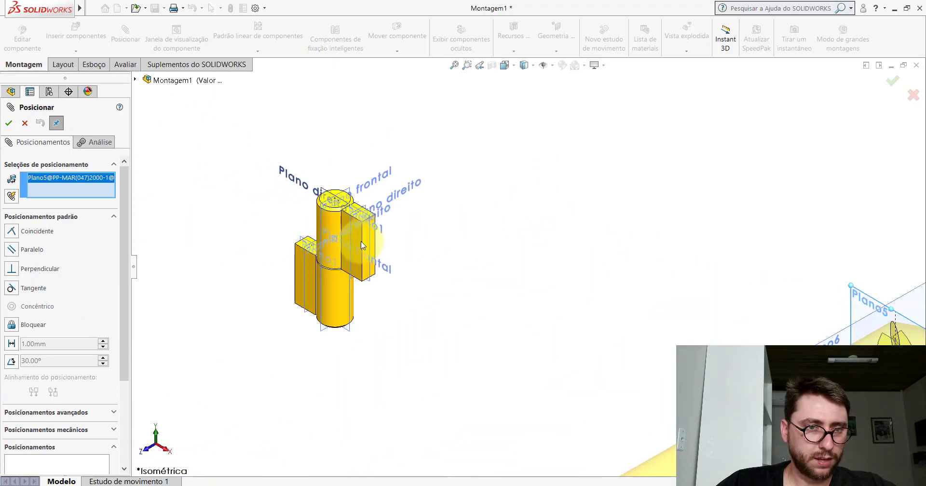
pyautogui.scroll(-2, 425, 227)
pyautogui.scroll(-2, 437, 193)
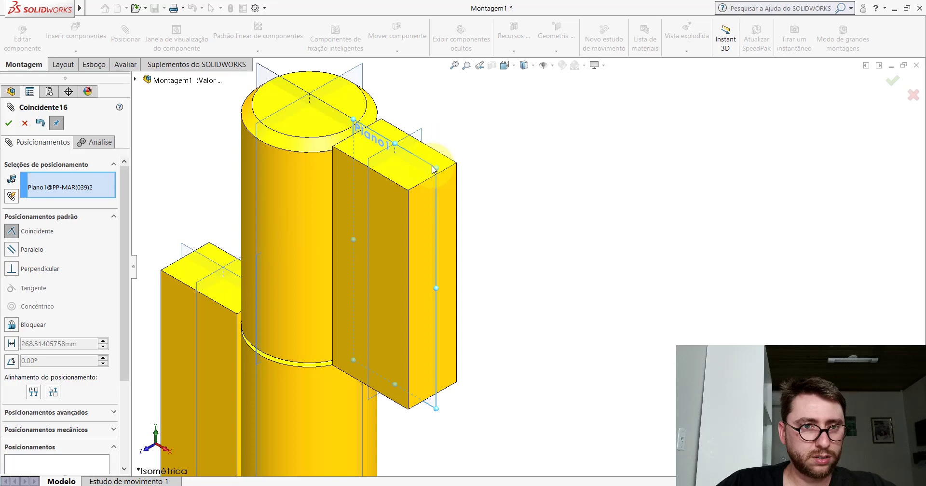
pyautogui.click(425, 183)
pyautogui.click(418, 153)
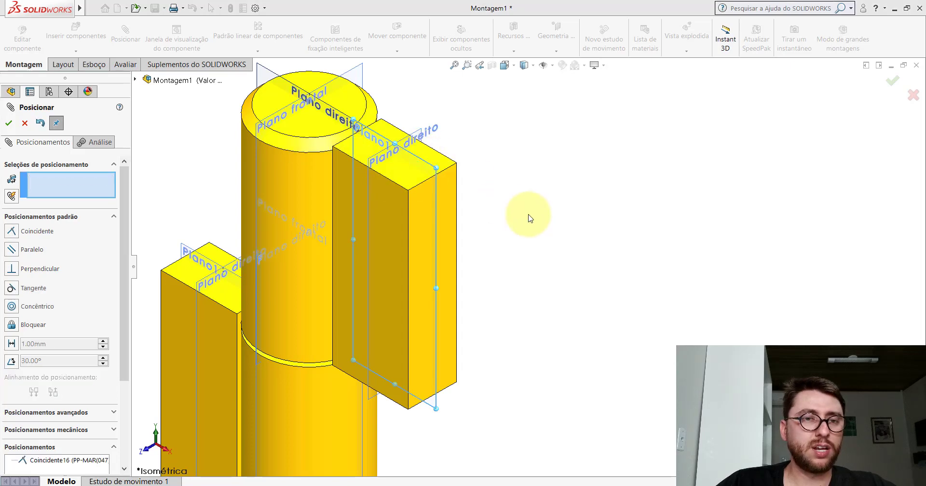
# Step: Hide the reference planes and turn the view toward the vertical tube and hinges
pyautogui.scroll(4, 528, 213)
pyautogui.scroll(4, 528, 214)
pyautogui.scroll(2, 555, 145)
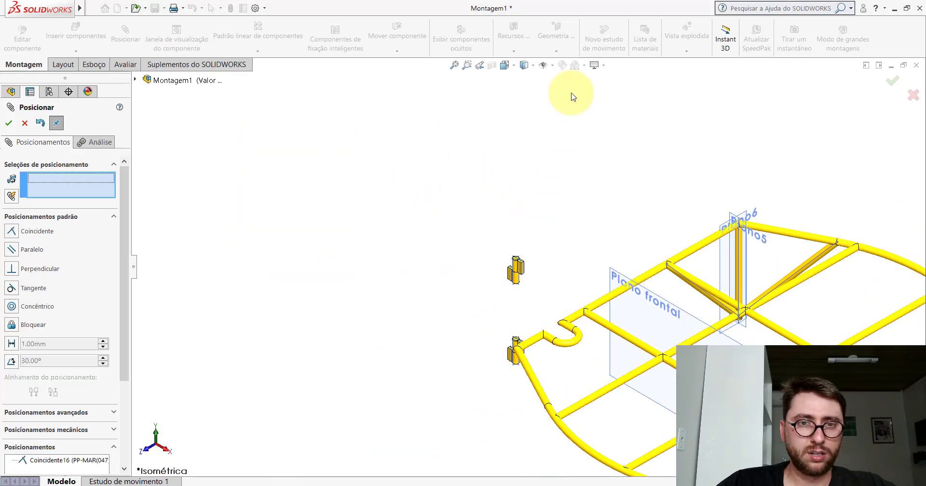
pyautogui.click(543, 66)
pyautogui.moveTo(741, 241)
pyautogui.keyDown('ctrl'); pyautogui.mouseDown(button='middle')
pyautogui.moveTo(527, 276)
pyautogui.moveTo(537, 297)
pyautogui.moveTo(575, 169)
pyautogui.moveTo(527, 374)
pyautogui.mouseUp(button='middle'); pyautogui.keyUp('ctrl')
# Step: Make the vertical tube's end face flush with the hinge block's end (Coincidente17)
pyautogui.scroll(-3, 496, 275)
pyautogui.scroll(-2, 481, 224)
pyautogui.click(486, 225)
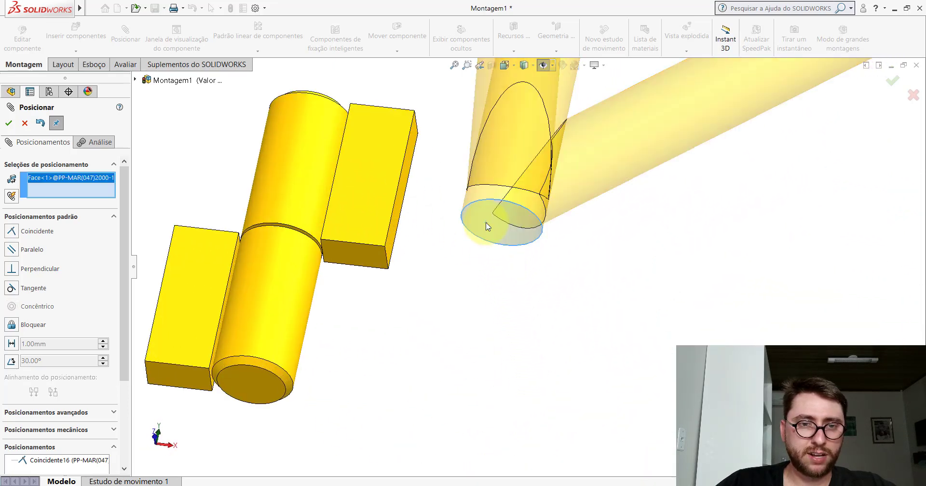
pyautogui.click(365, 256)
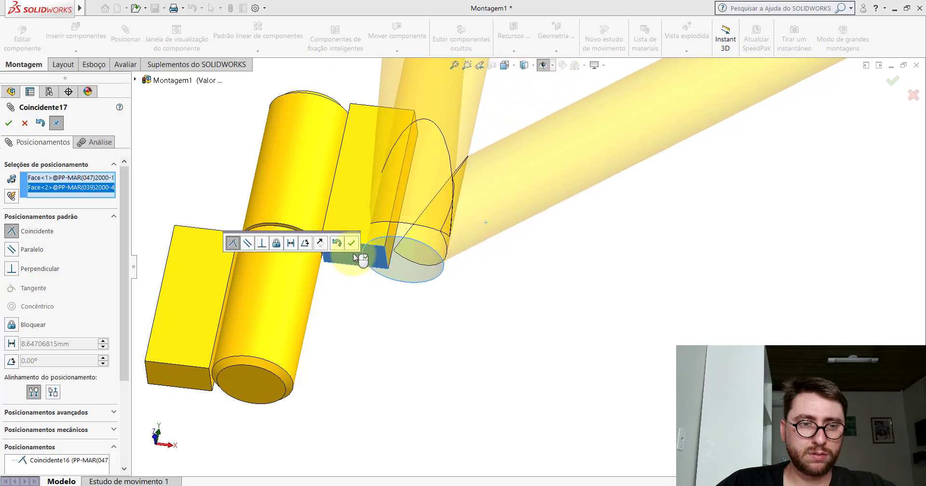
pyautogui.click(352, 245)
# Step: Mate the vertical tube's side face tangent to the hinge block's side face (Tangente6)
pyautogui.scroll(3, 533, 211)
pyautogui.scroll(3, 533, 212)
pyautogui.scroll(2, 533, 200)
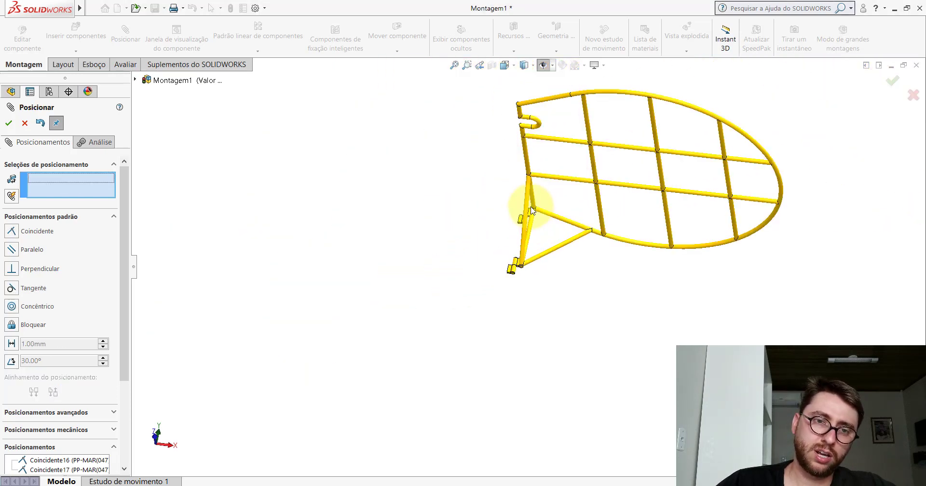
pyautogui.moveTo(533, 200); pyautogui.dragTo(546, 288, button='middle')
pyautogui.scroll(-3, 502, 193)
pyautogui.scroll(-3, 499, 190)
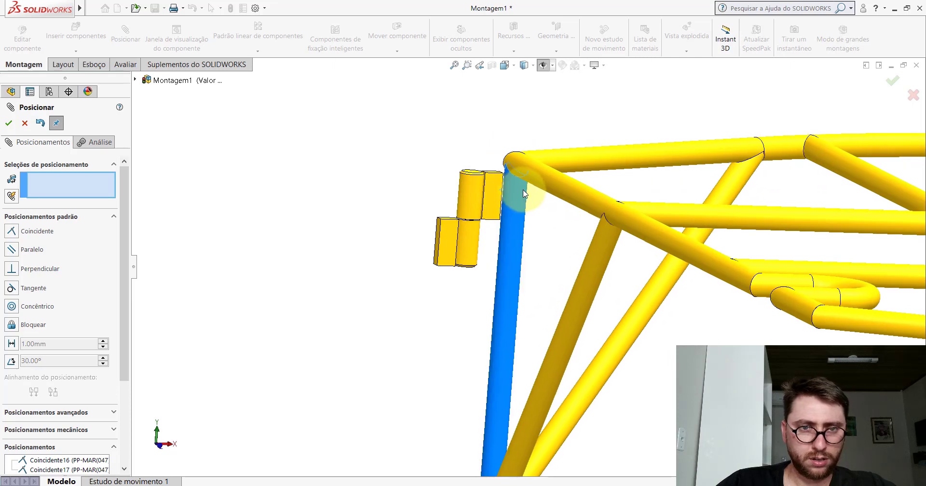
pyautogui.scroll(-2, 524, 195)
pyautogui.click(524, 195)
pyautogui.moveTo(524, 195)
pyautogui.mouseDown(button='middle')
pyautogui.moveTo(480, 222)
pyautogui.moveTo(503, 220)
pyautogui.mouseUp(button='middle')
pyautogui.scroll(-2, 503, 219)
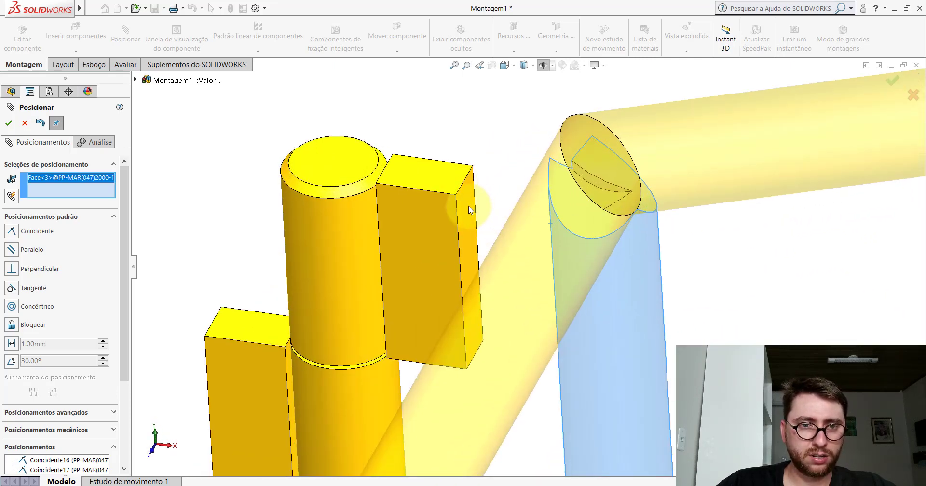
pyautogui.click(469, 208)
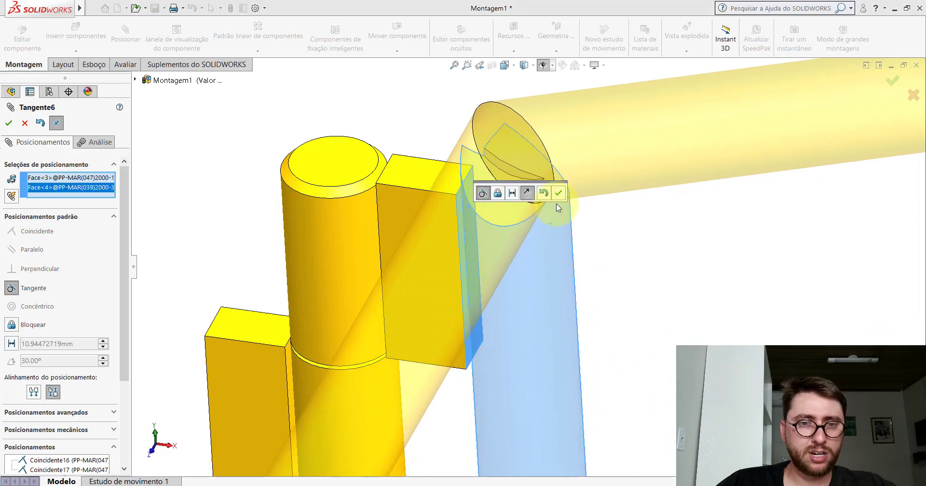
pyautogui.click(559, 195)
# Step: Confirm the pending mate and switch the frame to the Isometric view
pyautogui.click(9, 123)
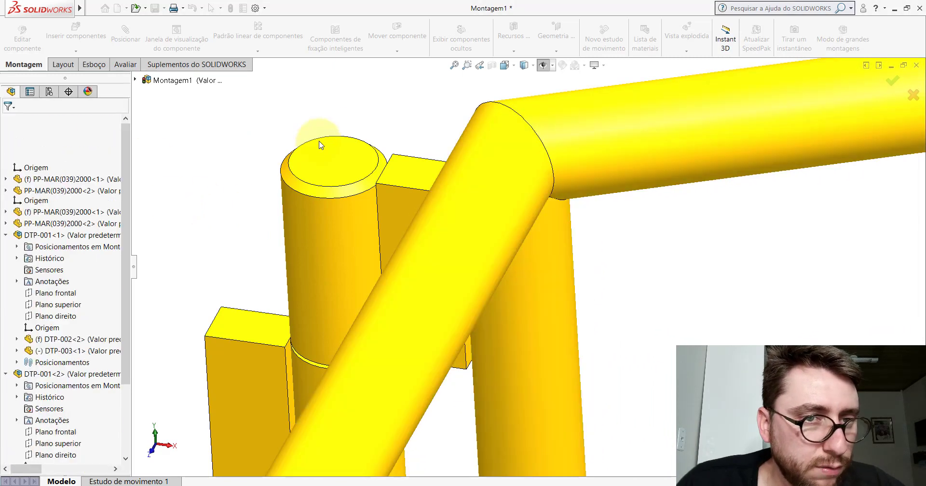
pyautogui.click(515, 65)
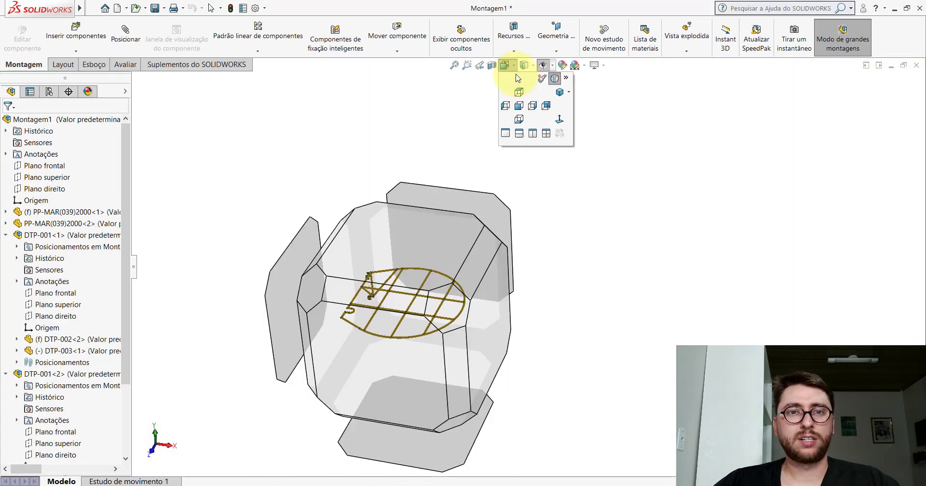
pyautogui.click(560, 92)
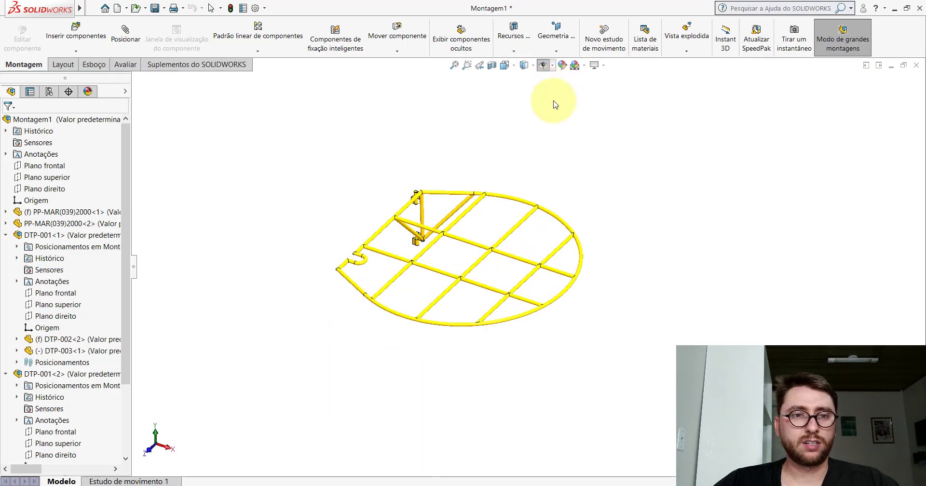
# Step: Collapse the DTP-001<1> branch, zoom onto the upright post, and select DTP-001<1>
pyautogui.click(6, 236)
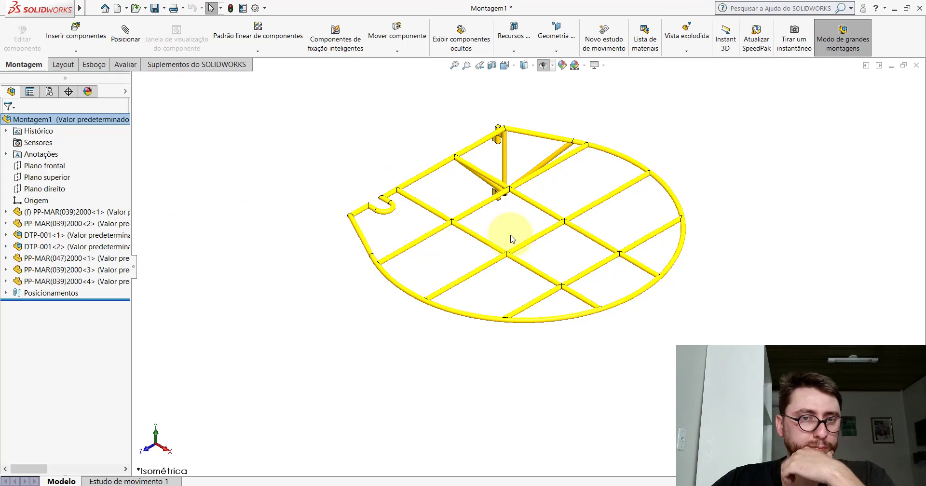
pyautogui.scroll(2, 512, 238)
pyautogui.scroll(-3, 516, 212)
pyautogui.scroll(-5, 517, 207)
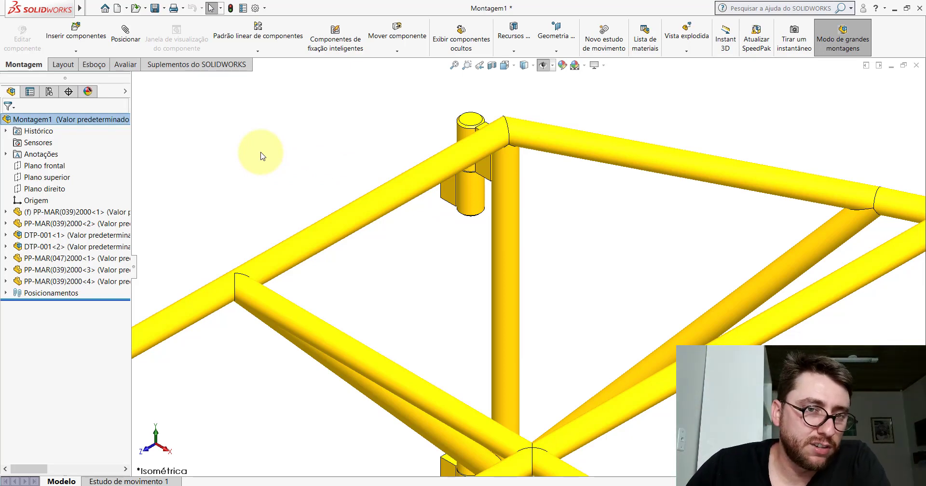
pyautogui.click(52, 236)
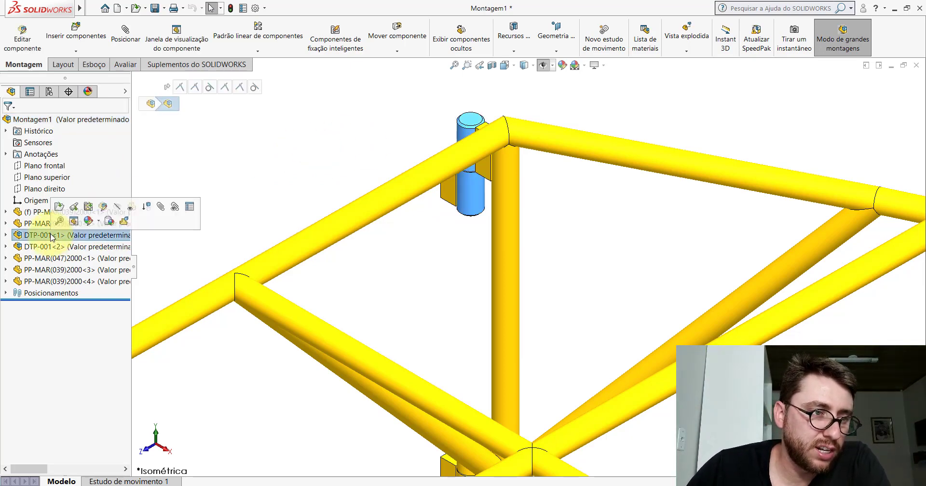
# Step: Open the DTP-001 subassembly on its own and pick its upper cylinder
pyautogui.click(57, 209)
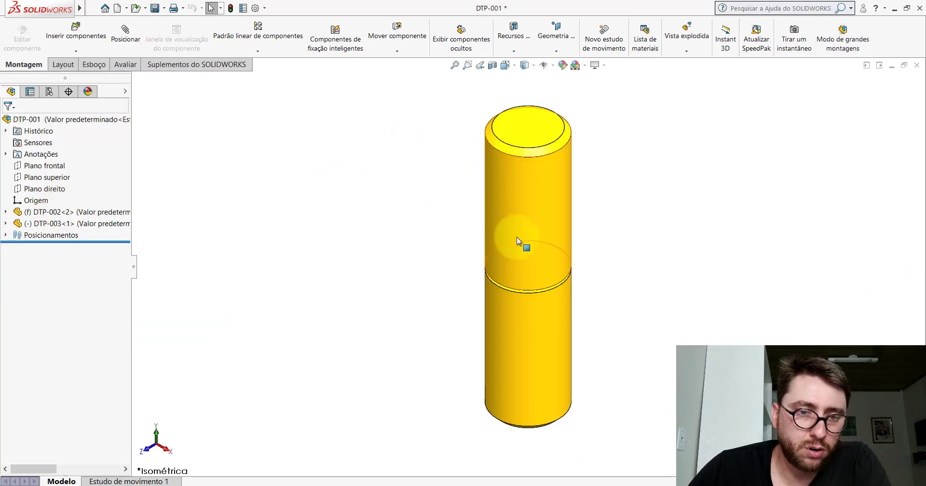
pyautogui.click(517, 237)
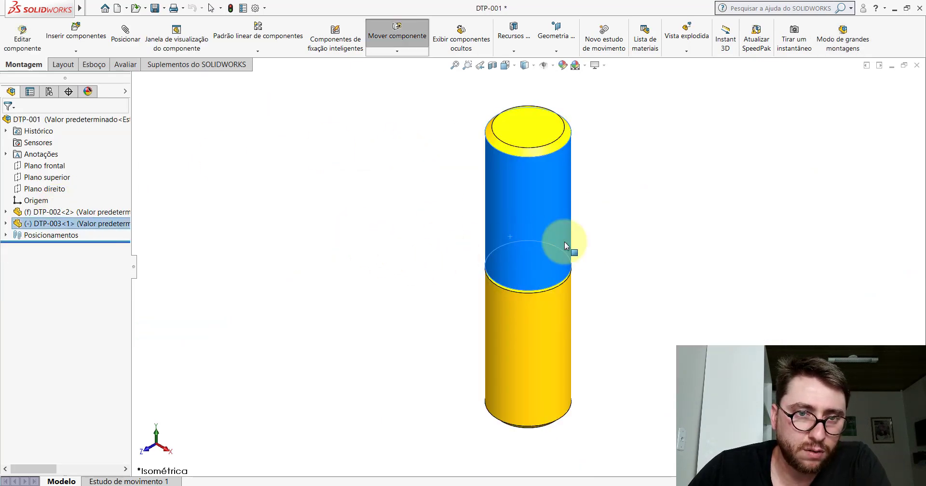
pyautogui.press('Escape')
pyautogui.scroll(-3, 622, 173)
pyautogui.press('Escape')
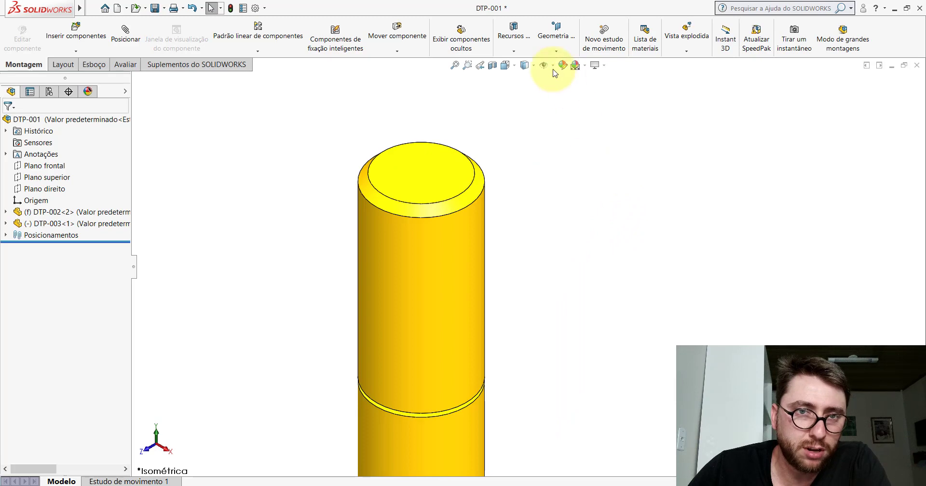
# Step: Show the reference planes, rotate the upper cylinder about its axis, then rebuild, save and close
pyautogui.click(553, 65)
pyautogui.click(548, 79)
pyautogui.scroll(3, 511, 294)
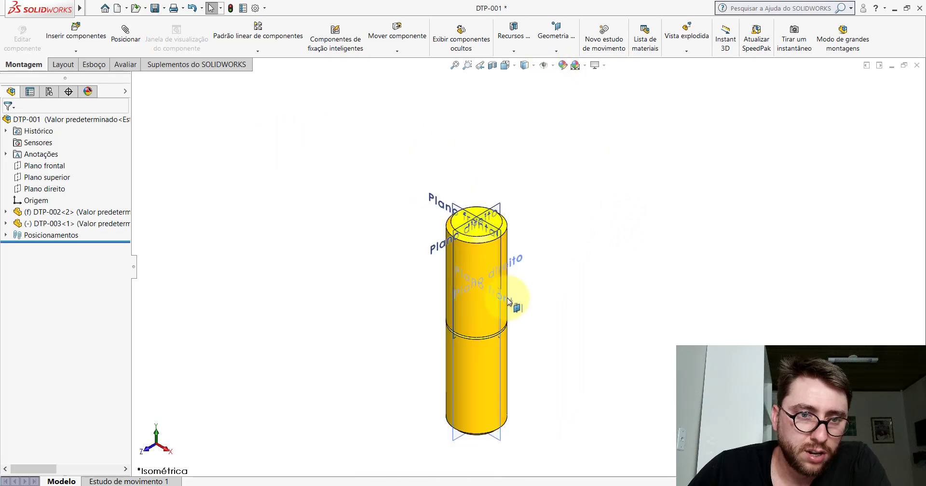
pyautogui.scroll(-3, 485, 212)
pyautogui.moveTo(479, 204)
pyautogui.mouseDown()
pyautogui.moveTo(431, 203)
pyautogui.moveTo(395, 254)
pyautogui.moveTo(487, 166)
pyautogui.mouseUp()
pyautogui.press('Escape')
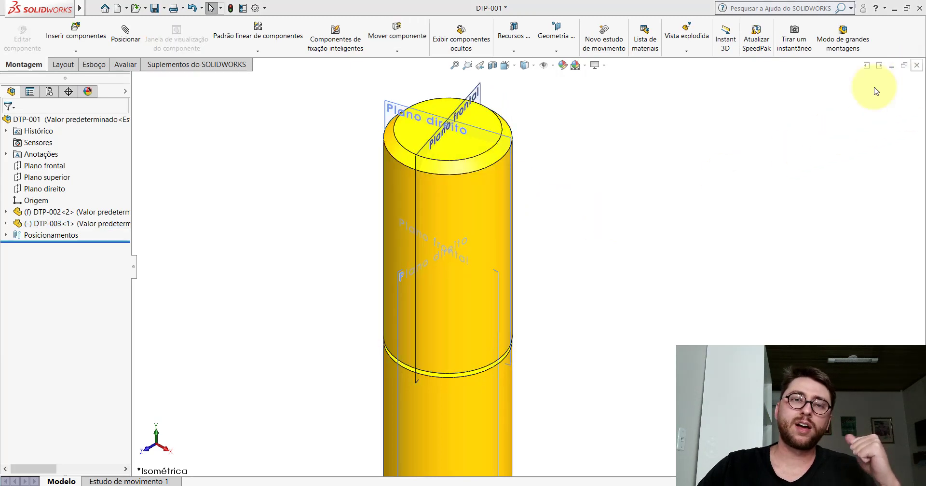
pyautogui.click(430, 252)
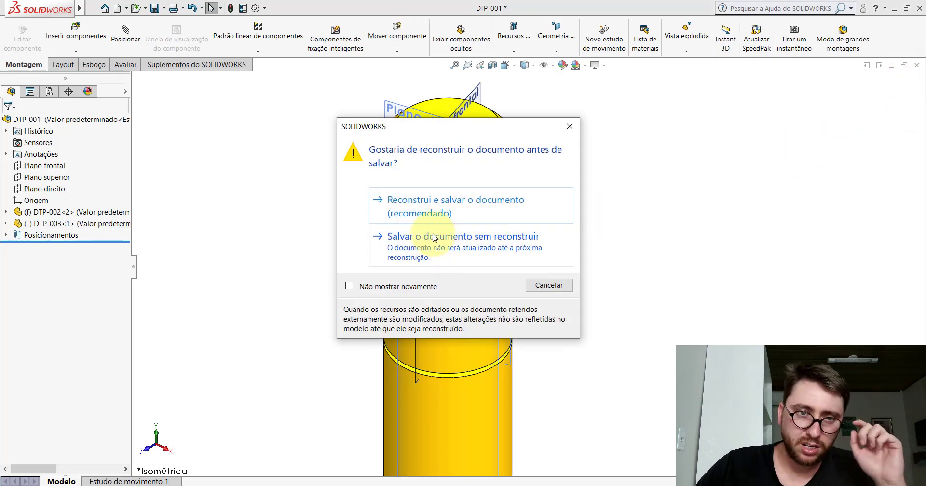
pyautogui.click(424, 201)
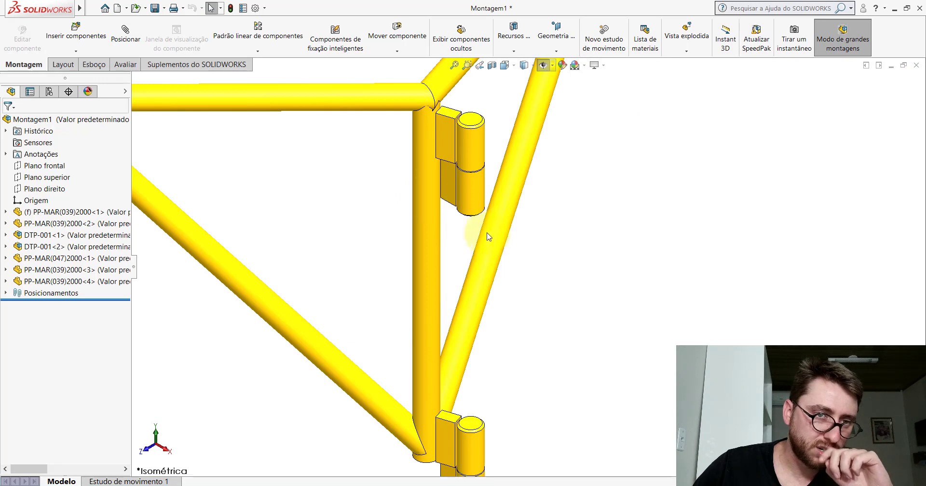
# Step: Return to the Isometric view and make DTP-001<1> a flexible subassembly
pyautogui.scroll(3, 485, 234)
pyautogui.scroll(3, 490, 239)
pyautogui.click(504, 65)
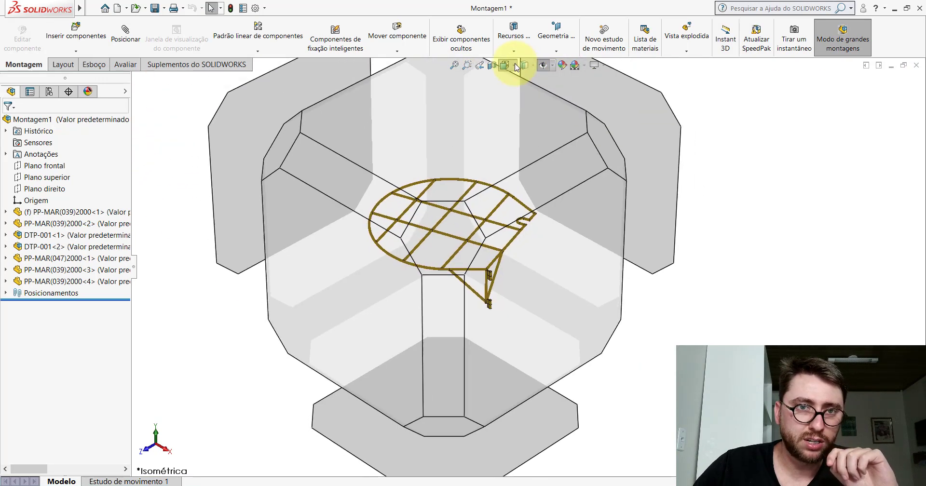
pyautogui.click(558, 94)
pyautogui.scroll(-3, 550, 164)
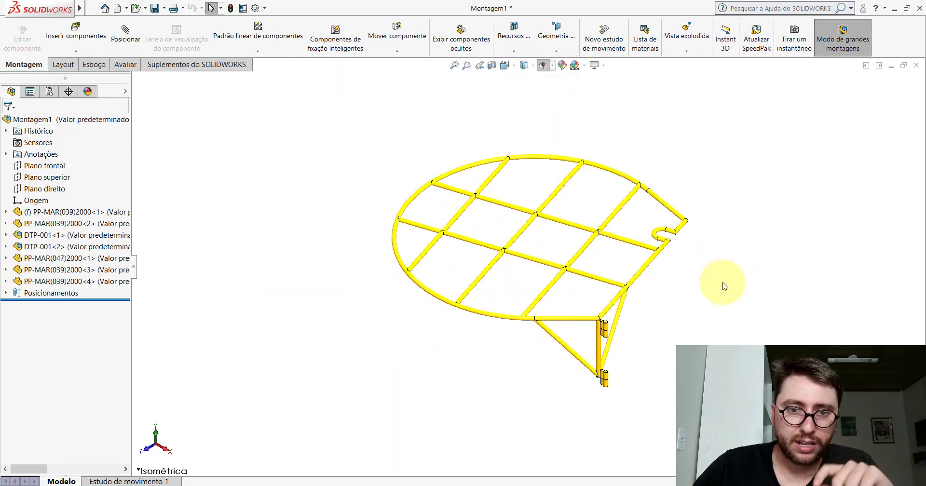
pyautogui.scroll(2, 661, 300)
pyautogui.scroll(-5, 594, 279)
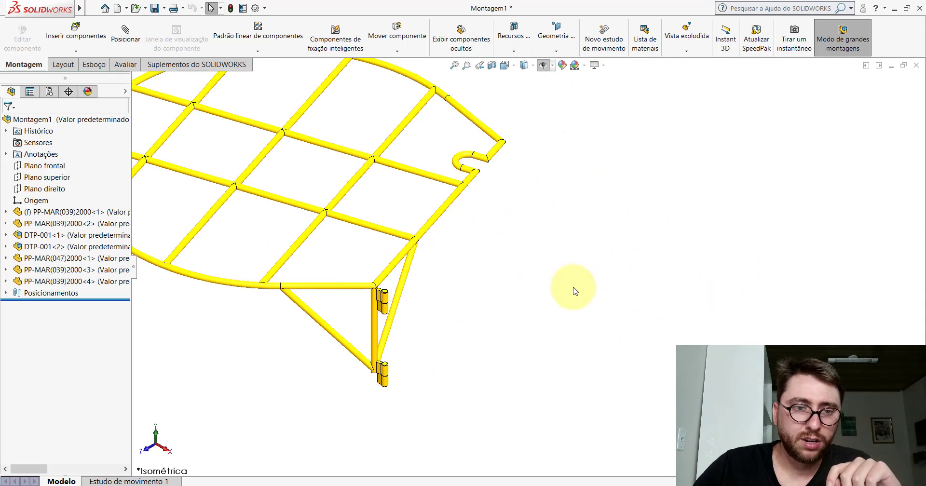
pyautogui.click(38, 237)
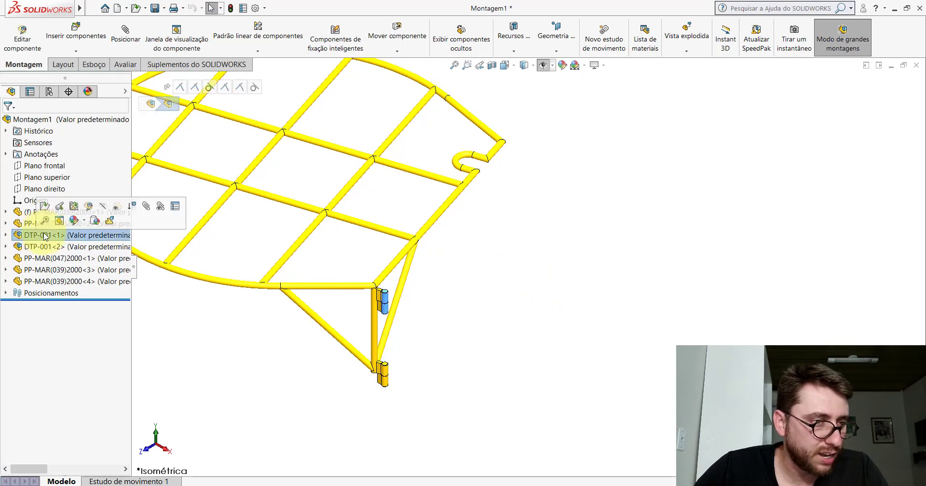
pyautogui.click(111, 221)
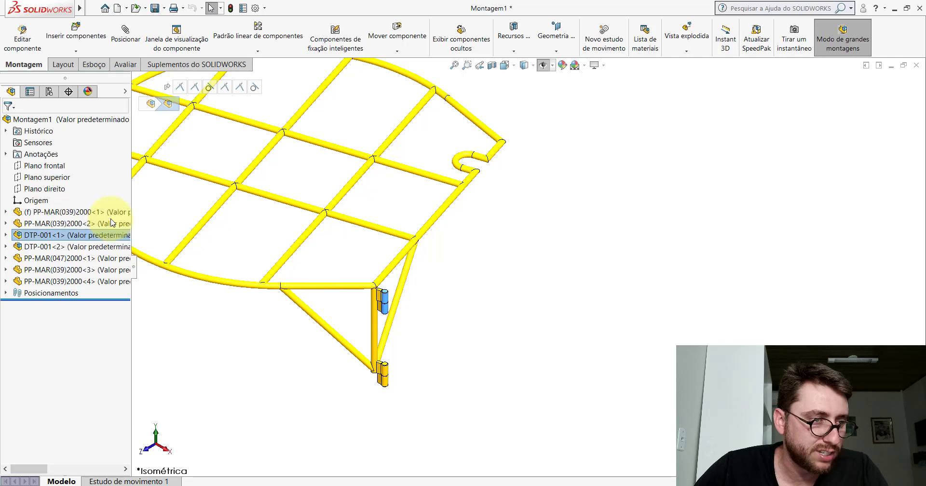
# Step: Make the second hinge, DTP-001<2>, a flexible subassembly
pyautogui.click(212, 251)
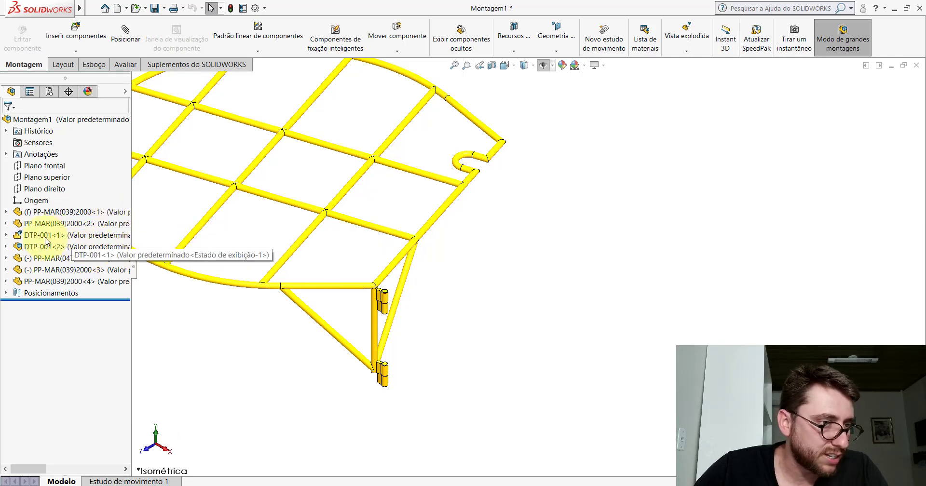
pyautogui.click(32, 247)
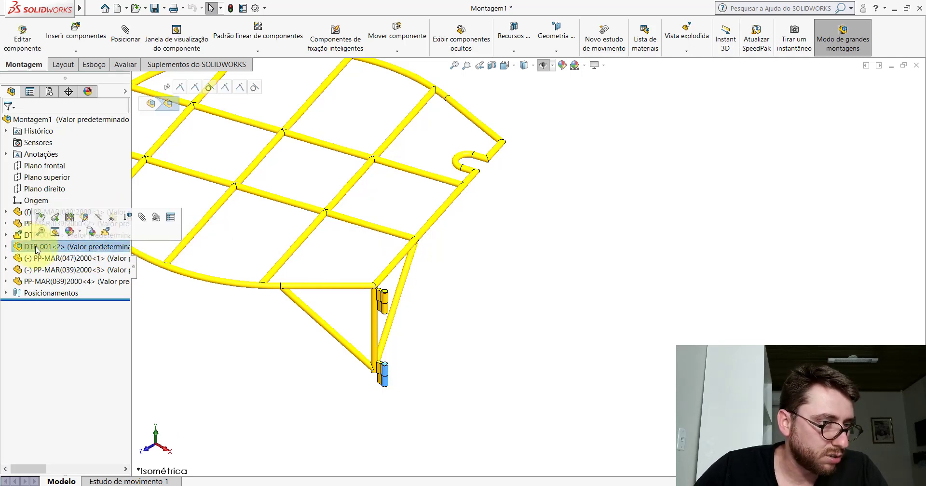
pyautogui.click(107, 234)
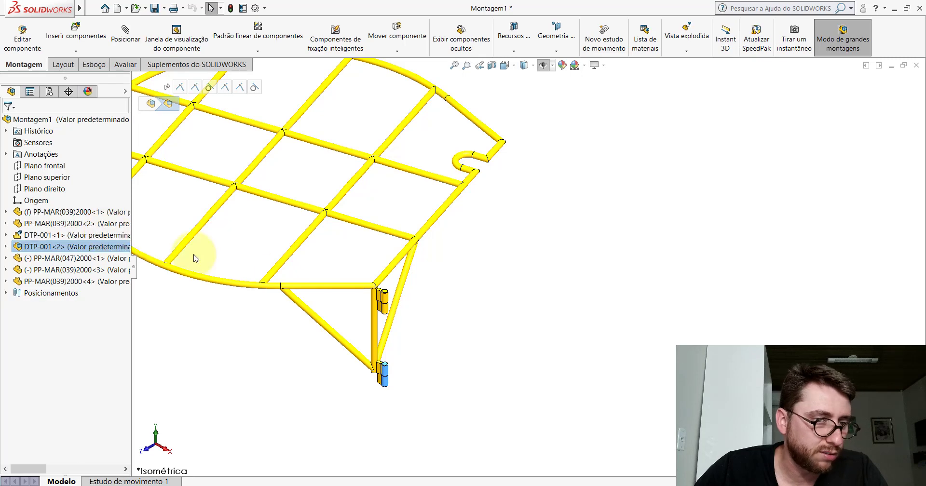
pyautogui.click(486, 300)
# Step: Drag the PP-MAR(047)2000<1> bar to swing the grid panel around its hinges
pyautogui.scroll(5, 492, 300)
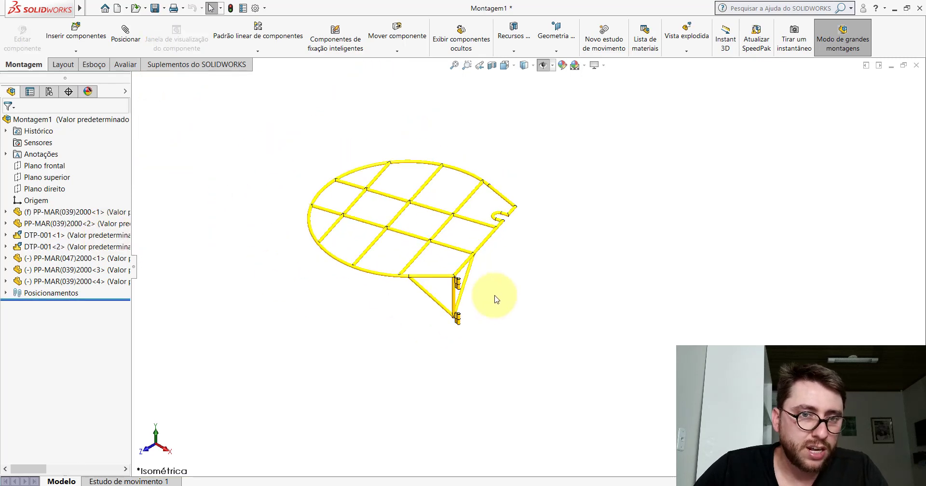
pyautogui.click(350, 188)
pyautogui.moveTo(349, 188)
pyautogui.mouseDown(button='right')
pyautogui.moveTo(402, 352)
pyautogui.moveTo(570, 348)
pyautogui.moveTo(595, 322)
pyautogui.mouseUp(button='right')
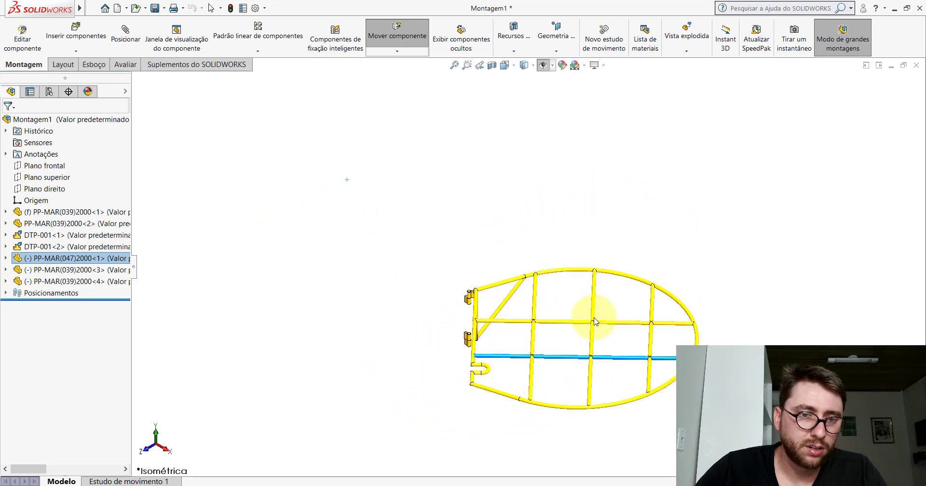
# Step: Swing the panel further, move the PP-MAR(039)2000<4> tube beside the elbow, and show the planes
pyautogui.moveTo(595, 322); pyautogui.dragTo(544, 320, button='right')
pyautogui.scroll(-3, 480, 343)
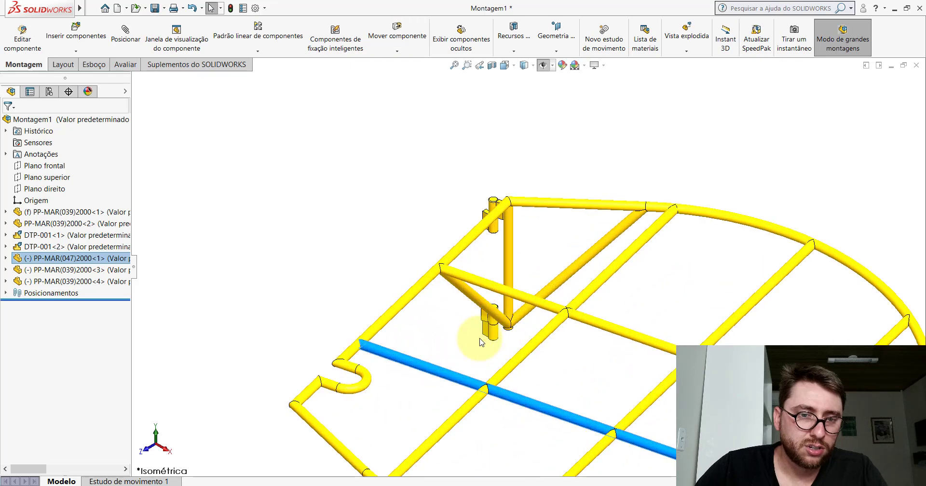
pyautogui.scroll(-5, 481, 343)
pyautogui.click(411, 255)
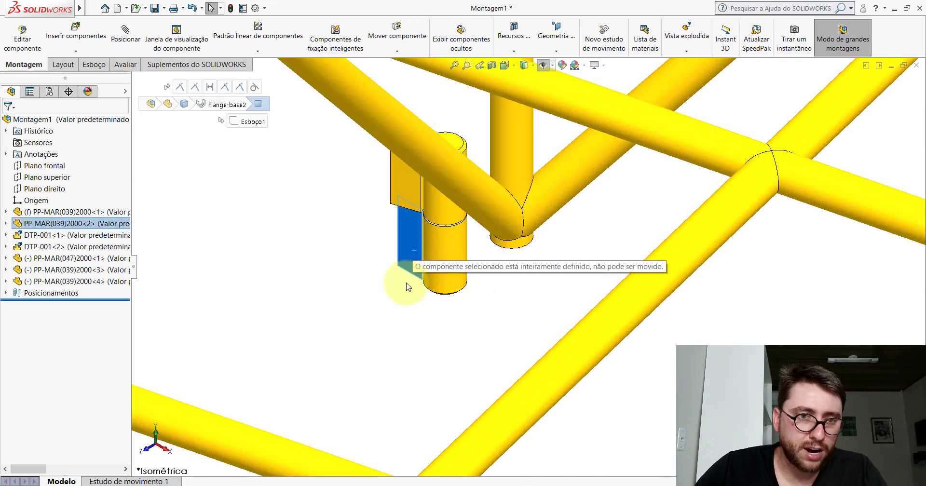
pyautogui.moveTo(404, 198); pyautogui.dragTo(517, 238)
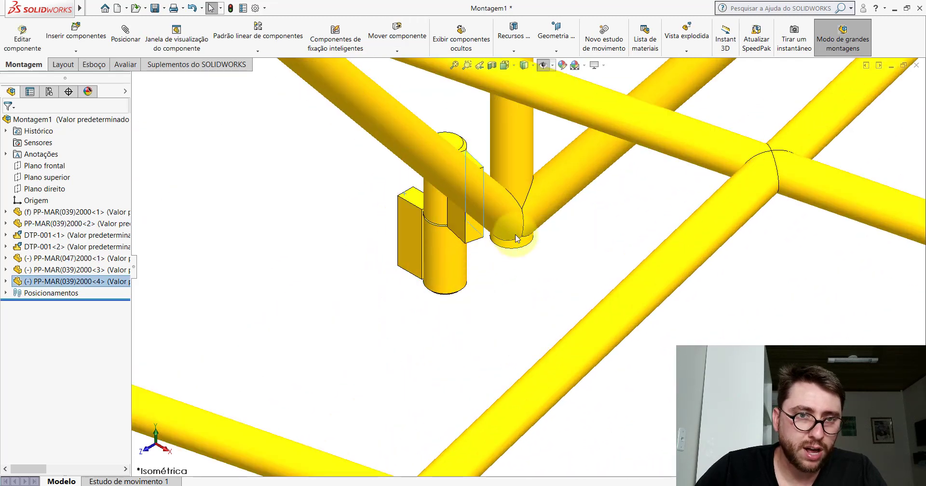
pyautogui.moveTo(516, 238); pyautogui.dragTo(476, 97)
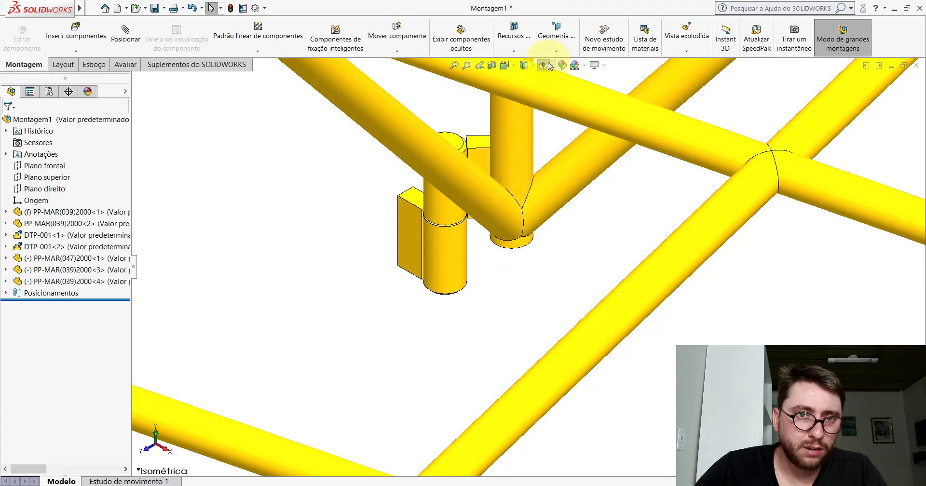
pyautogui.click(546, 65)
pyautogui.scroll(3, 505, 220)
pyautogui.moveTo(505, 220); pyautogui.dragTo(572, 222, button='middle')
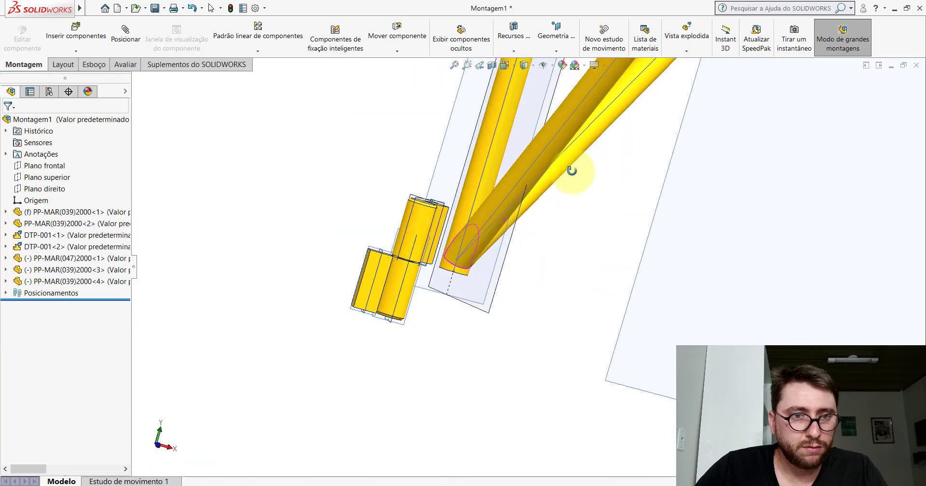
# Step: Add a parallel mate, Paralelo1, between Plano1 of one tube and Plano5 of the other
pyautogui.click(124, 40)
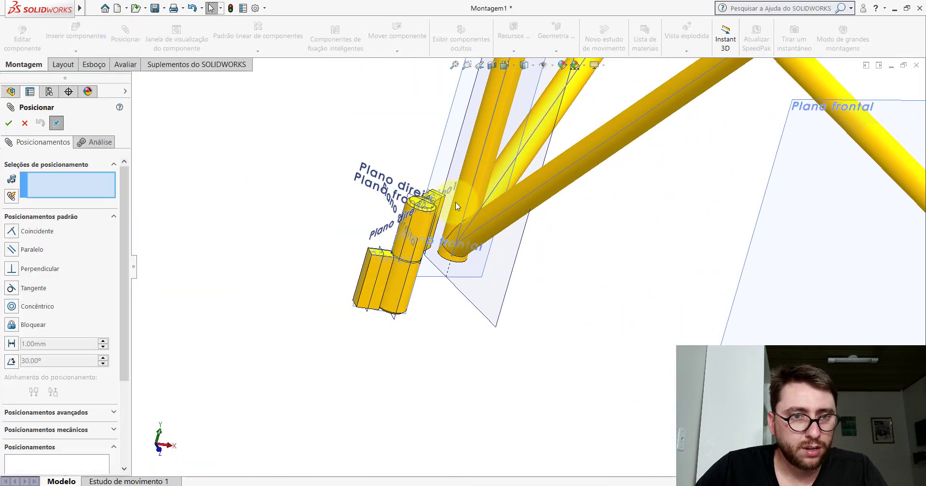
pyautogui.scroll(3, 456, 202)
pyautogui.scroll(2, 455, 211)
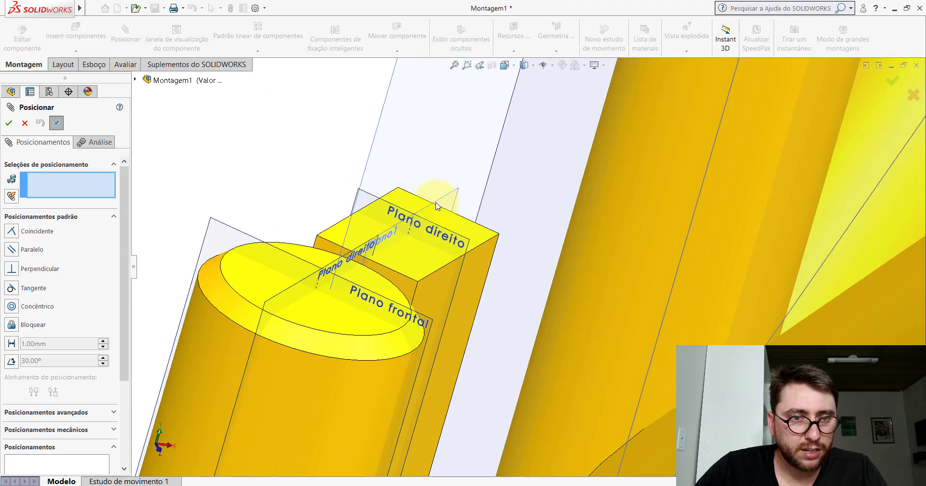
pyautogui.click(437, 206)
pyautogui.scroll(-2, 482, 222)
pyautogui.scroll(-3, 538, 238)
pyautogui.scroll(-2, 521, 256)
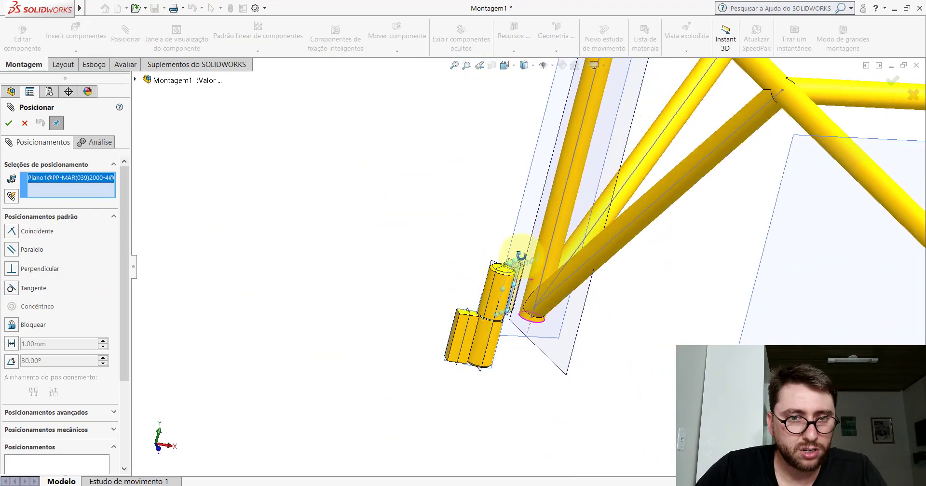
pyautogui.moveTo(521, 256); pyautogui.dragTo(533, 331, button='middle')
pyautogui.scroll(2, 540, 329)
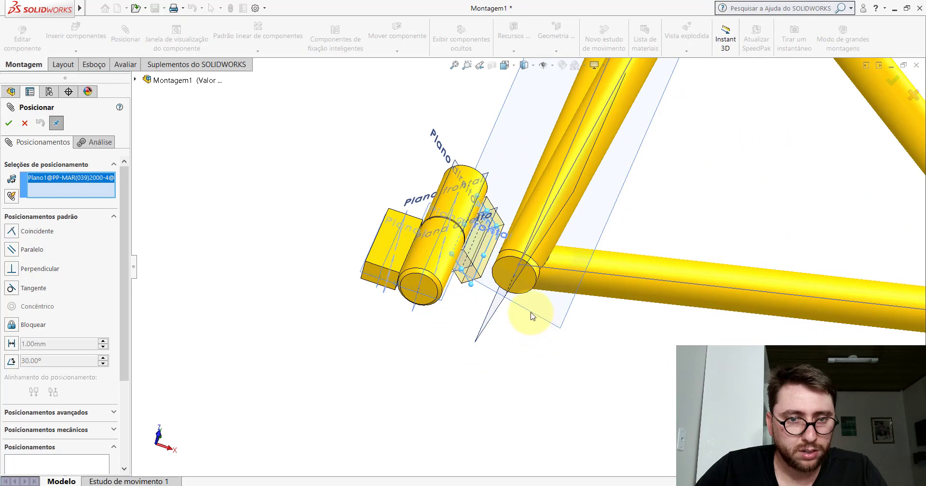
pyautogui.click(532, 316)
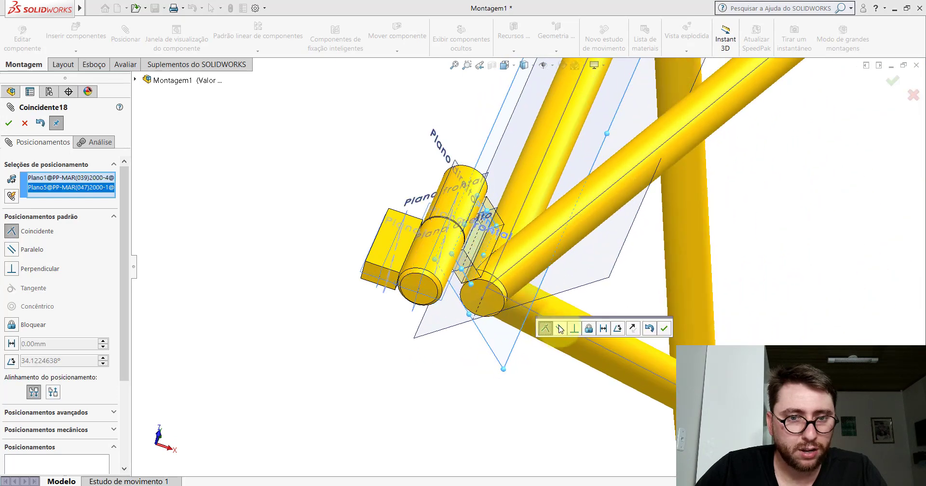
pyautogui.click(560, 329)
pyautogui.click(664, 329)
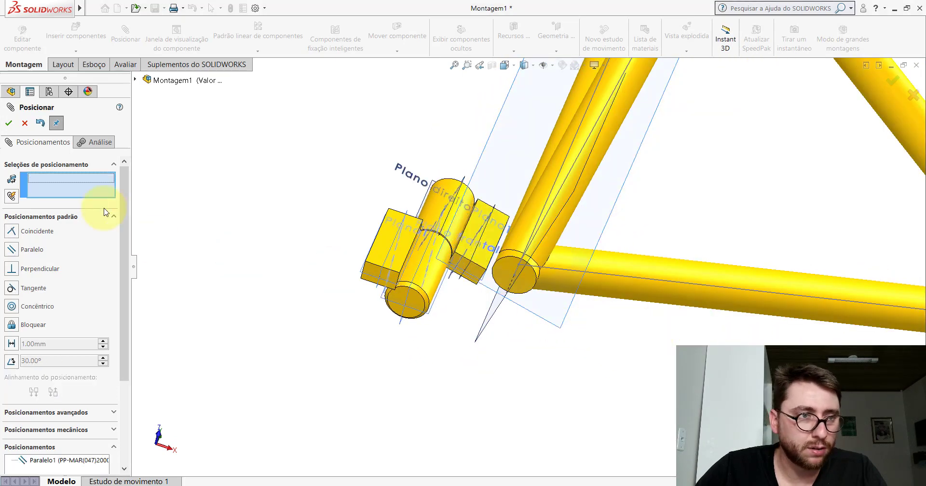
pyautogui.click(24, 124)
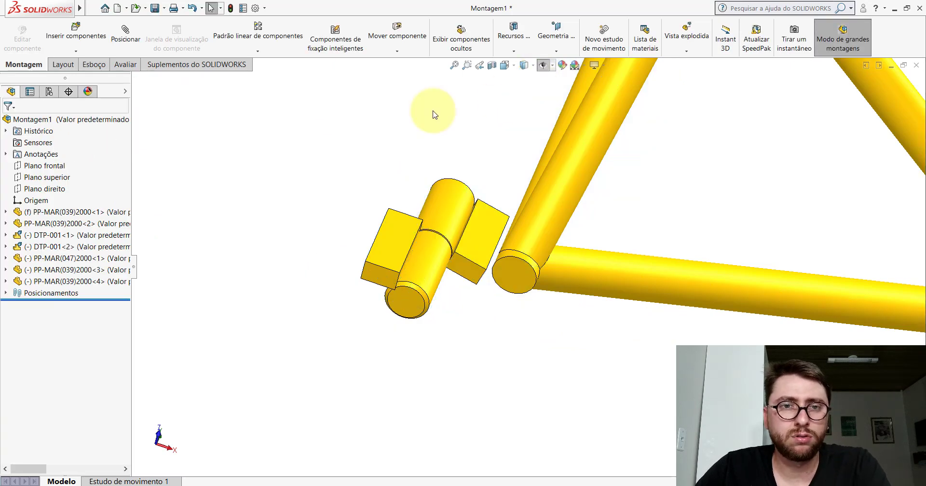
# Step: Switch to Isometric and swing the frame by dragging the hinge part
pyautogui.click(512, 69)
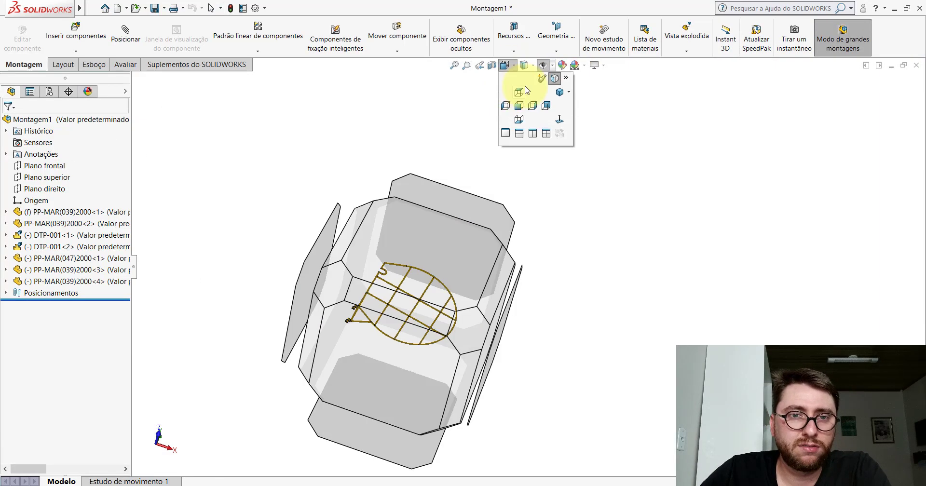
pyautogui.click(560, 95)
pyautogui.scroll(8, 482, 231)
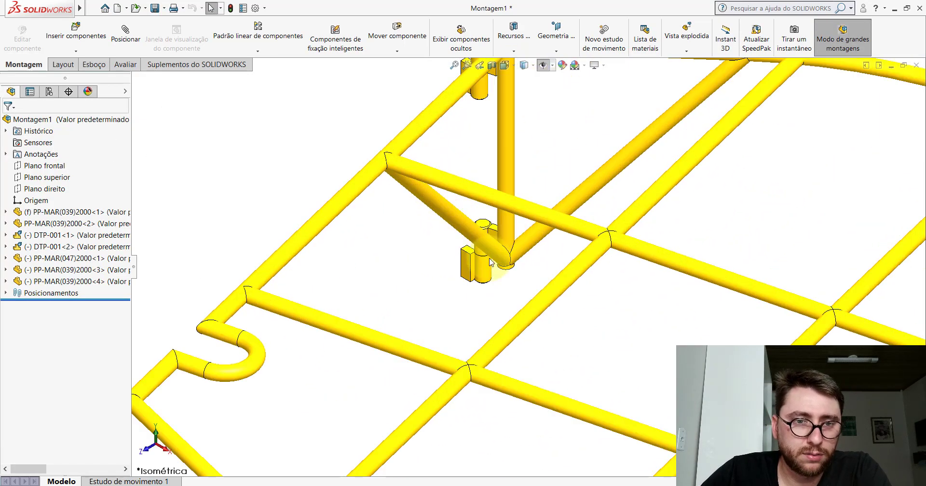
pyautogui.moveTo(482, 231); pyautogui.dragTo(485, 286, button='middle')
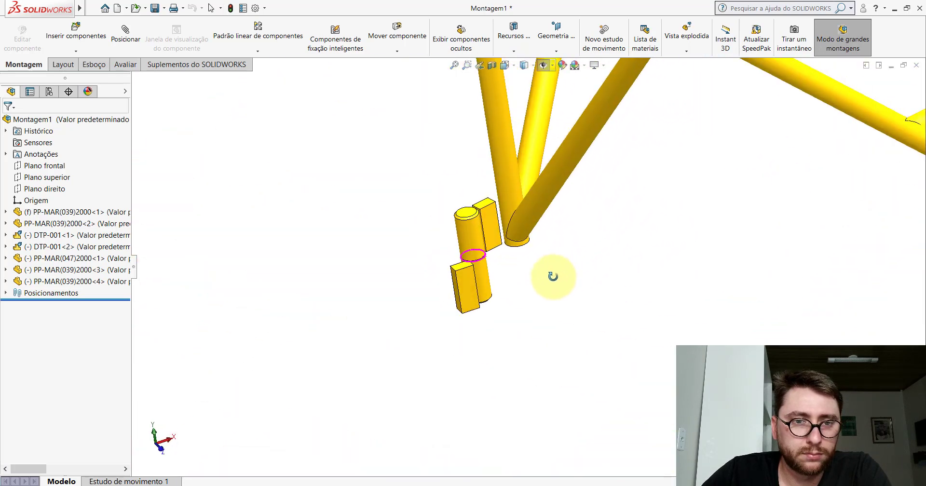
pyautogui.moveTo(485, 286)
pyautogui.mouseDown()
pyautogui.moveTo(465, 279)
pyautogui.moveTo(428, 290)
pyautogui.moveTo(407, 313)
pyautogui.mouseUp()
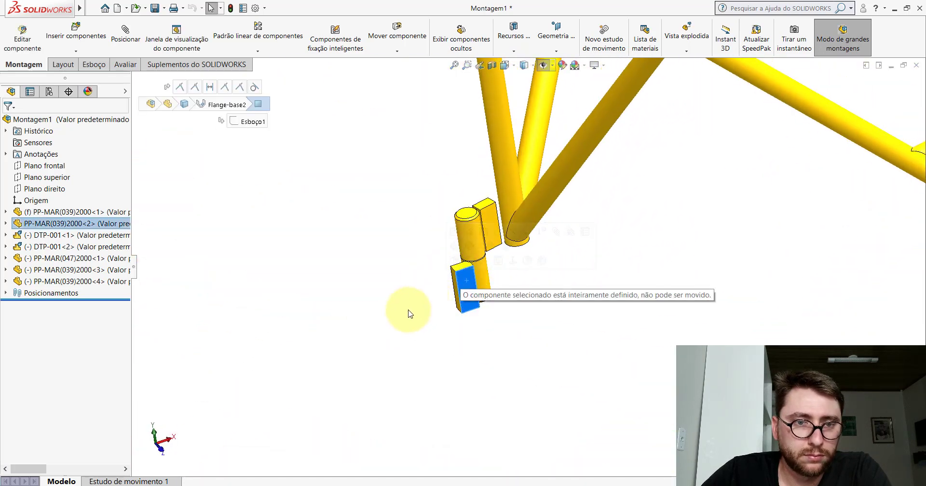
pyautogui.click(407, 312)
pyautogui.moveTo(484, 265); pyautogui.dragTo(456, 273)
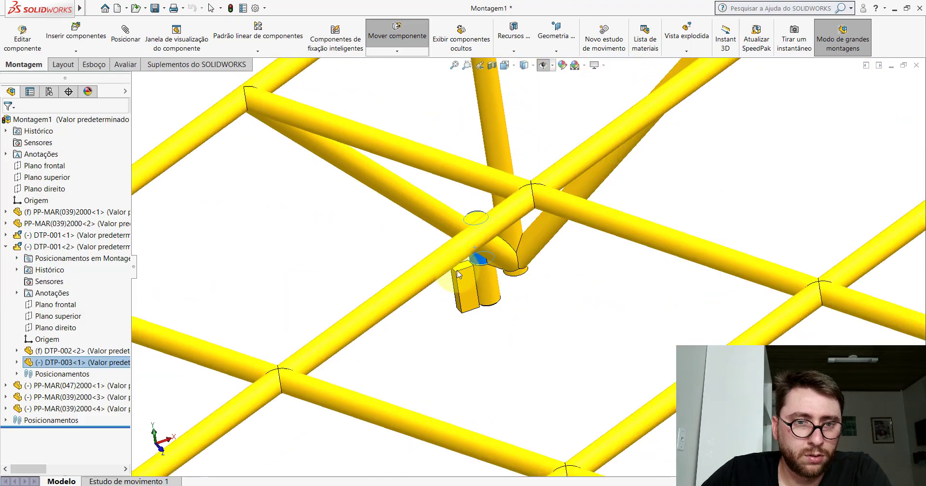
# Step: Return to Isometric and drag the grid frame to a new angle around its hinges
pyautogui.click(505, 65)
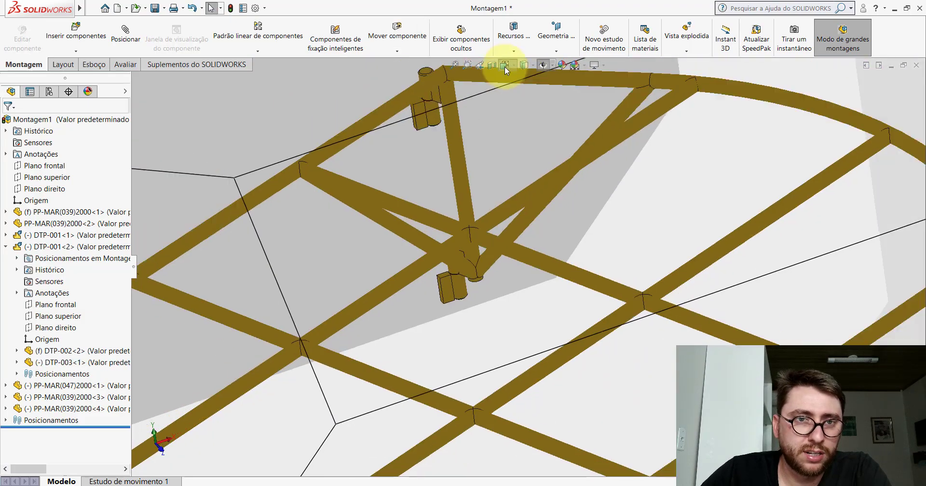
pyautogui.click(534, 104)
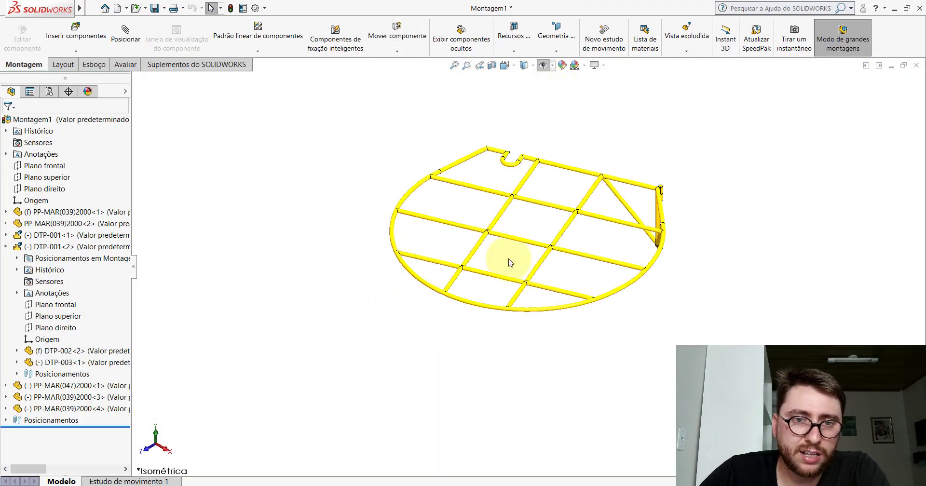
pyautogui.scroll(-5, 638, 261)
pyautogui.moveTo(336, 205)
pyautogui.mouseDown()
pyautogui.moveTo(550, 276)
pyautogui.moveTo(597, 208)
pyautogui.mouseUp()
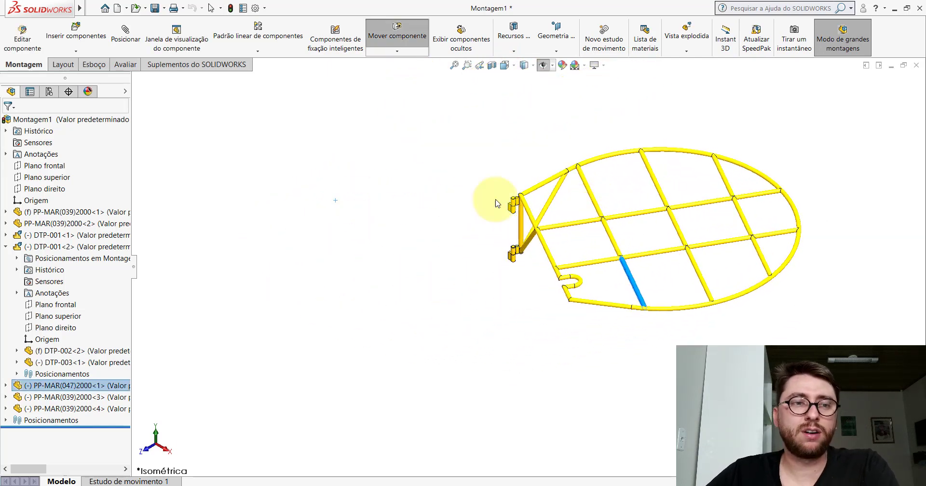
pyautogui.click(9, 249)
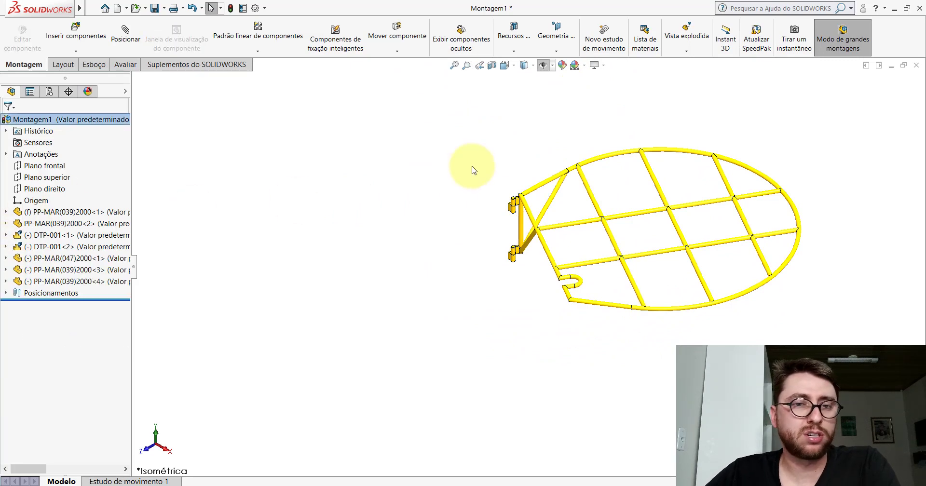
# Step: Zoom in on the upper hinge and select DTP-001<1> in the tree
pyautogui.scroll(-2, 545, 222)
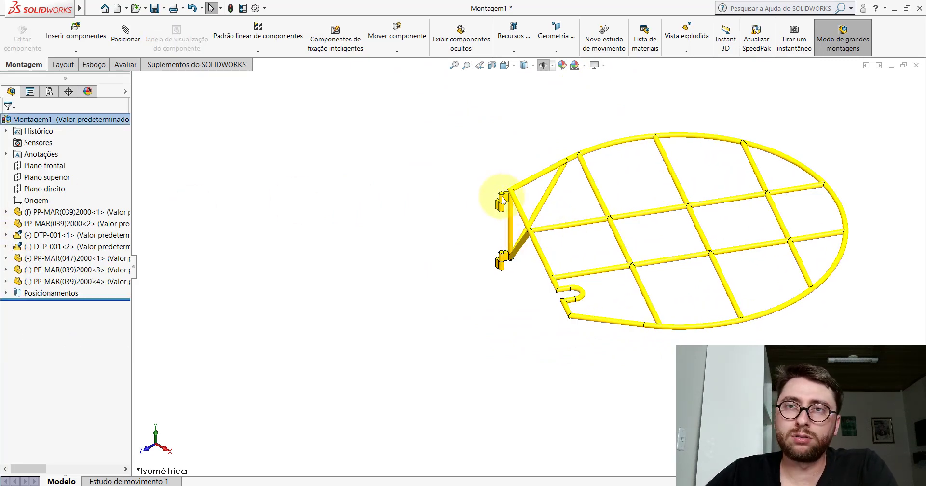
pyautogui.scroll(-2, 511, 210)
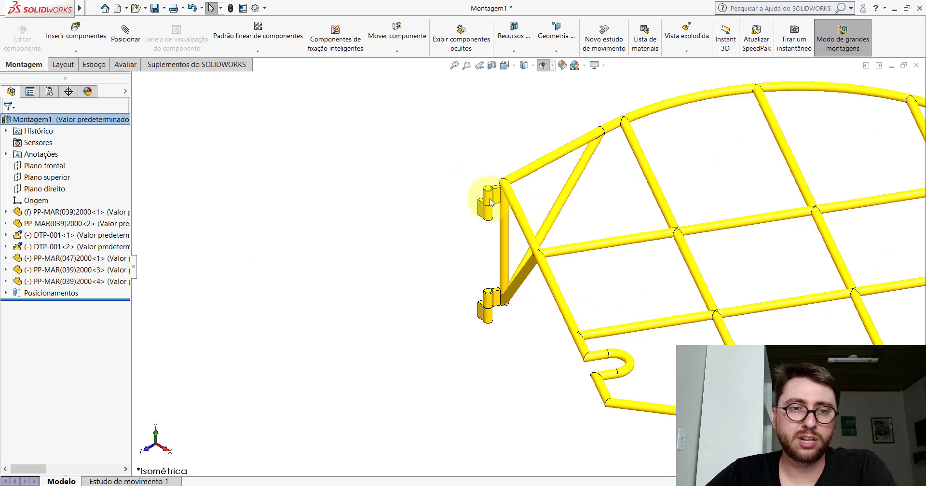
pyautogui.scroll(-1, 490, 203)
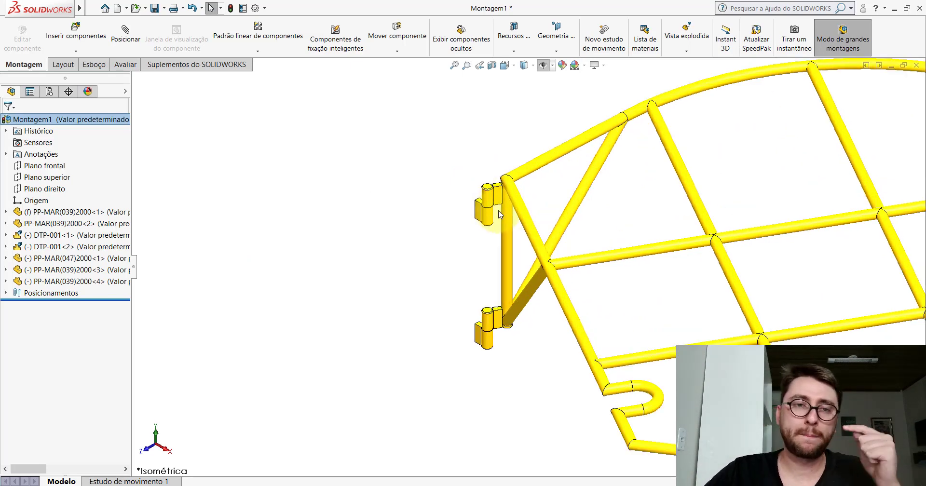
pyautogui.scroll(-1, 490, 210)
pyautogui.scroll(-2, 487, 220)
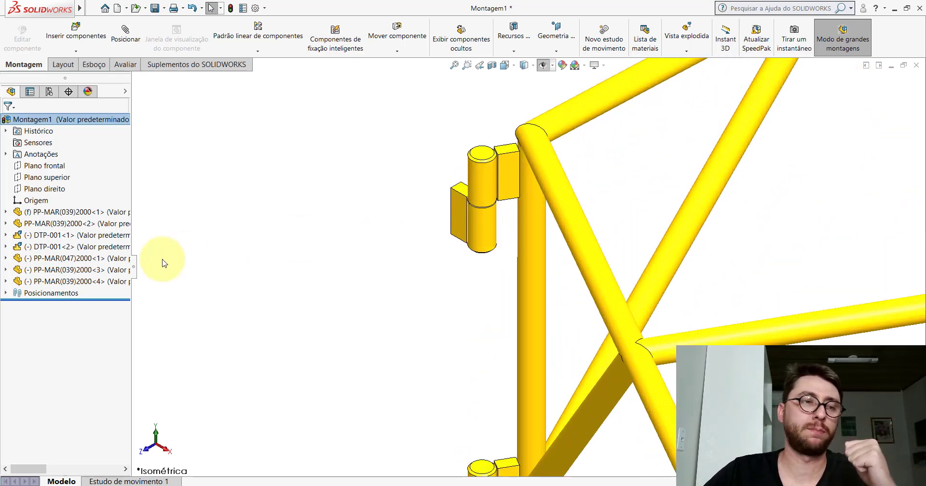
pyautogui.click(43, 235)
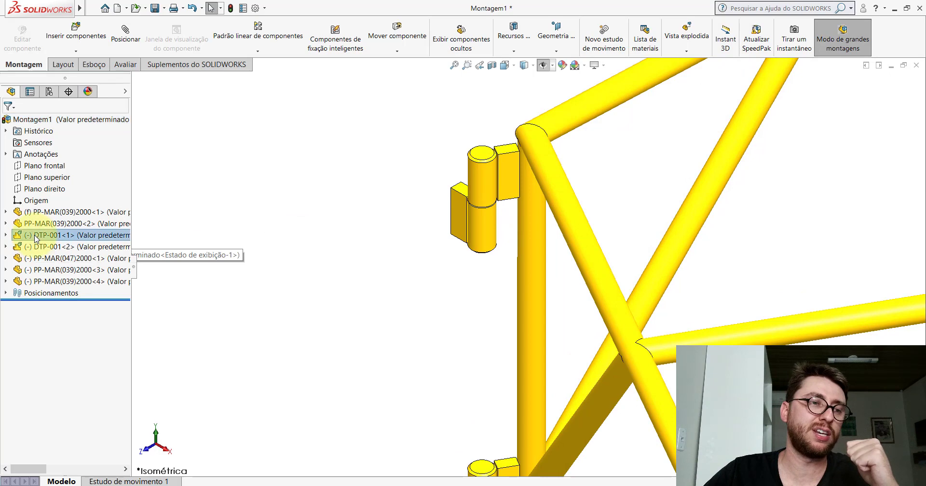
# Step: Reselect the upper hinge DTP-001<1> to open it in its own window
pyautogui.click(247, 265)
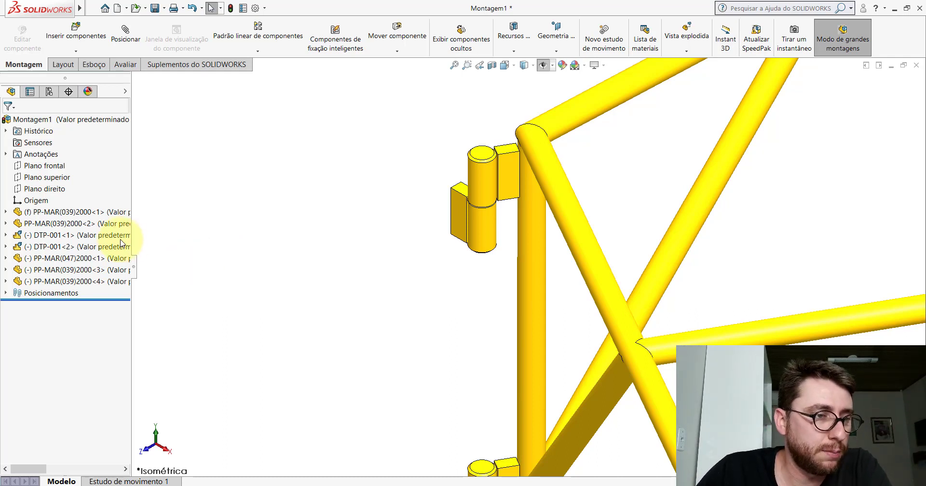
pyautogui.click(53, 235)
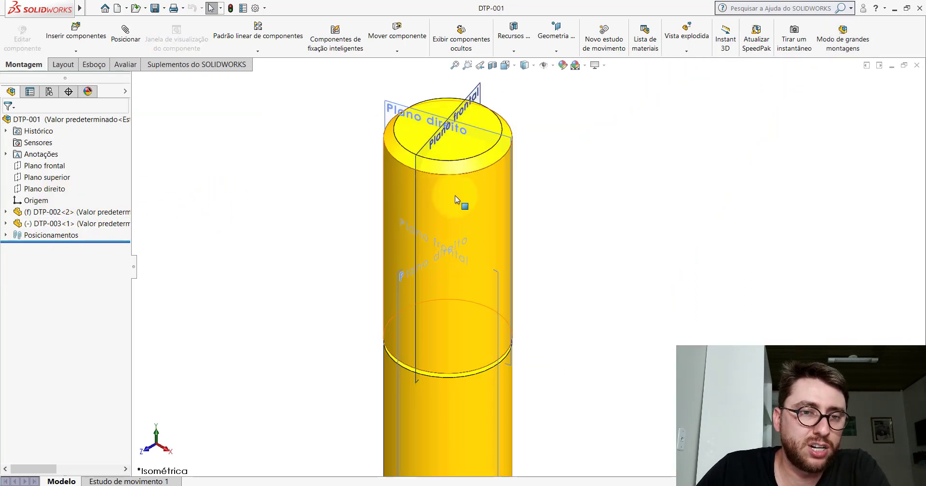
# Step: Rotate hinge leaf DTP-003 around its pin, then close DTP-001 with Salvar tudo and rebuild
pyautogui.moveTo(456, 195)
pyautogui.mouseDown()
pyautogui.moveTo(359, 198)
pyautogui.moveTo(510, 188)
pyautogui.moveTo(431, 202)
pyautogui.mouseUp()
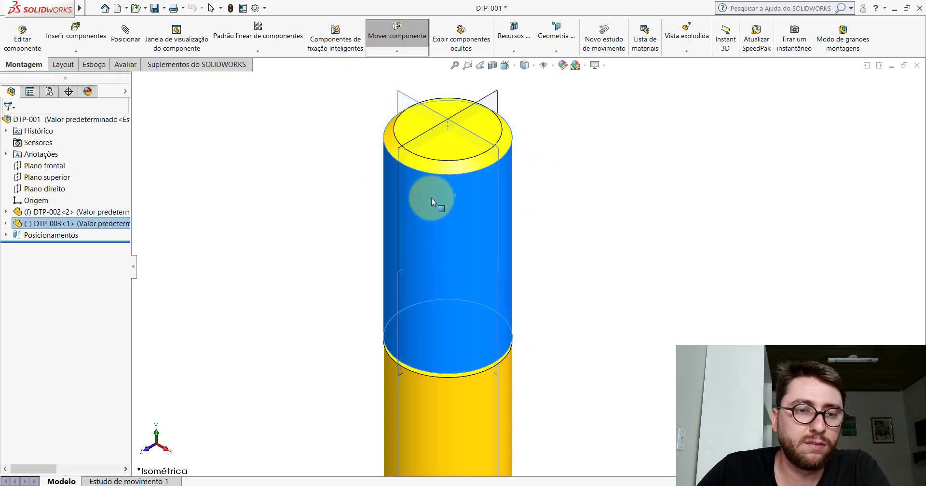
pyautogui.click(886, 139)
pyautogui.click(919, 63)
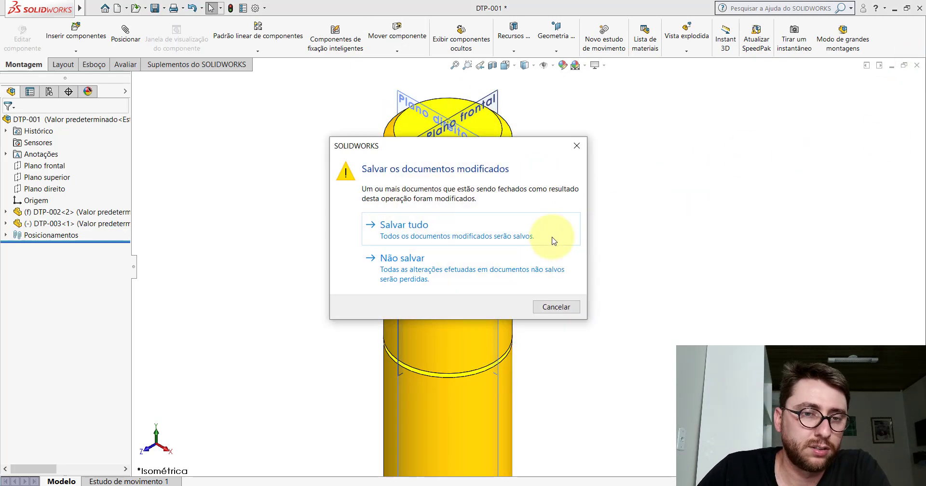
pyautogui.click(554, 238)
pyautogui.click(488, 203)
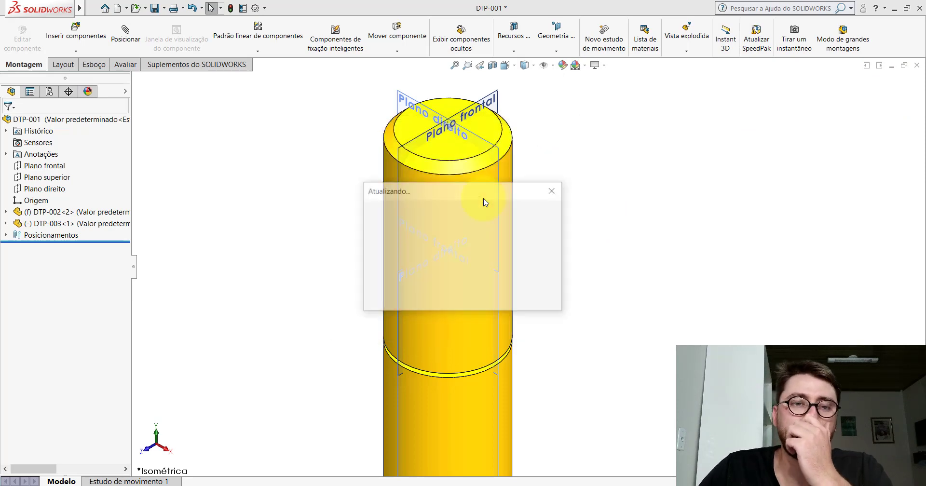
pyautogui.scroll(3, 526, 245)
# Step: Swing the gate frame about its hinges and check the DTP-001<1> and DTP-001<2> hinges
pyautogui.scroll(-4, 555, 266)
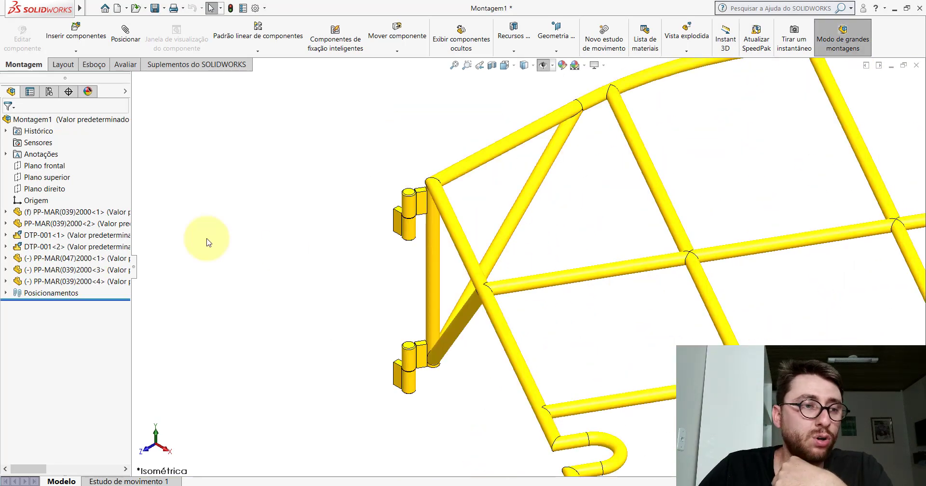
pyautogui.click(47, 236)
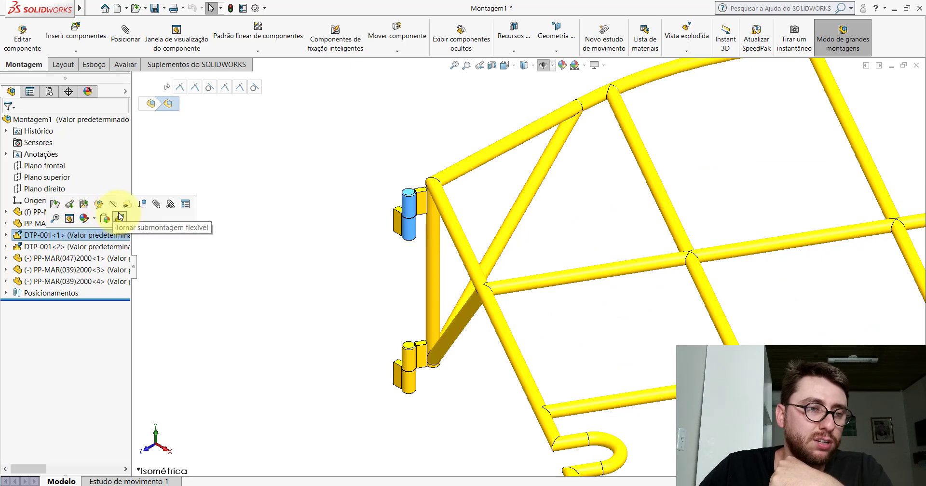
pyautogui.click(260, 259)
pyautogui.scroll(3, 579, 278)
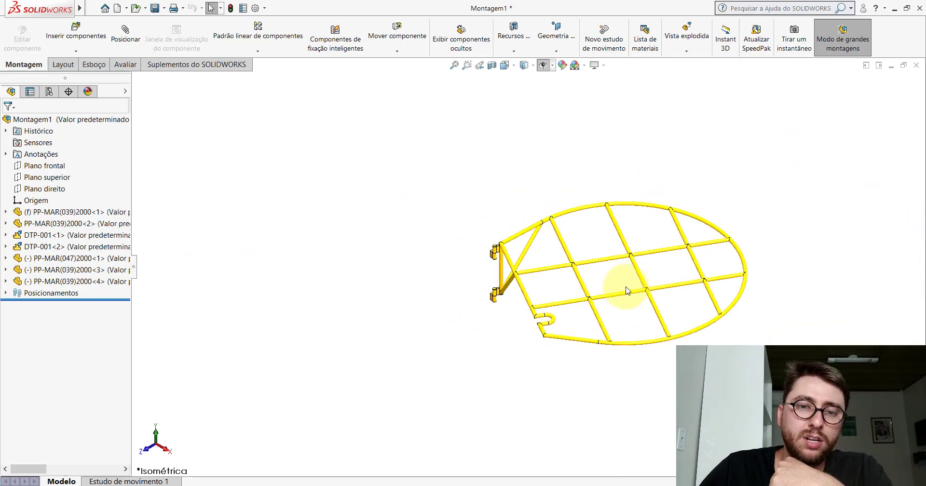
pyautogui.scroll(-1, 562, 246)
pyautogui.moveTo(563, 247); pyautogui.dragTo(538, 275)
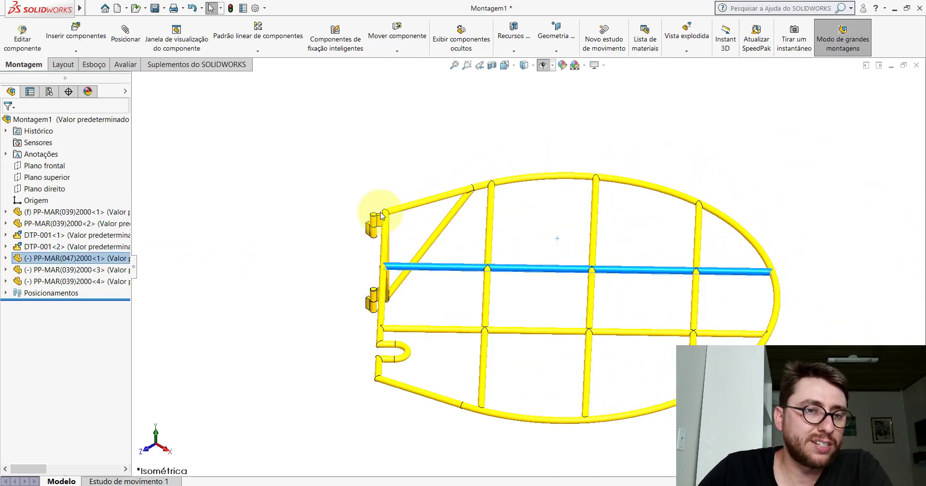
pyautogui.click(235, 209)
pyautogui.click(48, 237)
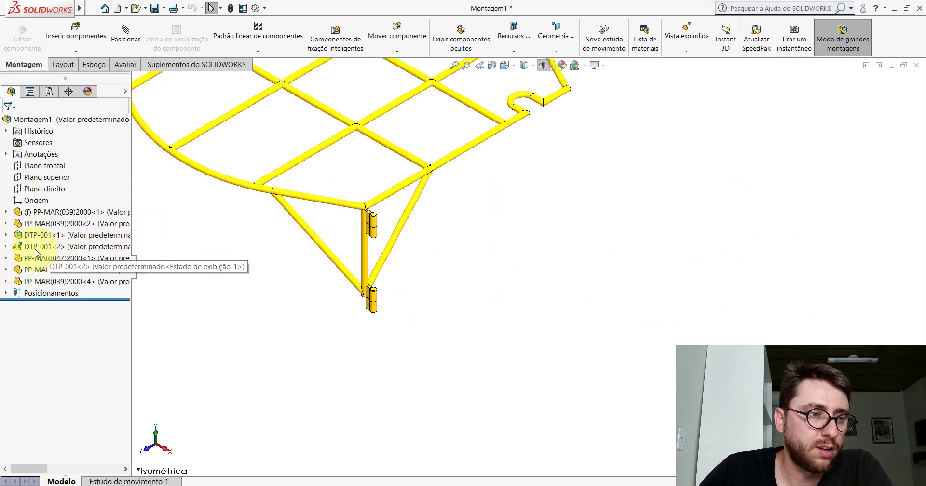
pyautogui.click(97, 247)
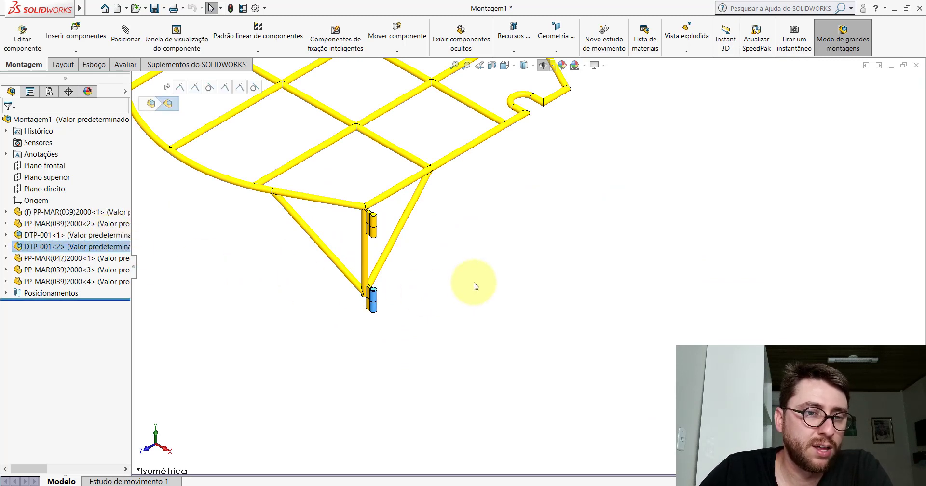
pyautogui.click(425, 310)
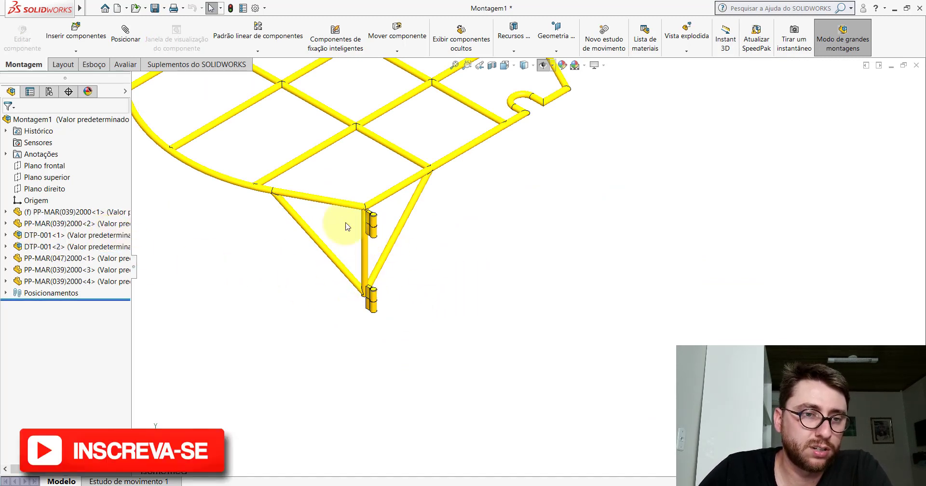
pyautogui.click(450, 161)
pyautogui.click(314, 256)
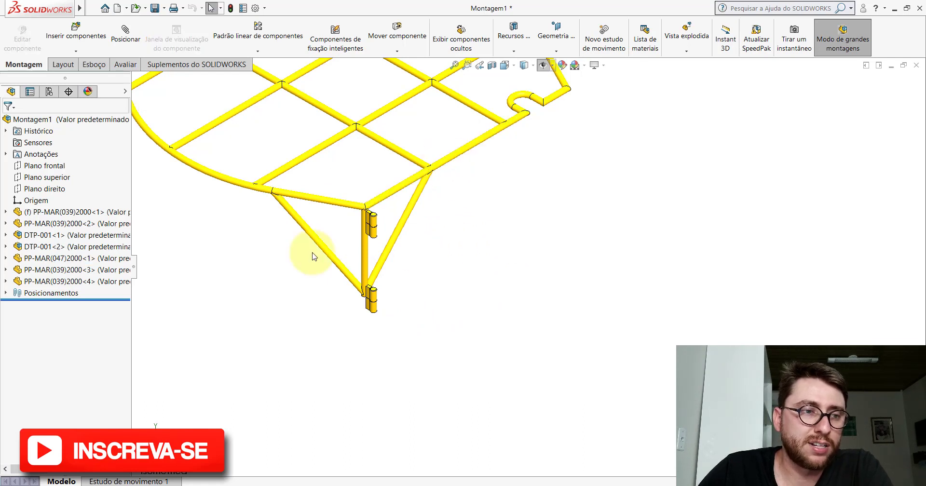
# Step: Make DTP-001<2> a flexible subassembly and swing the grid frame to a new hinge angle
pyautogui.click(41, 237)
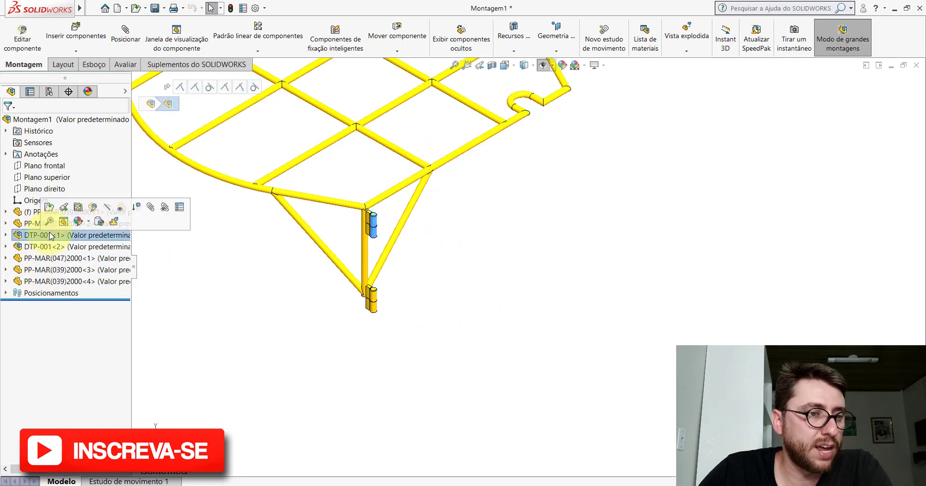
pyautogui.click(106, 246)
pyautogui.click(126, 230)
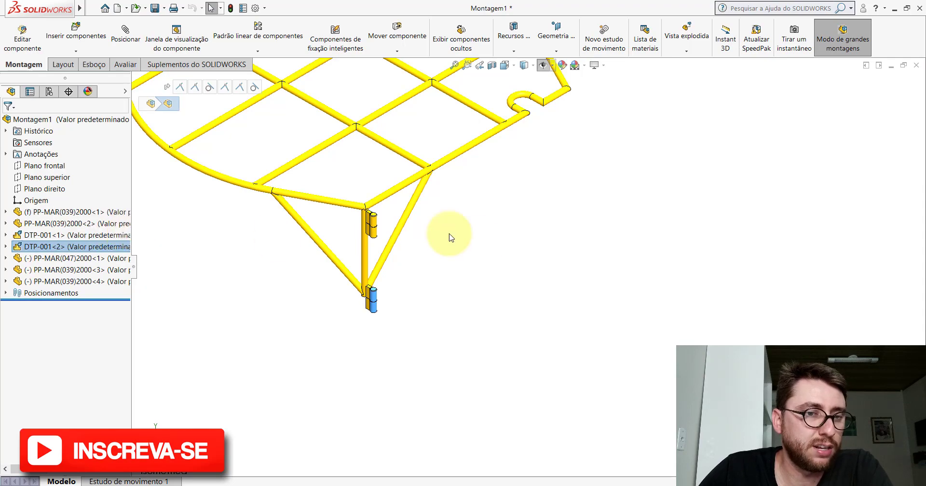
pyautogui.moveTo(404, 107)
pyautogui.mouseDown()
pyautogui.moveTo(331, 331)
pyautogui.moveTo(434, 299)
pyautogui.mouseUp()
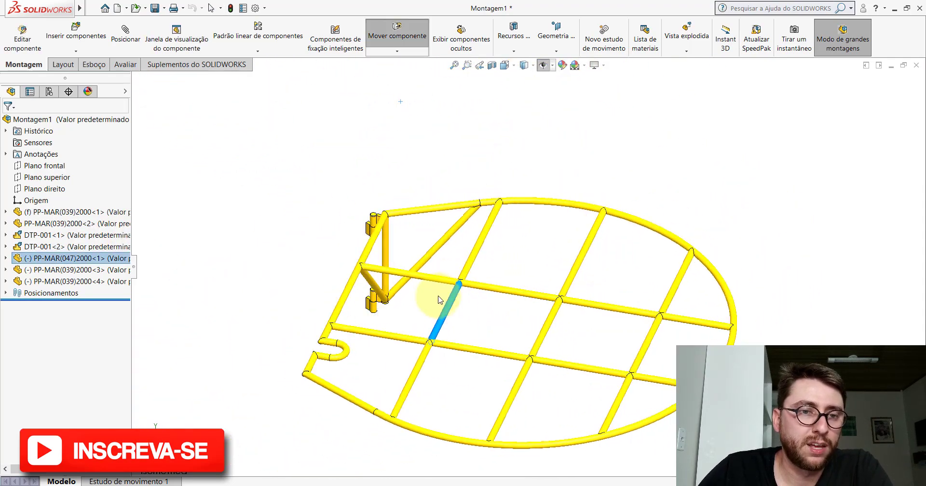
pyautogui.click(385, 91)
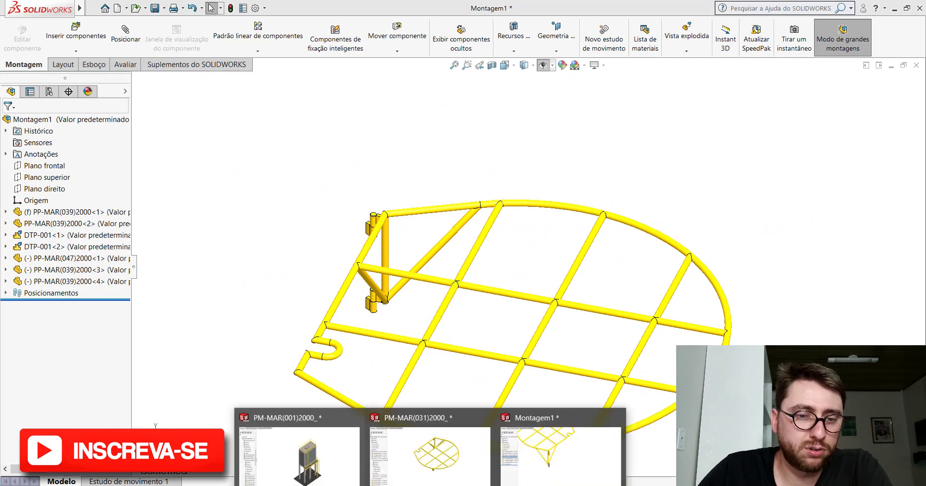
pyautogui.click(465, 456)
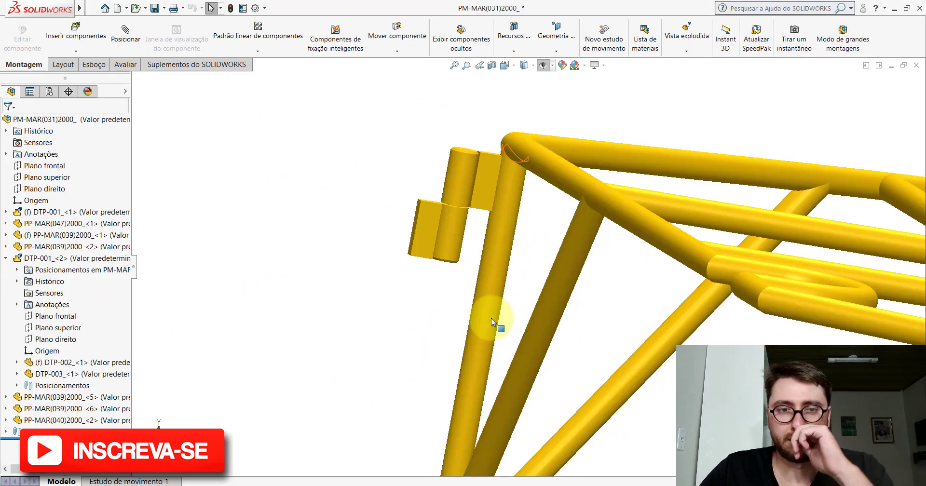
pyautogui.click(504, 64)
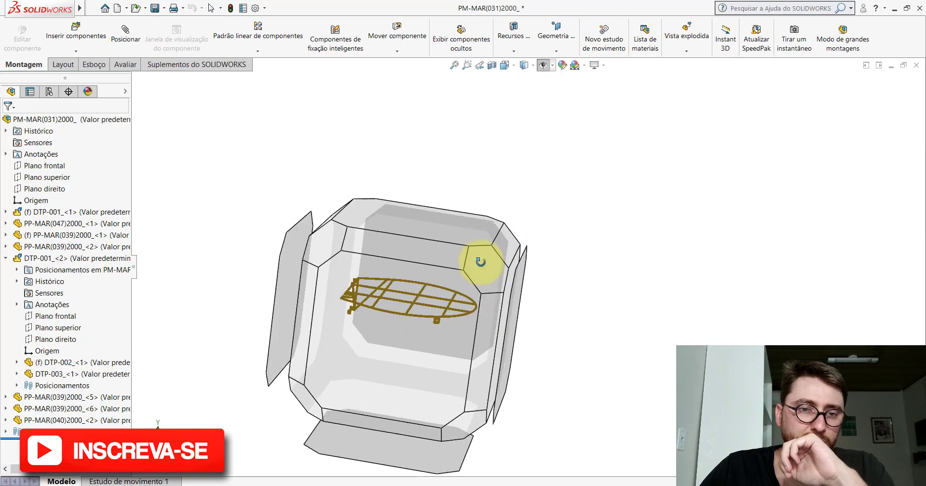
pyautogui.click(478, 265)
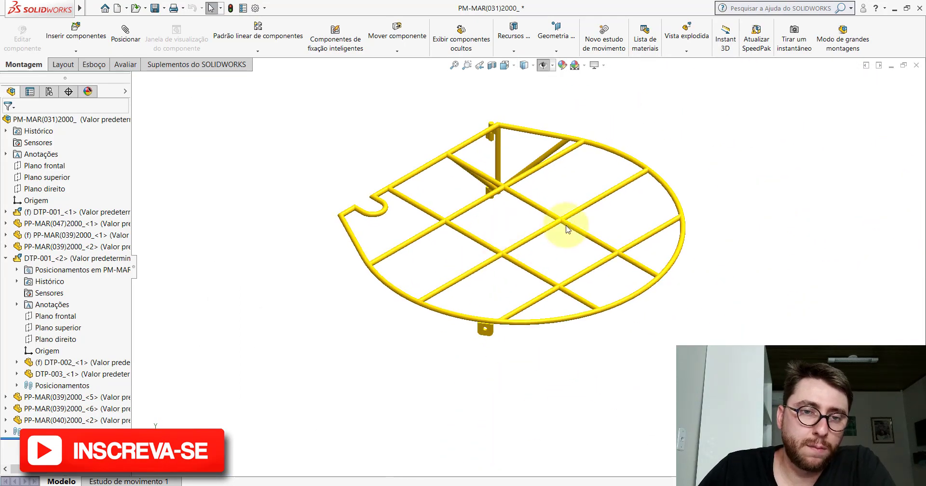
pyautogui.moveTo(529, 235); pyautogui.dragTo(738, 79, button='middle')
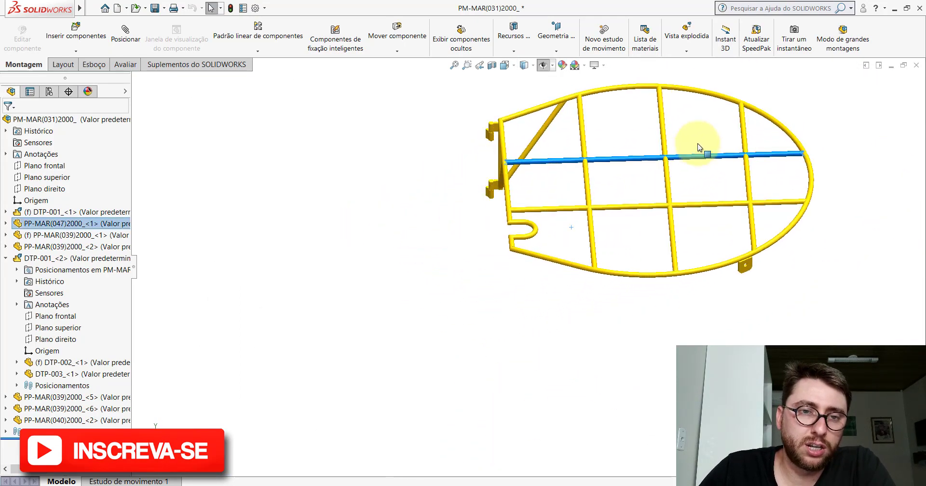
pyautogui.click(509, 314)
pyautogui.press('f')
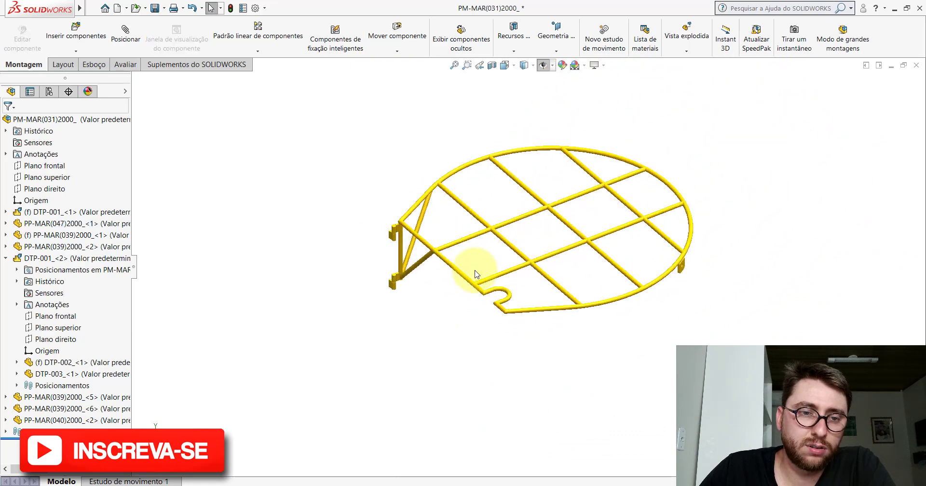
pyautogui.moveTo(453, 269)
pyautogui.mouseDown(button='middle')
pyautogui.moveTo(480, 263)
pyautogui.moveTo(535, 214)
pyautogui.mouseUp(button='middle')
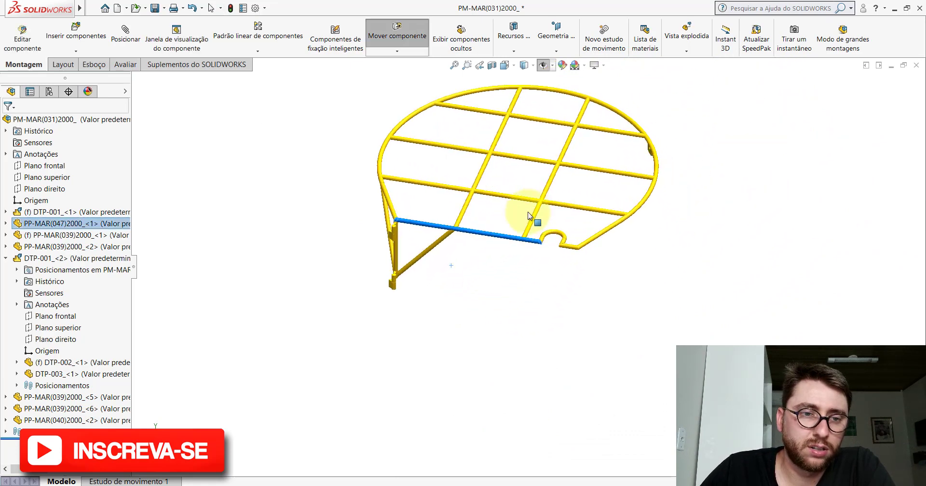
pyautogui.click(53, 223)
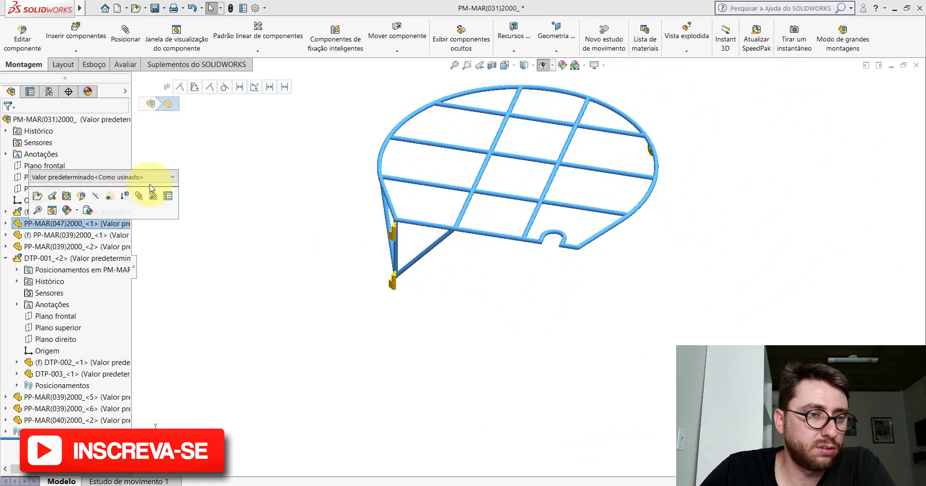
pyautogui.click(159, 140)
pyautogui.click(154, 160)
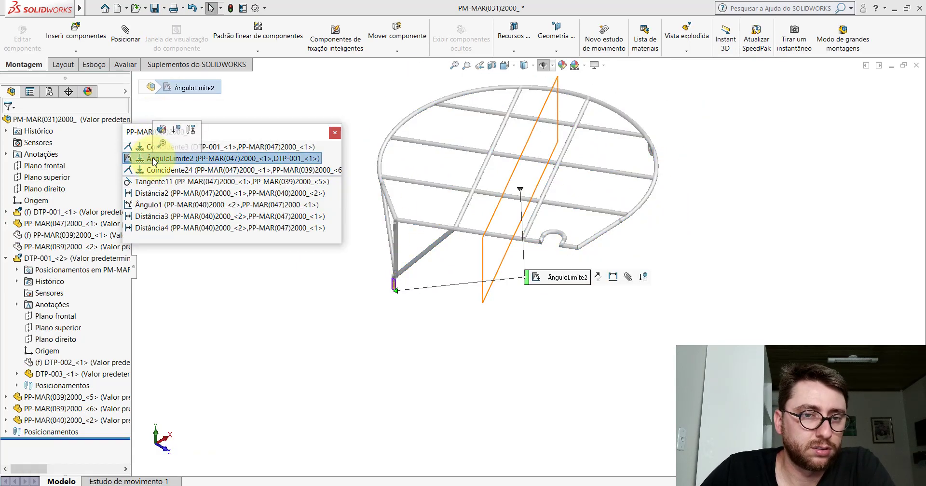
pyautogui.click(165, 133)
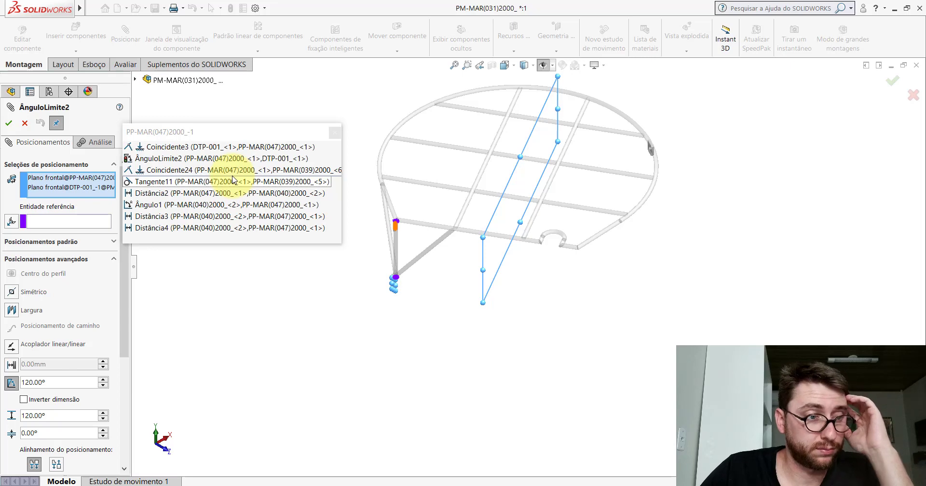
pyautogui.press('Return')
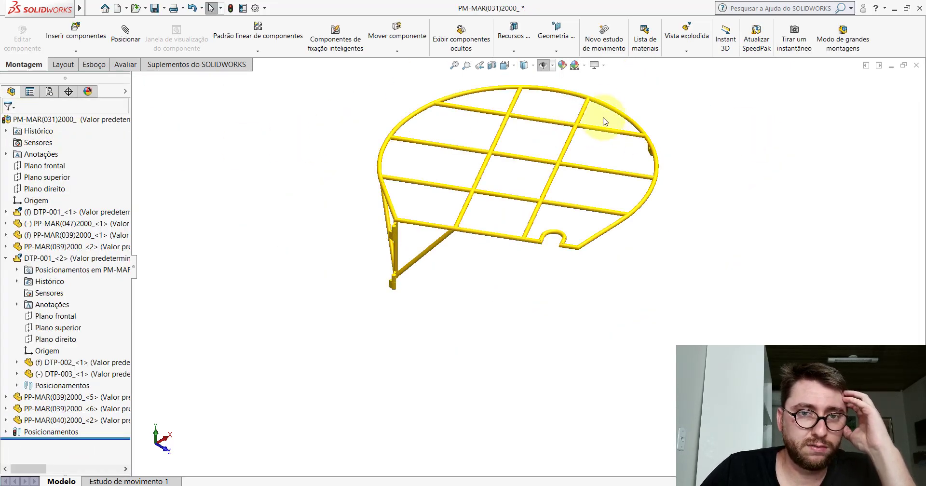
pyautogui.moveTo(604, 105)
pyautogui.mouseDown()
pyautogui.moveTo(443, 342)
pyautogui.moveTo(606, 201)
pyautogui.moveTo(492, 151)
pyautogui.moveTo(595, 213)
pyautogui.moveTo(507, 315)
pyautogui.moveTo(400, 294)
pyautogui.mouseUp()
pyautogui.press('Escape')
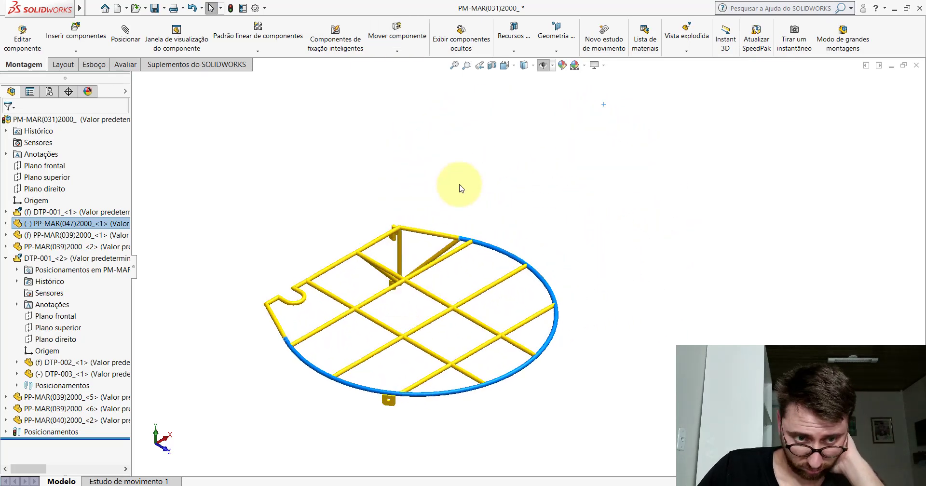
pyautogui.click(424, 193)
pyautogui.click(68, 223)
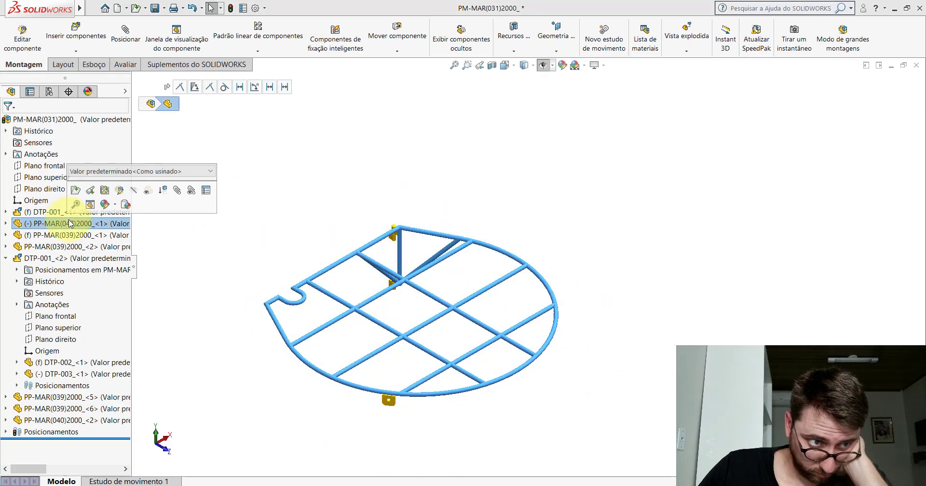
pyautogui.click(228, 209)
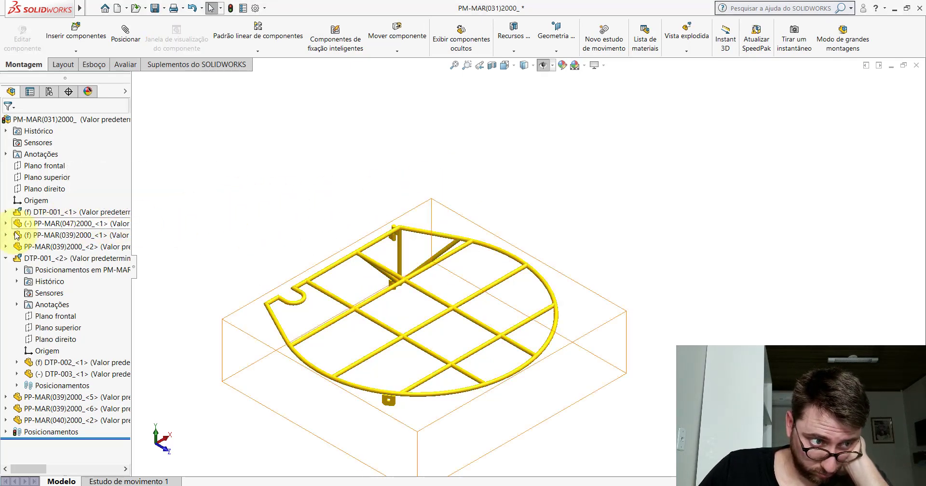
pyautogui.click(6, 258)
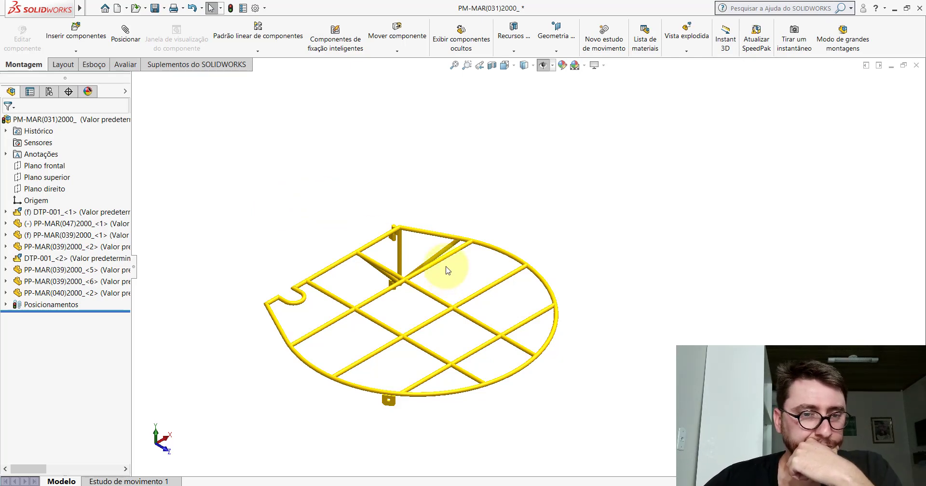
pyautogui.click(48, 224)
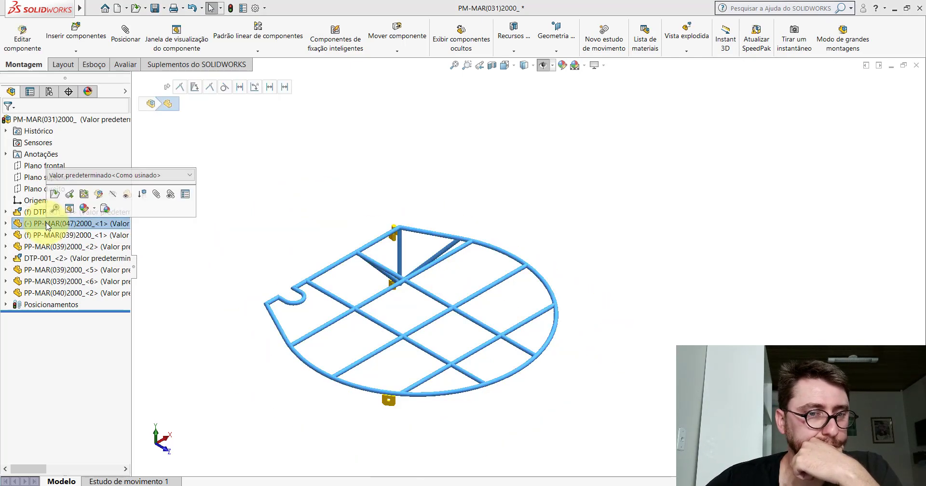
pyautogui.click(172, 195)
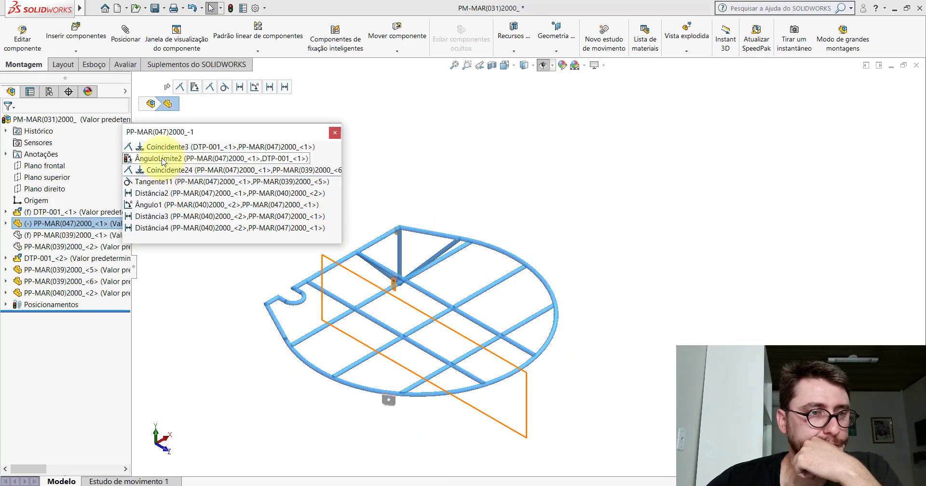
pyautogui.click(170, 129)
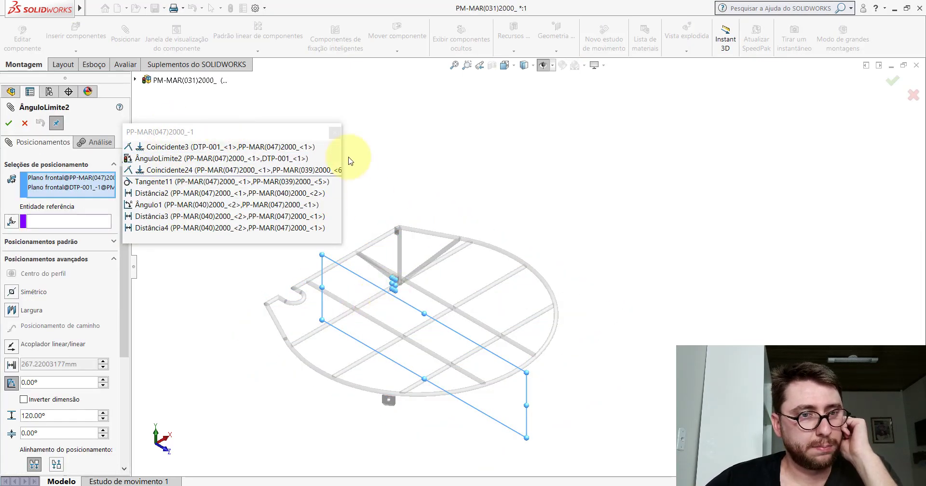
pyautogui.click(336, 136)
pyautogui.click(8, 123)
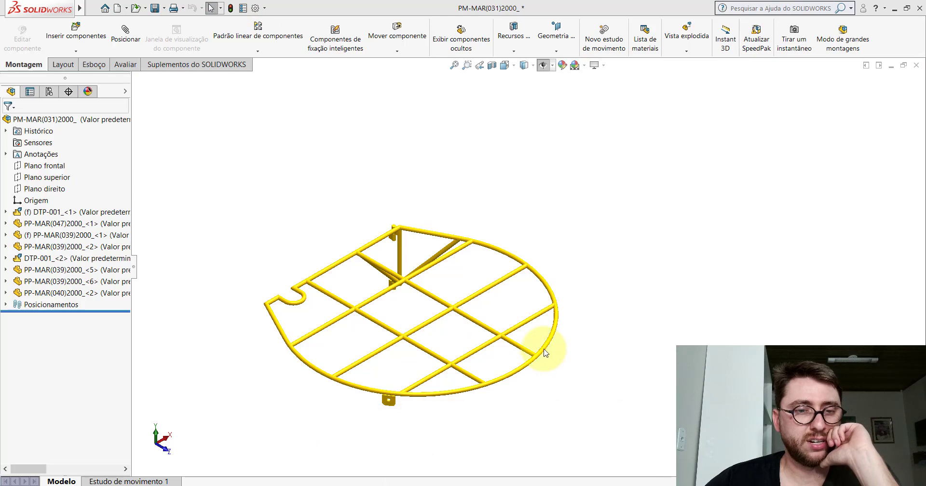
pyautogui.hotkey('ctrl', 'Tab')
pyautogui.press('f')
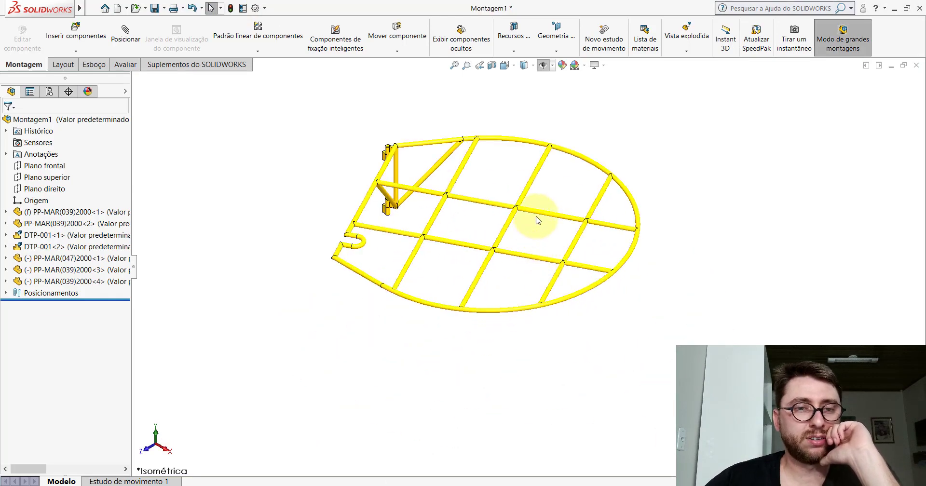
# Step: Swing the frame further on its hinges and display Plano frontal, Plano5 and Plano6
pyautogui.moveTo(538, 220)
pyautogui.mouseDown()
pyautogui.moveTo(495, 181)
pyautogui.moveTo(589, 93)
pyautogui.moveTo(341, 90)
pyautogui.moveTo(252, 263)
pyautogui.moveTo(535, 135)
pyautogui.moveTo(248, 207)
pyautogui.moveTo(503, 306)
pyautogui.moveTo(527, 306)
pyautogui.moveTo(472, 327)
pyautogui.mouseUp()
pyautogui.press('Escape')
pyautogui.press('Escape')
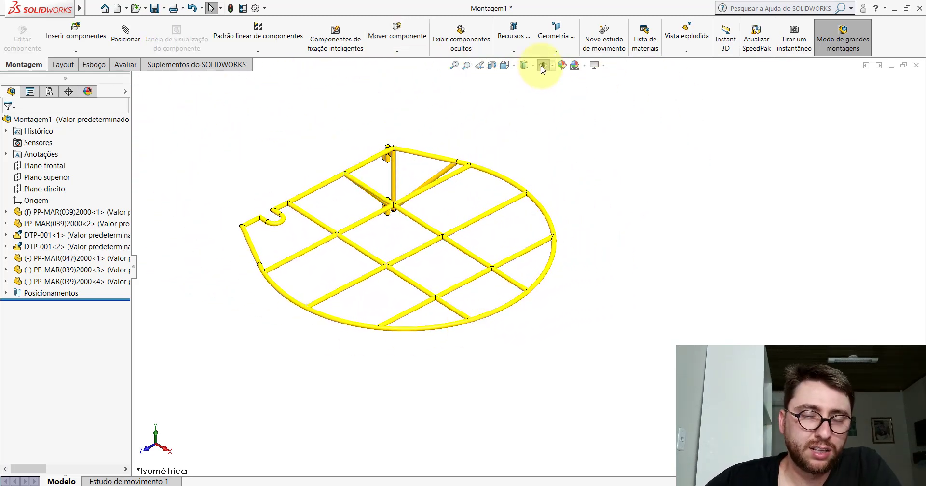
pyautogui.click(544, 67)
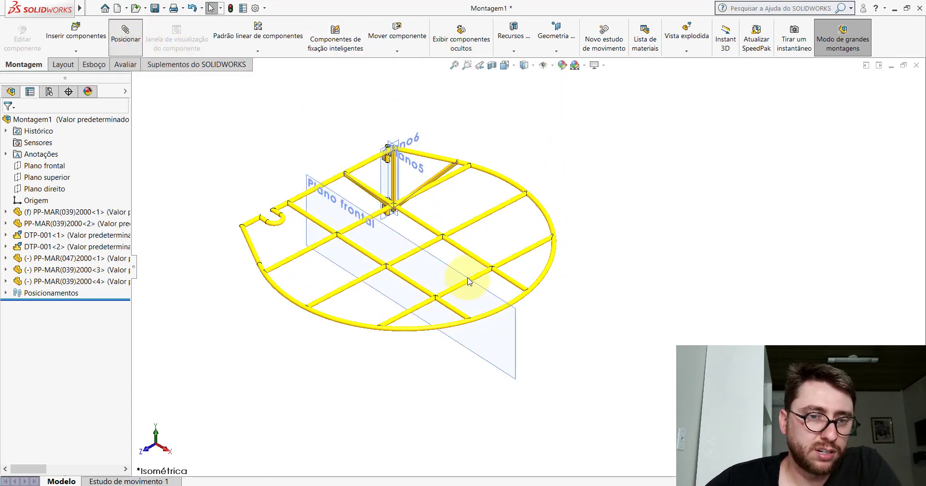
# Step: Start a mate pairing the tube's front plane with the hinge's Plano1
pyautogui.click(455, 270)
pyautogui.scroll(-5, 412, 181)
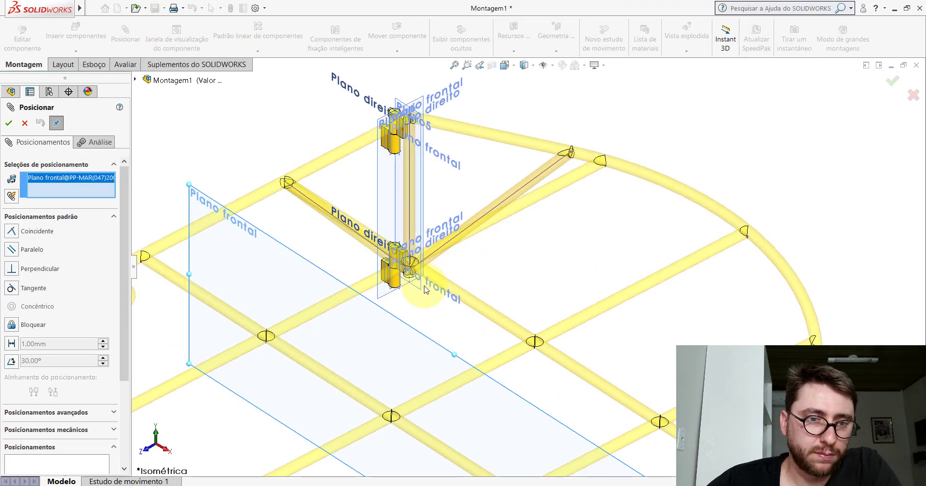
pyautogui.scroll(-5, 425, 289)
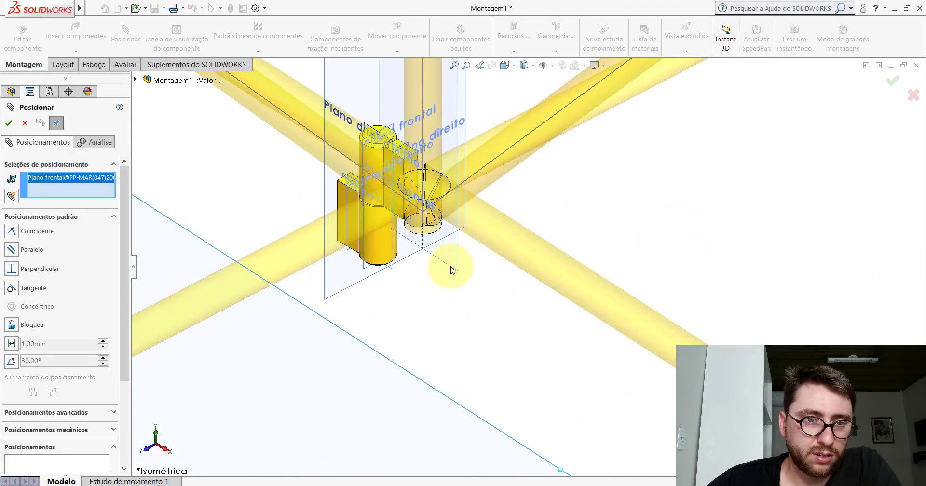
pyautogui.scroll(3, 452, 271)
pyautogui.scroll(5, 465, 268)
pyautogui.scroll(-3, 495, 289)
pyautogui.scroll(-2, 494, 310)
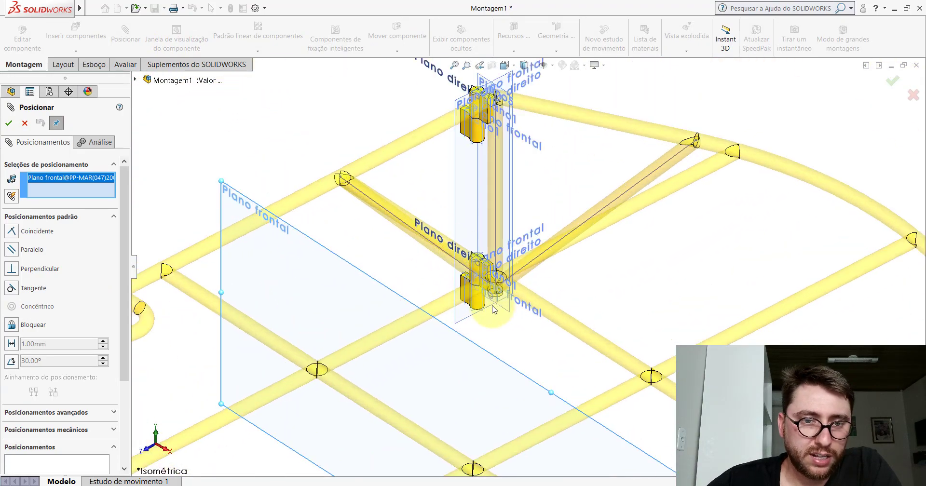
pyautogui.scroll(1, 495, 309)
pyautogui.scroll(1, 494, 307)
pyautogui.scroll(2, 493, 301)
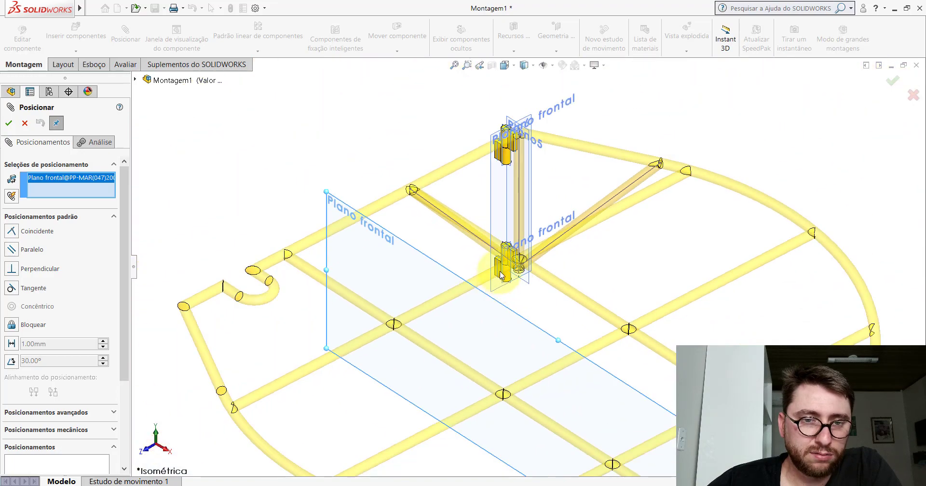
pyautogui.scroll(-2, 501, 275)
pyautogui.scroll(-2, 497, 269)
pyautogui.scroll(-2, 485, 246)
pyautogui.scroll(-2, 475, 232)
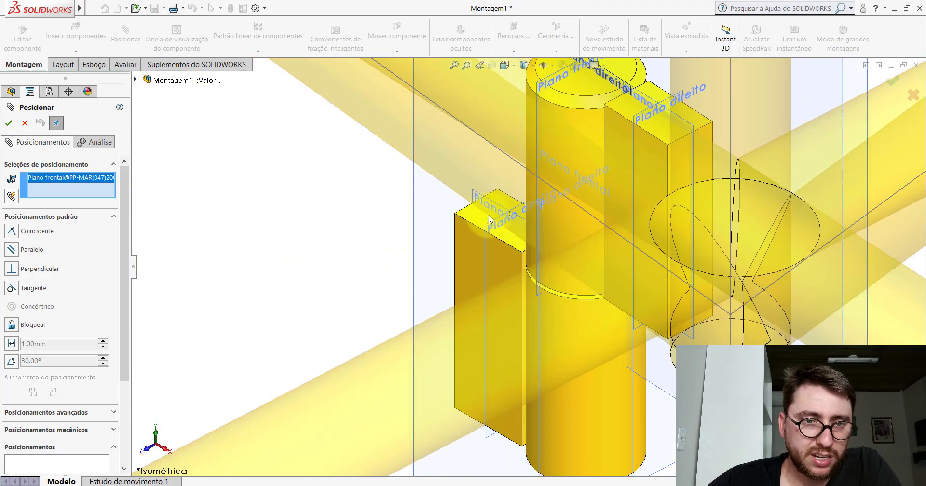
pyautogui.scroll(-2, 480, 231)
pyautogui.scroll(-2, 480, 223)
pyautogui.scroll(-1, 485, 223)
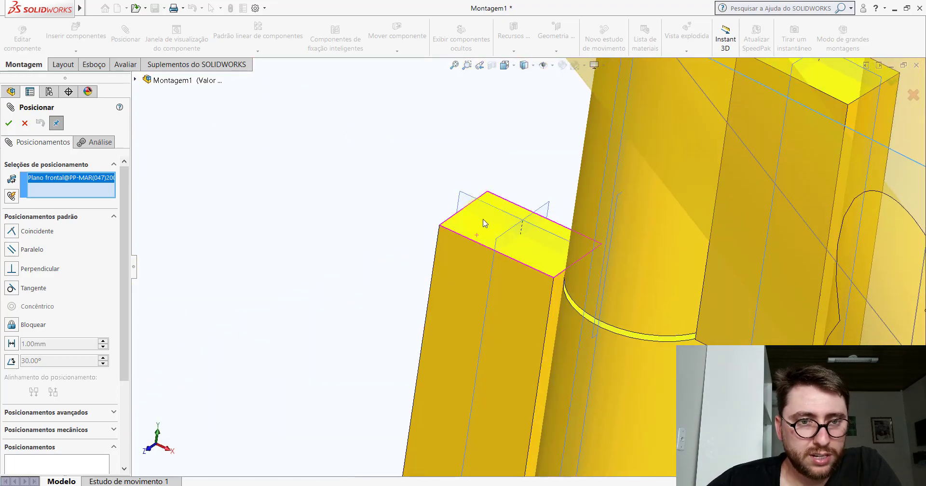
pyautogui.click(464, 199)
pyautogui.scroll(5, 492, 252)
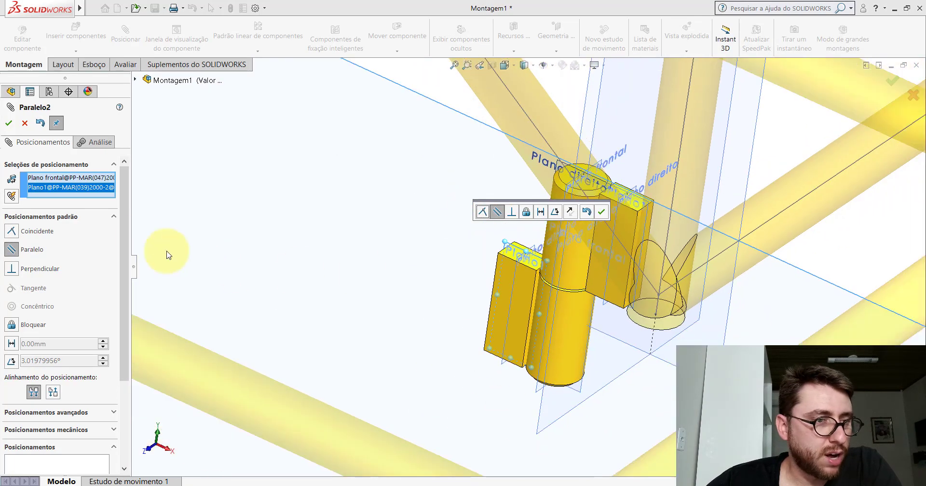
# Step: Make it a Limit Angle mate with 0° minimum and 120° maximum, and confirm
pyautogui.click(111, 218)
pyautogui.click(76, 235)
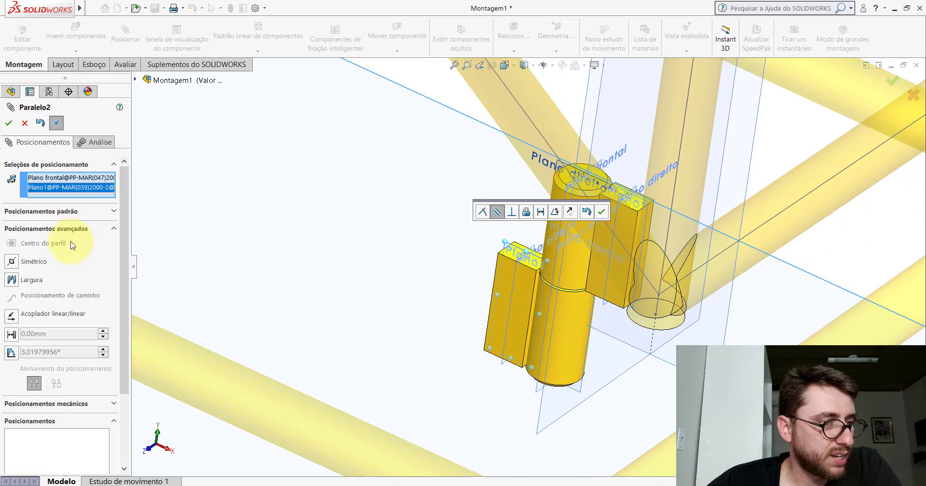
pyautogui.click(12, 353)
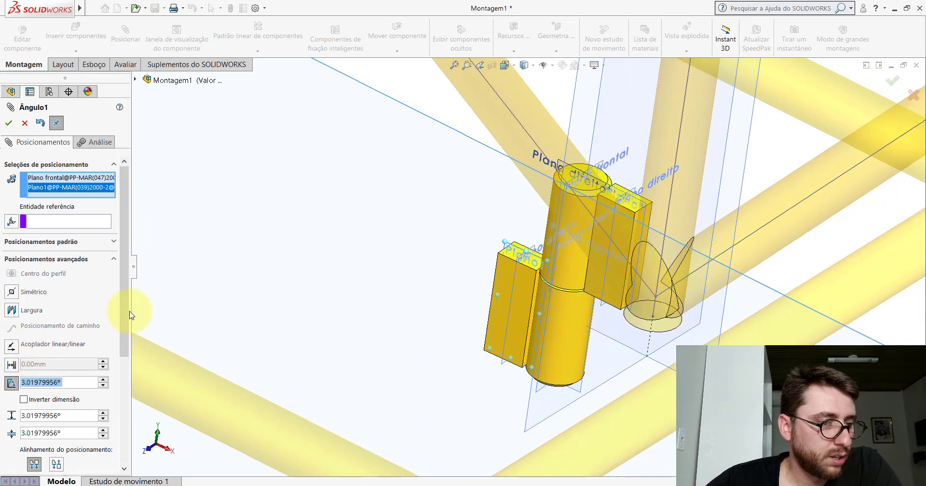
pyautogui.scroll(-3, 96, 321)
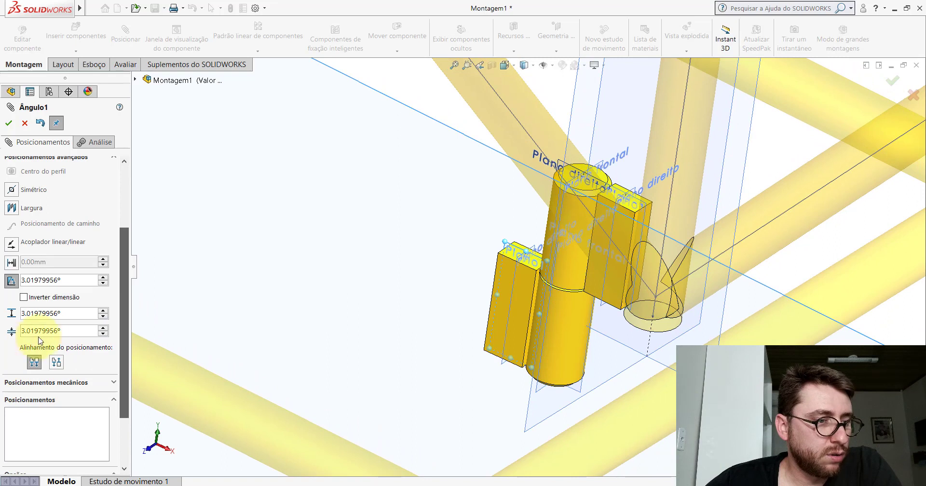
pyautogui.doubleClick(72, 331)
pyautogui.write('0')
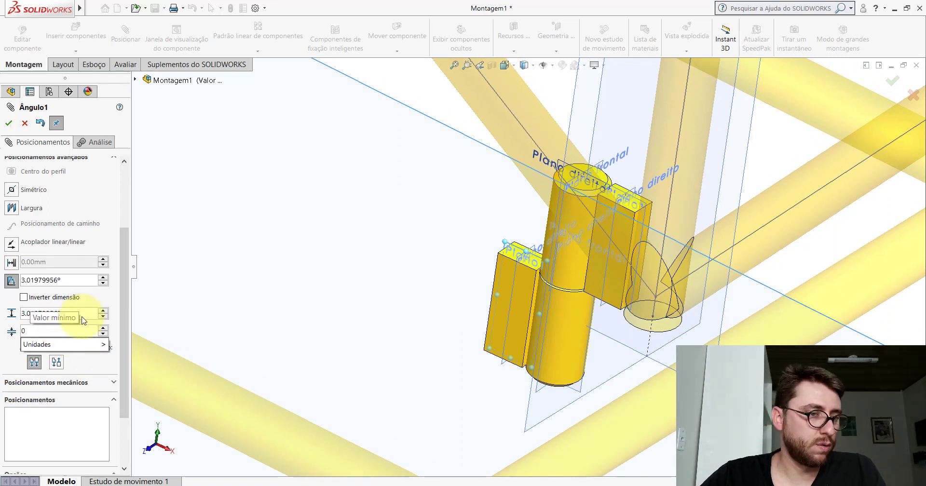
pyautogui.click(85, 314)
pyautogui.write('120')
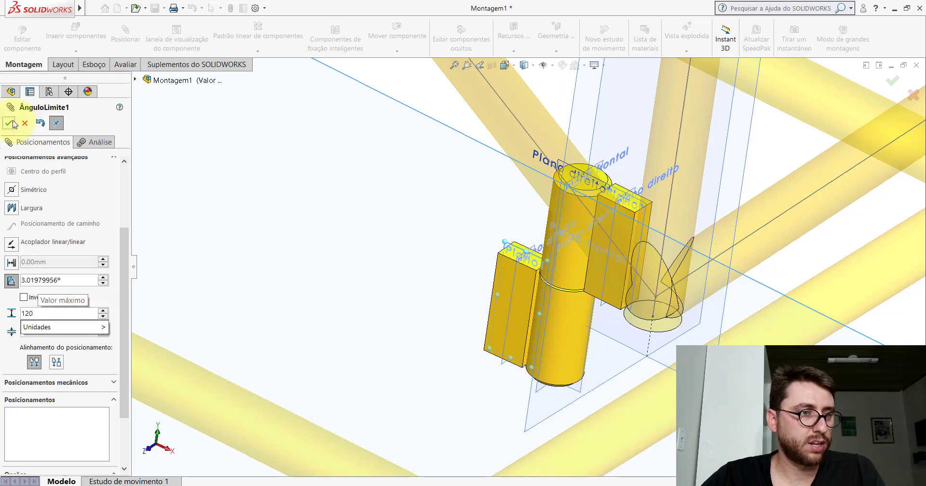
pyautogui.click(12, 122)
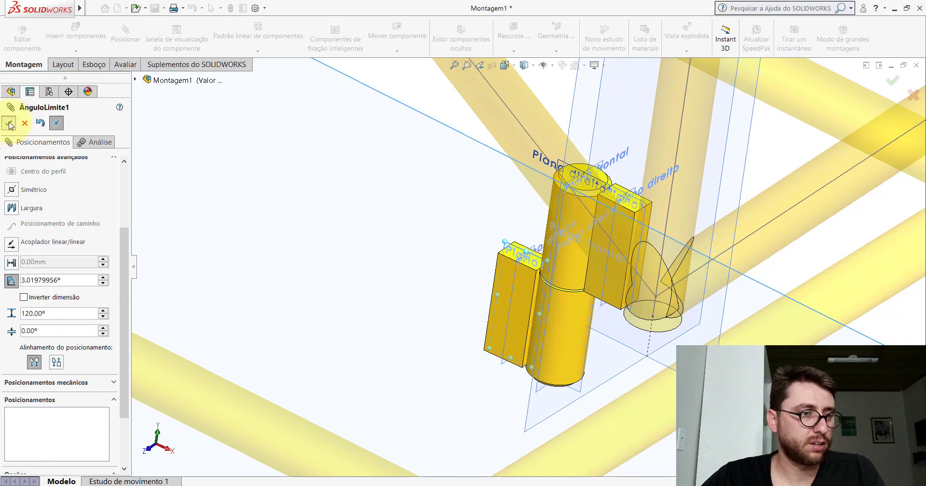
# Step: In isometric view, hide the reference planes and swing the frame about its hinge
pyautogui.click(13, 122)
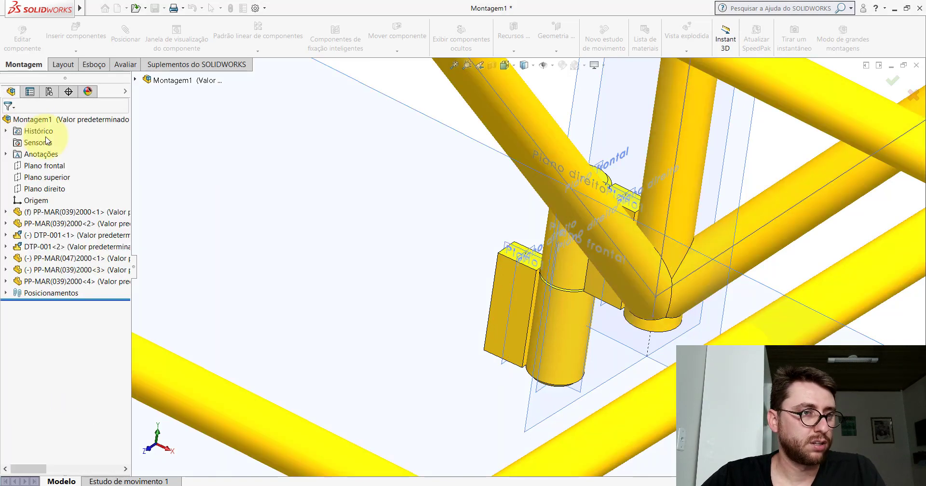
pyautogui.click(524, 65)
pyautogui.click(555, 83)
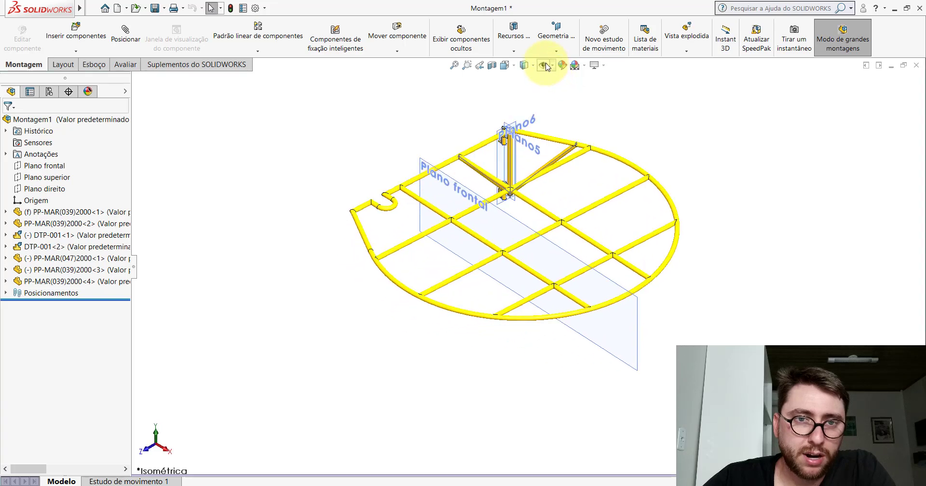
pyautogui.click(544, 65)
pyautogui.click(468, 235)
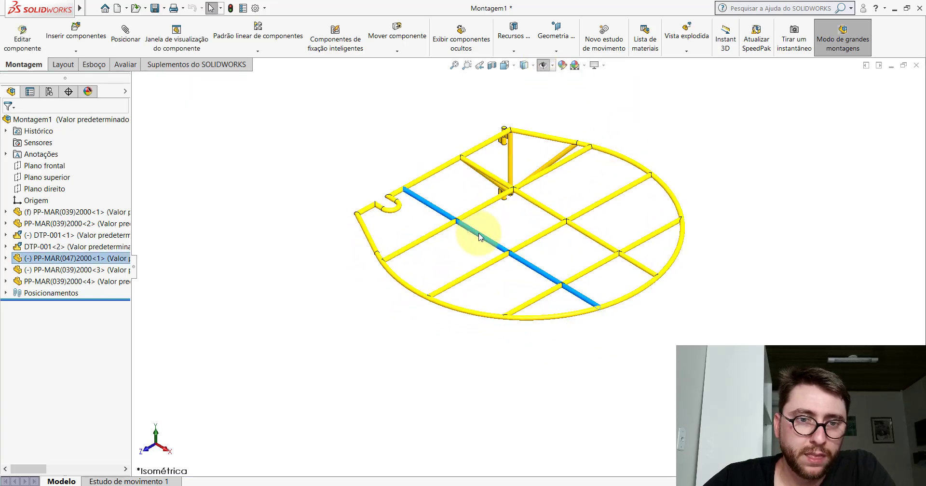
pyautogui.moveTo(502, 231)
pyautogui.mouseDown()
pyautogui.moveTo(257, 173)
pyautogui.moveTo(544, 229)
pyautogui.mouseUp()
pyautogui.press('Escape')
pyautogui.press('f')
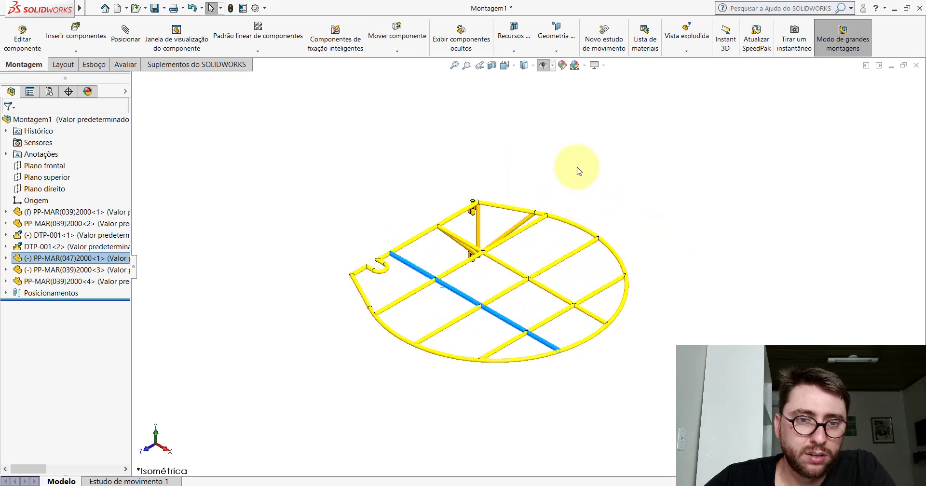
pyautogui.click(579, 172)
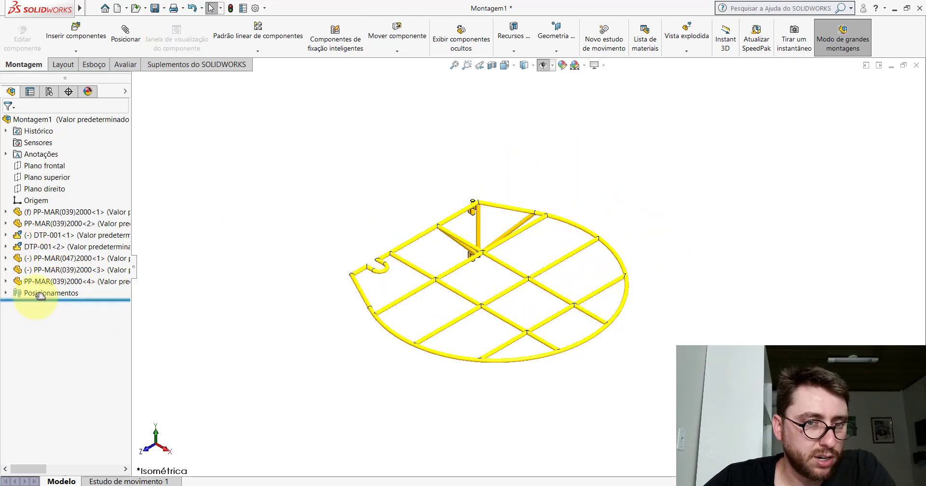
# Step: Edit the outer ring tube's ÂnguloLimite1 mate, flip its alignment and back, then cancel
pyautogui.scroll(-2, 555, 257)
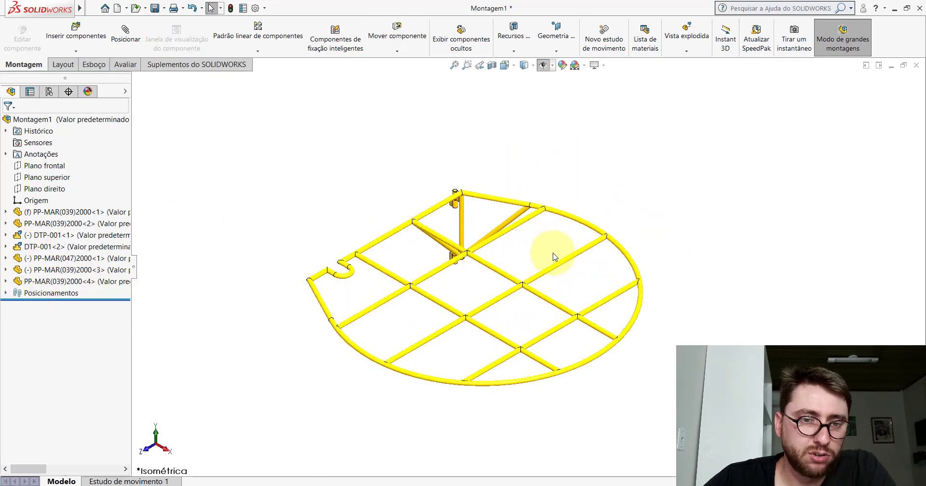
pyautogui.rightClick(562, 218)
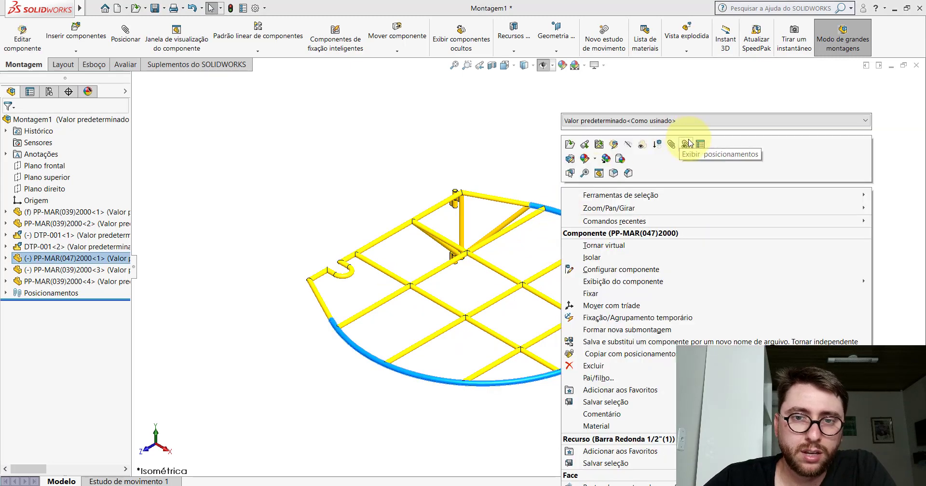
pyautogui.click(686, 144)
pyautogui.click(160, 171)
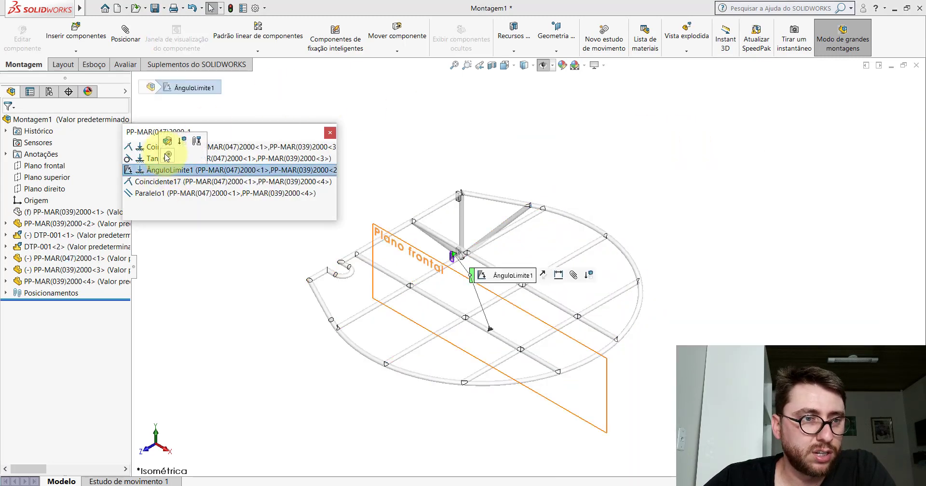
pyautogui.click(167, 141)
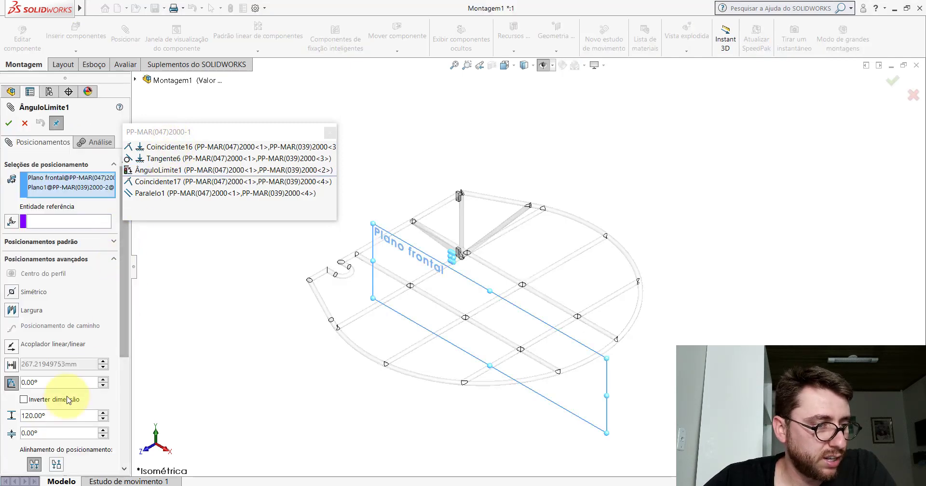
pyautogui.click(56, 464)
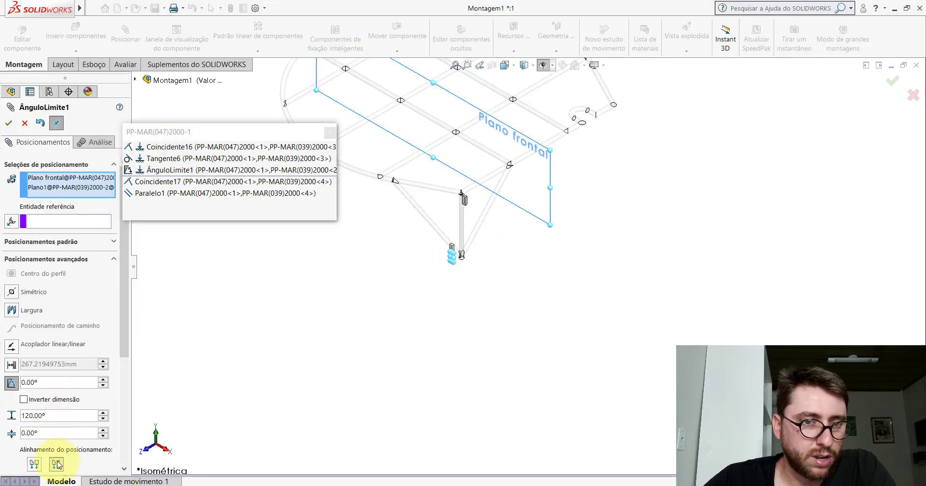
pyautogui.click(39, 465)
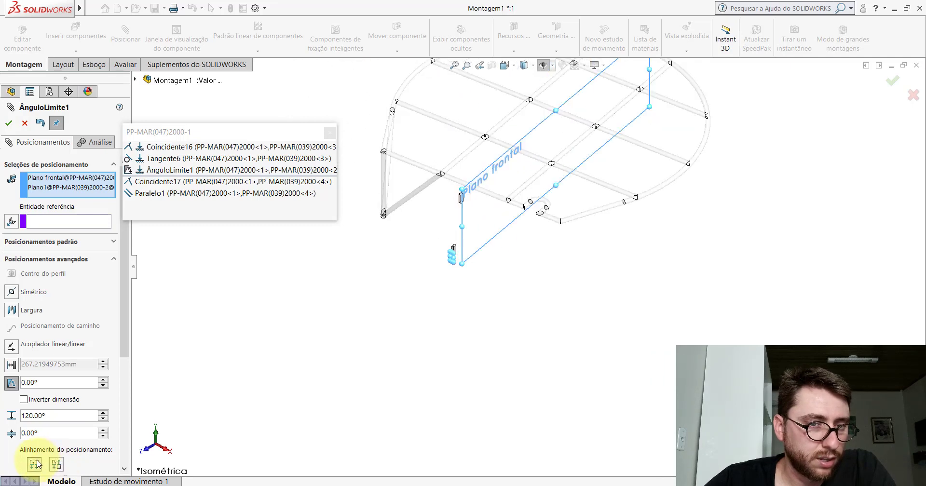
pyautogui.click(25, 125)
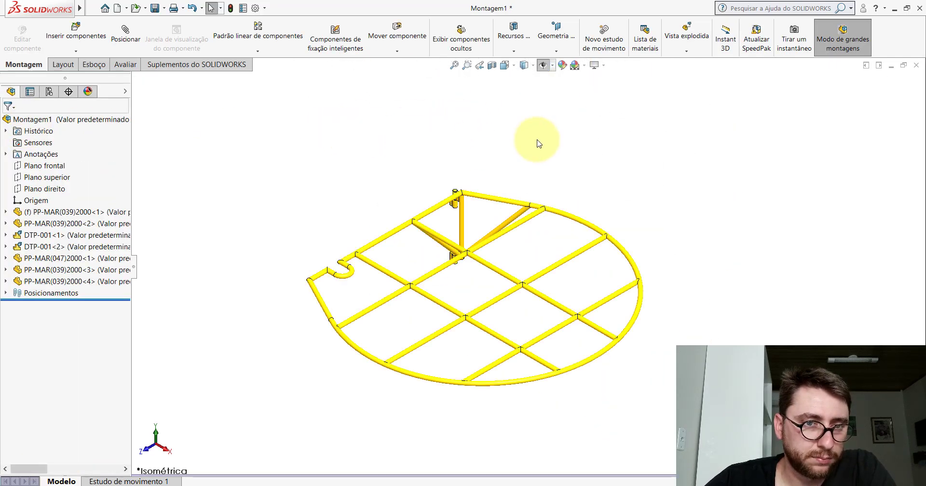
# Step: Delete the ÂnguloLimite1 mate from the Mates folder
pyautogui.click(6, 294)
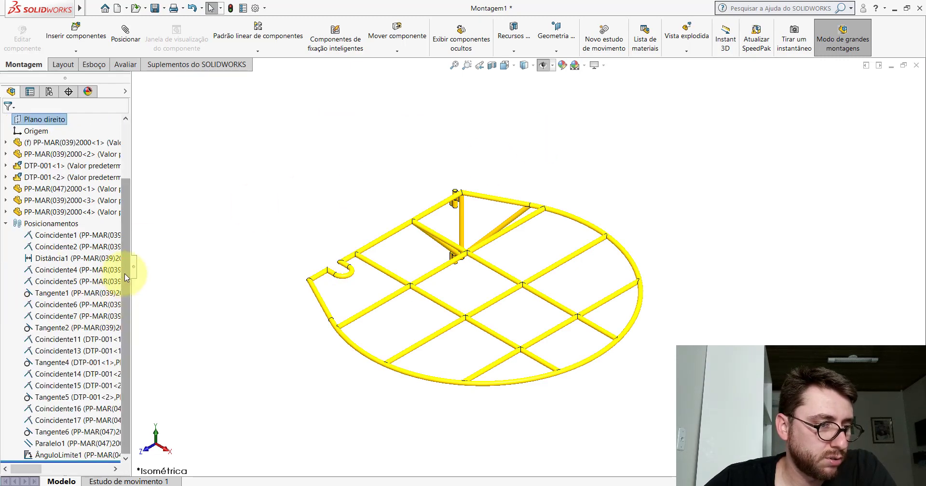
pyautogui.rightClick(58, 455)
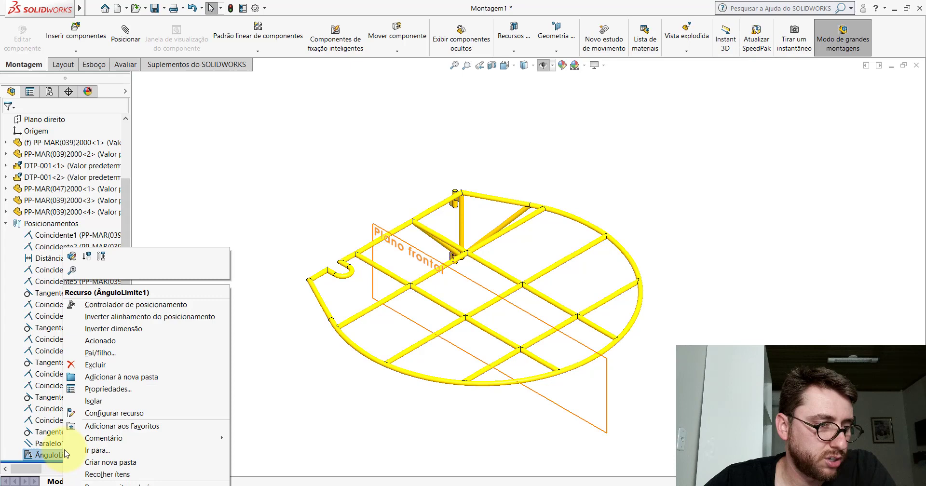
pyautogui.click(92, 365)
pyautogui.click(6, 237)
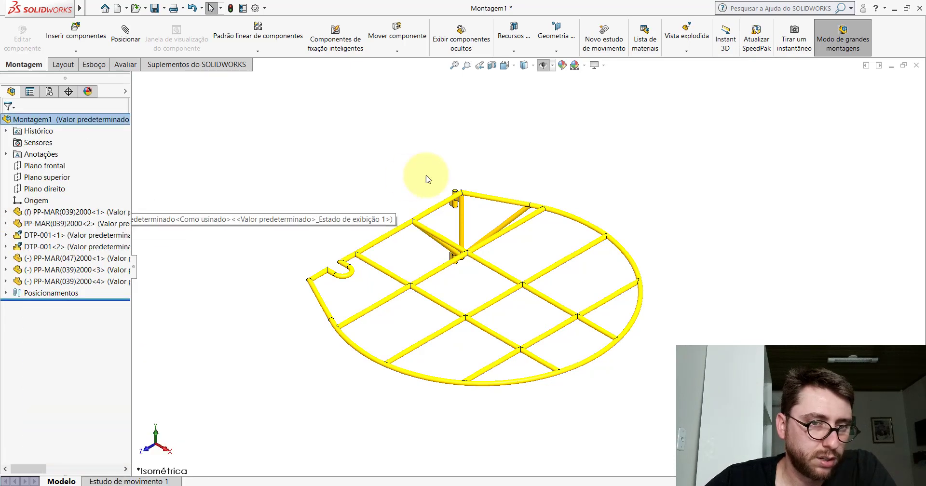
# Step: Show the reference planes again and drag the tube to test the hinge rotation
pyautogui.scroll(-3, 514, 235)
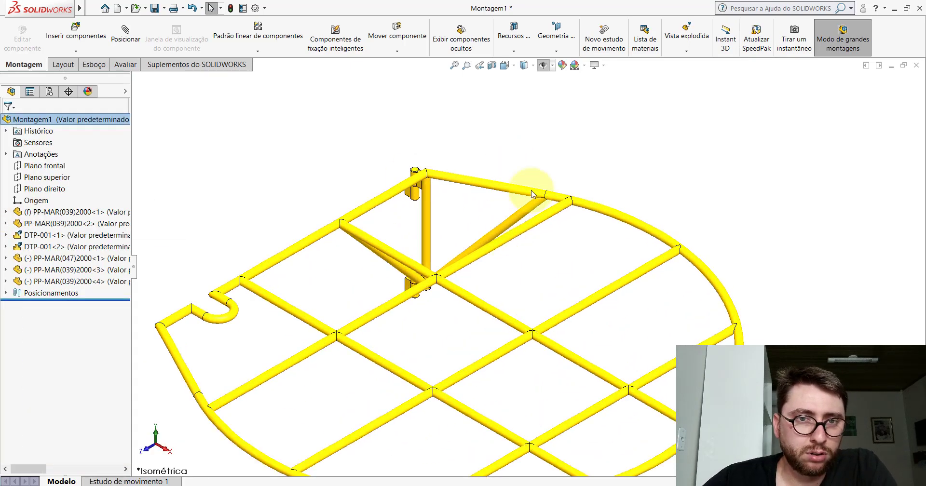
pyautogui.click(543, 66)
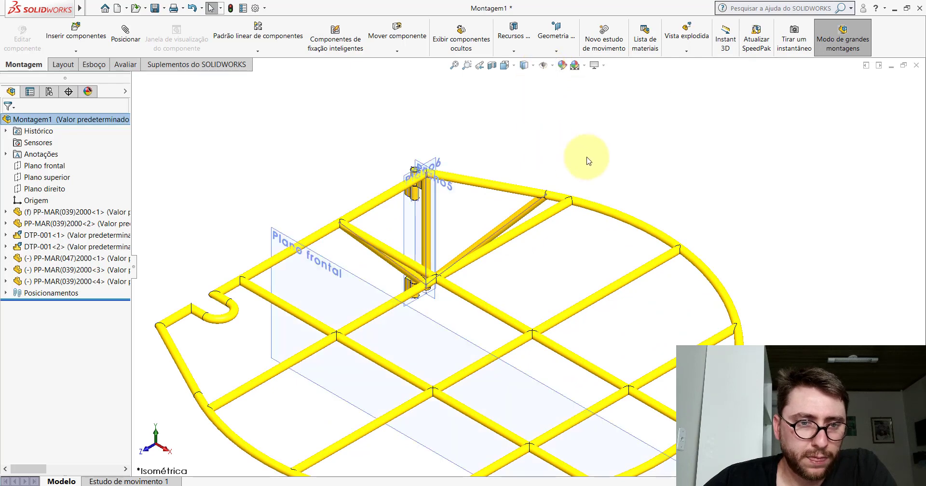
pyautogui.moveTo(540, 341); pyautogui.dragTo(671, 304)
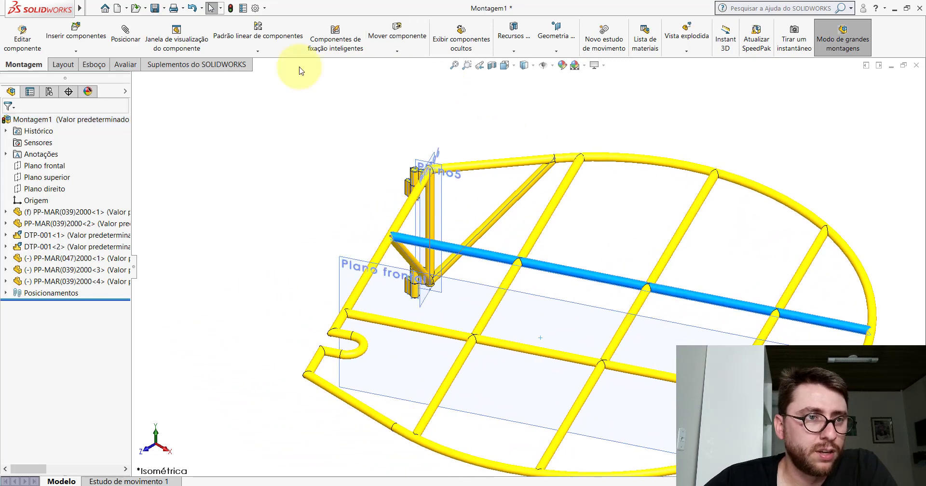
pyautogui.scroll(-5, 362, 270)
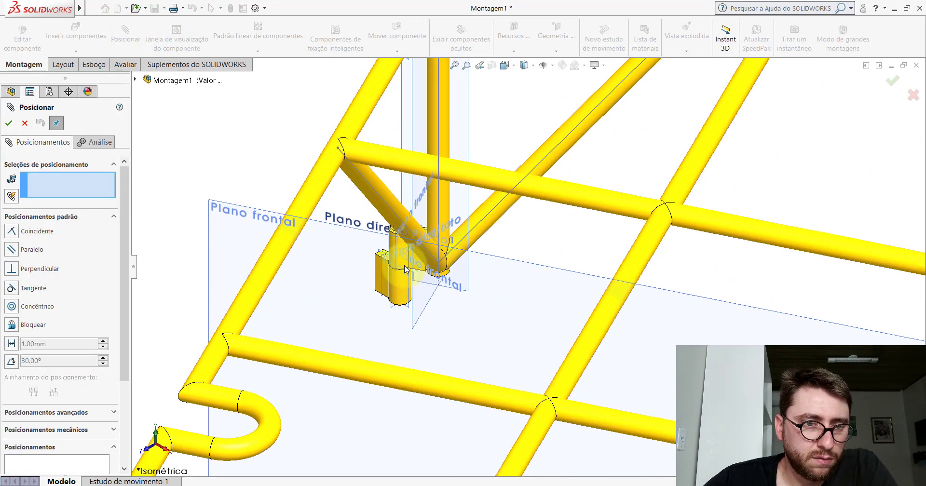
pyautogui.scroll(-5, 395, 250)
# Step: Select the hinge plane and the frame's Plano frontal as the mate references
pyautogui.click(400, 216)
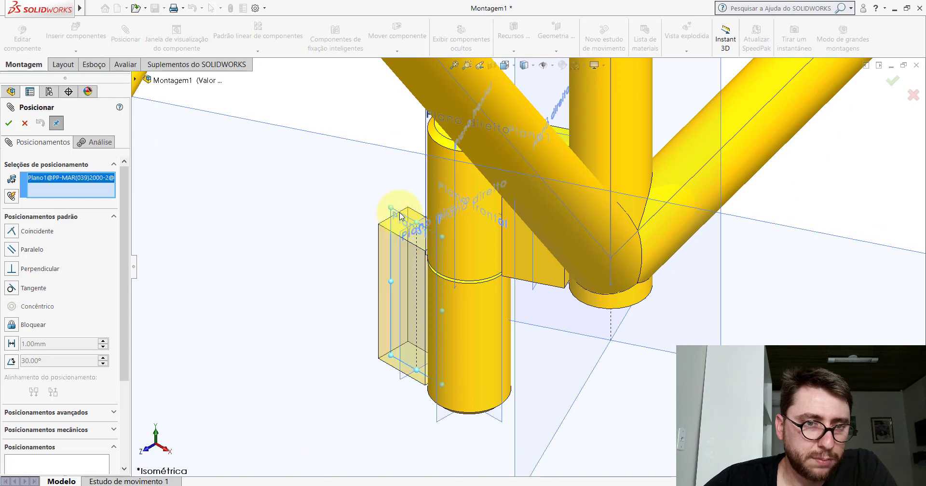
pyautogui.scroll(3, 400, 216)
pyautogui.scroll(3, 483, 256)
pyautogui.scroll(2, 583, 294)
pyautogui.scroll(3, 583, 293)
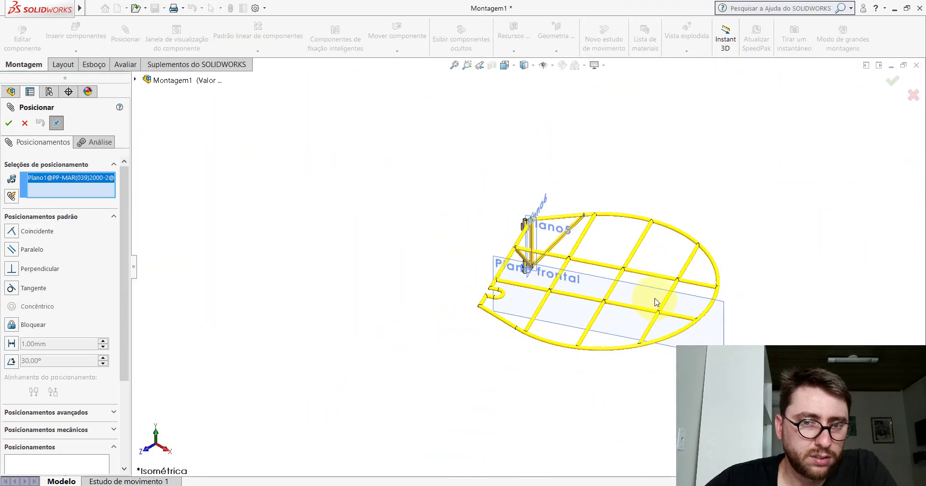
pyautogui.scroll(-1, 532, 259)
pyautogui.click(530, 259)
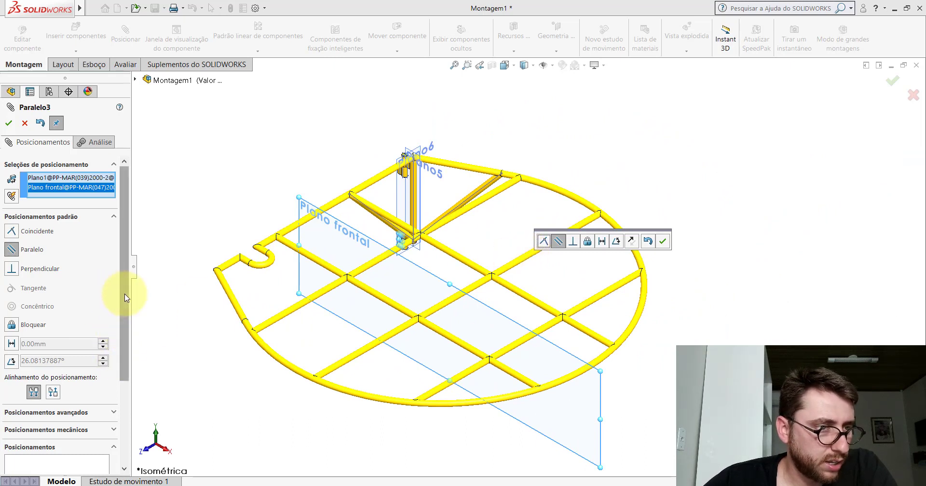
# Step: Make it a Limit Angle mate with 120° maximum and 0° minimum, and confirm
pyautogui.click(92, 218)
pyautogui.click(76, 235)
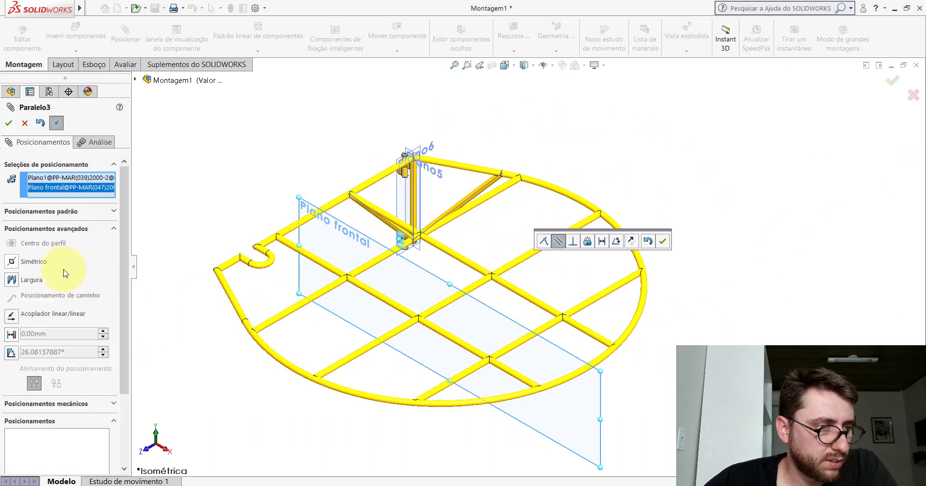
pyautogui.click(12, 355)
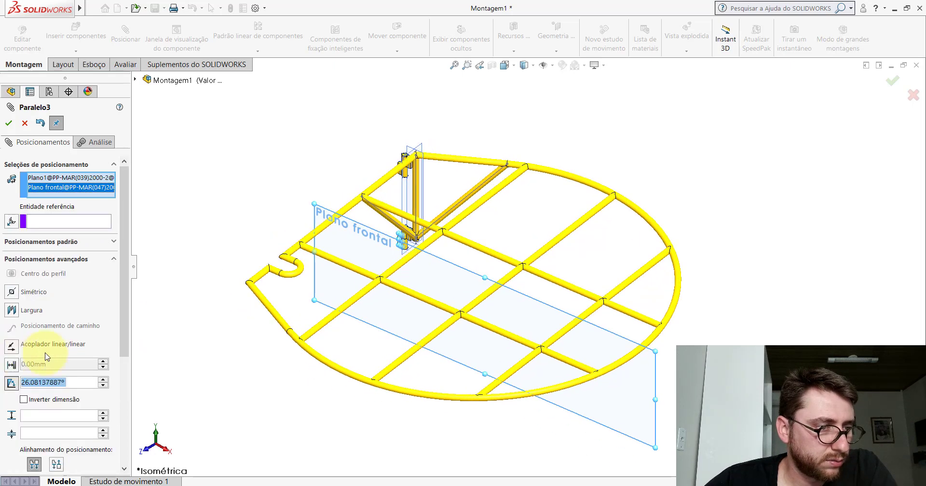
pyautogui.scroll(-3, 125, 270)
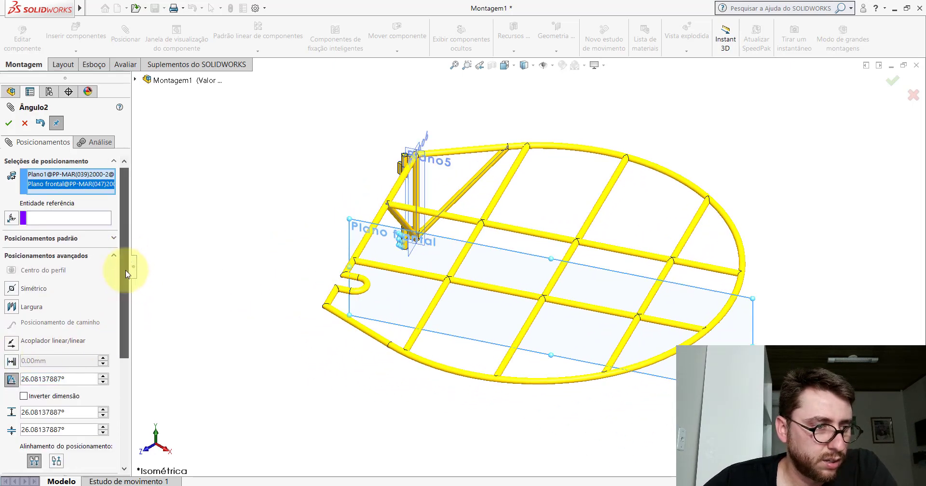
pyautogui.scroll(-2, 126, 270)
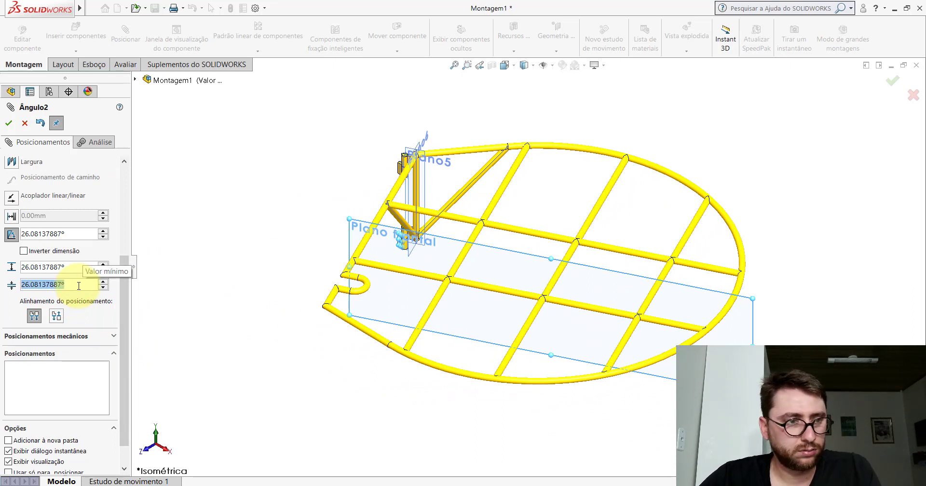
pyautogui.write('0')
pyautogui.click(87, 268)
pyautogui.write('120')
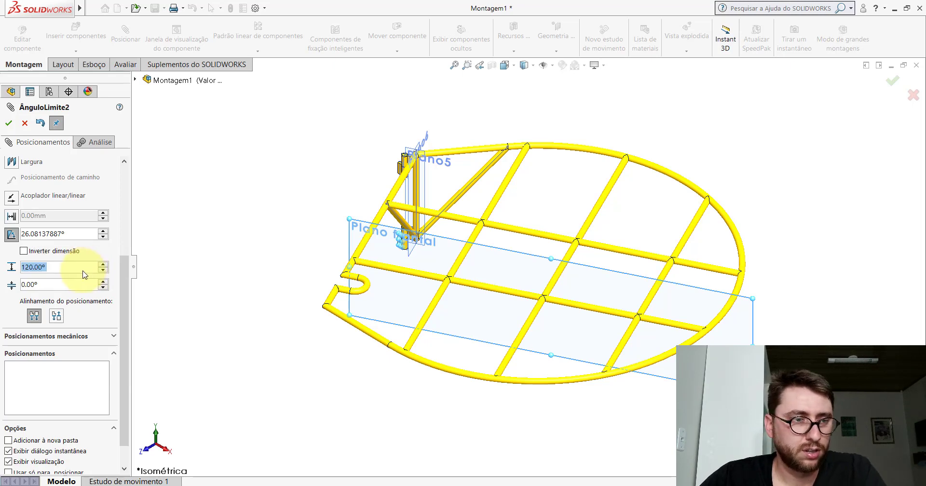
pyautogui.click(7, 124)
# Step: Hide the reference planes and swing the frame to new angles on its hinges
pyautogui.click(8, 124)
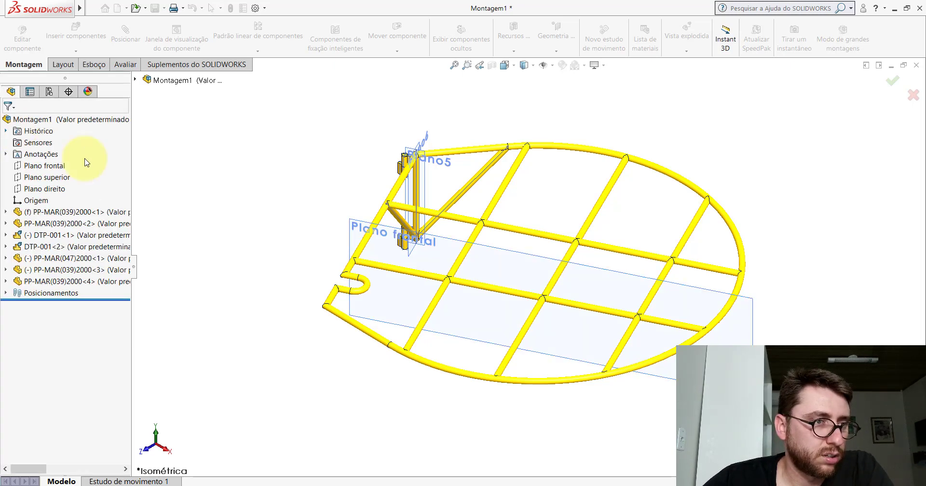
pyautogui.click(544, 66)
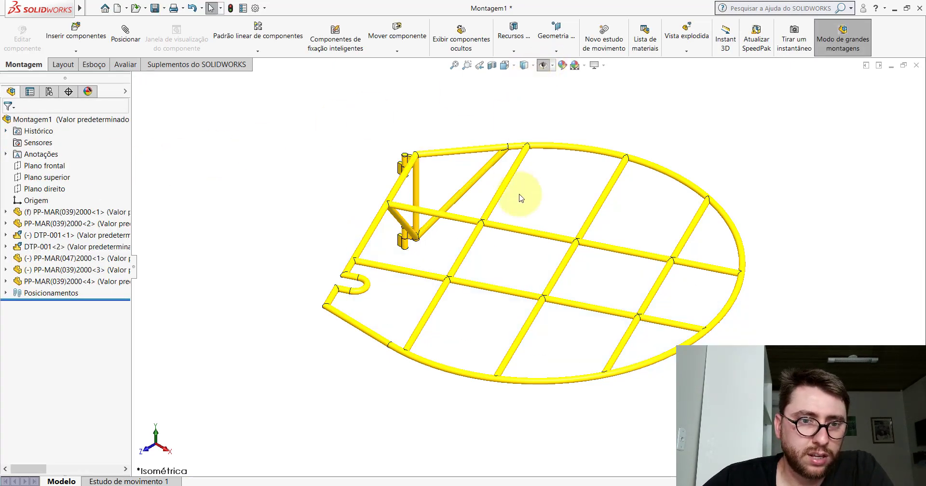
pyautogui.click(497, 289)
pyautogui.moveTo(497, 288); pyautogui.dragTo(583, 228, button='middle')
pyautogui.moveTo(584, 227); pyautogui.dragTo(315, 313)
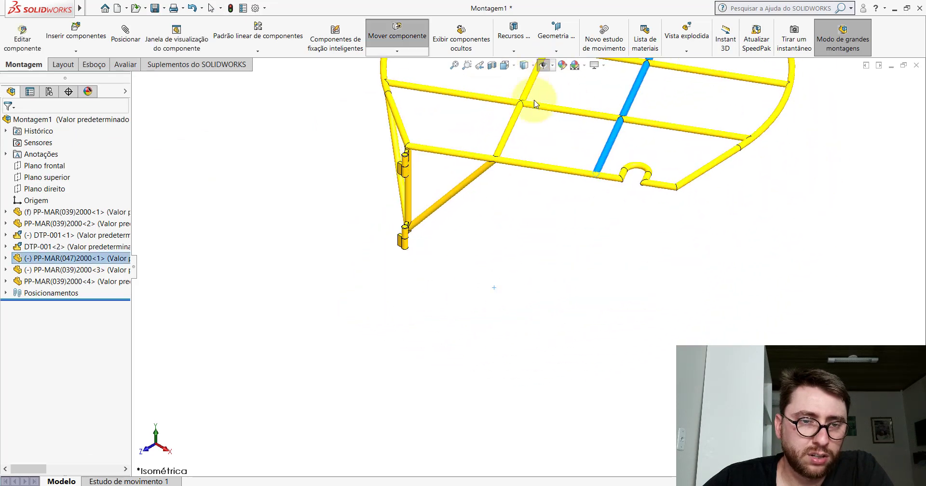
pyautogui.click(294, 173)
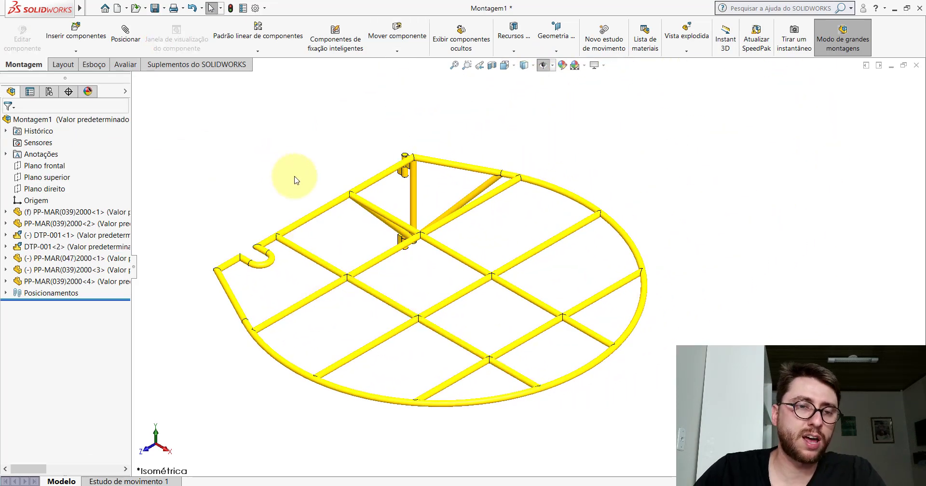
pyautogui.moveTo(404, 288); pyautogui.dragTo(471, 255)
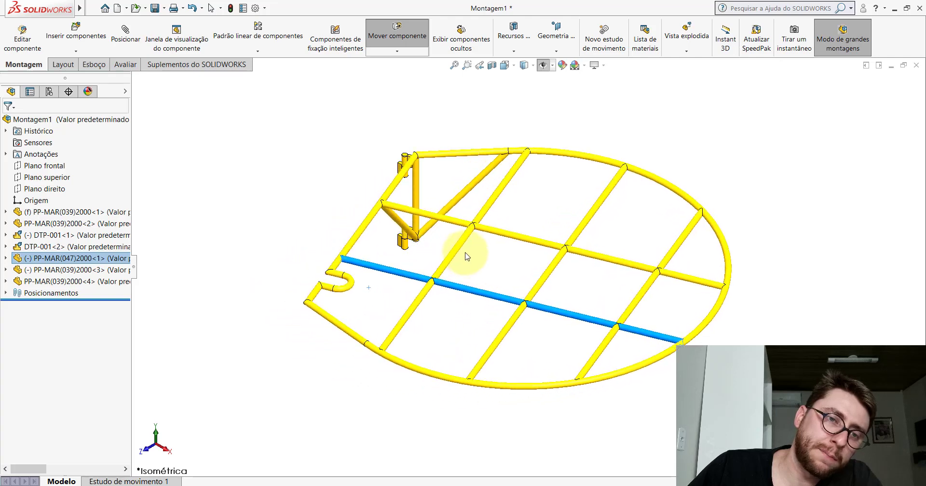
pyautogui.press('Escape')
# Step: Inspect the tube and hinge block beside the hinge
pyautogui.click(418, 244)
pyautogui.scroll(-5, 419, 244)
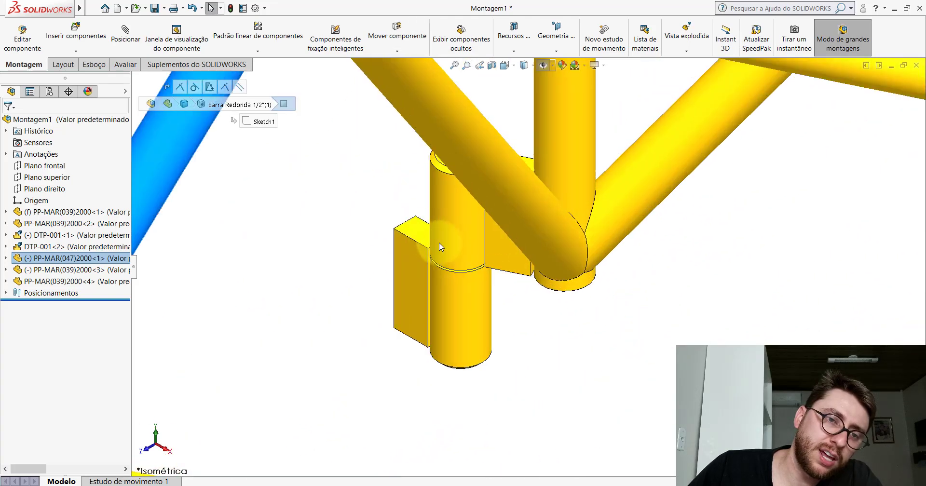
pyautogui.click(415, 227)
pyautogui.click(424, 207)
pyautogui.scroll(5, 490, 259)
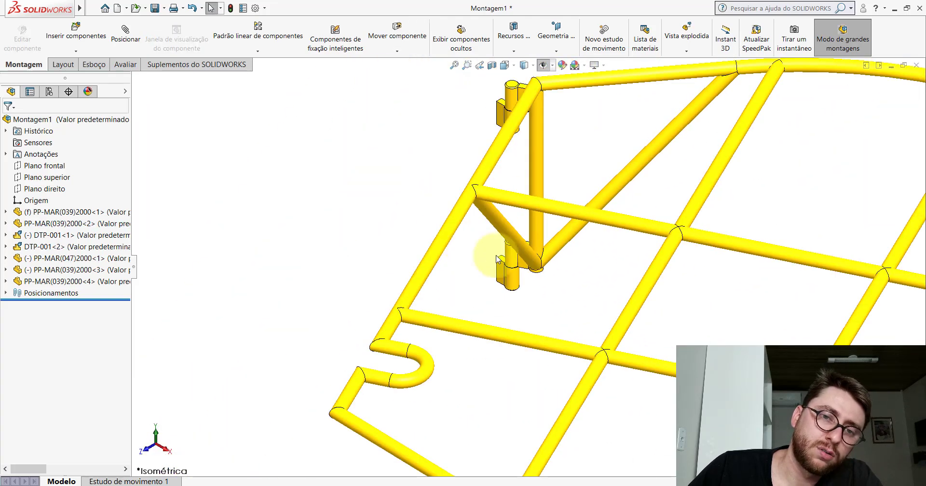
pyautogui.scroll(3, 602, 280)
pyautogui.scroll(-2, 603, 278)
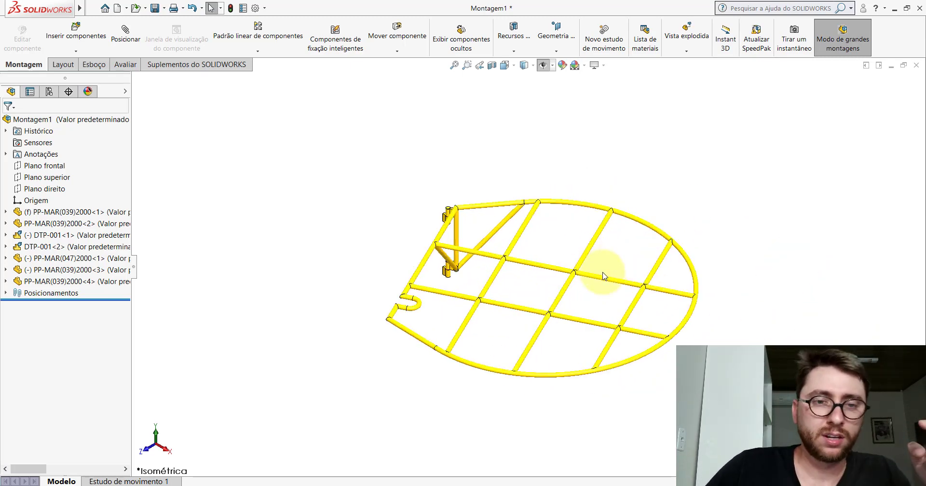
pyautogui.scroll(2, 602, 279)
pyautogui.scroll(-2, 581, 296)
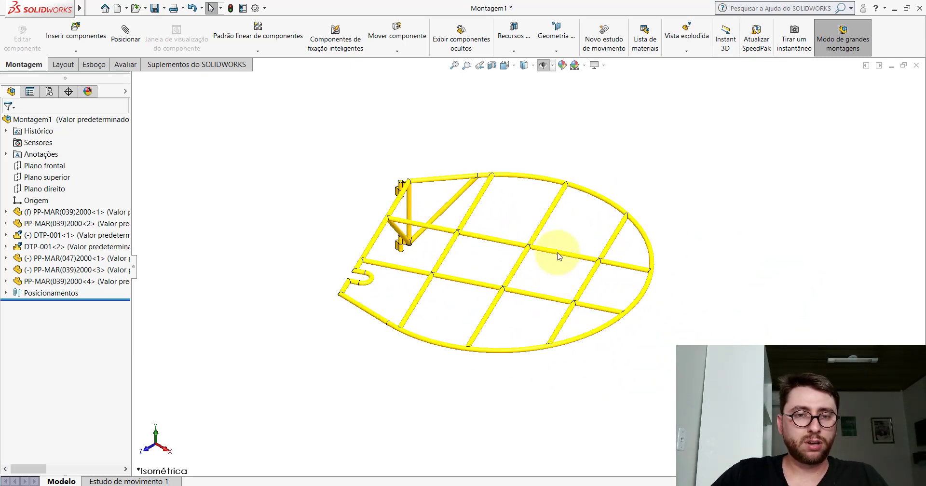
# Step: Swing the frame back to lying flat, then switch to the PM-MAR(031)2000_ document
pyautogui.click(600, 279)
pyautogui.moveTo(600, 281); pyautogui.dragTo(430, 336, button='middle')
pyautogui.moveTo(430, 336)
pyautogui.mouseDown()
pyautogui.moveTo(527, 174)
pyautogui.moveTo(399, 310)
pyautogui.moveTo(534, 263)
pyautogui.moveTo(488, 128)
pyautogui.moveTo(424, 126)
pyautogui.moveTo(506, 196)
pyautogui.moveTo(404, 262)
pyautogui.moveTo(542, 207)
pyautogui.moveTo(412, 125)
pyautogui.moveTo(523, 166)
pyautogui.moveTo(424, 306)
pyautogui.mouseUp()
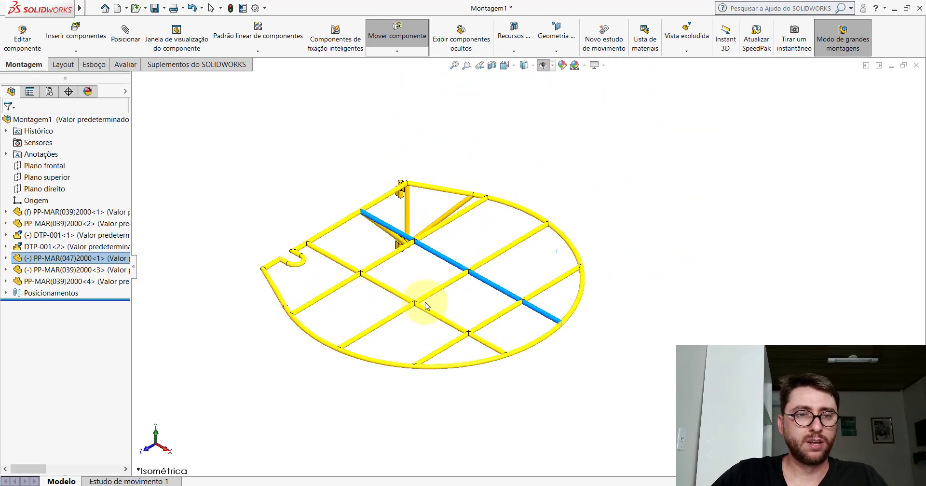
pyautogui.press('Escape')
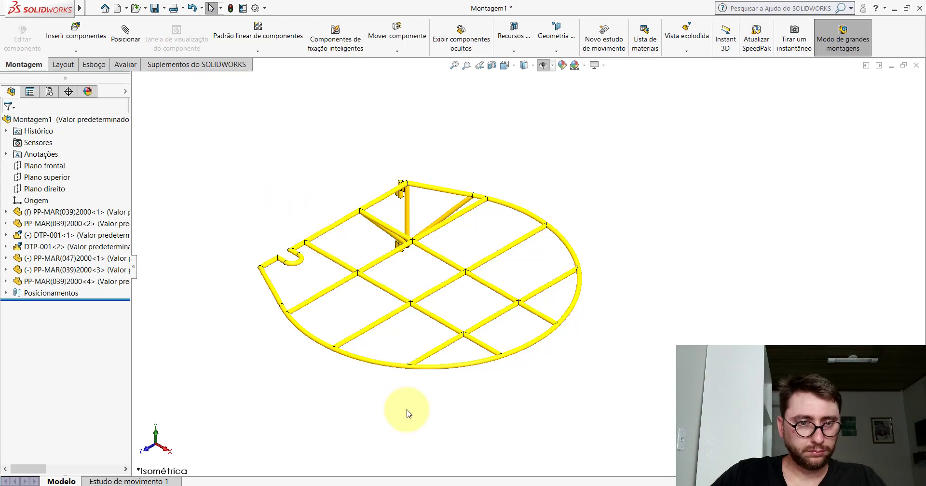
pyautogui.click(424, 448)
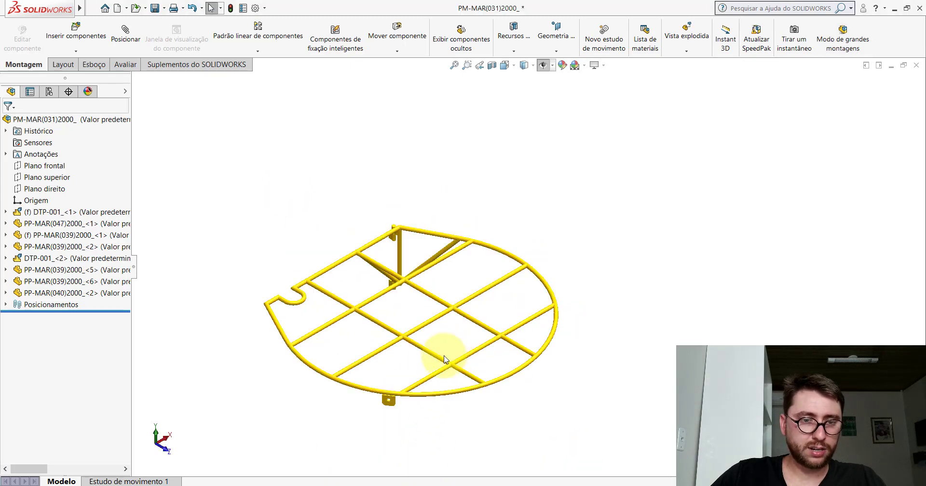
# Step: Inspect the PP-MAR(040)2000_ bracket tab under the rim, then return to Montagem1
pyautogui.scroll(-5, 420, 381)
pyautogui.scroll(-2, 433, 313)
pyautogui.click(433, 313)
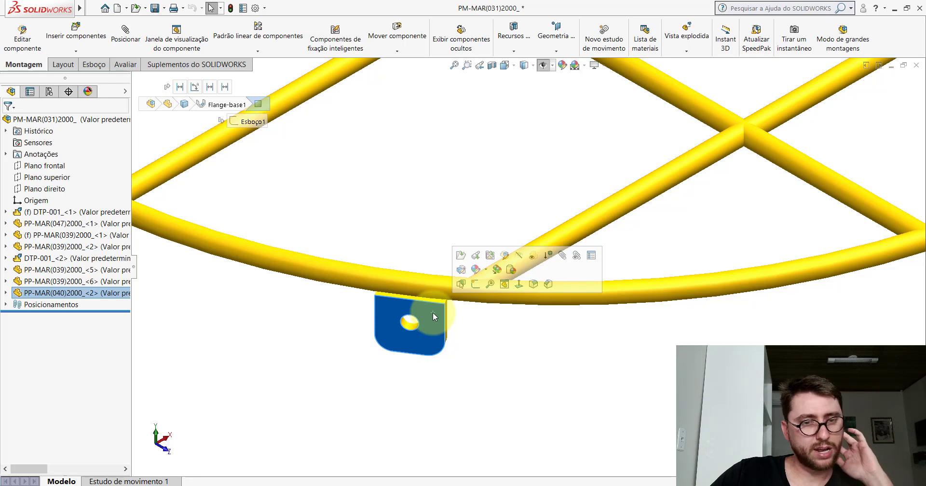
pyautogui.scroll(5, 432, 311)
pyautogui.click(431, 337)
pyautogui.click(530, 416)
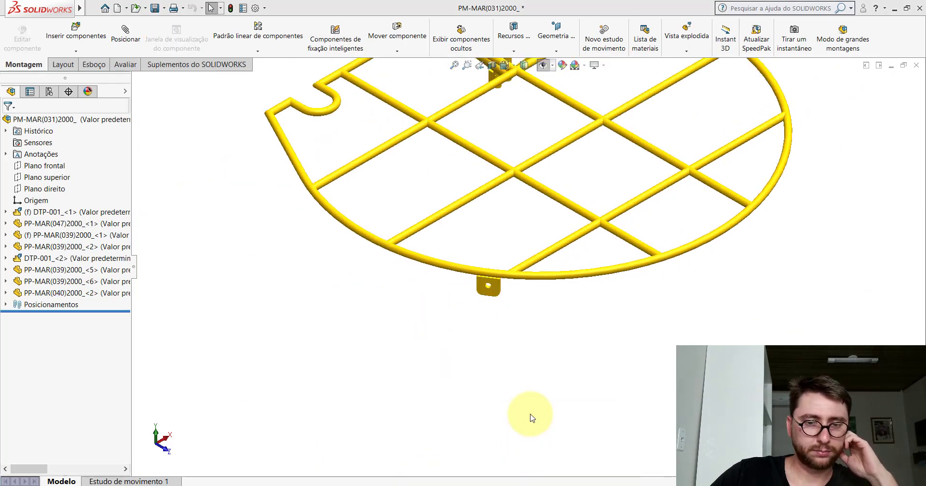
# Step: Insert the PP-MAR(040)2000 part from the PM-MAR(001)2000 folder, placing it below the frame
pyautogui.click(77, 44)
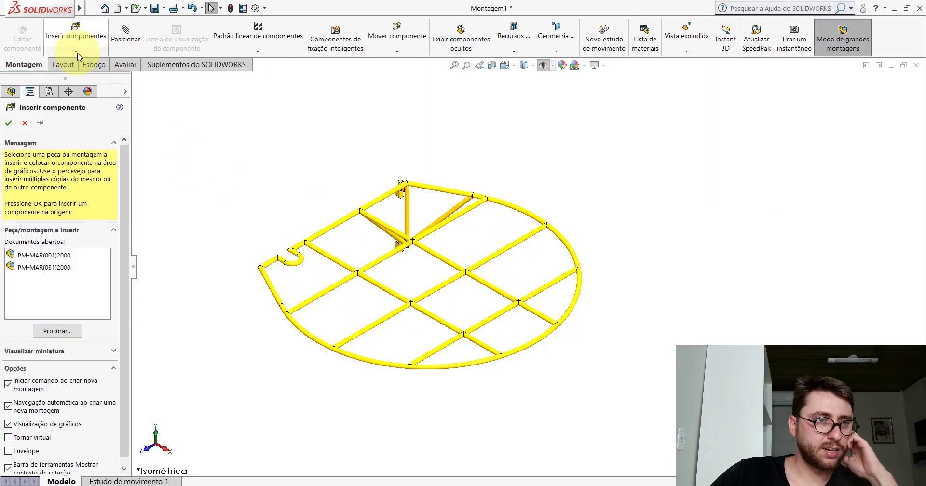
pyautogui.click(65, 333)
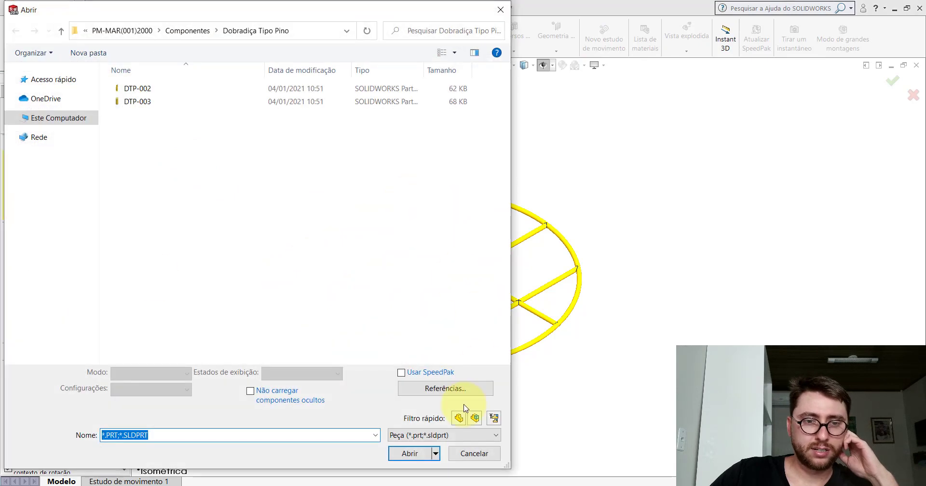
pyautogui.click(206, 34)
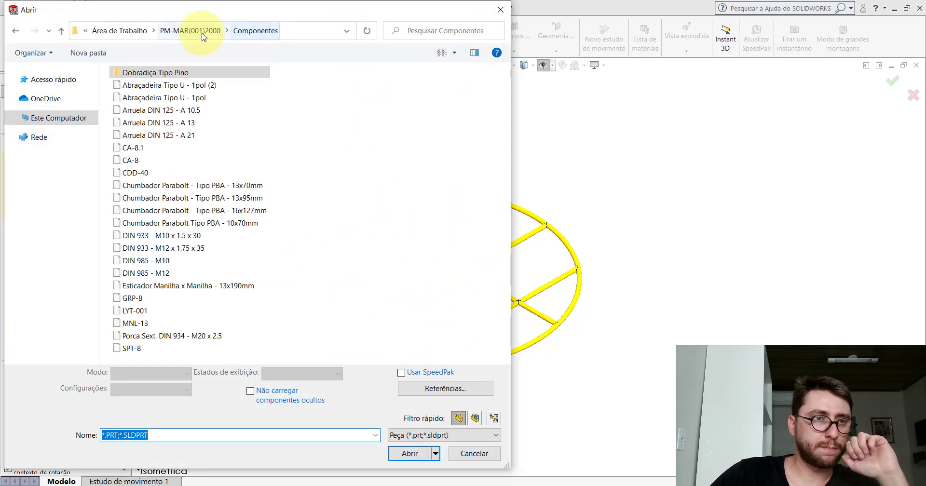
pyautogui.click(11, 79)
pyautogui.click(30, 96)
pyautogui.click(16, 80)
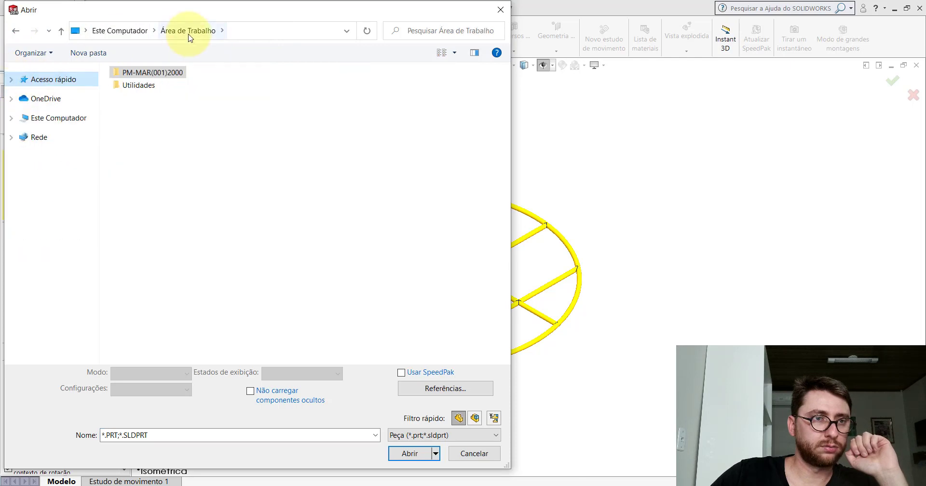
pyautogui.doubleClick(159, 72)
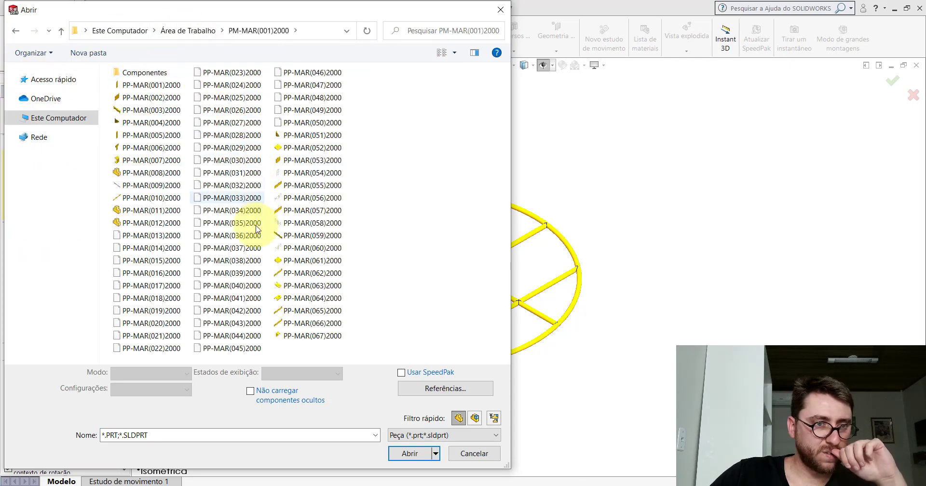
pyautogui.doubleClick(246, 285)
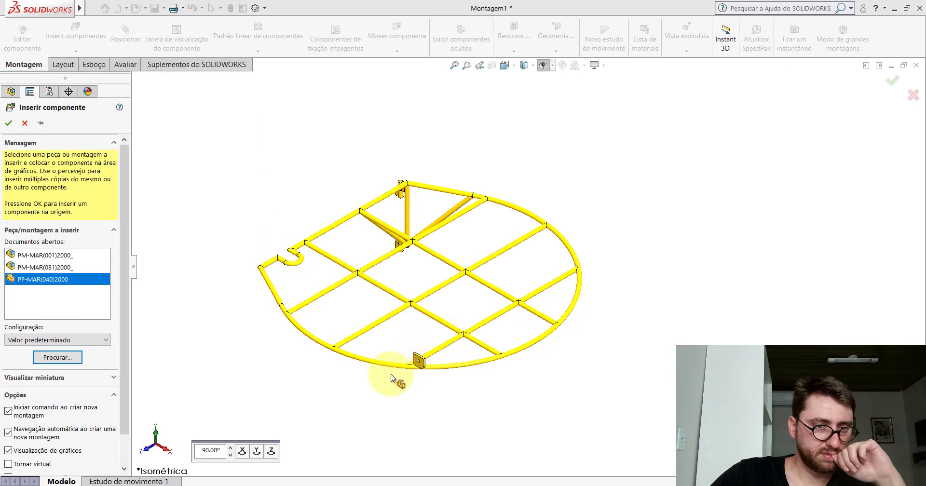
pyautogui.scroll(-5, 363, 365)
pyautogui.click(349, 344)
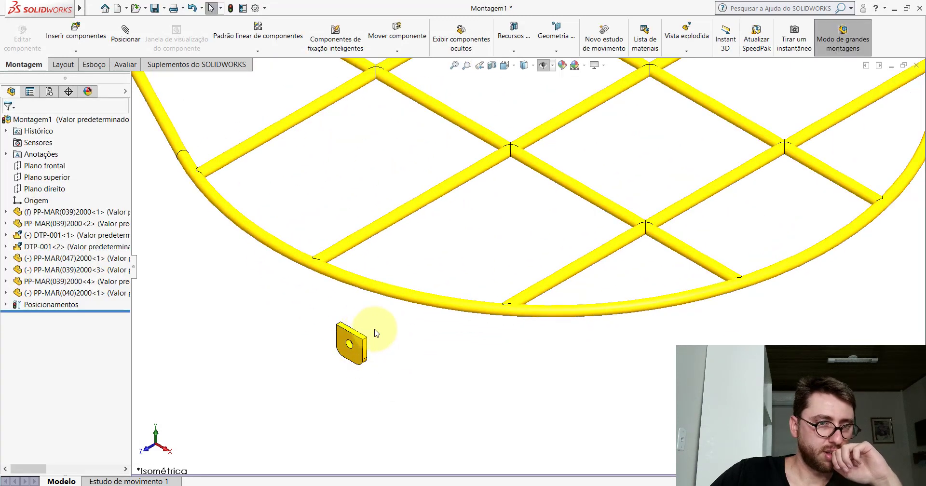
# Step: Show the reference planes and select the frame's outer ring
pyautogui.scroll(4, 482, 255)
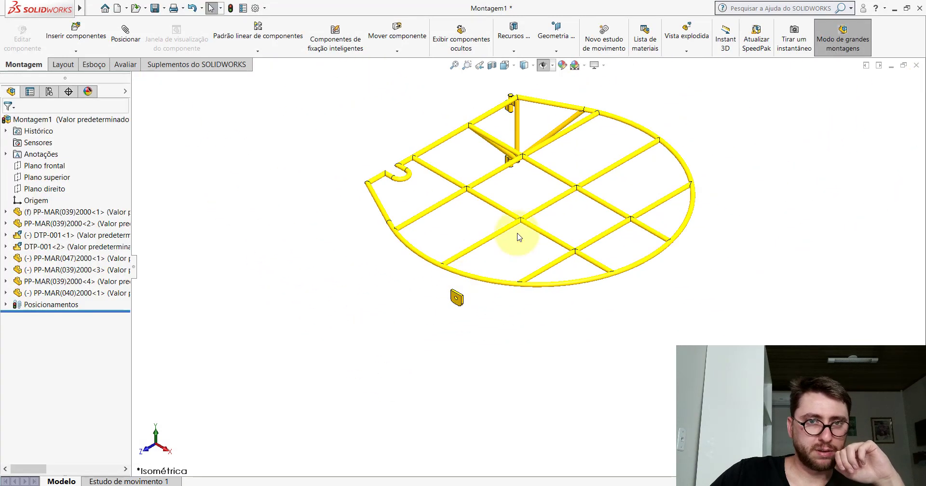
pyautogui.click(544, 70)
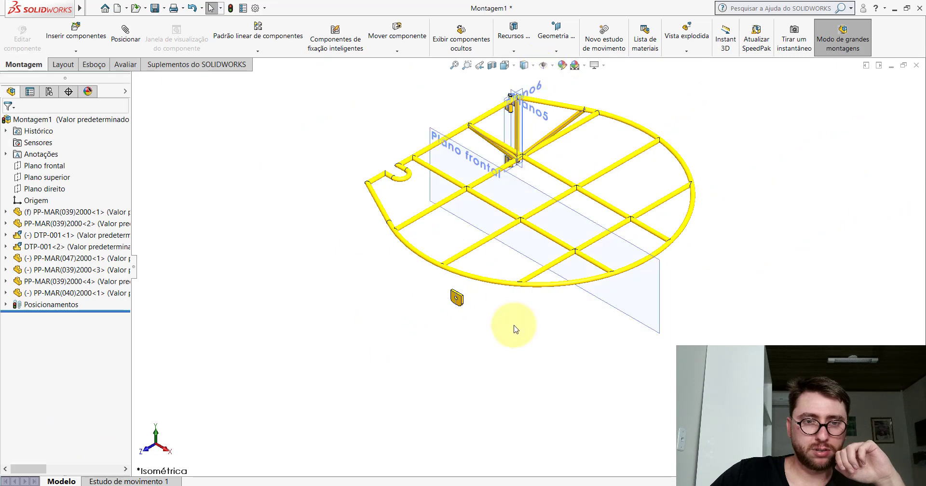
pyautogui.scroll(-3, 471, 273)
pyautogui.click(462, 260)
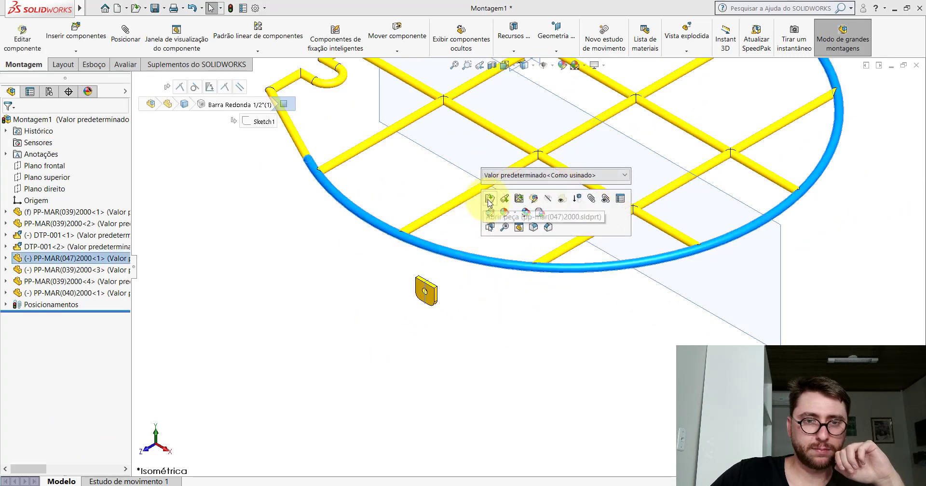
# Step: Open the ring part, hide all planes, and show only Plano superior
pyautogui.click(498, 208)
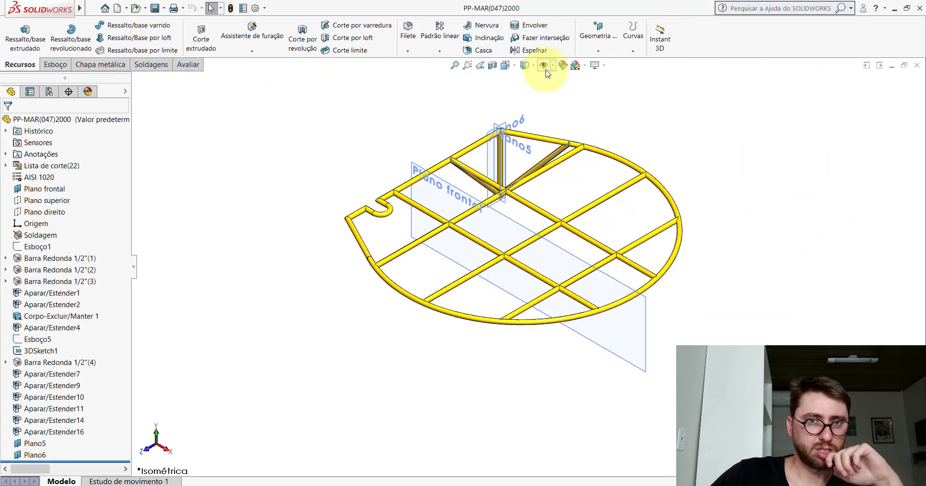
pyautogui.click(547, 71)
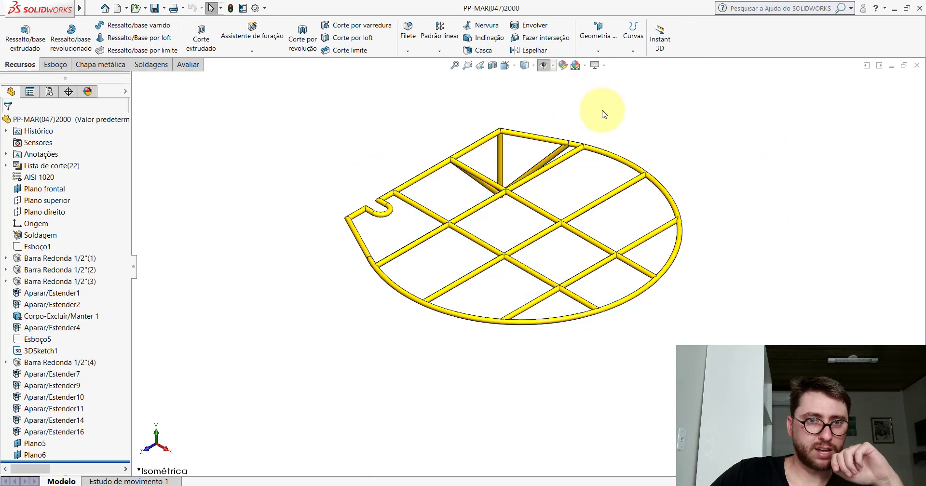
pyautogui.click(46, 200)
pyautogui.moveTo(424, 145)
pyautogui.mouseDown(button='middle')
pyautogui.moveTo(499, 219)
pyautogui.moveTo(472, 244)
pyautogui.mouseUp(button='middle')
pyautogui.scroll(-5, 482, 232)
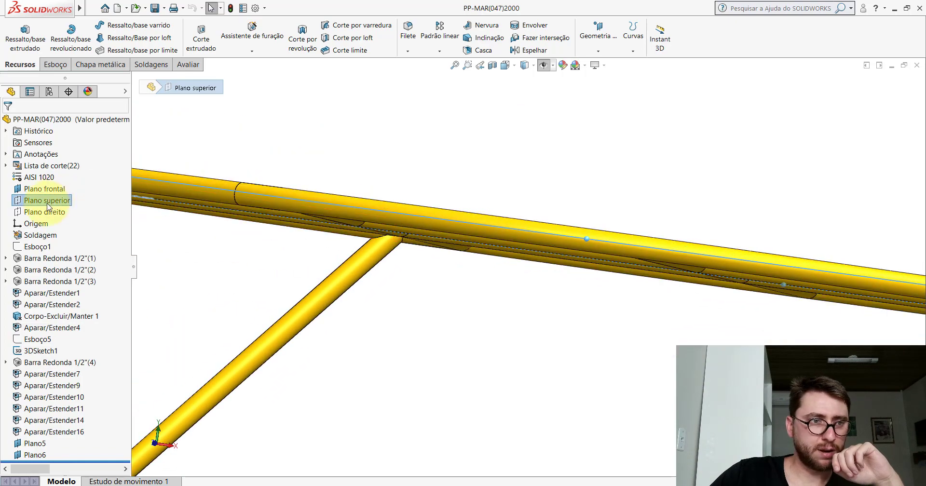
pyautogui.rightClick(46, 202)
pyautogui.click(70, 191)
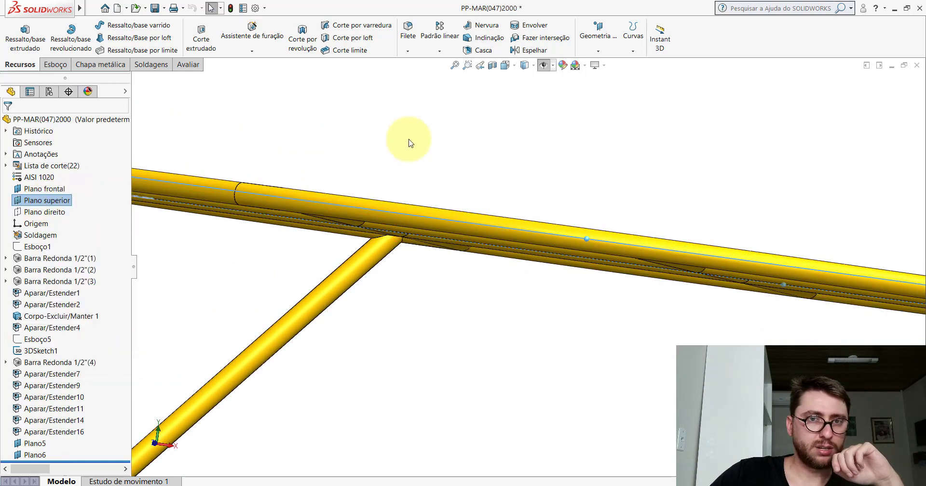
# Step: Hide Plano6 in isometric view, then save and close the PP-MAR(047)2000 part
pyautogui.click(525, 65)
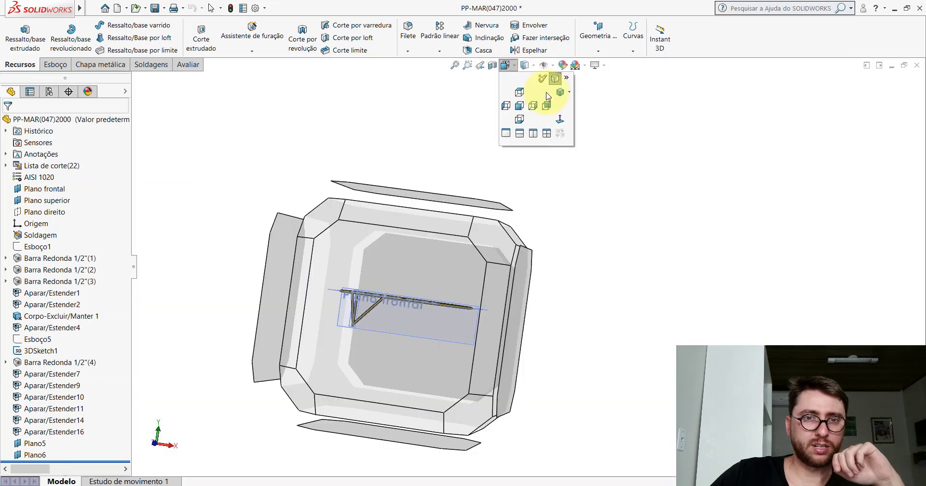
pyautogui.click(539, 79)
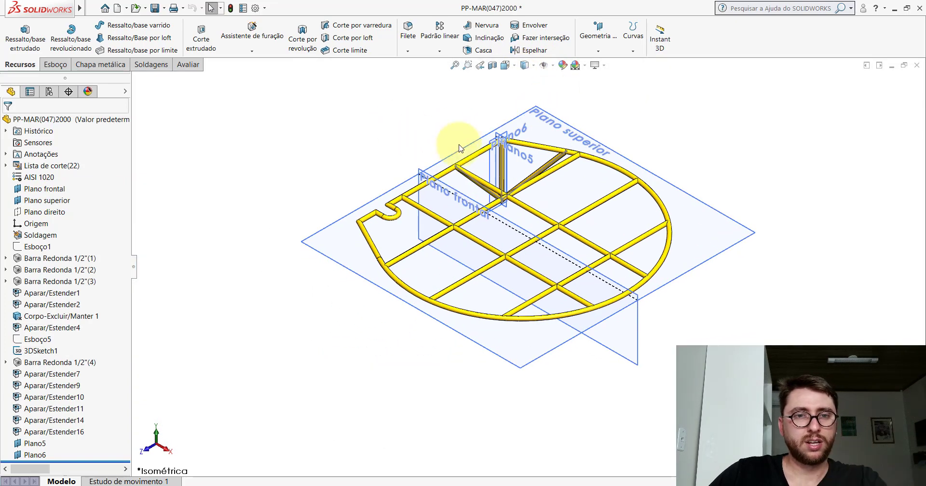
pyautogui.click(39, 444)
pyautogui.click(40, 455)
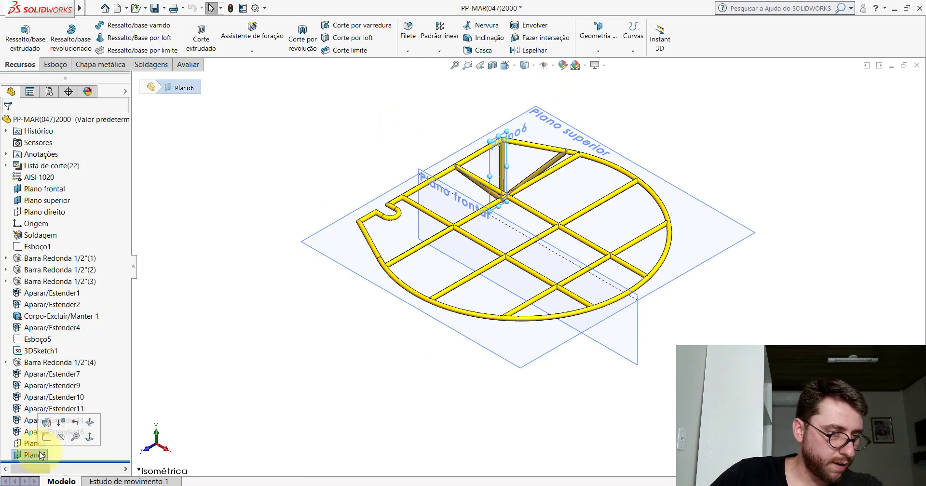
pyautogui.click(59, 437)
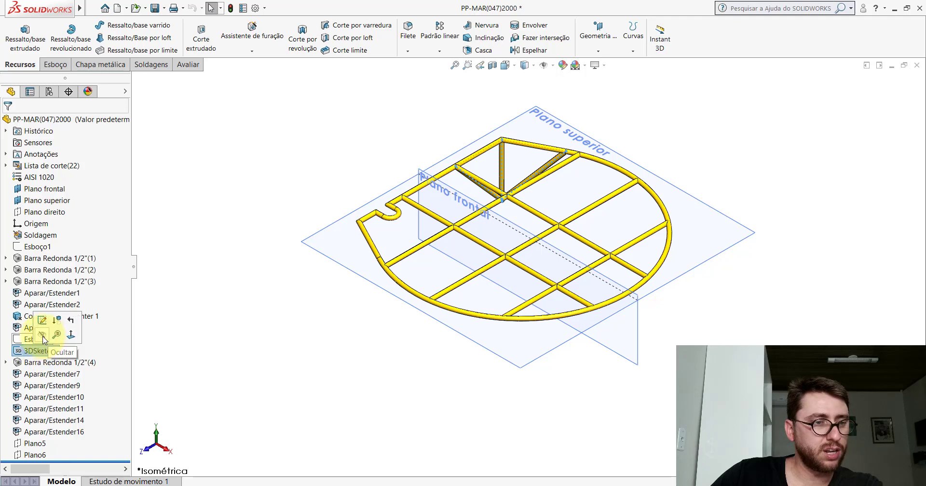
pyautogui.click(154, 8)
pyautogui.click(919, 65)
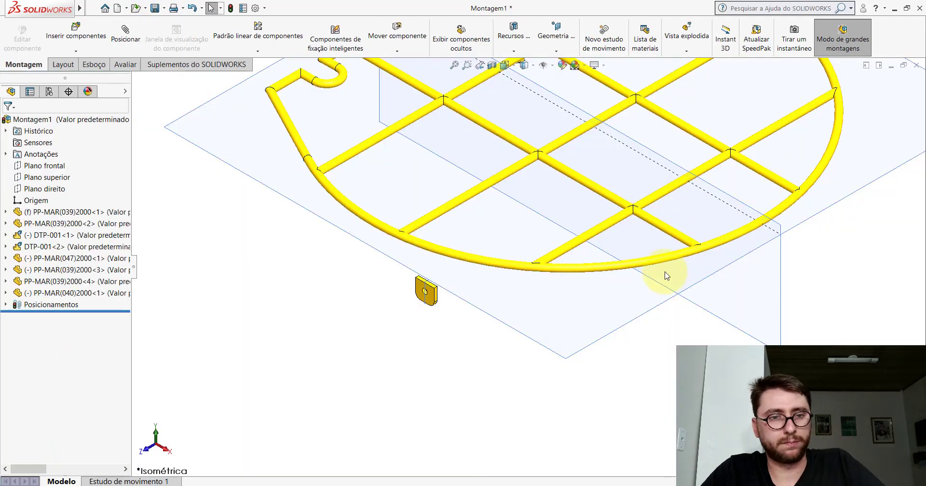
# Step: Open the frame part and inspect the Barra Redonda 1/2"(1) member feature
pyautogui.scroll(2, 587, 307)
pyautogui.scroll(1, 579, 313)
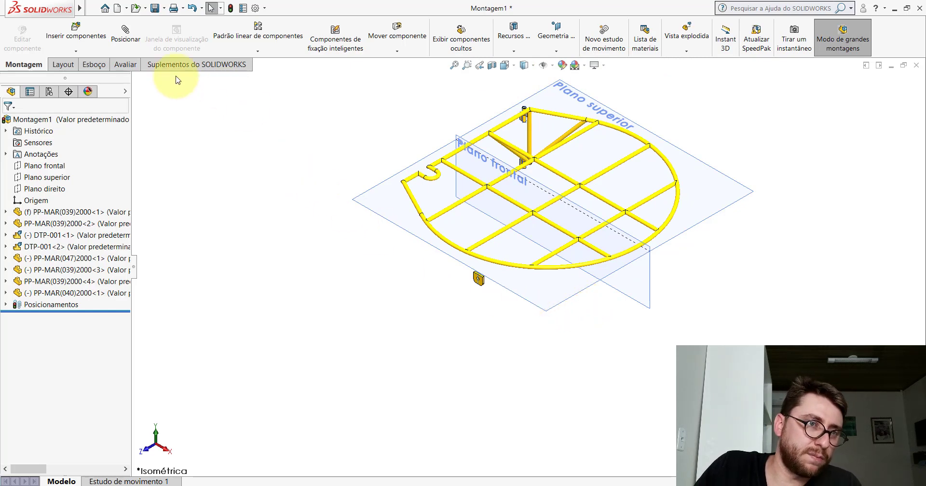
pyautogui.scroll(-3, 432, 218)
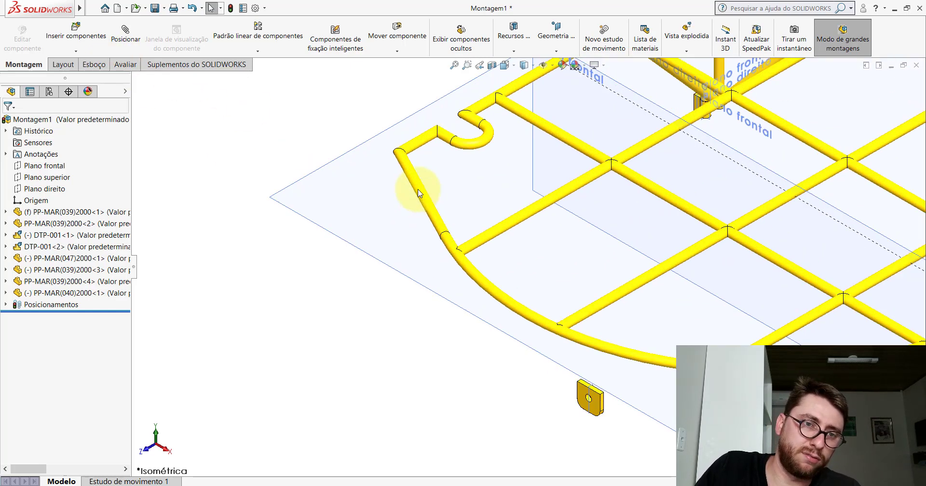
pyautogui.click(419, 191)
pyautogui.click(442, 146)
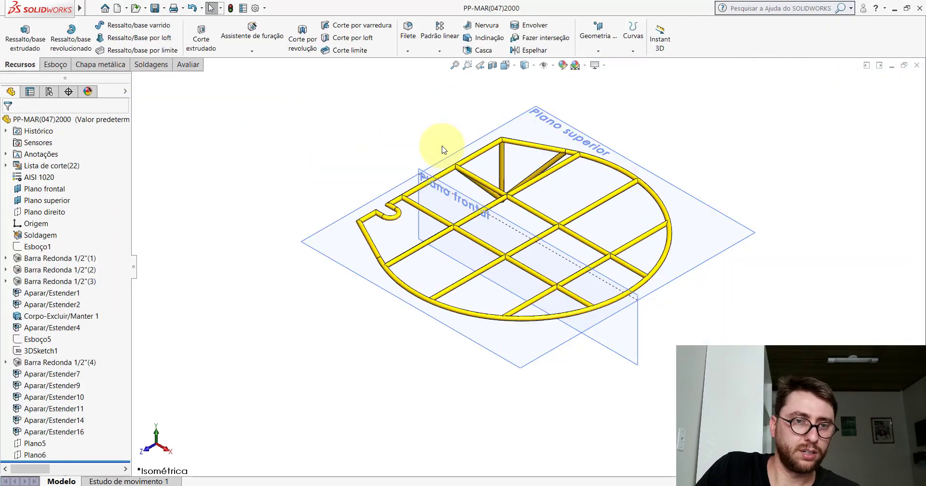
pyautogui.click(48, 261)
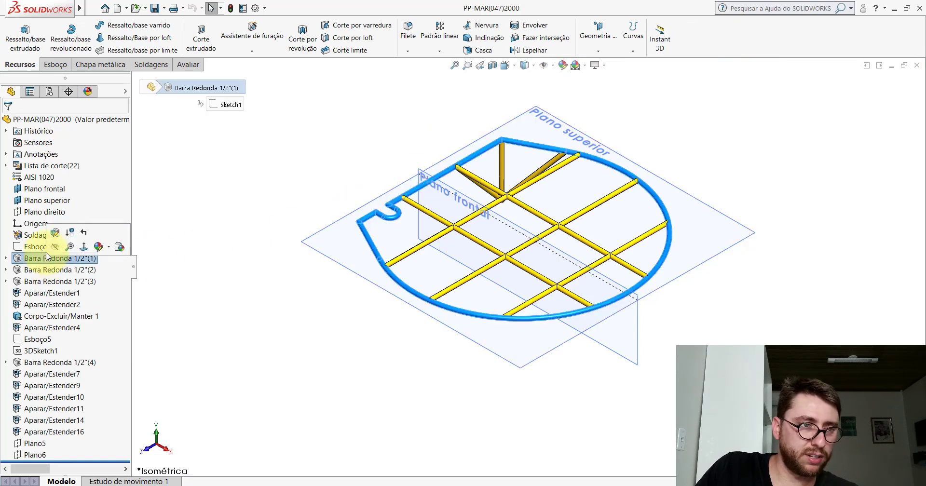
pyautogui.click(56, 234)
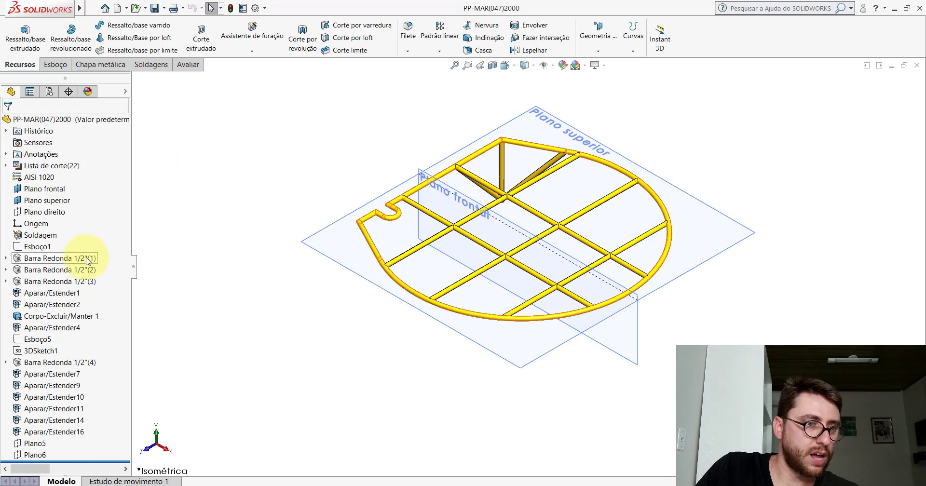
pyautogui.click(217, 296)
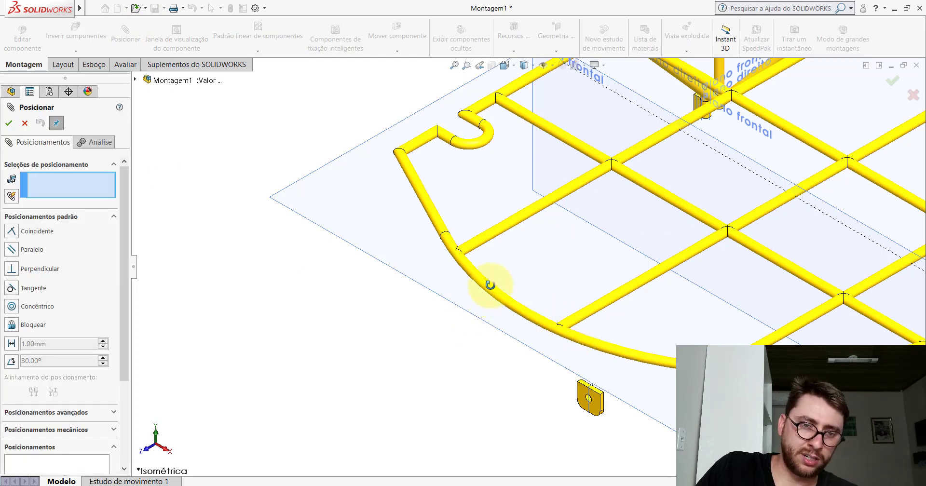
# Step: Orbit the assembly to view the frame from underneath
pyautogui.moveTo(490, 285)
pyautogui.mouseDown(button='middle')
pyautogui.moveTo(534, 213)
pyautogui.moveTo(506, 299)
pyautogui.mouseUp(button='middle')
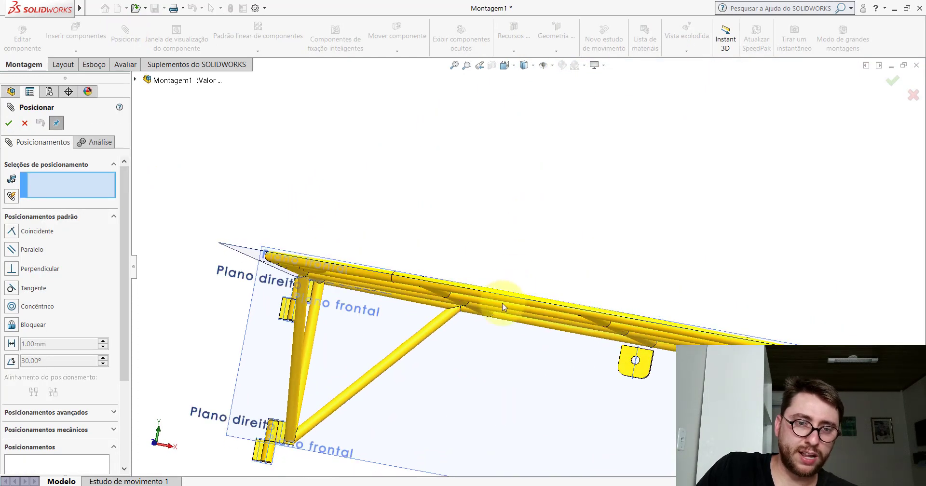
pyautogui.scroll(-3, 511, 298)
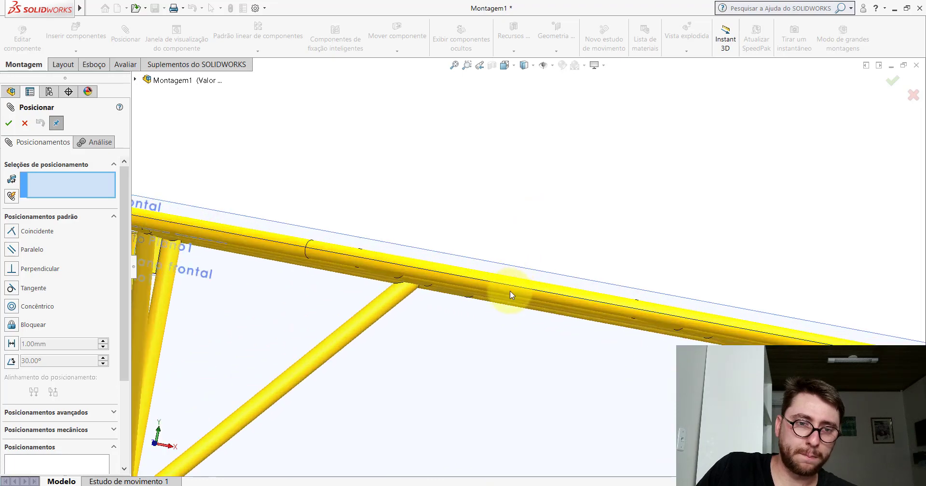
pyautogui.scroll(3, 506, 293)
pyautogui.moveTo(496, 304); pyautogui.dragTo(499, 291, button='middle')
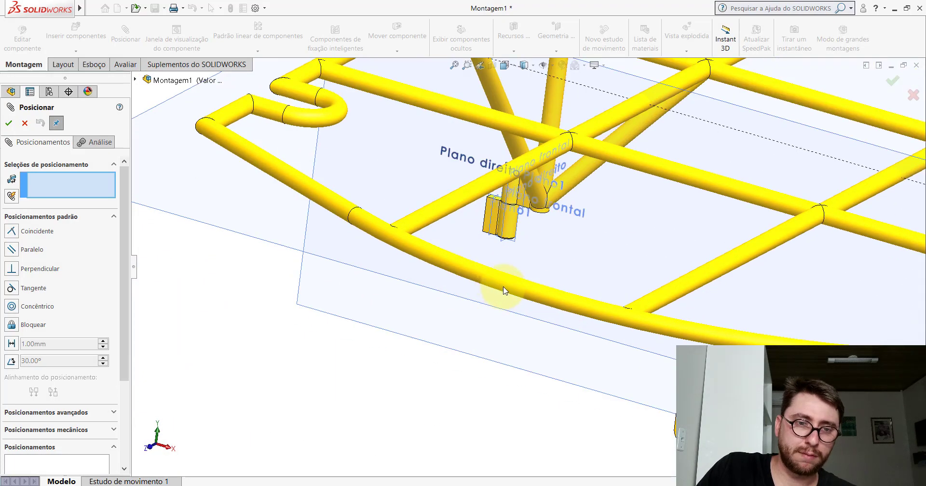
pyautogui.scroll(3, 558, 314)
pyautogui.scroll(-3, 596, 331)
pyautogui.scroll(-3, 560, 318)
pyautogui.scroll(-3, 555, 313)
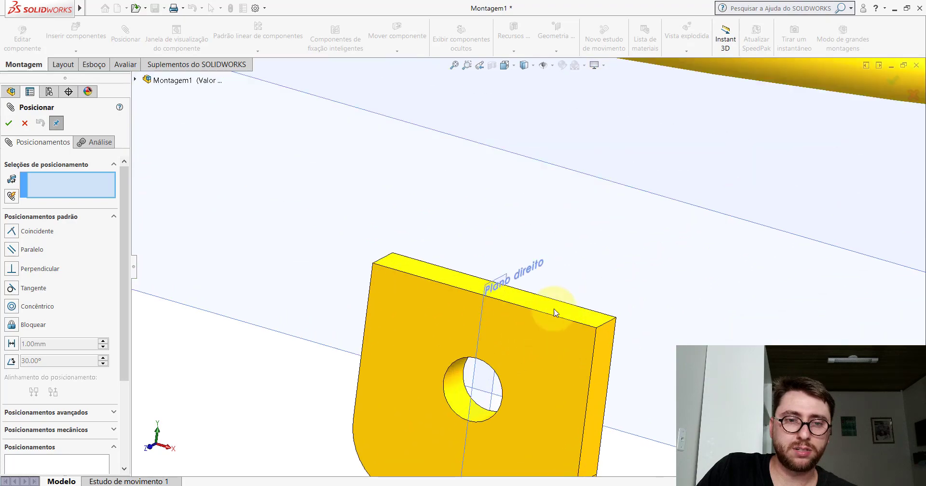
pyautogui.scroll(3, 555, 314)
pyautogui.scroll(2, 557, 307)
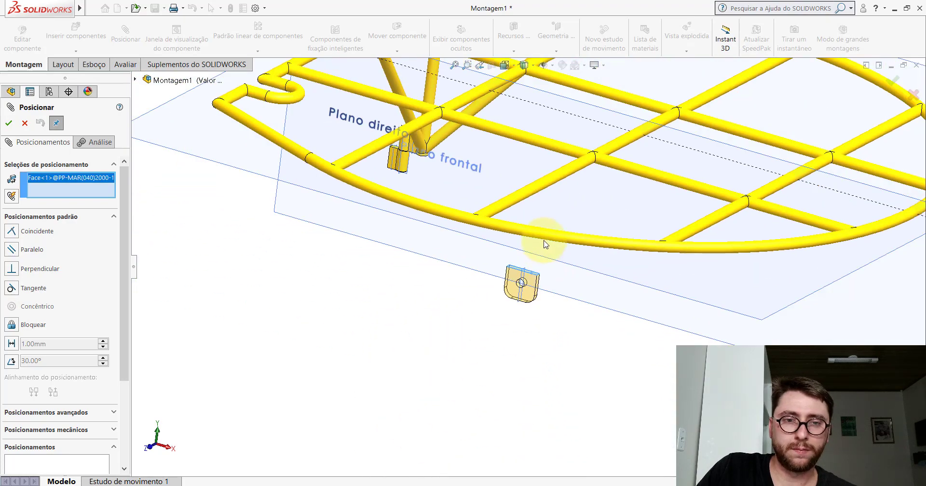
pyautogui.moveTo(544, 245)
pyautogui.mouseDown(button='middle')
pyautogui.moveTo(544, 165)
pyautogui.moveTo(546, 219)
pyautogui.mouseUp(button='middle')
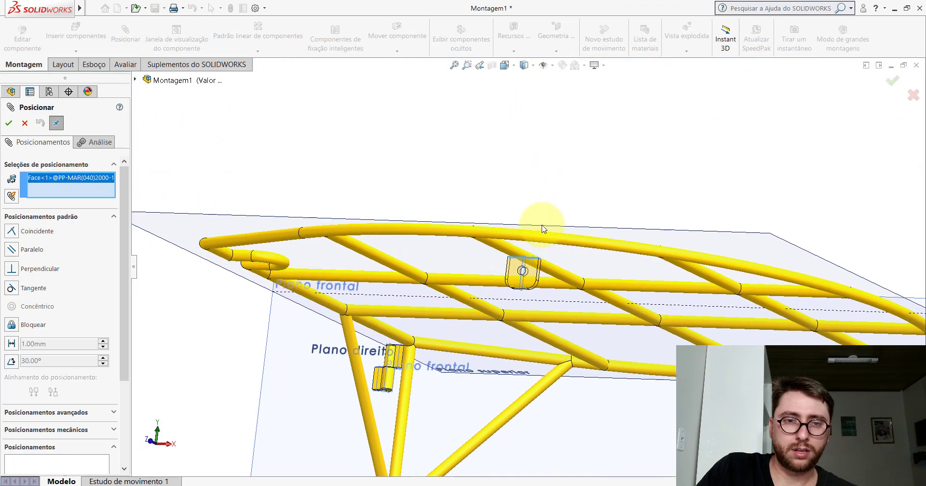
# Step: Mate the bracket face 6.35 mm from the frame's Plano superior with a distance mate
pyautogui.click(543, 229)
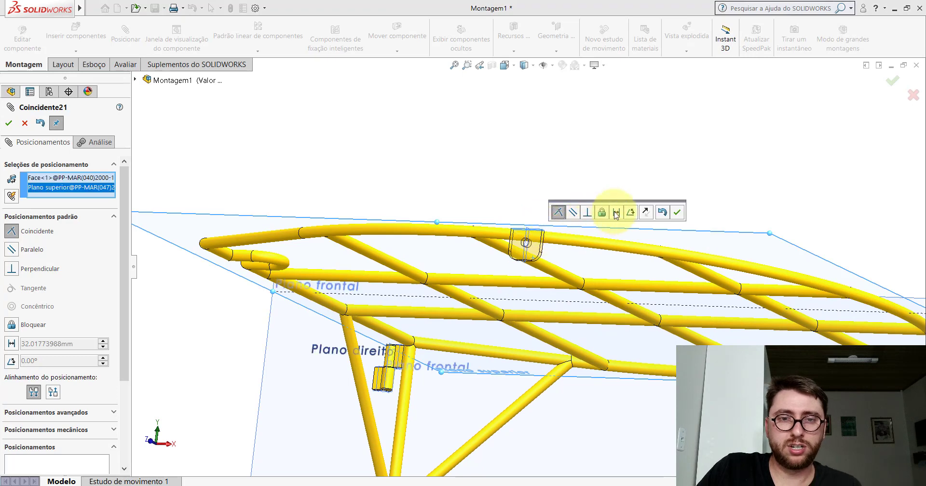
pyautogui.click(617, 212)
pyautogui.write('6.35')
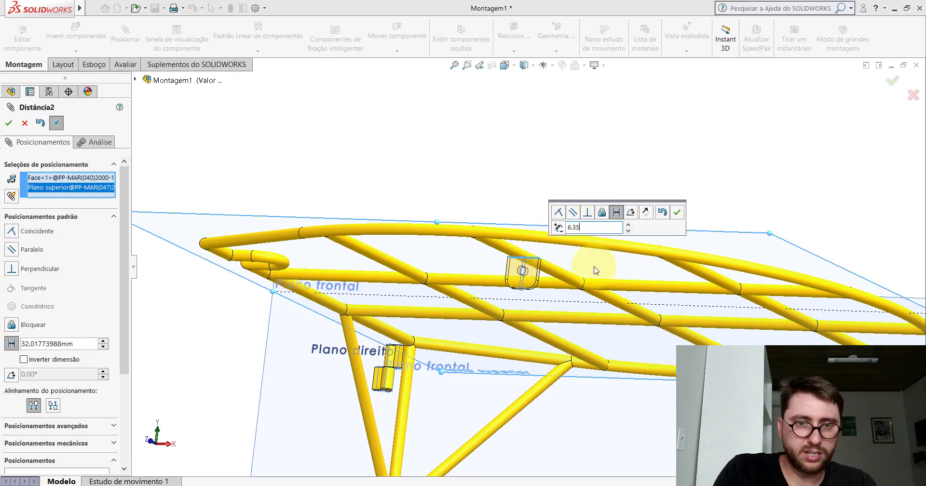
pyautogui.press('Return')
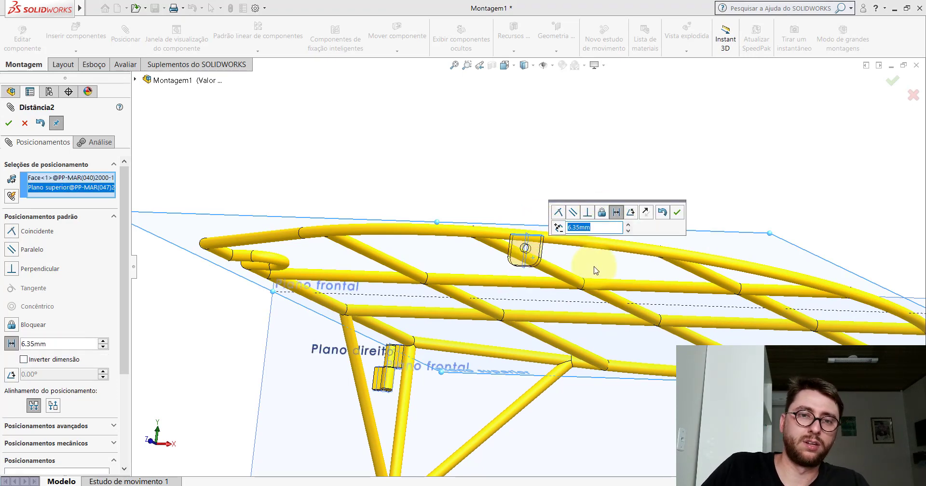
pyautogui.click(677, 213)
pyautogui.click(8, 123)
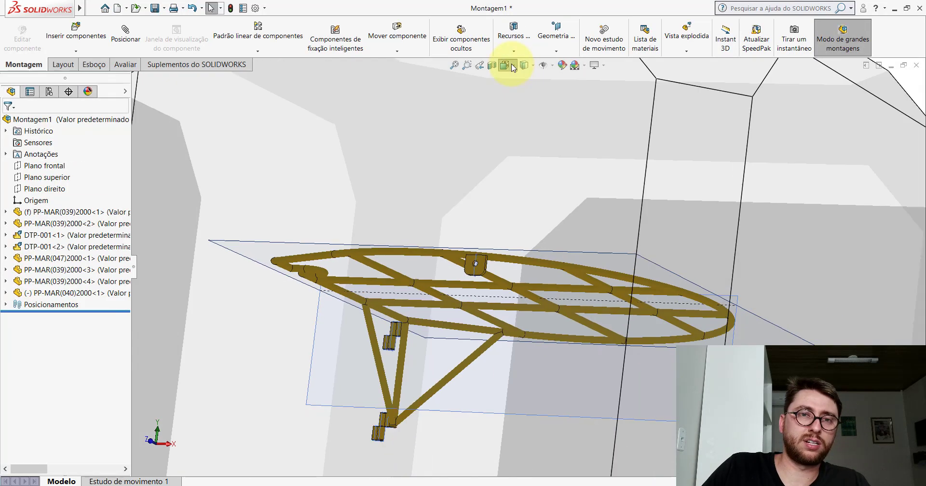
pyautogui.click(513, 68)
# Step: In the assembly, return to isometric view, hide reference planes and drag the bracket to test its freedom
pyautogui.click(541, 106)
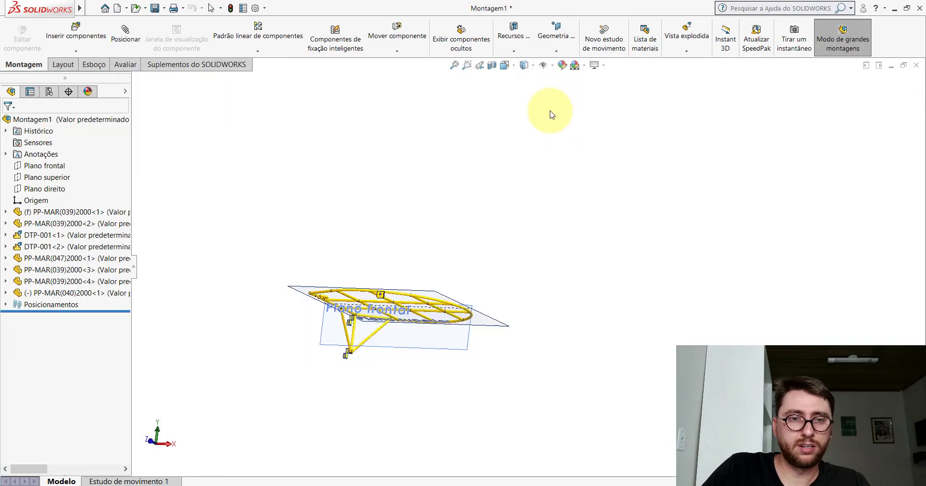
pyautogui.click(540, 69)
pyautogui.scroll(-3, 472, 293)
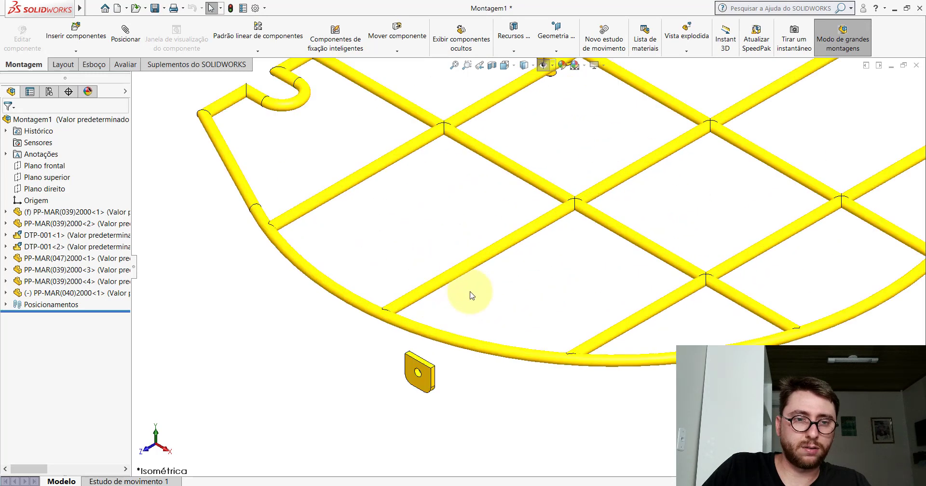
pyautogui.scroll(-3, 398, 418)
pyautogui.moveTo(433, 411); pyautogui.dragTo(455, 405)
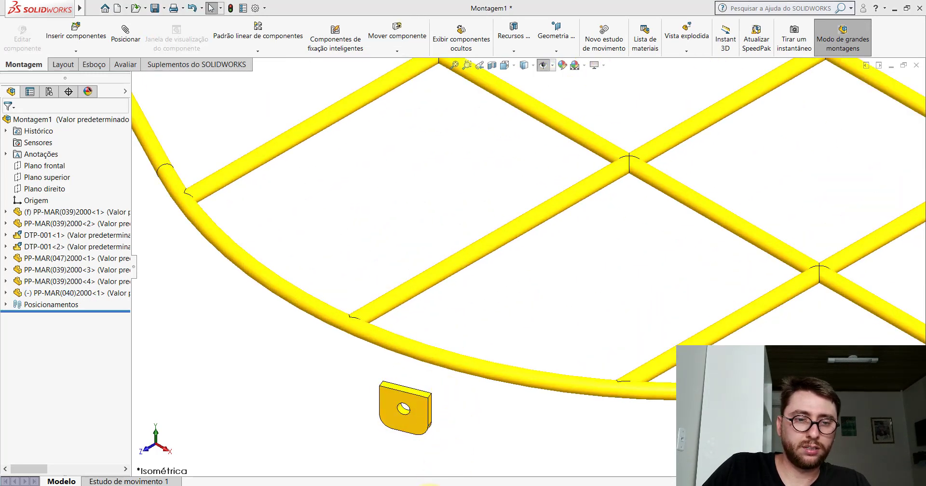
# Step: Bring PM-MAR(031)2000_ forward, fit it in view and make its reference planes visible
pyautogui.click(429, 454)
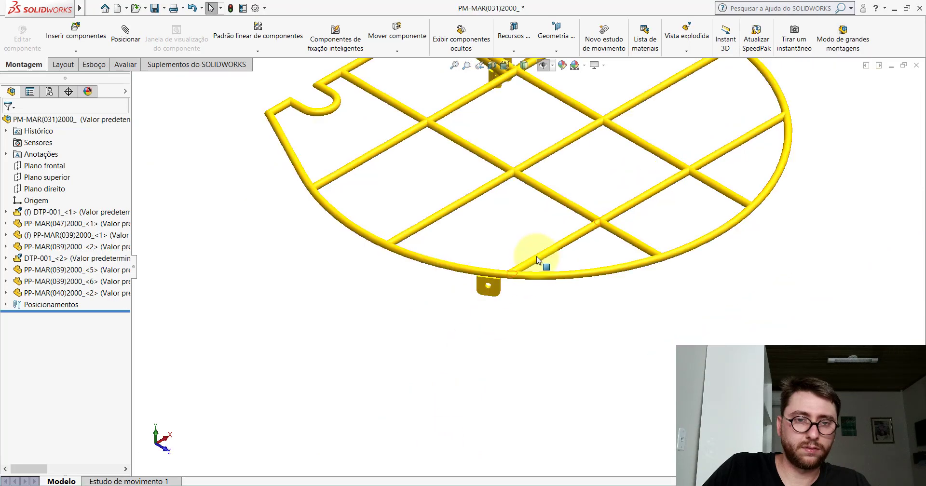
pyautogui.press('f')
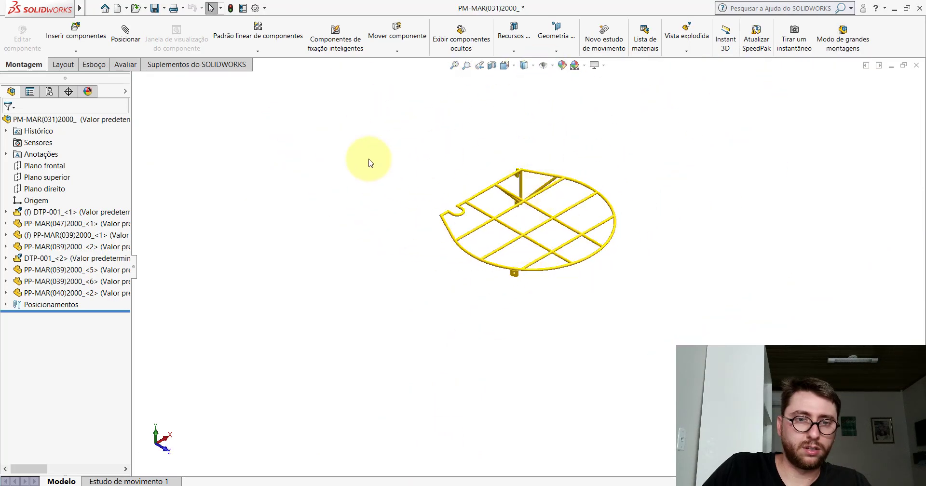
pyautogui.click(553, 70)
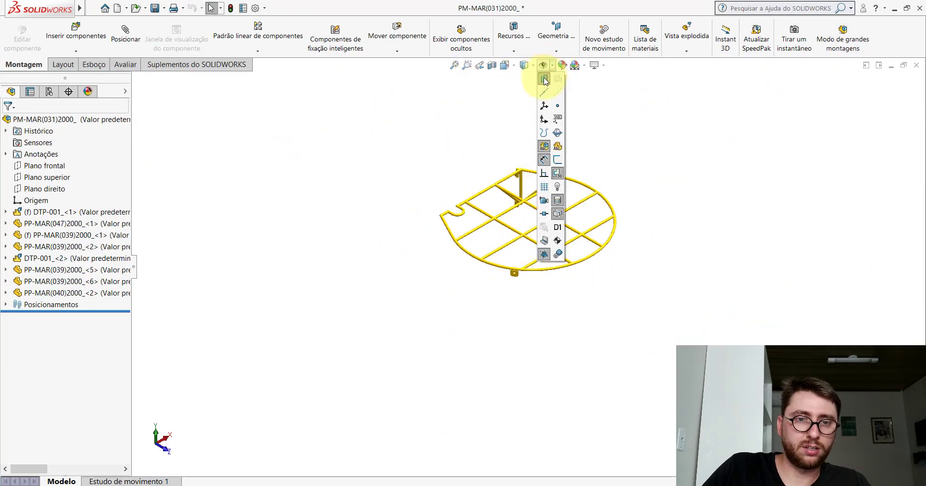
pyautogui.click(542, 78)
# Step: Measure the bracket corner vertex to Plano frontal (324.75 mm), then return to Montagem1
pyautogui.click(124, 64)
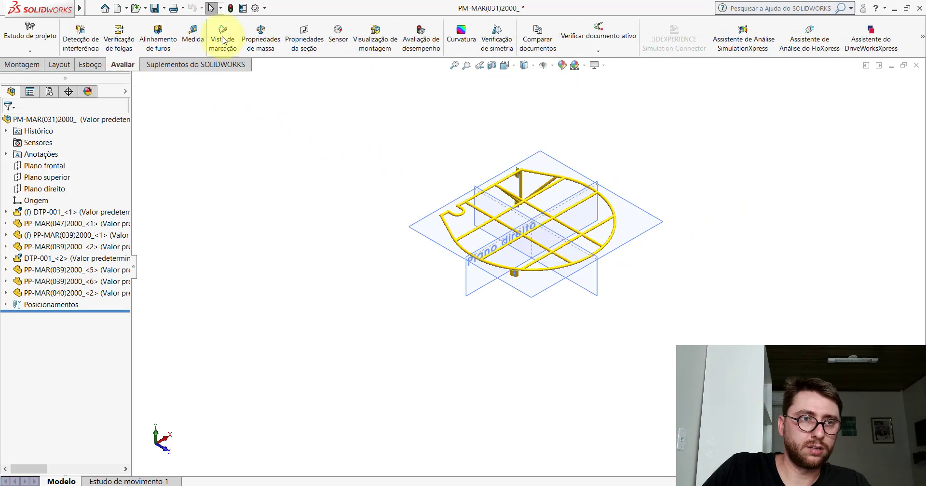
pyautogui.click(193, 44)
pyautogui.scroll(-3, 511, 290)
pyautogui.scroll(-3, 517, 261)
pyautogui.scroll(-3, 511, 256)
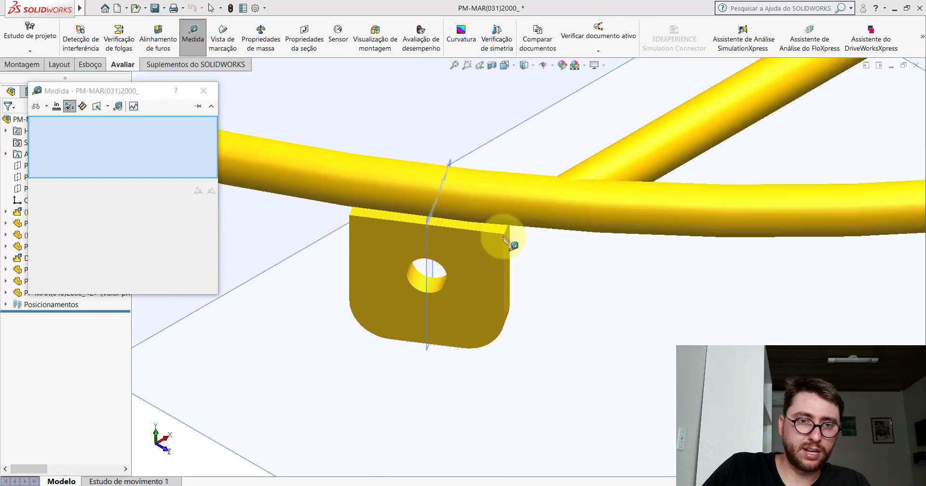
pyautogui.click(505, 235)
pyautogui.scroll(3, 523, 255)
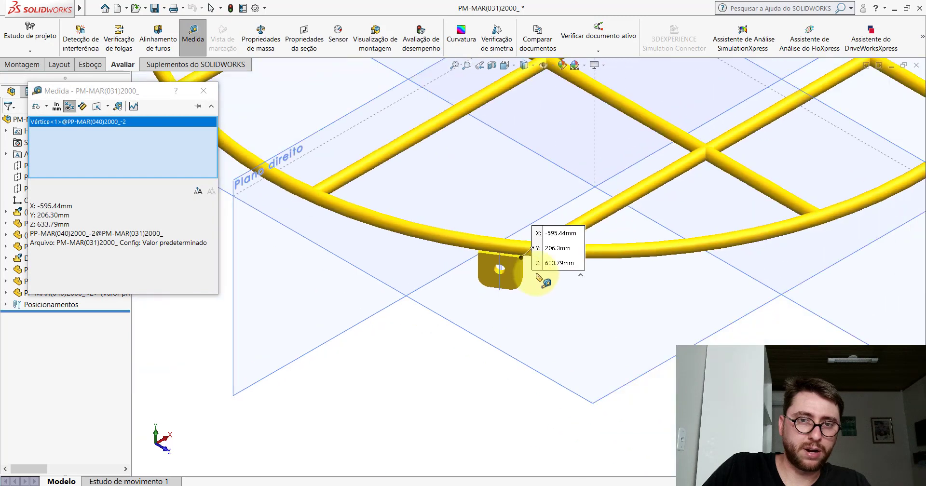
pyautogui.scroll(2, 542, 271)
pyautogui.click(700, 297)
pyautogui.scroll(2, 683, 310)
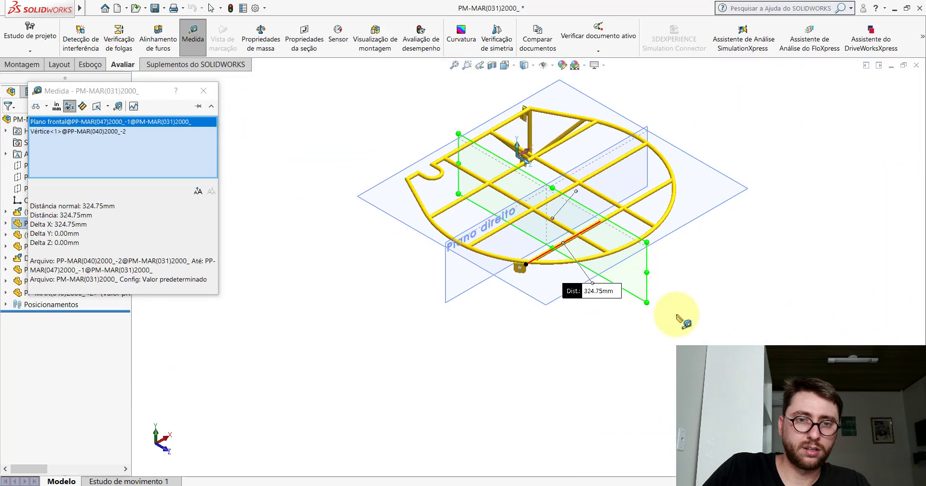
pyautogui.scroll(-3, 594, 275)
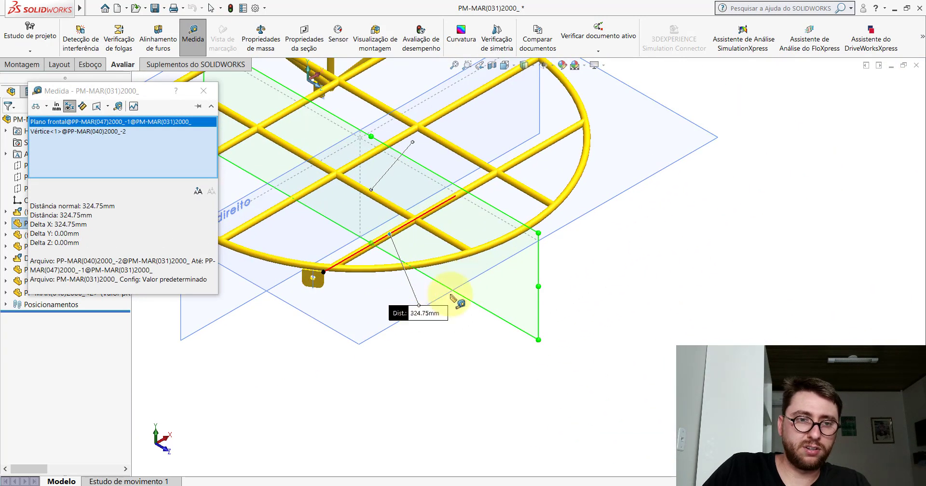
pyautogui.press('Escape')
pyautogui.hotkey('ctrl', 'Tab')
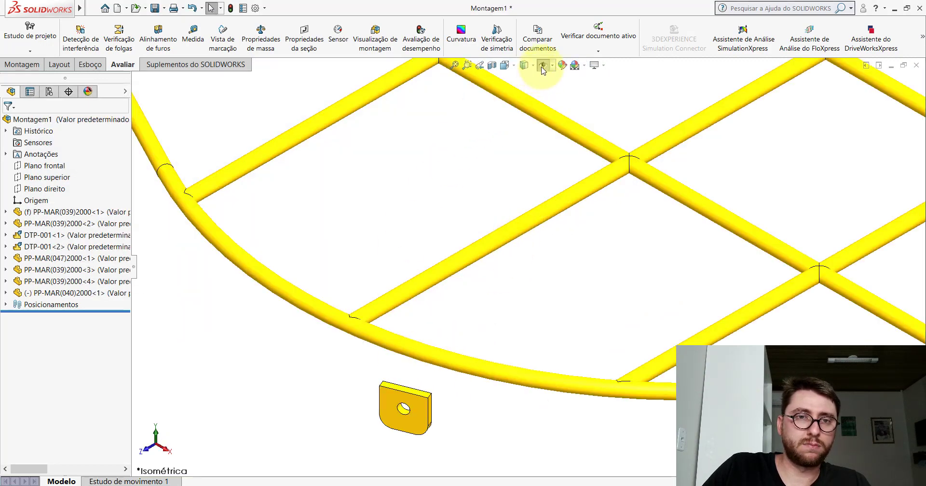
# Step: Add distance mate Distância3 holding the bracket's corner vertex 324.75 mm from Plano frontal
pyautogui.press('f')
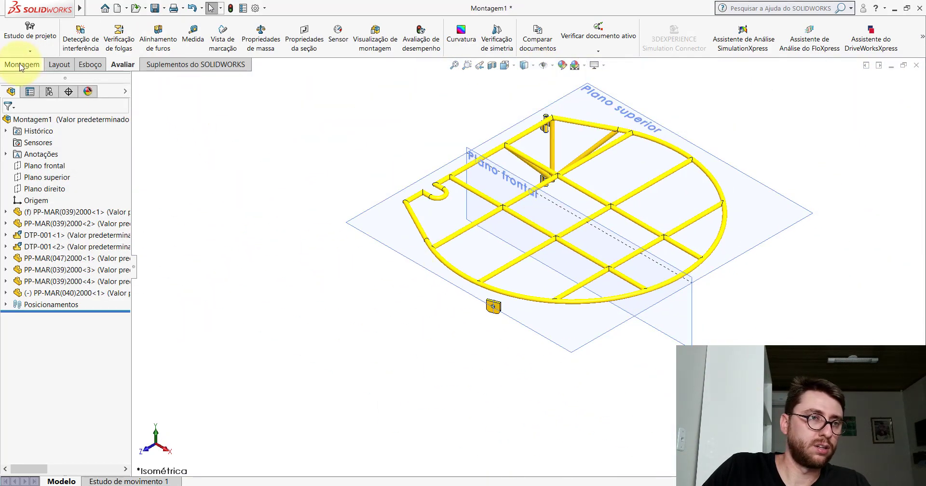
pyautogui.click(20, 66)
pyautogui.scroll(-3, 503, 294)
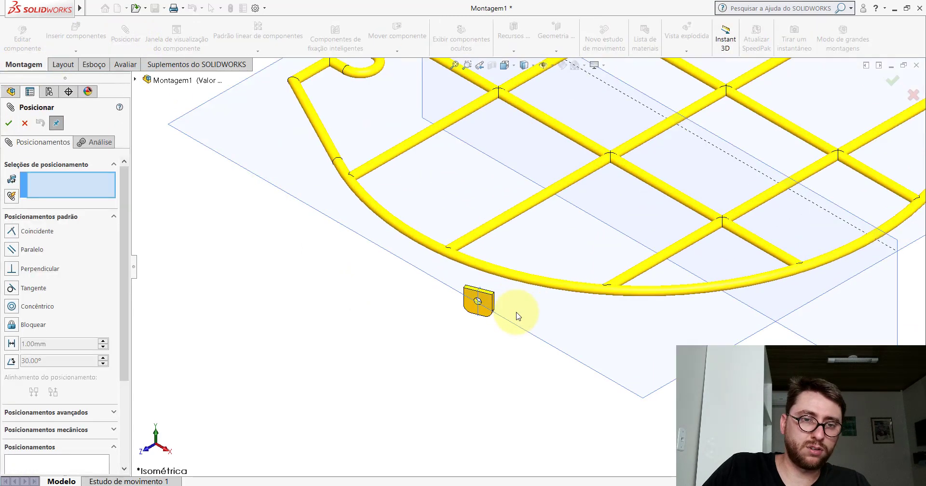
pyautogui.scroll(-5, 511, 309)
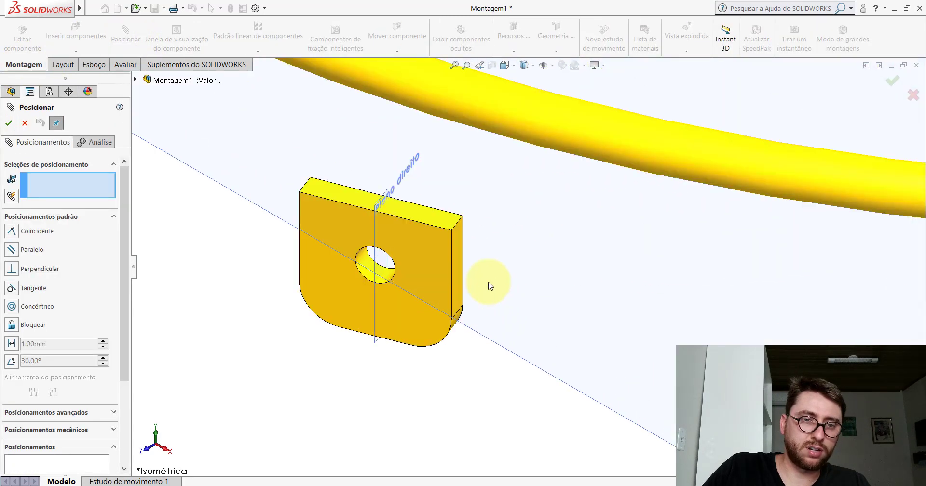
pyautogui.click(452, 232)
pyautogui.scroll(3, 519, 273)
pyautogui.scroll(3, 517, 269)
pyautogui.scroll(2, 579, 279)
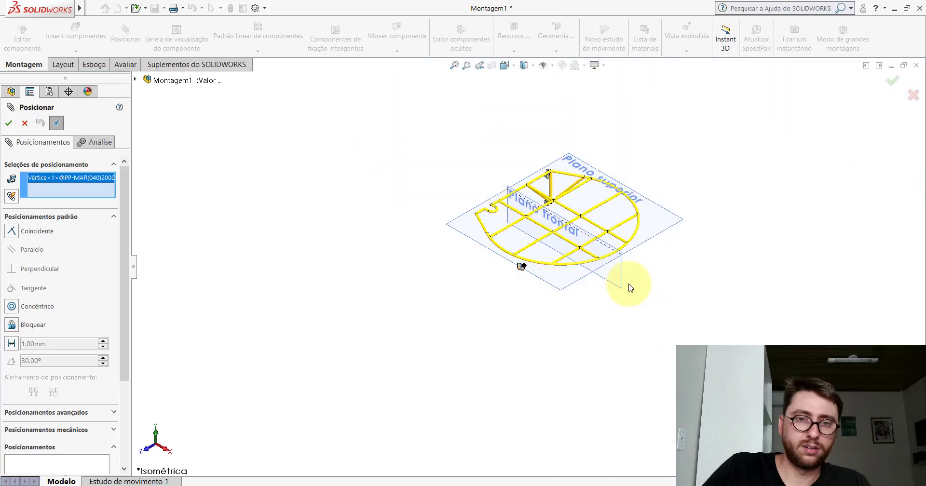
pyautogui.scroll(-4, 630, 288)
pyautogui.click(575, 237)
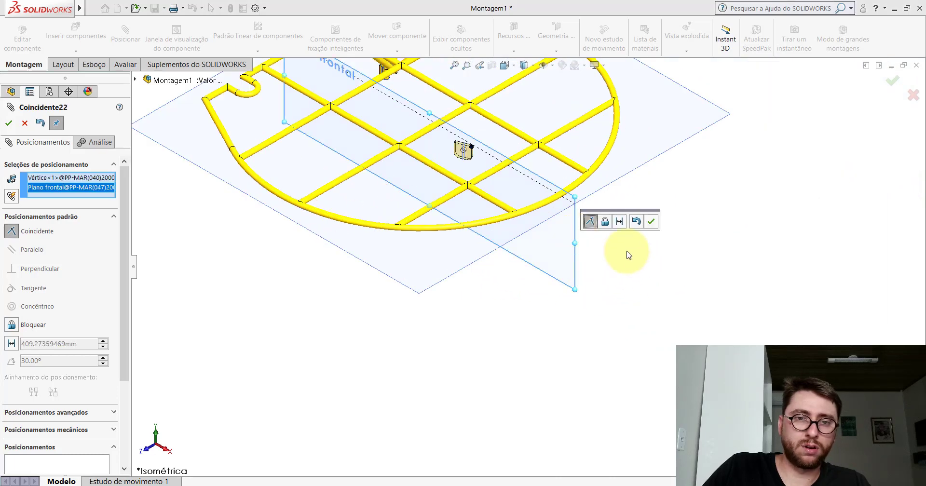
pyautogui.click(619, 221)
pyautogui.write('32')
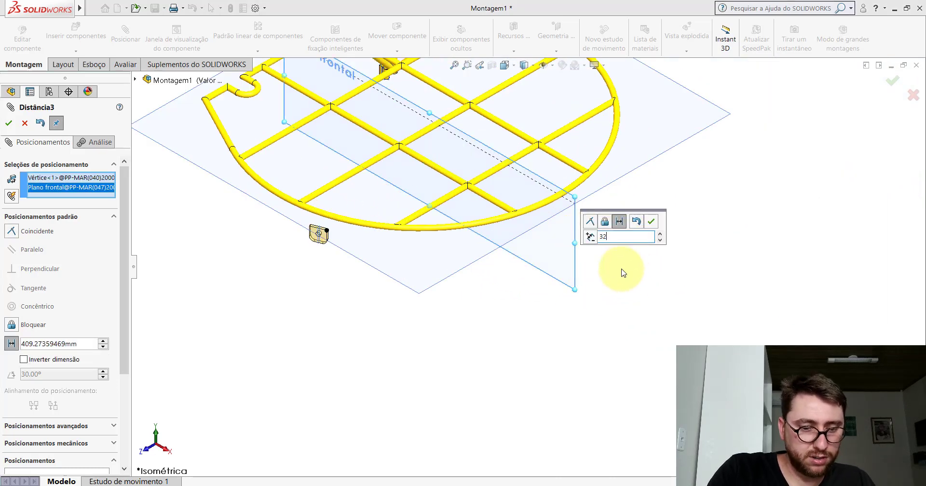
pyautogui.write('4.75')
pyautogui.press('Return')
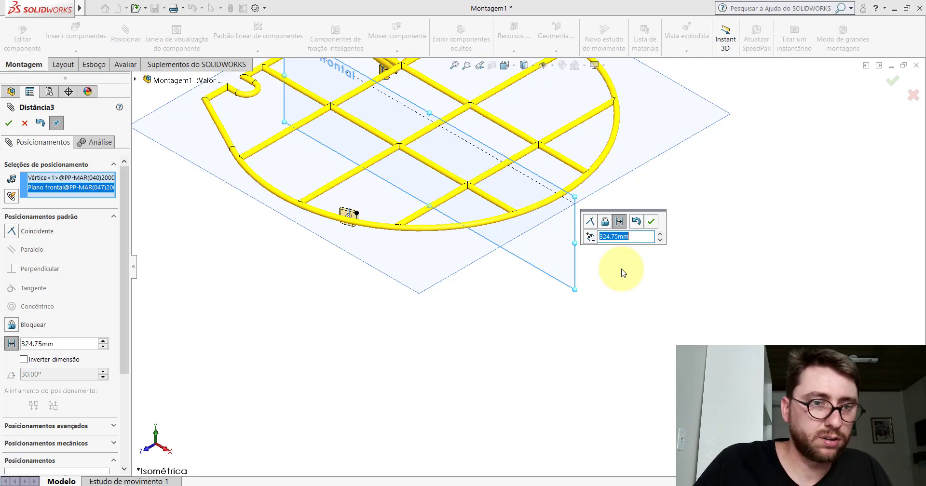
pyautogui.click(652, 222)
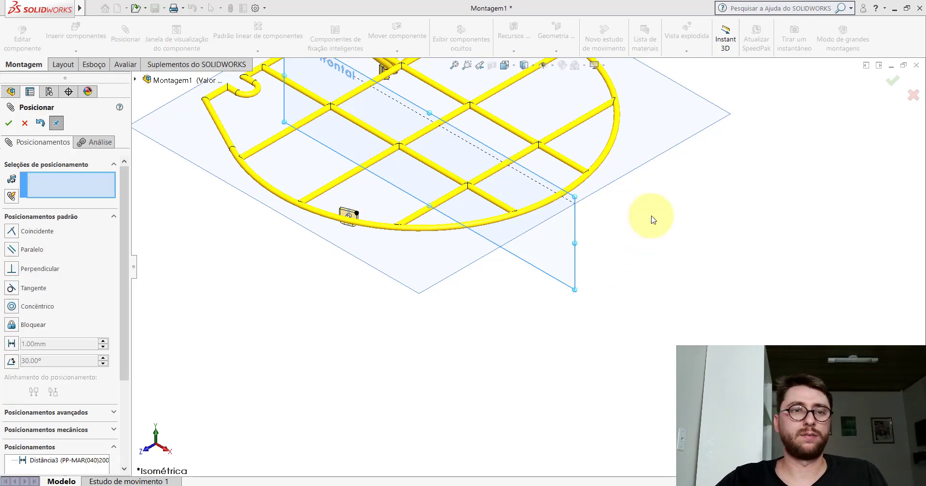
# Step: Finish mating, then bring PM-MAR(031)2000_ forward and orbit it to a new angle
pyautogui.press('Escape')
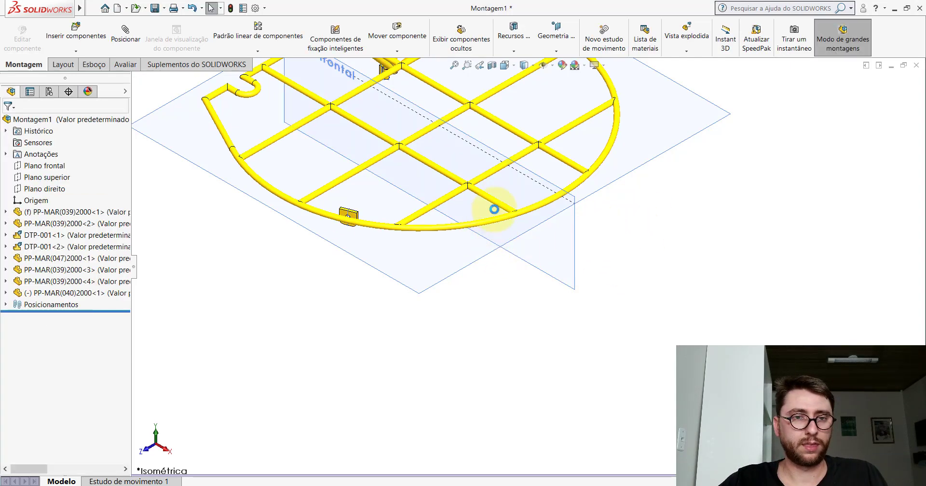
pyautogui.moveTo(499, 256)
pyautogui.mouseDown(button='middle')
pyautogui.moveTo(441, 189)
pyautogui.moveTo(439, 169)
pyautogui.moveTo(434, 175)
pyautogui.moveTo(466, 192)
pyautogui.mouseUp(button='middle')
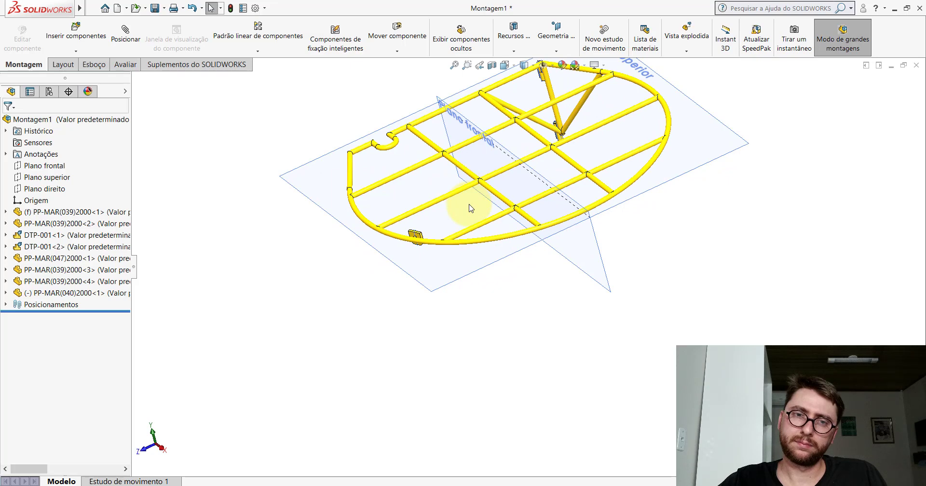
pyautogui.click(460, 480)
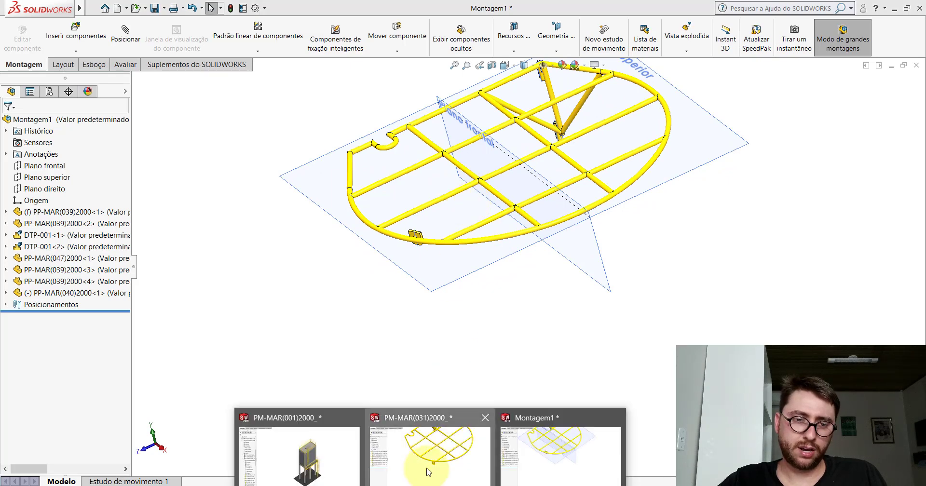
pyautogui.click(427, 461)
pyautogui.scroll(5, 386, 178)
pyautogui.moveTo(372, 166)
pyautogui.mouseDown(button='middle')
pyautogui.moveTo(420, 190)
pyautogui.moveTo(374, 186)
pyautogui.moveTo(378, 195)
pyautogui.moveTo(415, 193)
pyautogui.mouseUp(button='middle')
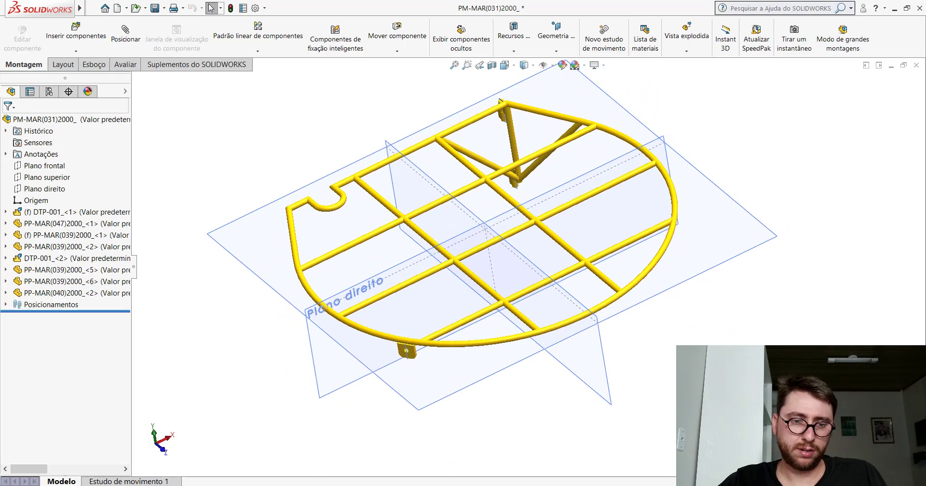
# Step: Measure the lug's corner vertex to Plano direito, reading 234.95 mm
pyautogui.click(124, 65)
pyautogui.click(193, 36)
pyautogui.scroll(-5, 430, 333)
pyautogui.scroll(-5, 429, 334)
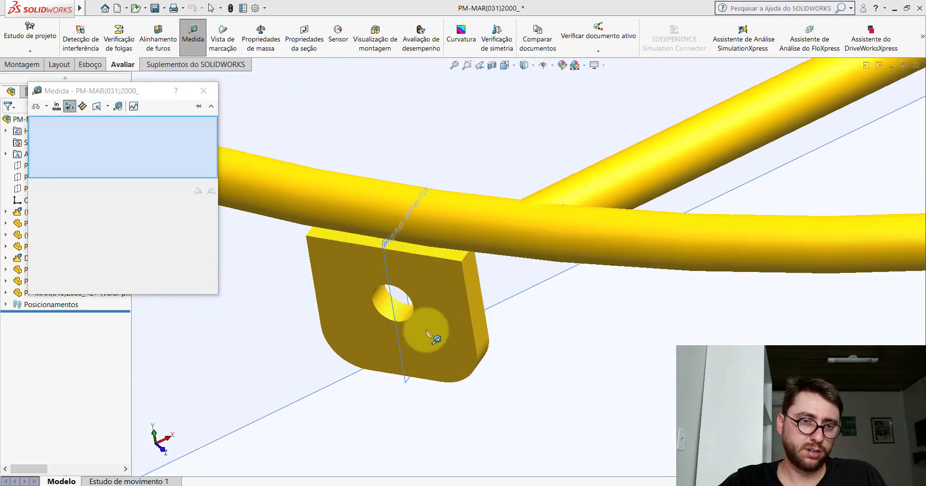
pyautogui.click(462, 265)
pyautogui.scroll(3, 507, 302)
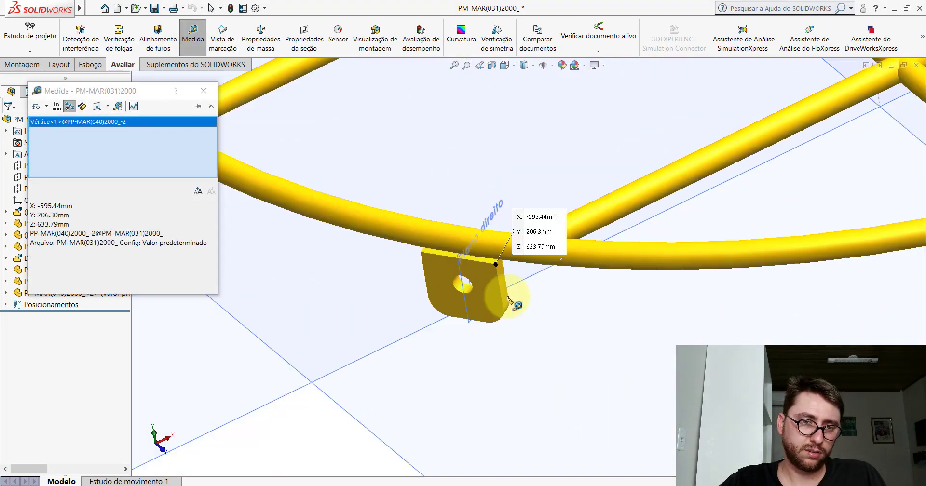
pyautogui.scroll(3, 512, 306)
pyautogui.scroll(2, 463, 313)
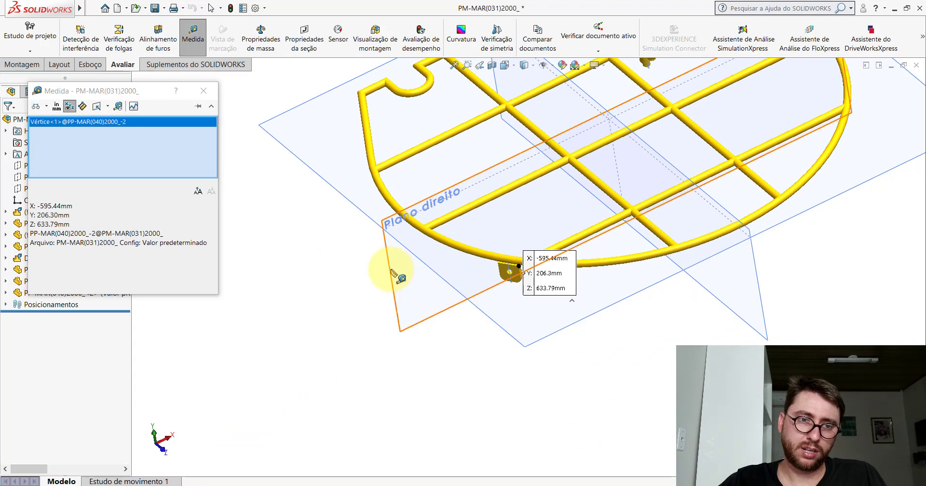
pyautogui.click(392, 273)
pyautogui.scroll(3, 434, 290)
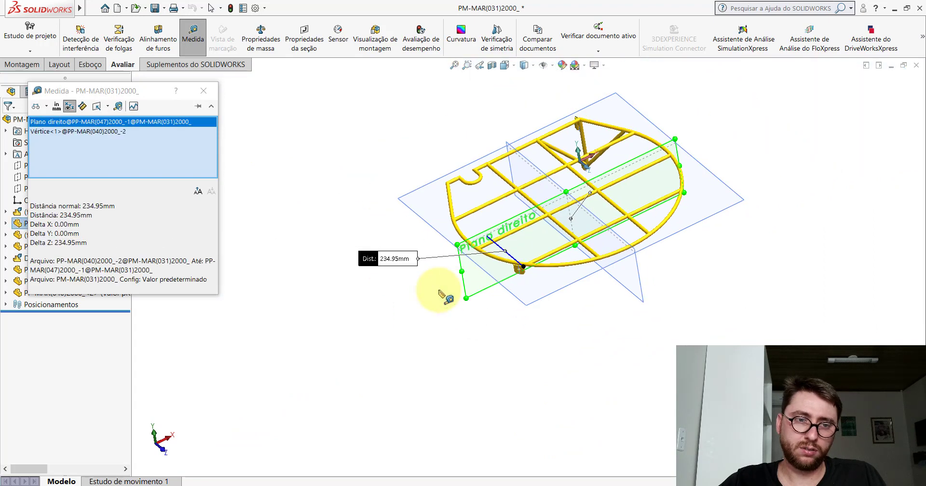
# Step: Close the measurement, return to Montagem1 and select the round frame rod PP-MAR(047)2000
pyautogui.press('Escape')
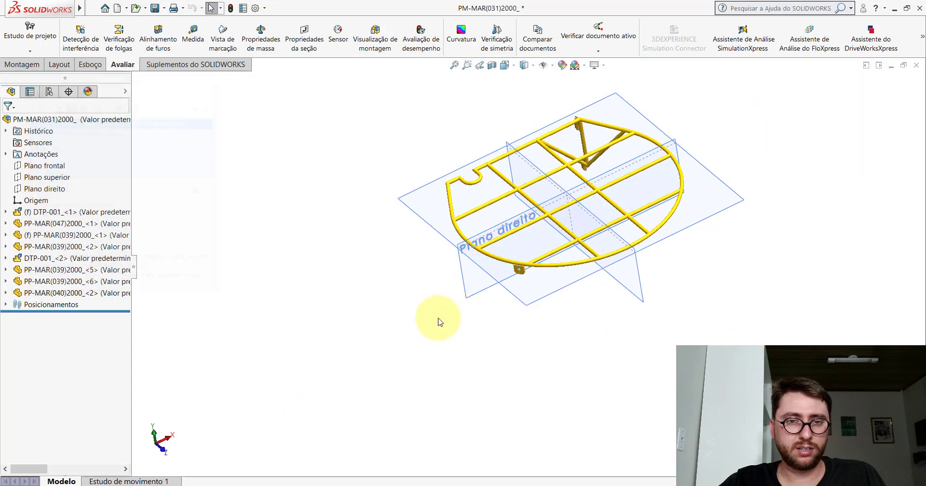
pyautogui.hotkey('ctrl', 'Tab')
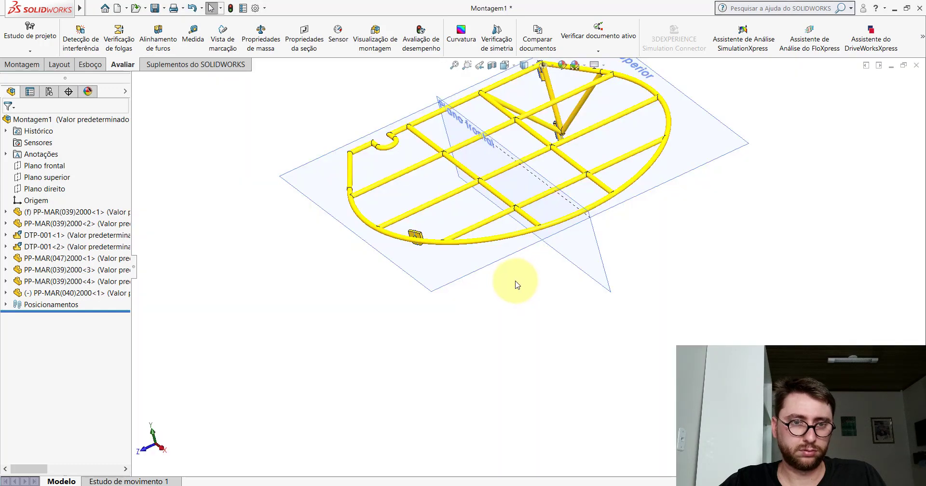
pyautogui.click(465, 245)
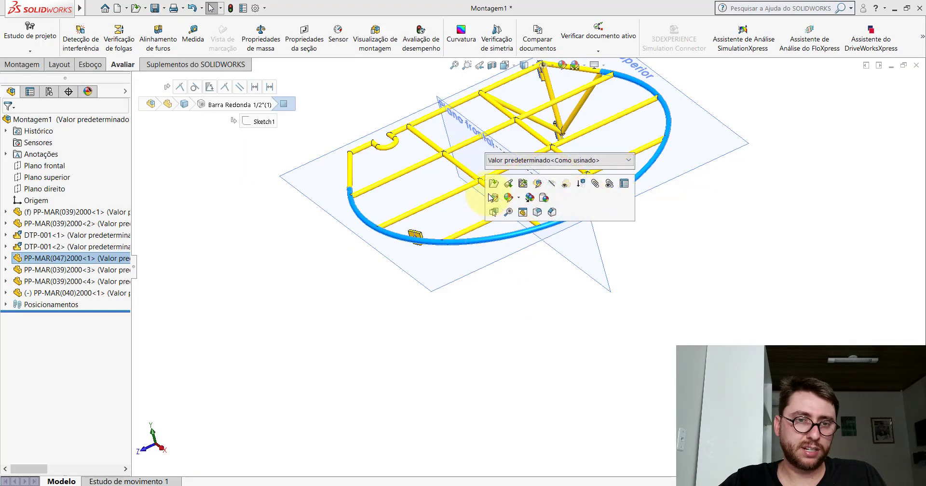
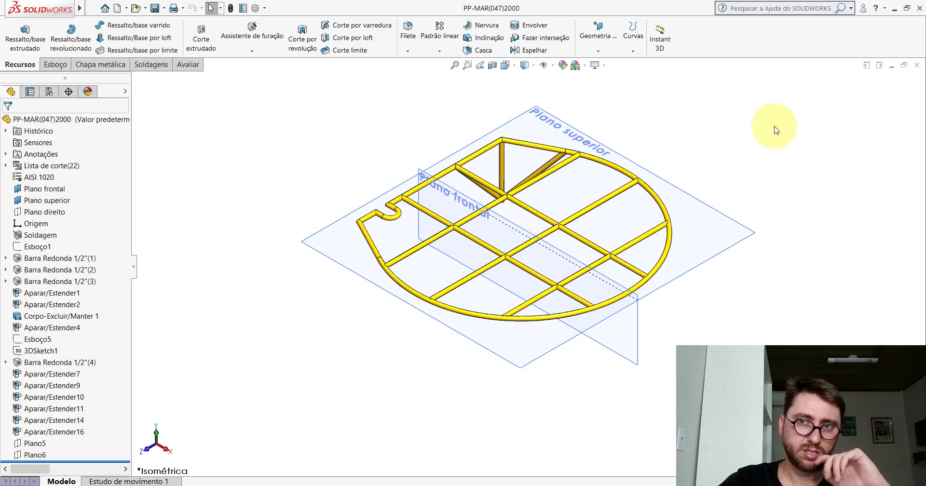
# Step: In Montagem1, measure the bracket face against the grate's Plano frontal, reading 21.43°
pyautogui.click(917, 65)
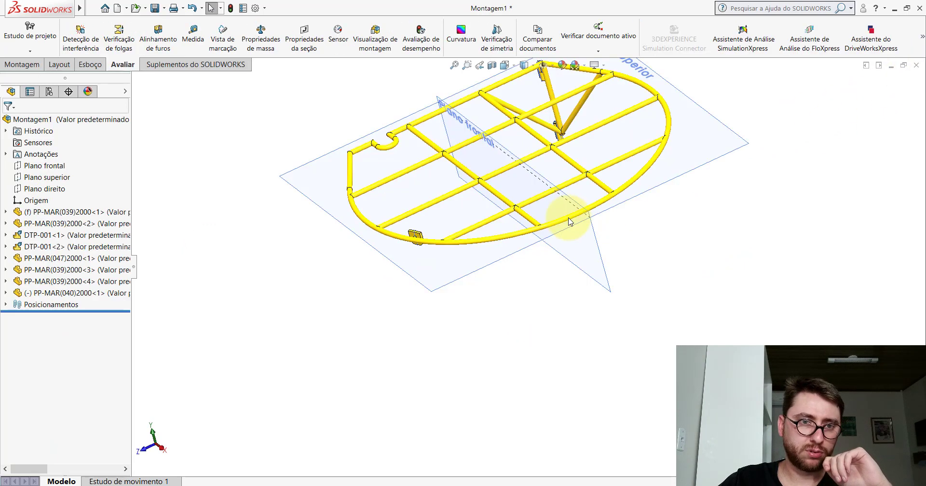
pyautogui.click(193, 35)
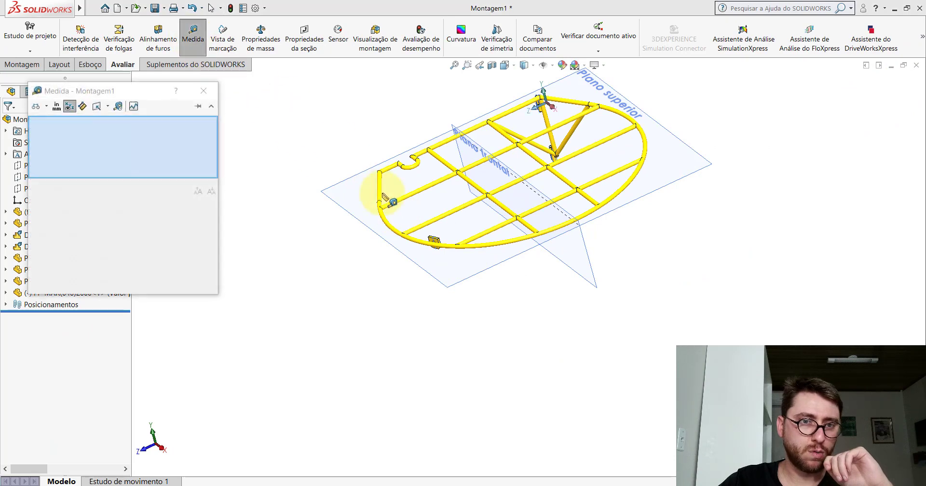
pyautogui.scroll(-3, 469, 246)
pyautogui.scroll(-3, 469, 247)
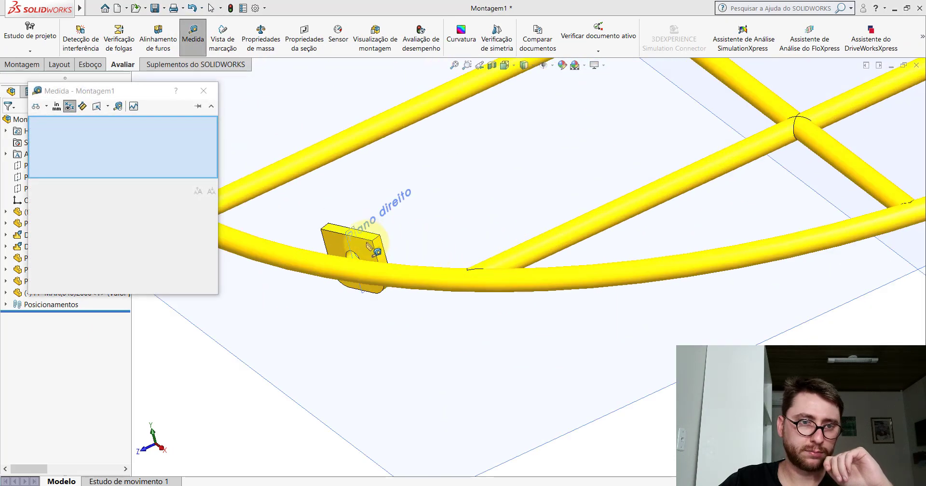
pyautogui.click(369, 246)
pyautogui.scroll(4, 501, 274)
pyautogui.click(663, 140)
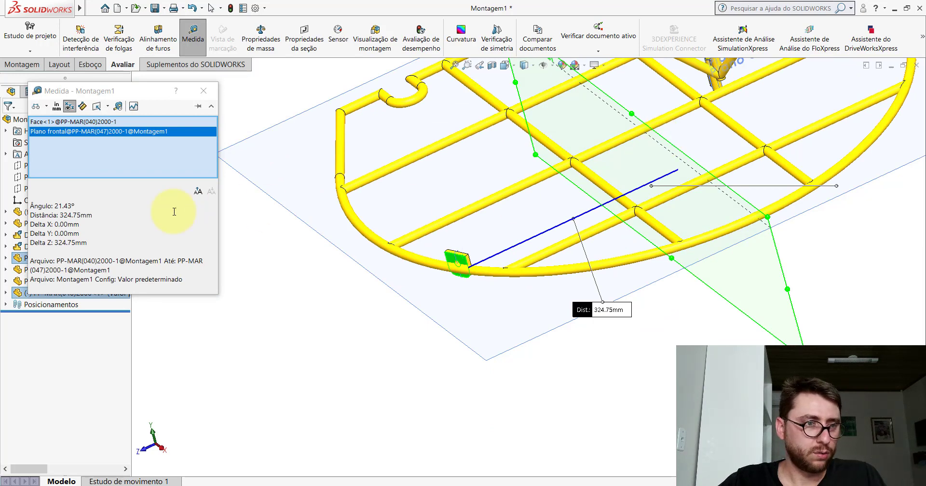
pyautogui.click(202, 94)
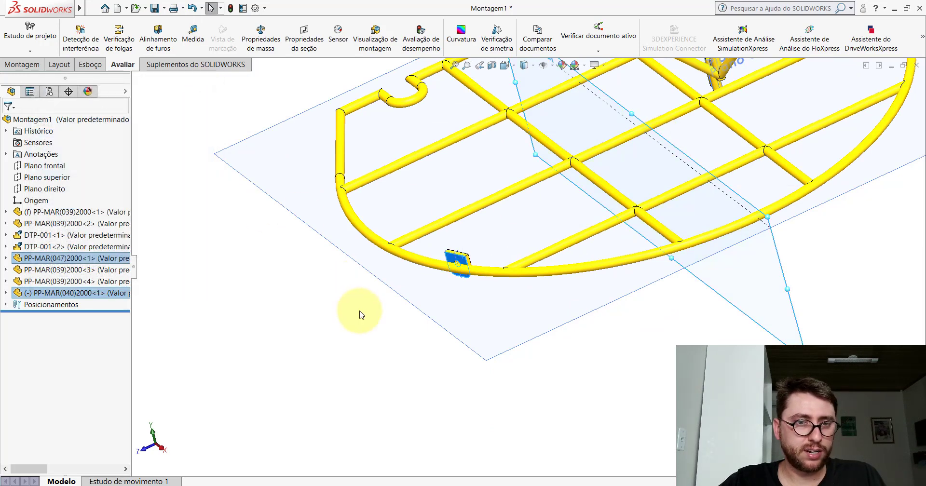
pyautogui.click(34, 67)
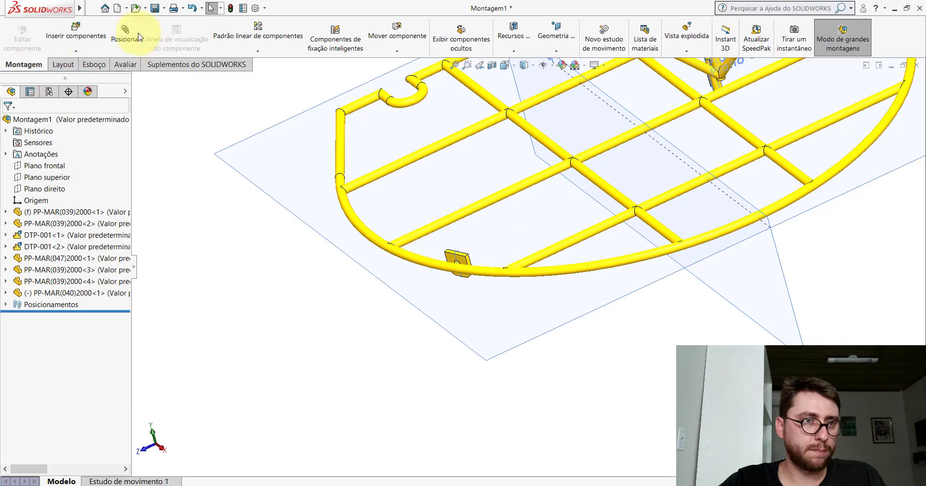
# Step: Mate the PP-MAR(040) bracket face to the grate's Plano frontal with a 21.43° angle
pyautogui.scroll(-5, 463, 260)
pyautogui.scroll(-2, 449, 251)
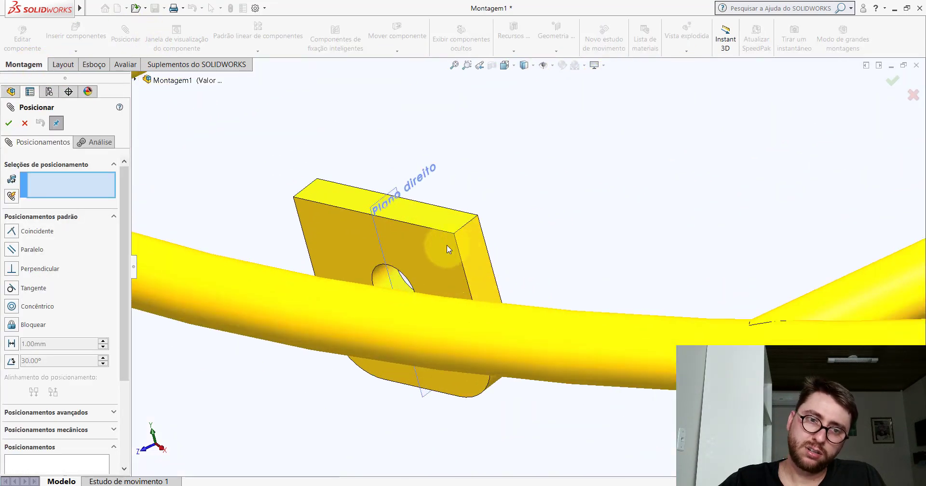
pyautogui.click(449, 248)
pyautogui.scroll(3, 449, 250)
pyautogui.scroll(5, 483, 251)
pyautogui.scroll(-3, 707, 214)
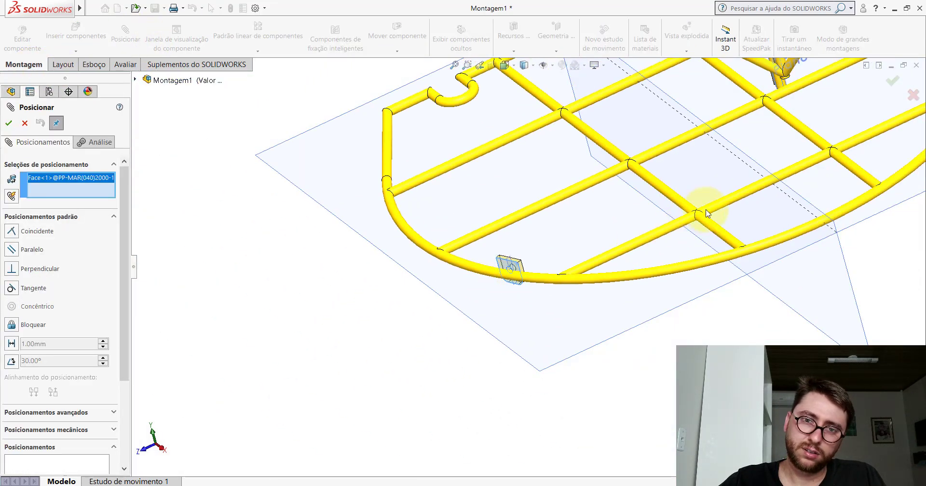
pyautogui.click(727, 141)
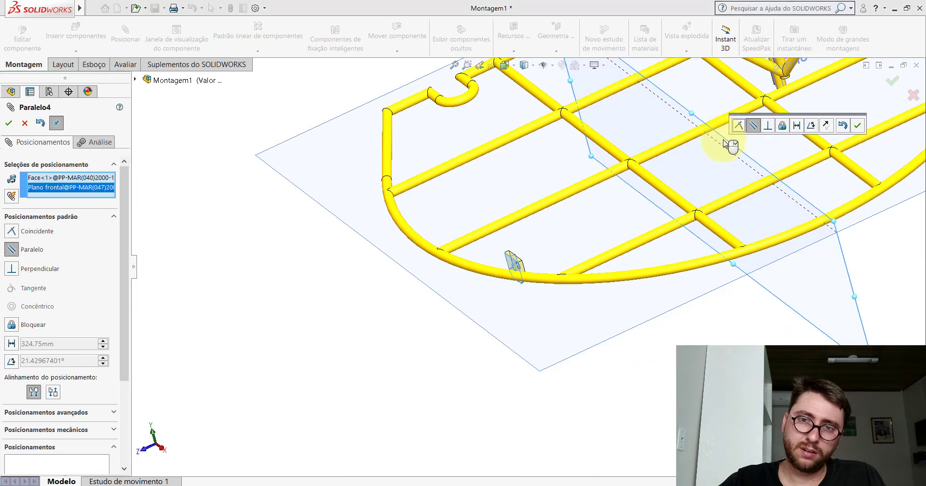
pyautogui.click(809, 127)
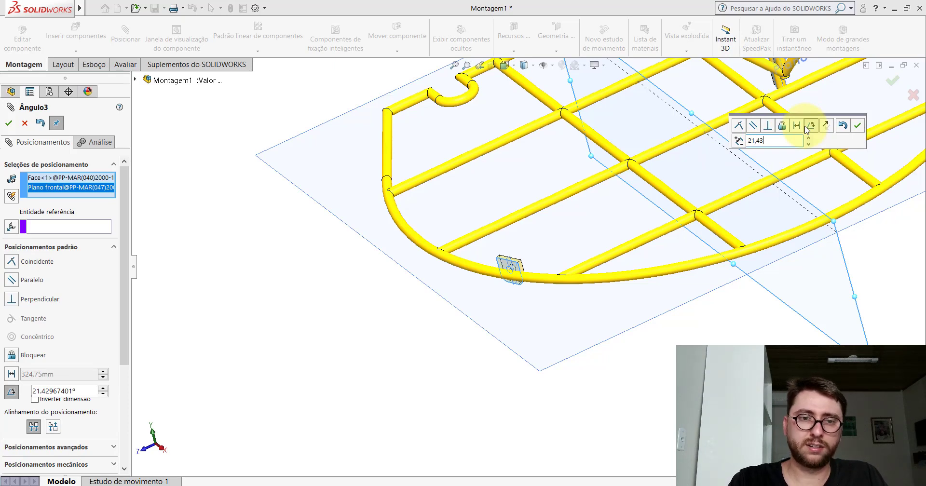
pyautogui.press('Return')
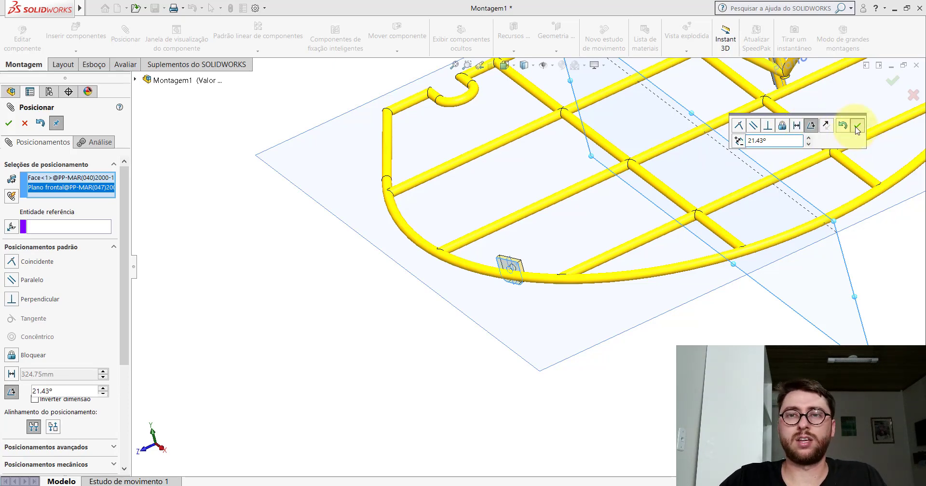
pyautogui.click(857, 127)
pyautogui.click(9, 124)
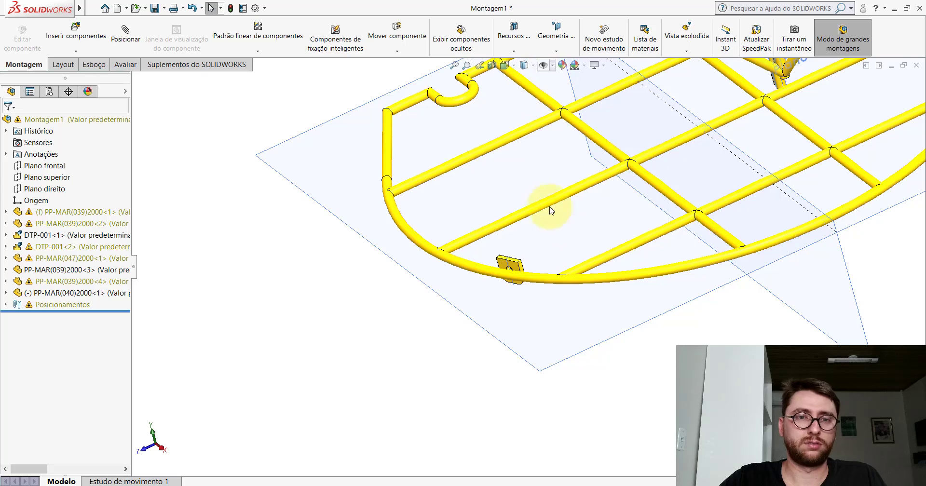
# Step: From a top view, drag the PP-MAR(040) bracket leftward along the ring's lower edge
pyautogui.press('f')
pyautogui.scroll(-3, 548, 73)
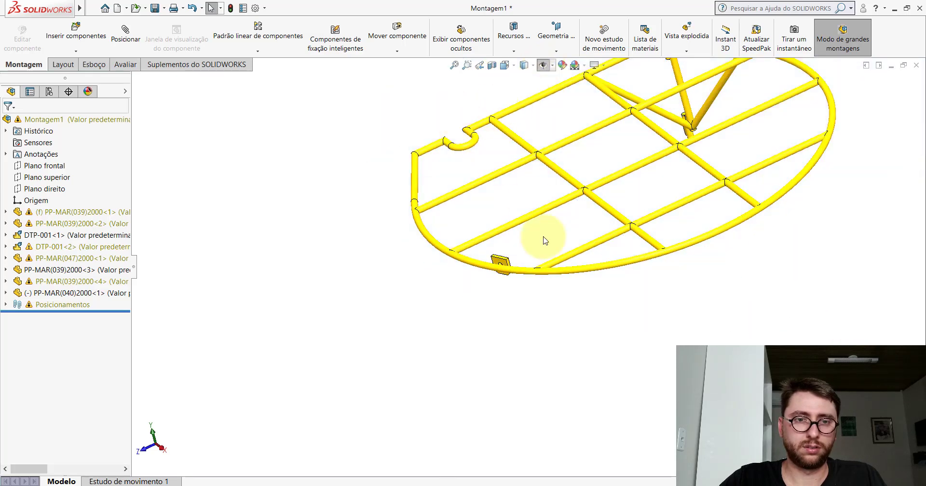
pyautogui.moveTo(544, 240); pyautogui.dragTo(547, 387, button='middle')
pyautogui.scroll(-2, 502, 258)
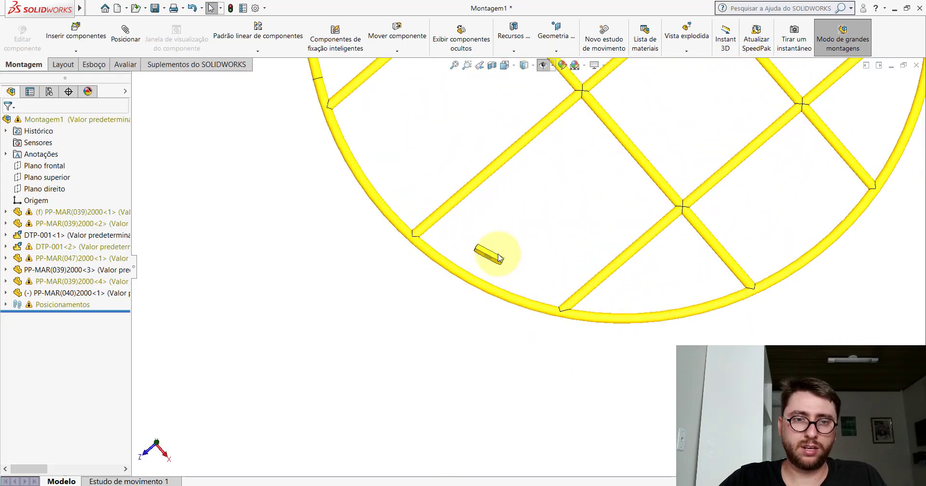
pyautogui.moveTo(494, 259); pyautogui.dragTo(490, 288)
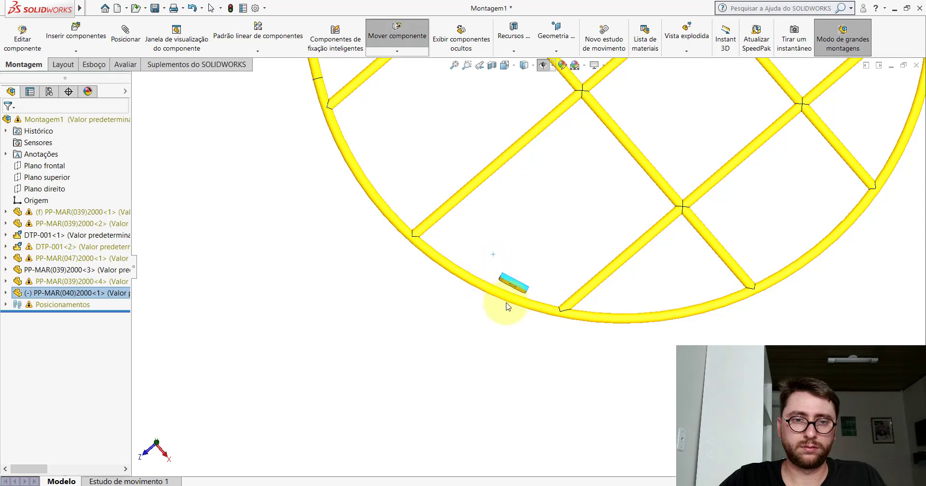
pyautogui.moveTo(516, 324); pyautogui.dragTo(487, 290)
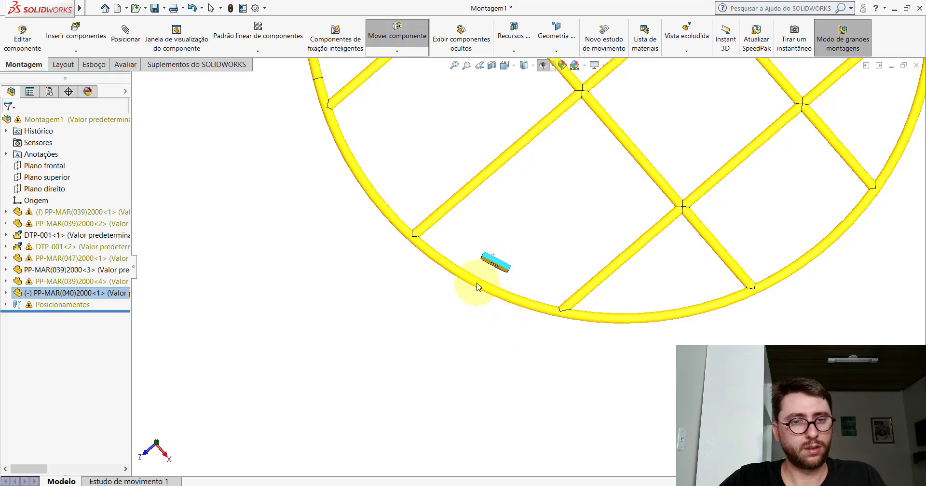
pyautogui.press('Escape')
pyautogui.press('Escape')
pyautogui.scroll(6, 526, 252)
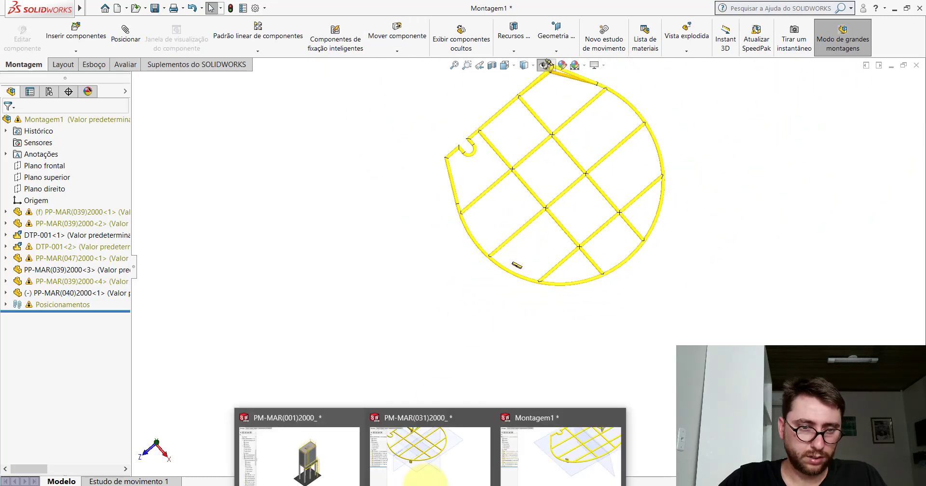
# Step: In reference PM-MAR(031)2000_, hide the reference planes and locate the grate's Esboço1 sketch
pyautogui.click(429, 444)
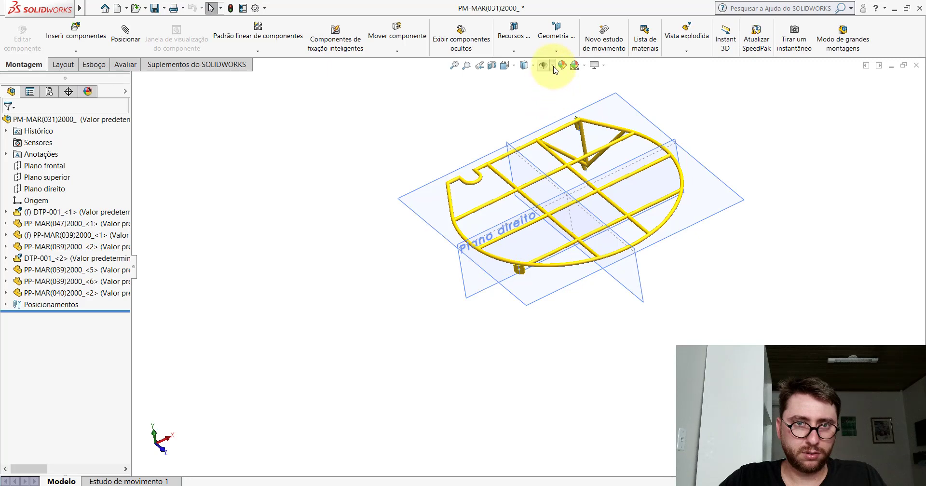
pyautogui.click(553, 67)
pyautogui.click(542, 145)
pyautogui.moveTo(570, 221)
pyautogui.mouseDown(button='middle')
pyautogui.moveTo(559, 282)
pyautogui.moveTo(578, 297)
pyautogui.mouseUp(button='middle')
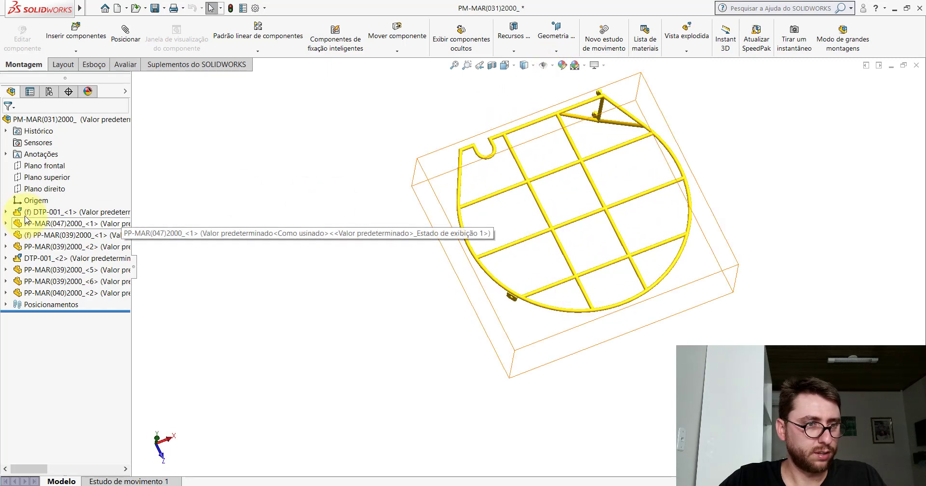
pyautogui.click(517, 134)
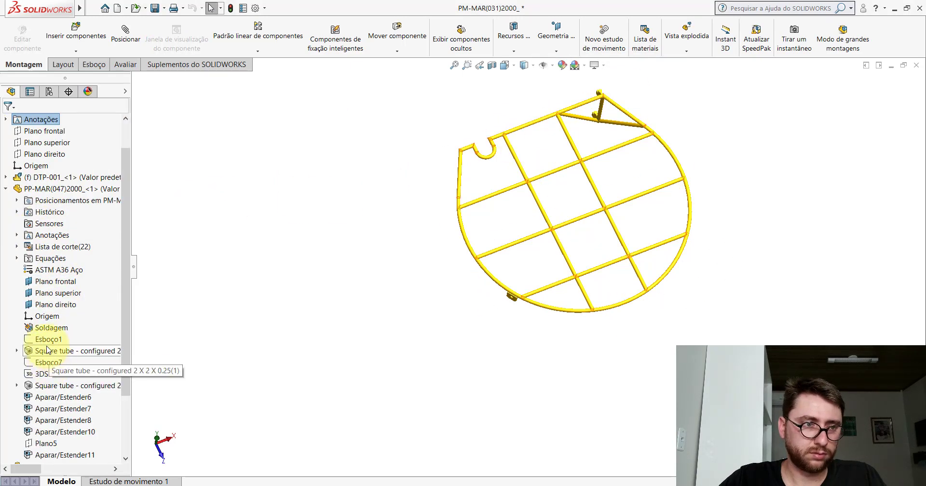
pyautogui.click(47, 340)
pyautogui.click(54, 332)
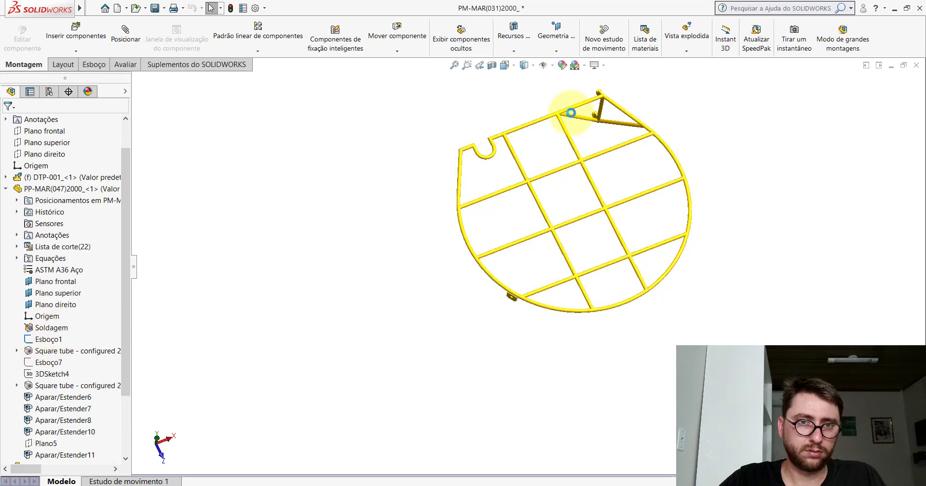
# Step: Show sketches, view the grate from Top, hide planes, and use Hidden Lines Visible display
pyautogui.click(552, 66)
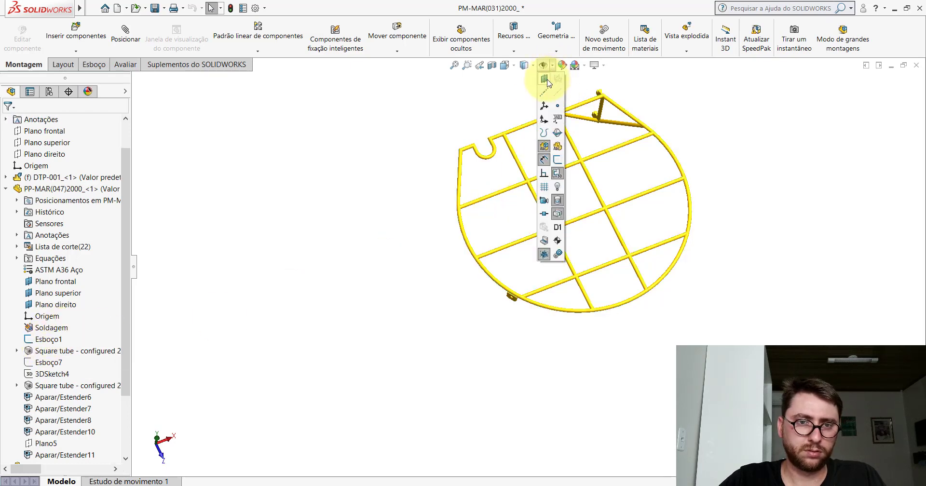
pyautogui.click(547, 80)
pyautogui.click(558, 159)
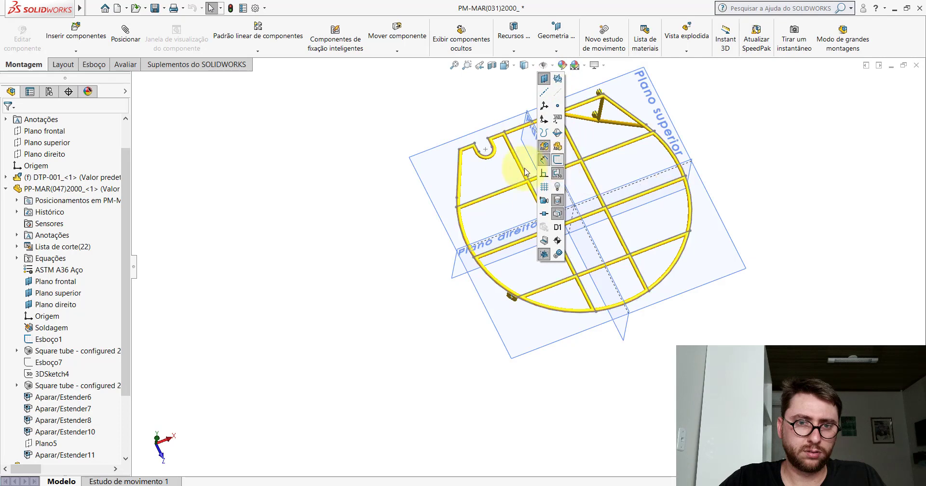
pyautogui.press('space')
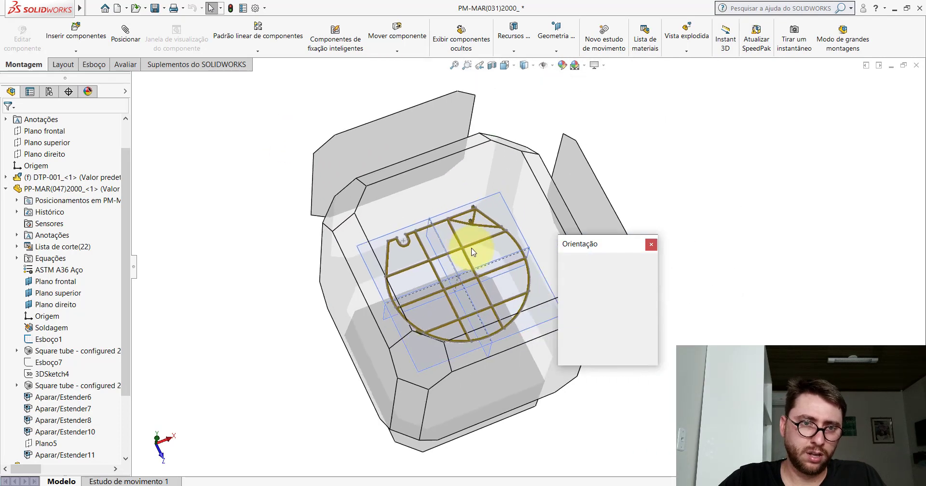
pyautogui.hotkey('ctrl', '5')
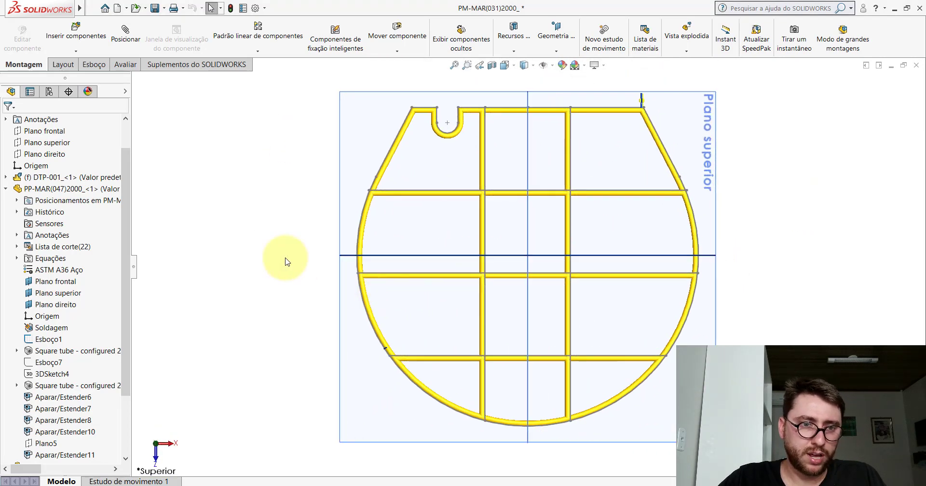
pyautogui.click(553, 66)
pyautogui.click(558, 146)
pyautogui.click(533, 66)
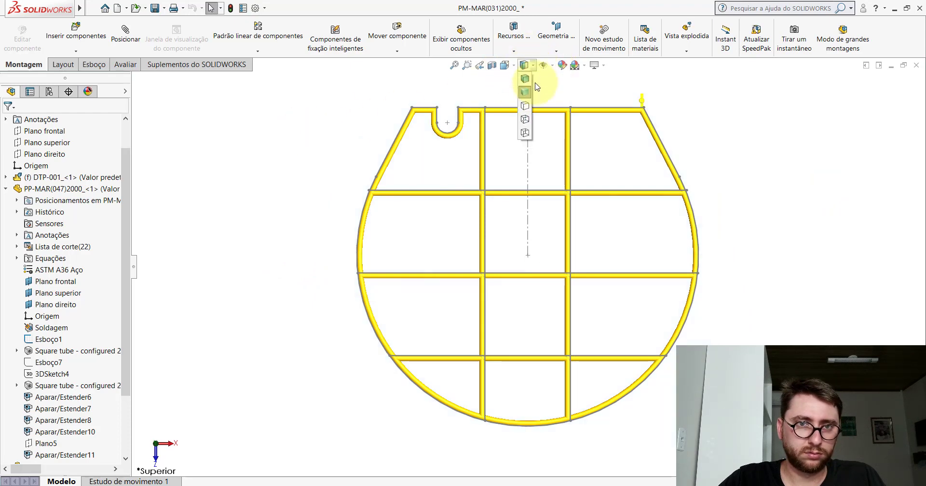
pyautogui.click(528, 120)
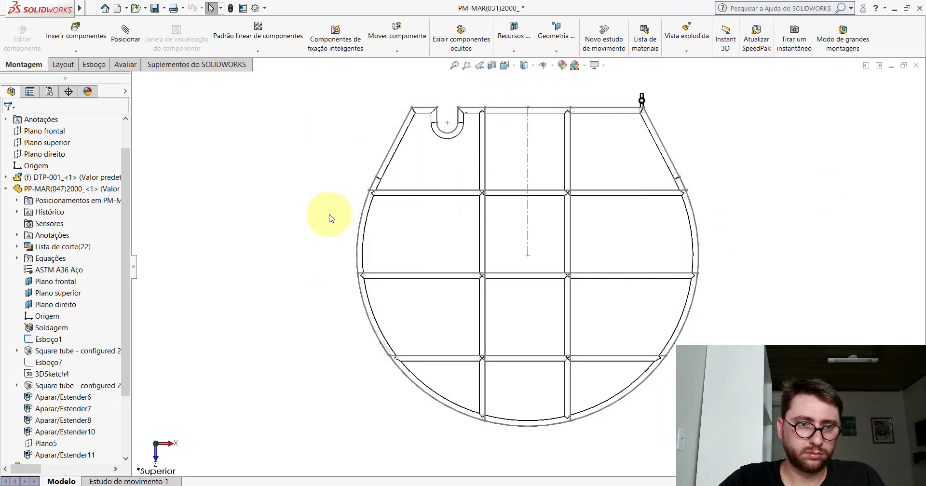
# Step: Start a measurement in the reference assembly and pick the bracket corner vertex
pyautogui.click(126, 64)
pyautogui.click(189, 38)
pyautogui.scroll(-3, 424, 331)
pyautogui.scroll(-3, 415, 352)
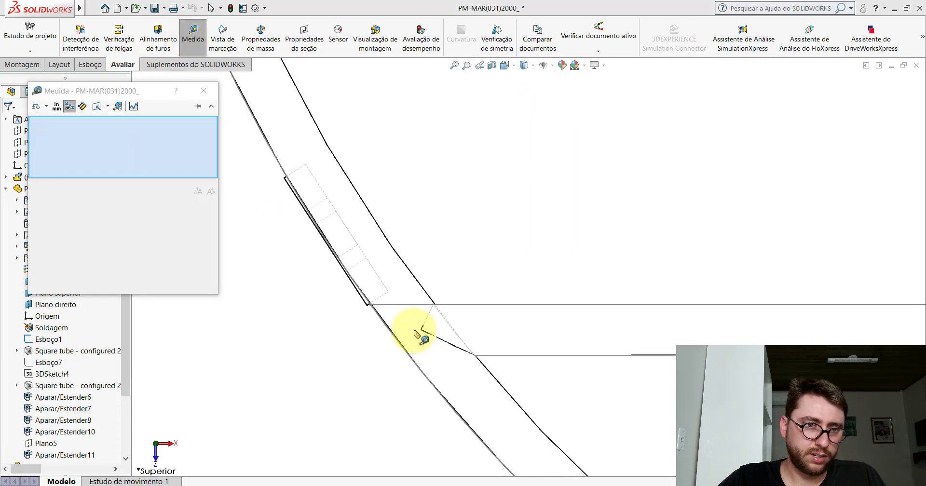
pyautogui.scroll(-3, 415, 338)
pyautogui.click(355, 277)
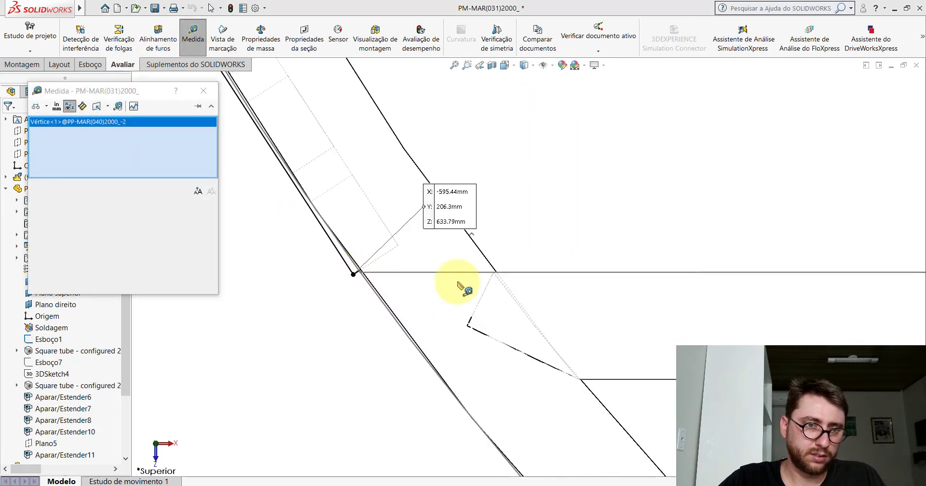
pyautogui.scroll(3, 482, 285)
pyautogui.scroll(3, 528, 268)
pyautogui.scroll(2, 561, 193)
pyautogui.scroll(-2, 542, 160)
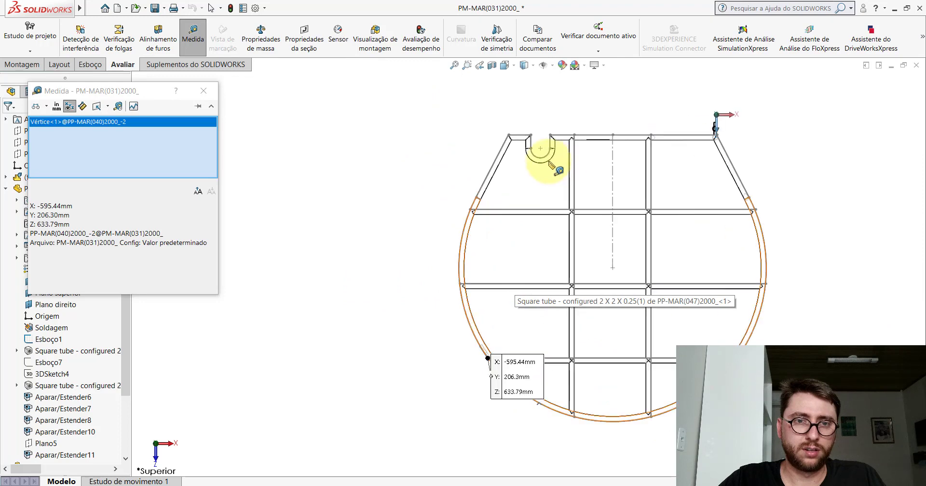
pyautogui.scroll(-3, 496, 151)
pyautogui.scroll(-3, 513, 155)
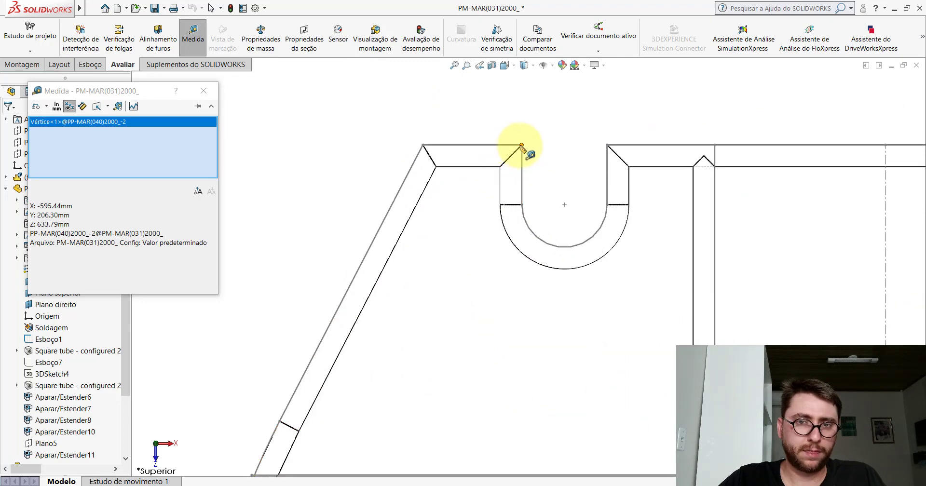
# Step: Measure the vertex to the grate's sketch point: 591.75 mm, dX 111.67 mm, then close Measure
pyautogui.click(522, 145)
pyautogui.scroll(3, 524, 154)
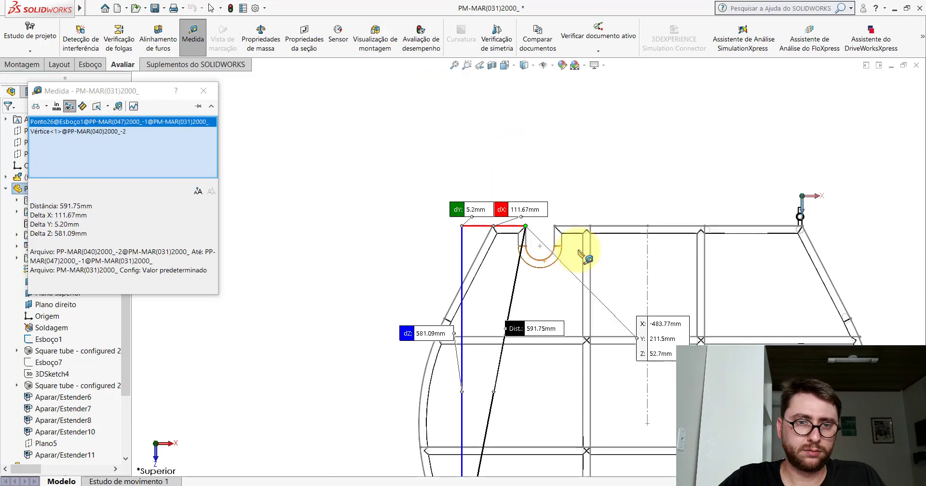
pyautogui.scroll(2, 584, 251)
pyautogui.scroll(-1, 555, 319)
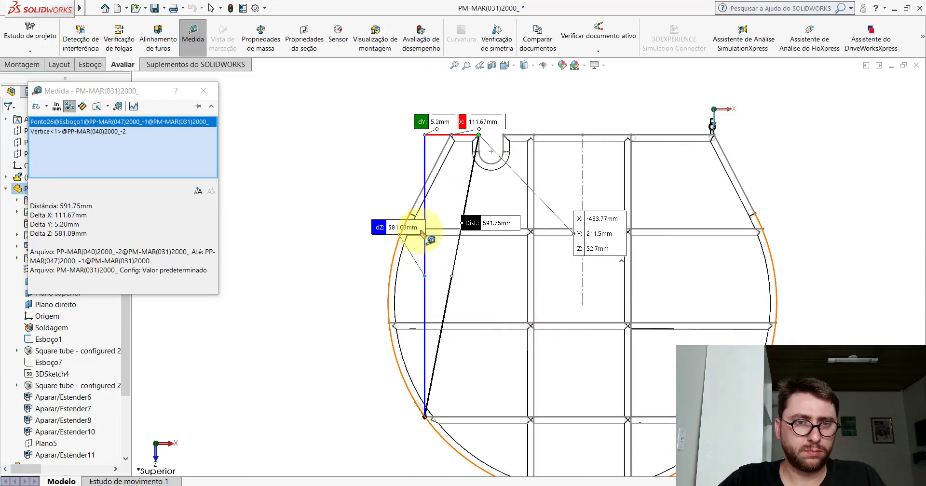
pyautogui.press('Escape')
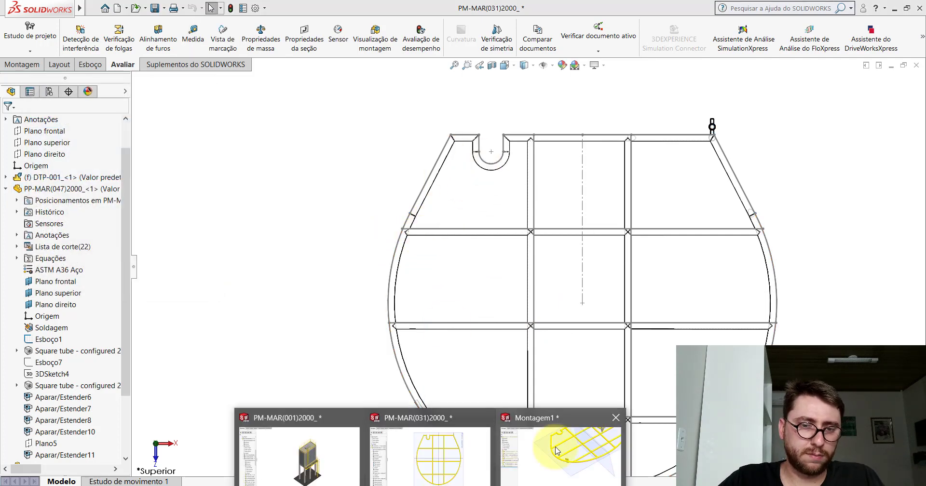
# Step: From Montagem1, open grate part PP-MAR(047)2000, hide Esboço1, and close the part
pyautogui.click(548, 456)
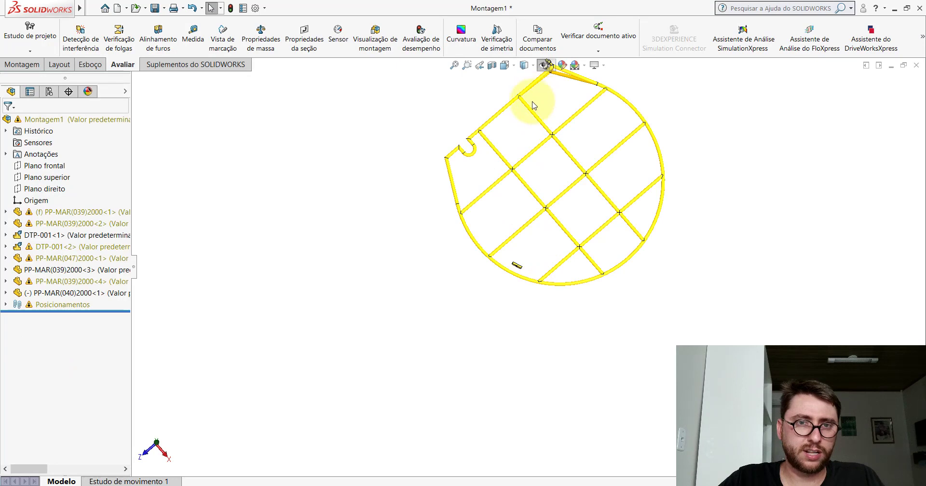
pyautogui.click(544, 67)
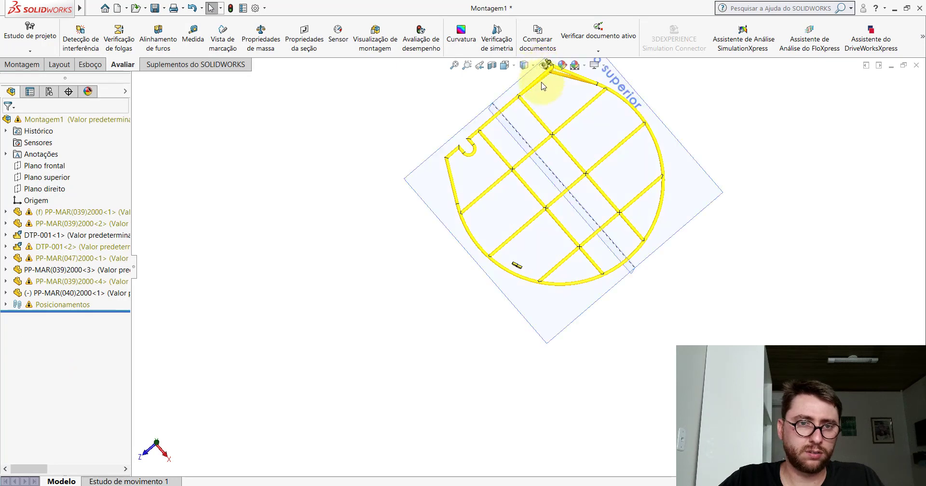
pyautogui.click(471, 156)
pyautogui.click(503, 96)
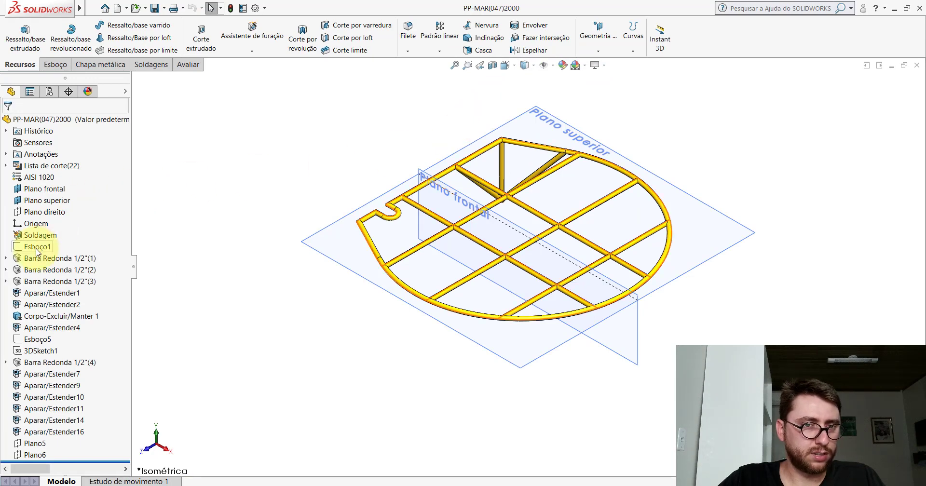
pyautogui.click(52, 238)
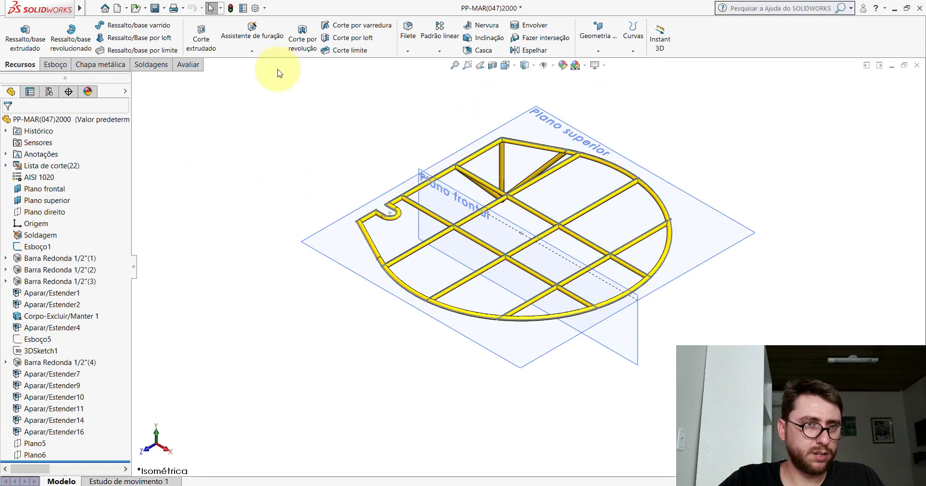
pyautogui.click(918, 66)
# Step: Set Montagem1 to the Top view and start a new measurement
pyautogui.press('space')
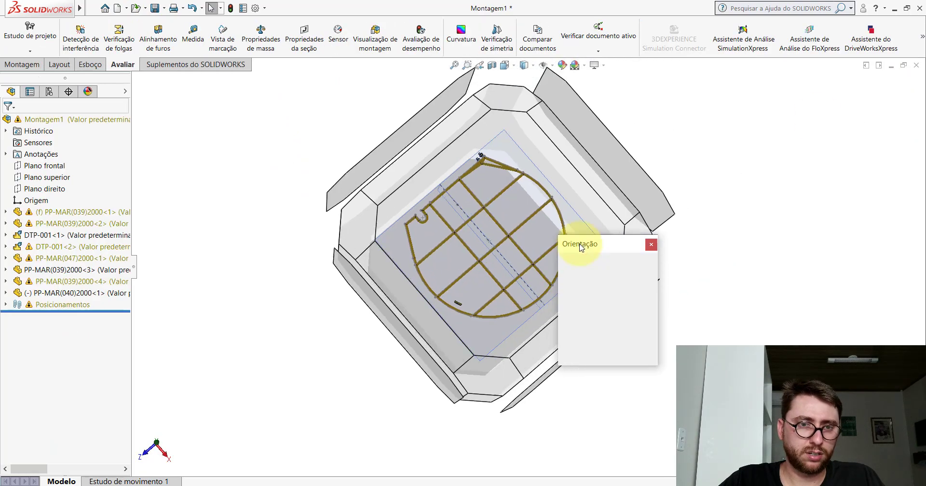
pyautogui.click(410, 286)
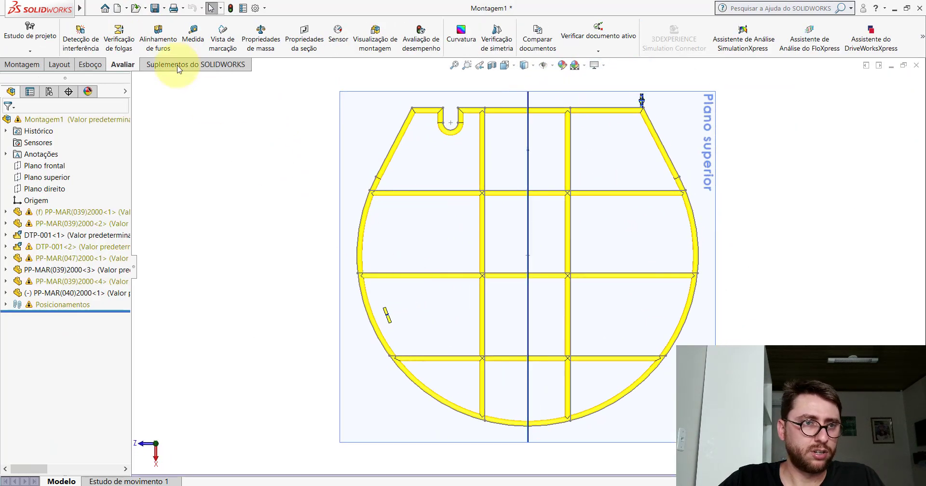
pyautogui.click(193, 34)
pyautogui.scroll(-5, 407, 295)
# Step: Measure the Montagem1 bracket vertex to the grate's Linha1: 507.71 mm, dX 504.82 mm
pyautogui.scroll(-3, 431, 361)
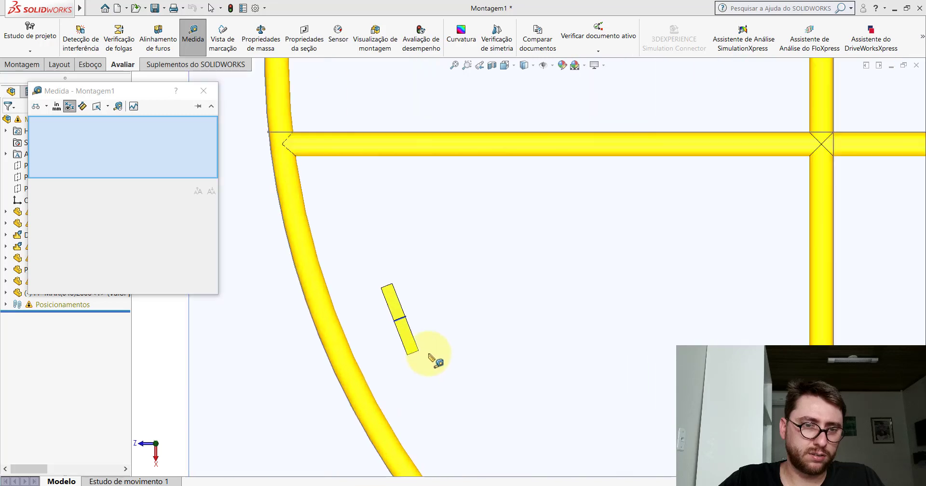
pyautogui.scroll(-3, 410, 359)
pyautogui.click(402, 349)
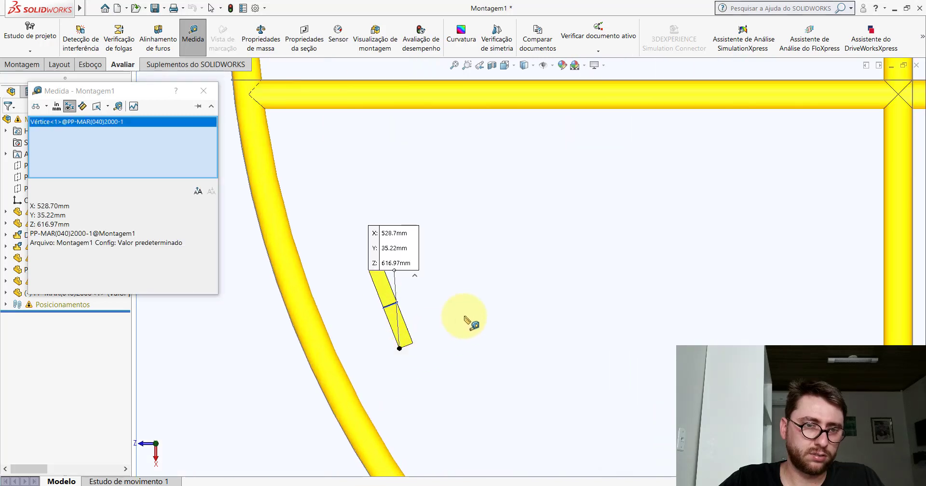
pyautogui.scroll(3, 472, 377)
pyautogui.scroll(3, 480, 314)
pyautogui.scroll(-3, 543, 187)
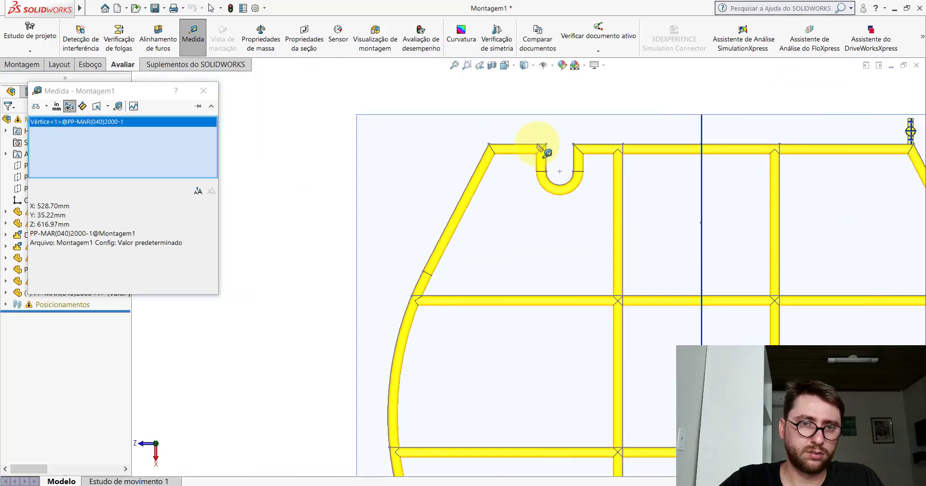
pyautogui.click(542, 148)
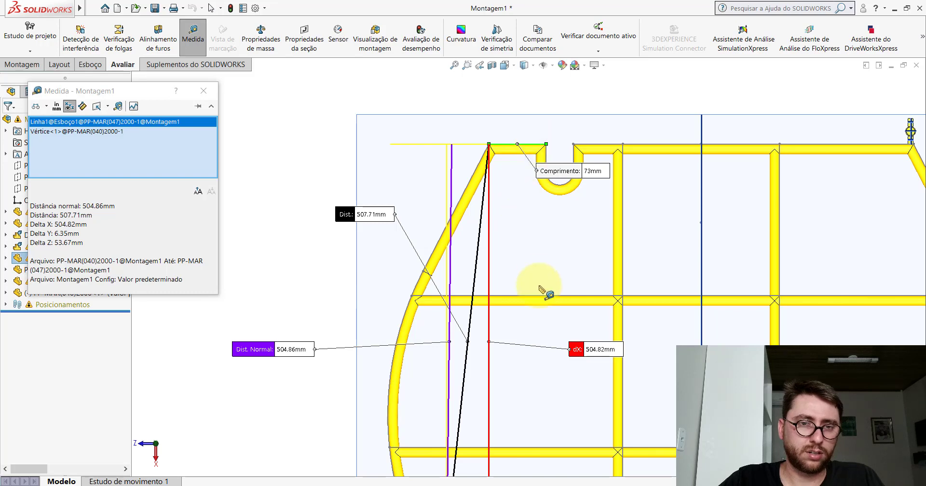
pyautogui.scroll(5, 541, 290)
pyautogui.scroll(-2, 528, 374)
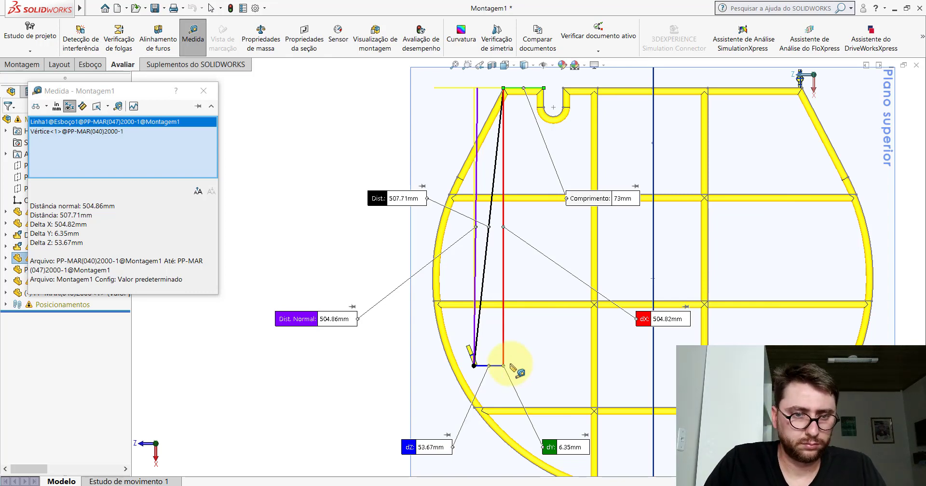
pyautogui.press('Escape')
pyautogui.click(413, 459)
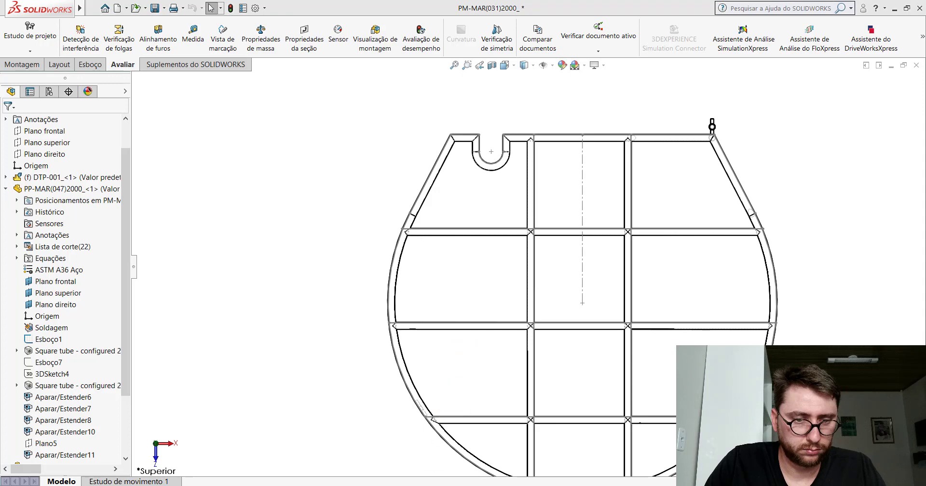
# Step: In Montagem1, list the PP-MAR(040) bracket's mates and inspect Distância2 and Distância3
pyautogui.click(517, 470)
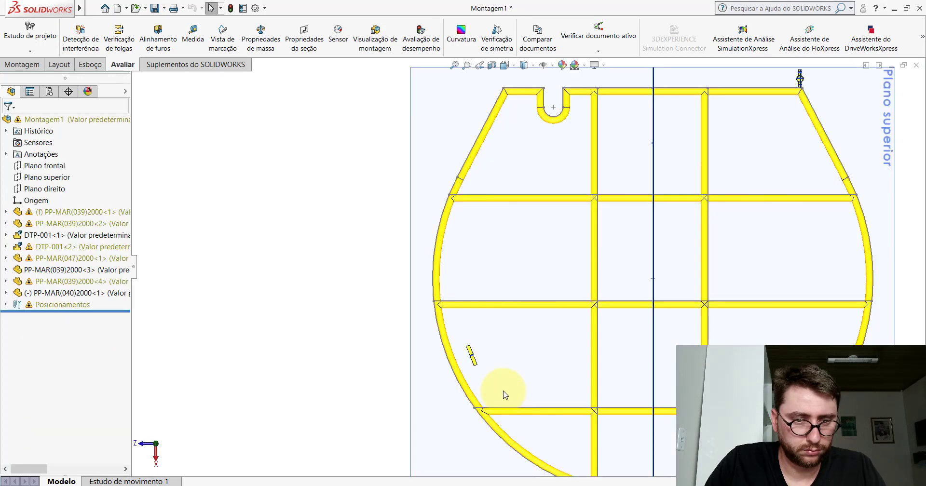
pyautogui.scroll(-4, 494, 386)
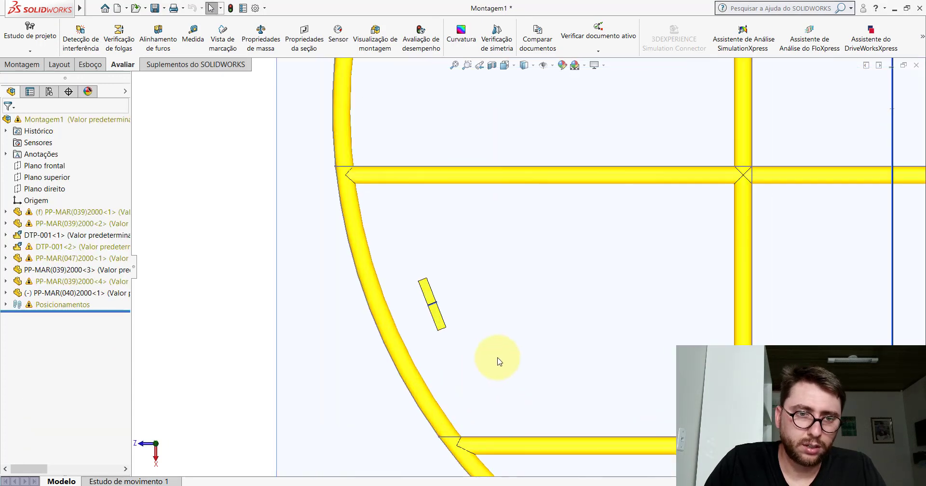
pyautogui.rightClick(437, 313)
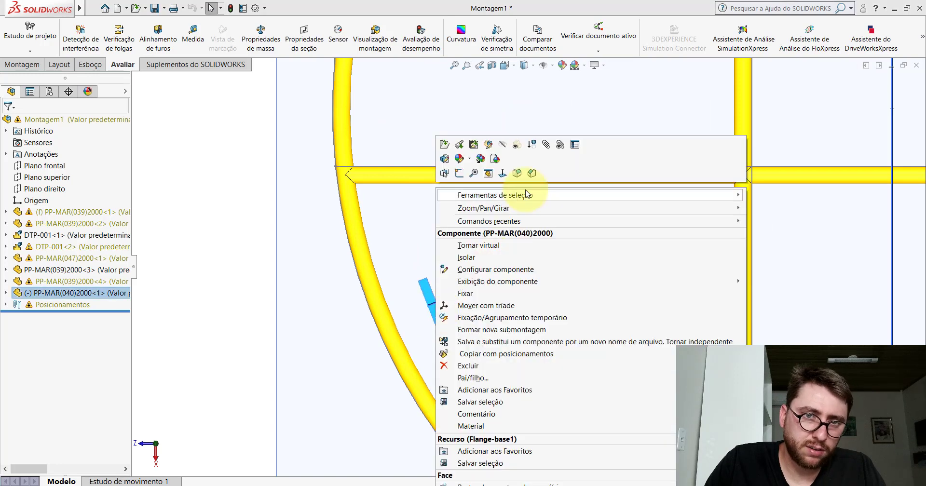
pyautogui.click(560, 144)
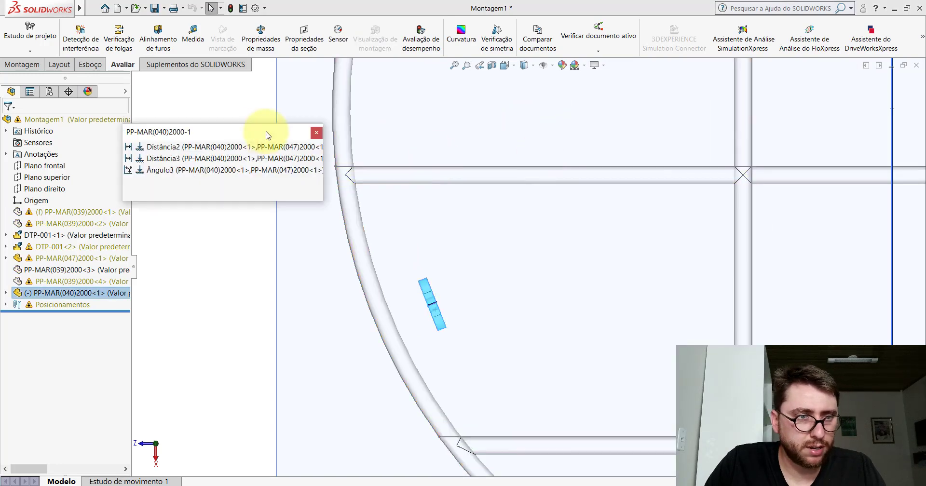
pyautogui.click(171, 151)
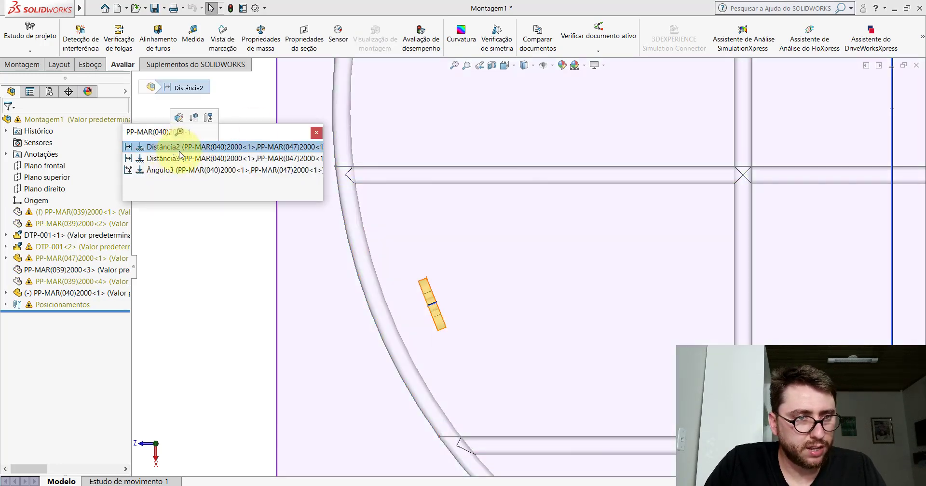
pyautogui.click(169, 160)
pyautogui.hotkey('ctrl', '5')
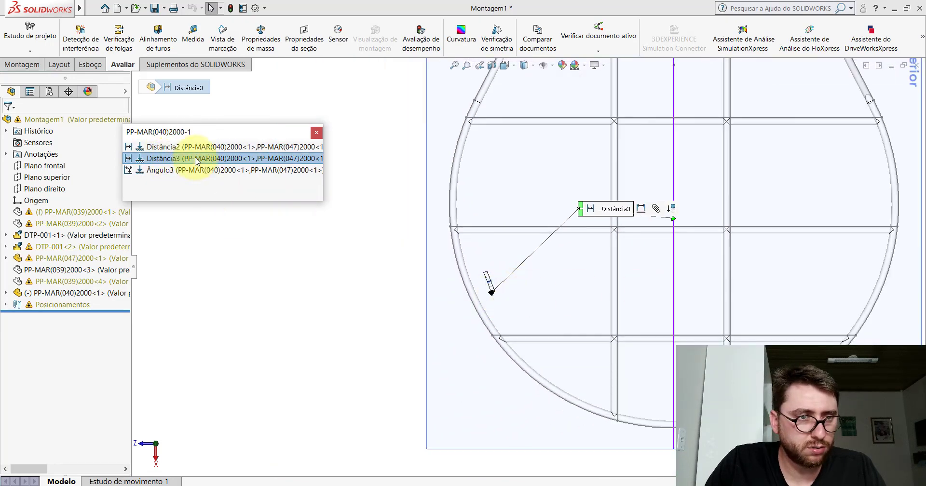
# Step: Delete the Distância3 mate, leaving only Distância2 and Ângulo3 on the bracket
pyautogui.rightClick(195, 159)
pyautogui.click(223, 226)
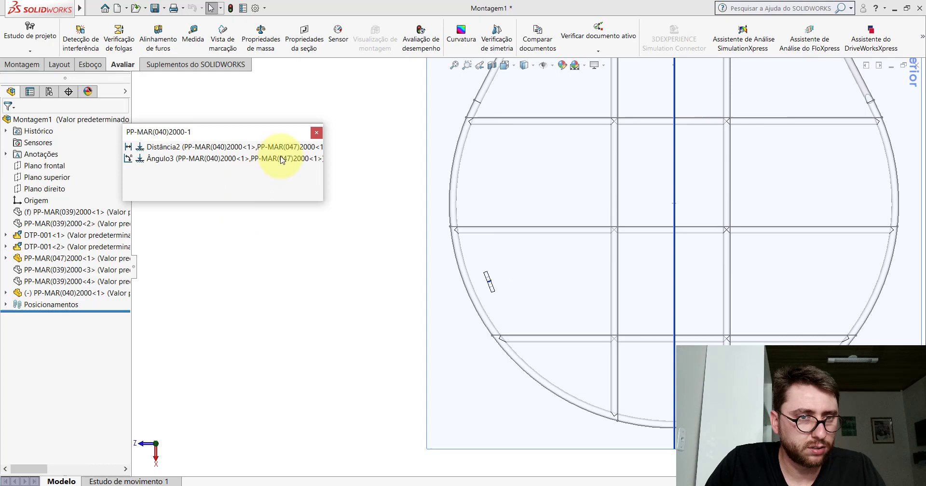
pyautogui.click(316, 135)
pyautogui.scroll(5, 569, 201)
pyautogui.scroll(-4, 484, 258)
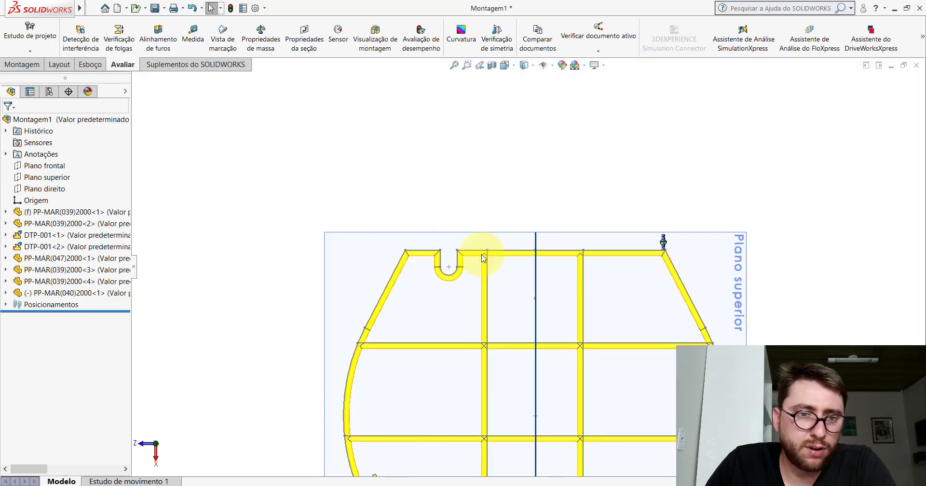
pyautogui.scroll(-3, 446, 261)
pyautogui.click(413, 244)
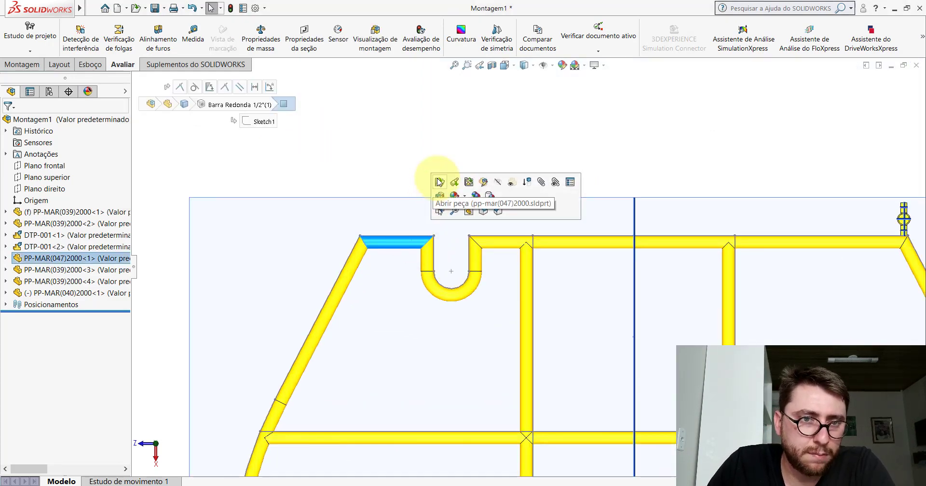
# Step: Open grate part PP-MAR(047)2000 and inspect its right plane around the U-bend
pyautogui.click(441, 182)
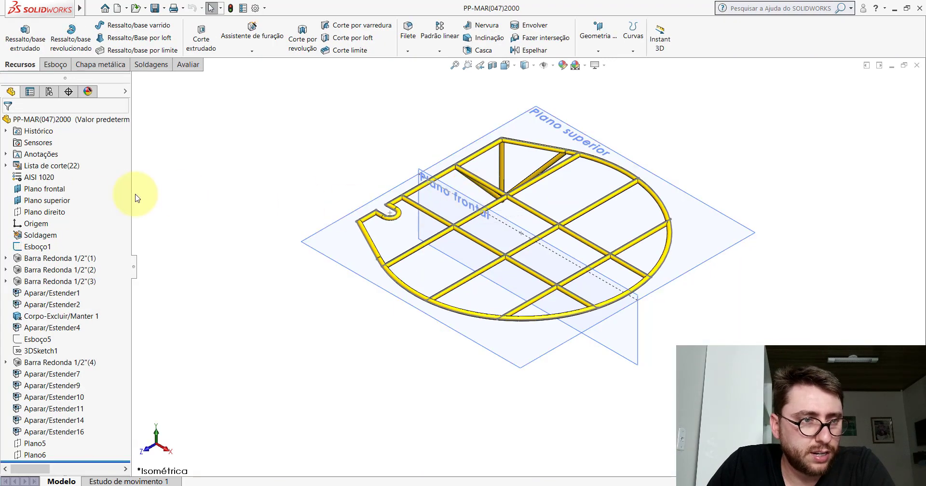
pyautogui.click(37, 216)
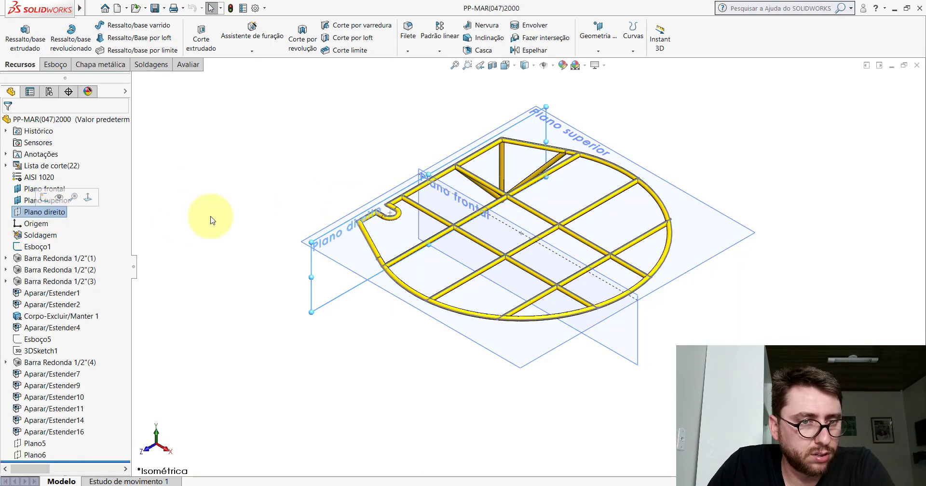
pyautogui.scroll(-3, 399, 209)
pyautogui.moveTo(399, 209)
pyautogui.mouseDown(button='middle')
pyautogui.moveTo(450, 176)
pyautogui.moveTo(419, 201)
pyautogui.moveTo(416, 255)
pyautogui.moveTo(450, 244)
pyautogui.moveTo(459, 253)
pyautogui.moveTo(472, 223)
pyautogui.moveTo(432, 247)
pyautogui.mouseUp(button='middle')
pyautogui.scroll(-3, 416, 254)
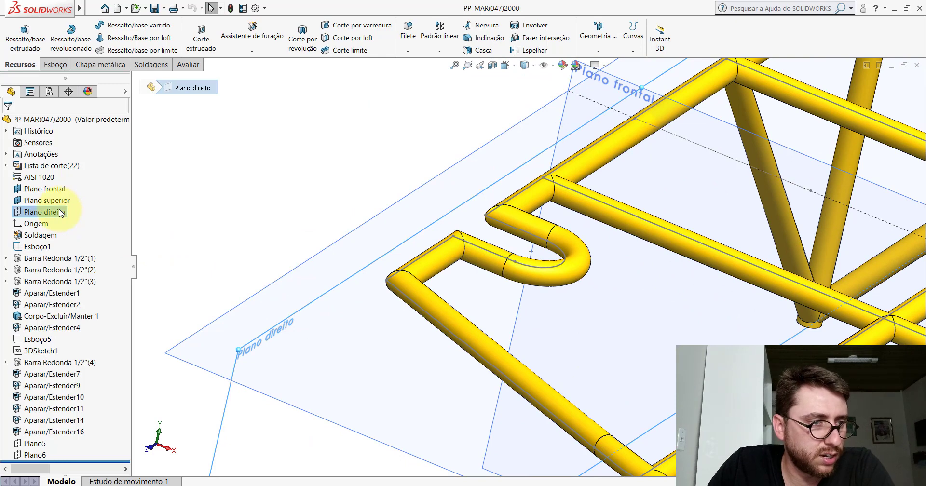
pyautogui.click(207, 207)
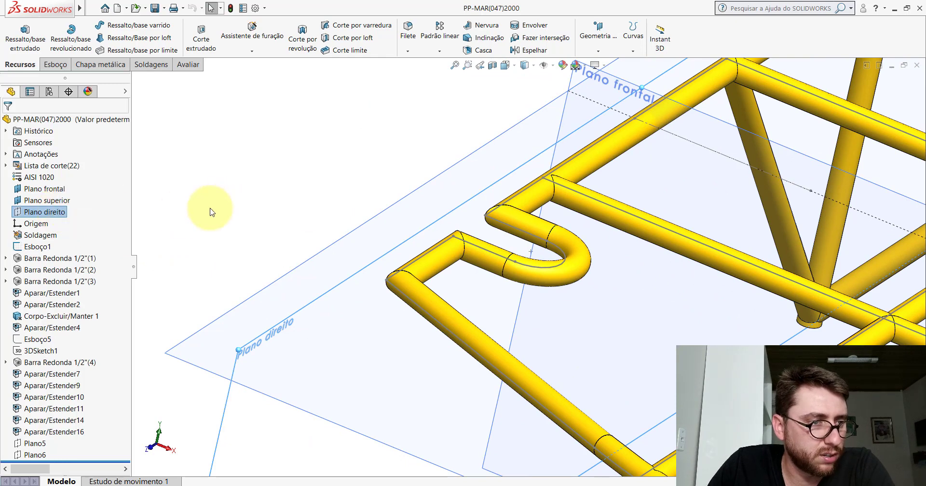
pyautogui.click(55, 213)
pyautogui.press('z')
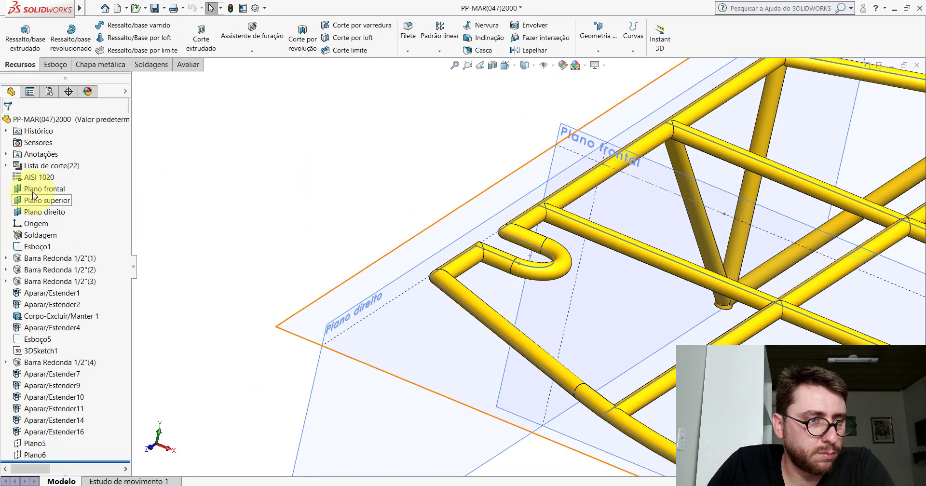
# Step: Hide Plano frontal and Plano superior in the grate part
pyautogui.click(36, 188)
pyautogui.click(75, 173)
pyautogui.click(48, 200)
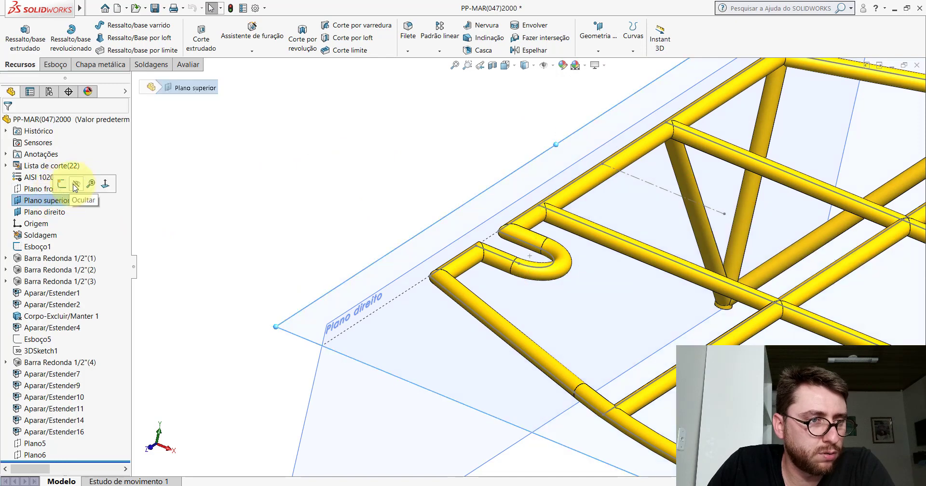
pyautogui.click(75, 187)
# Step: Set the grate part to Isometric view, save it, and return to Montagem1
pyautogui.click(505, 65)
pyautogui.click(555, 78)
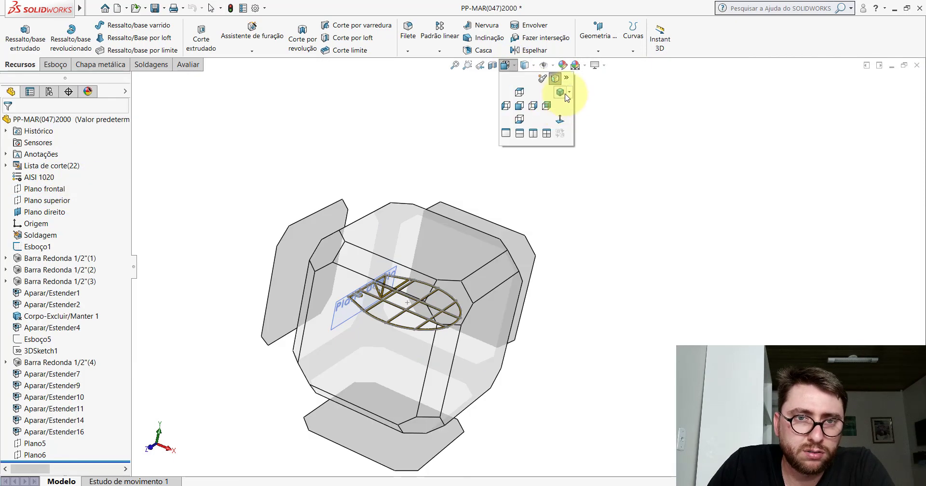
pyautogui.click(565, 96)
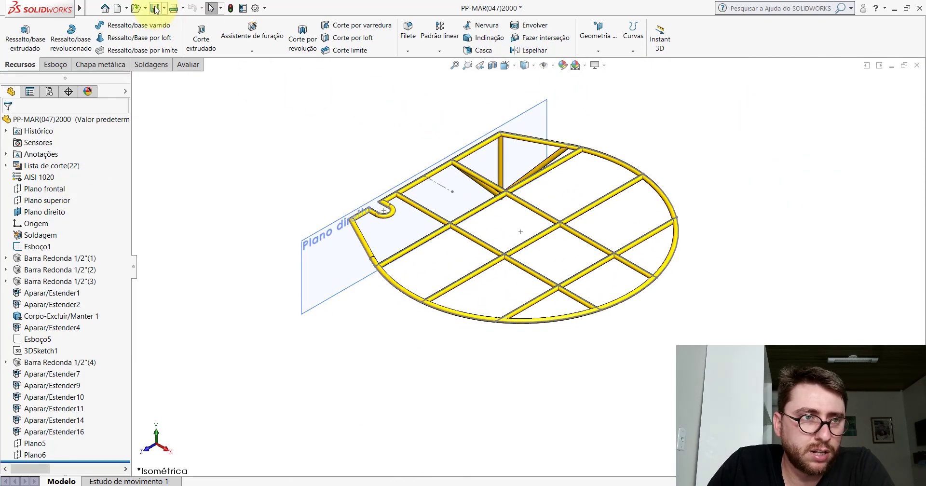
pyautogui.click(155, 9)
pyautogui.click(917, 65)
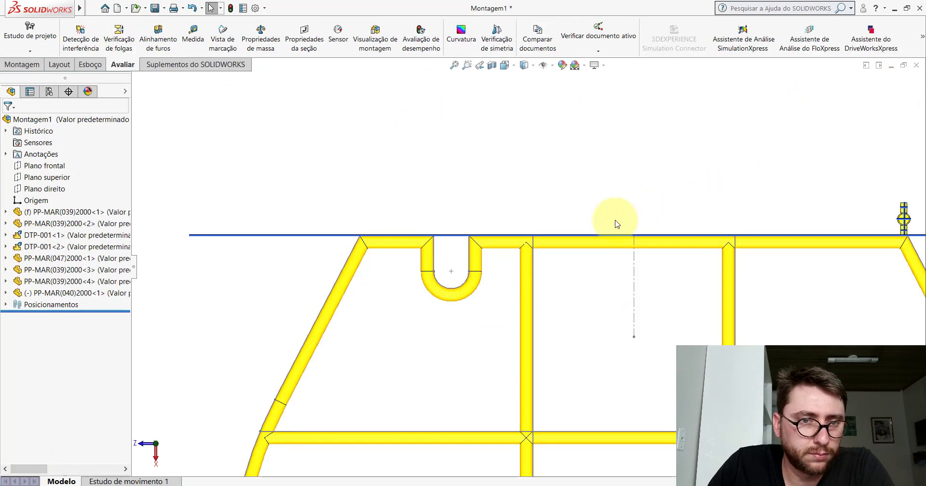
# Step: In reference PM-MAR(031)2000_, start a measurement near the bracket's rim corner
pyautogui.click(361, 236)
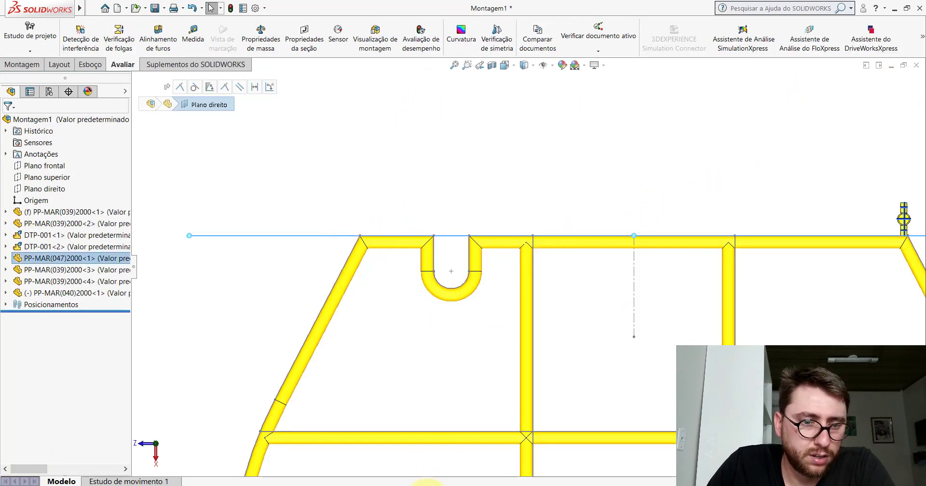
pyautogui.click(430, 446)
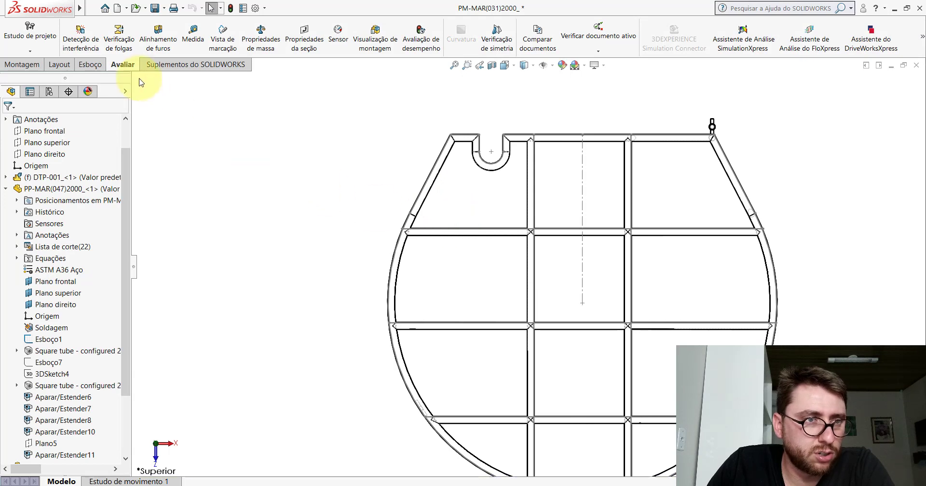
pyautogui.click(204, 39)
pyautogui.scroll(-3, 455, 403)
pyautogui.scroll(-3, 438, 393)
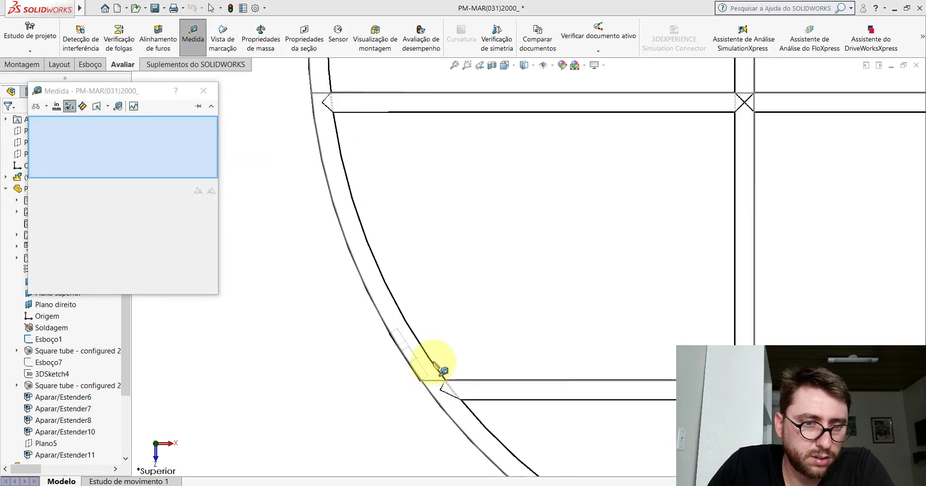
pyautogui.scroll(-2, 441, 368)
pyautogui.scroll(-3, 455, 381)
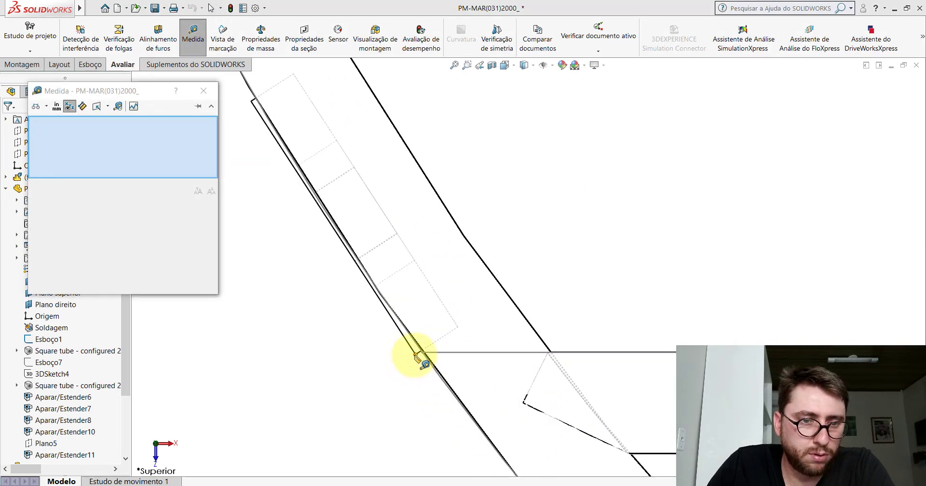
pyautogui.keyDown('ctrl'); pyautogui.moveTo(416, 358); pyautogui.dragTo(444, 316, button='middle'); pyautogui.keyUp('ctrl')
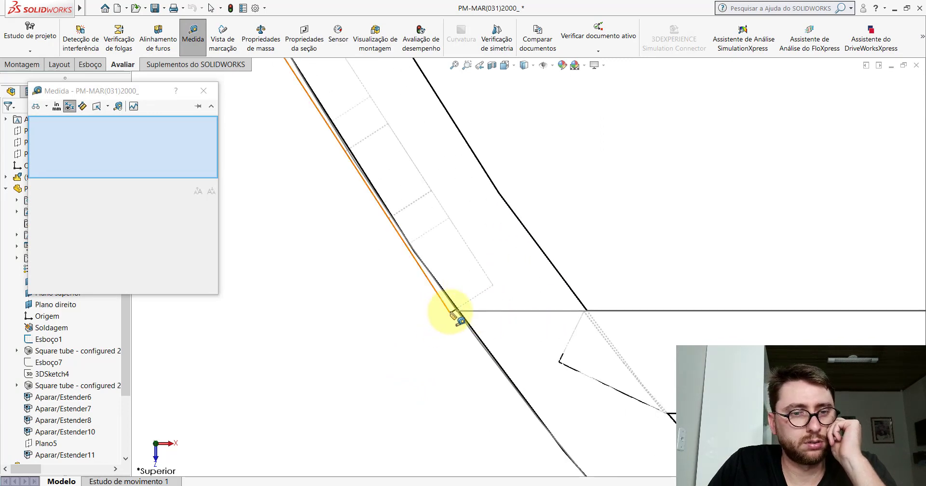
# Step: Measure the bracket corner to the grate's top edge line, reading 581.09 mm in Z
pyautogui.click(452, 317)
pyautogui.click(453, 317)
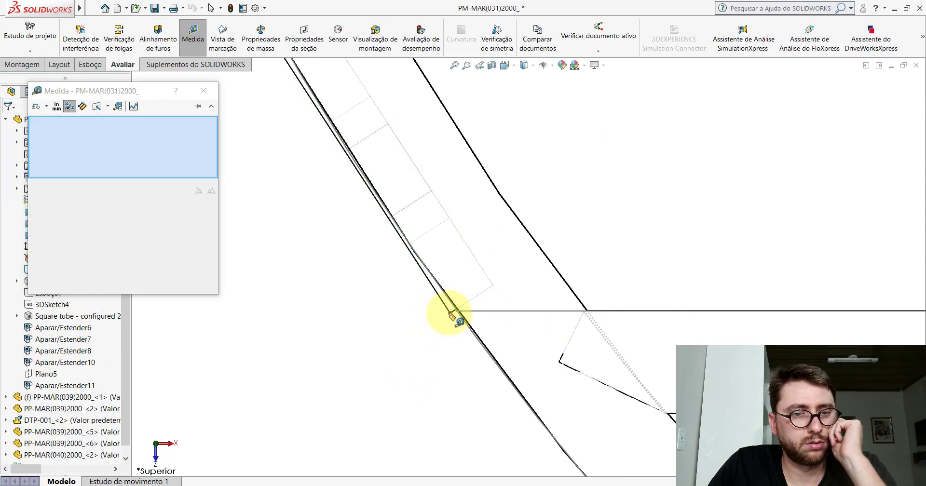
pyautogui.click(453, 316)
pyautogui.scroll(3, 472, 314)
pyautogui.scroll(3, 519, 287)
pyautogui.scroll(2, 519, 271)
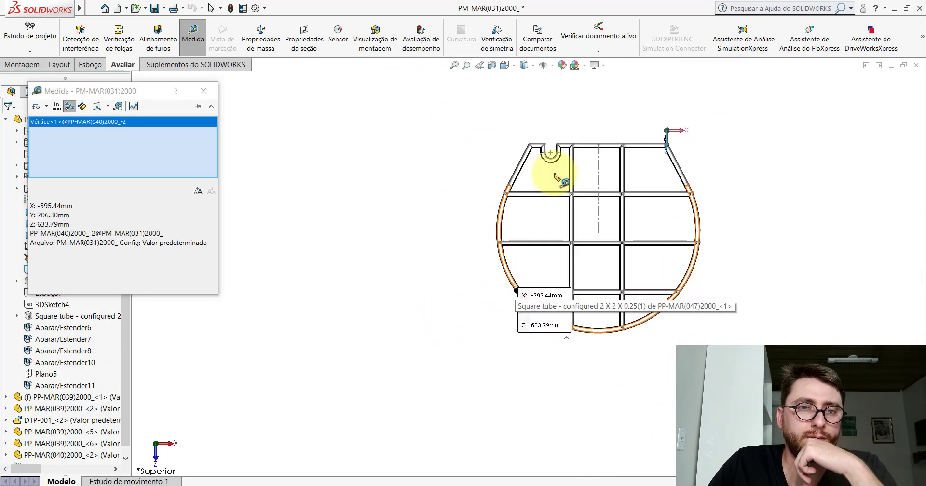
pyautogui.scroll(-3, 550, 174)
pyautogui.scroll(-3, 536, 164)
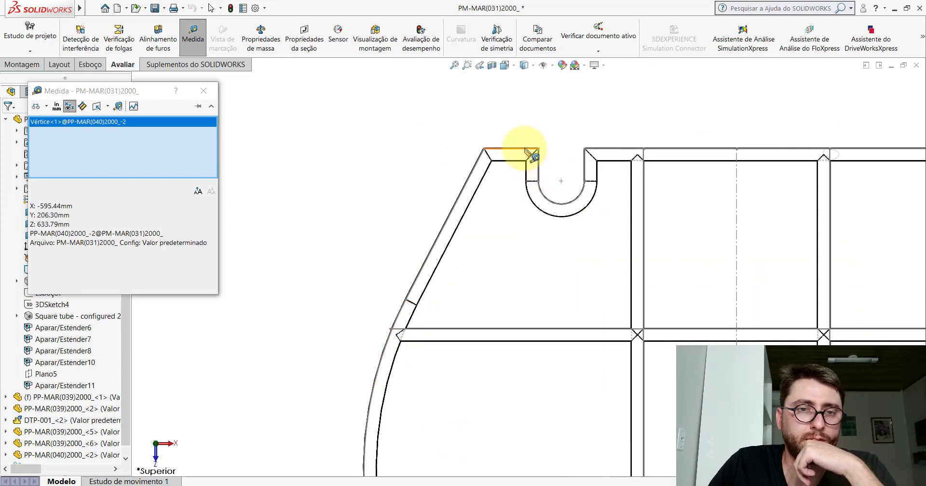
pyautogui.click(528, 150)
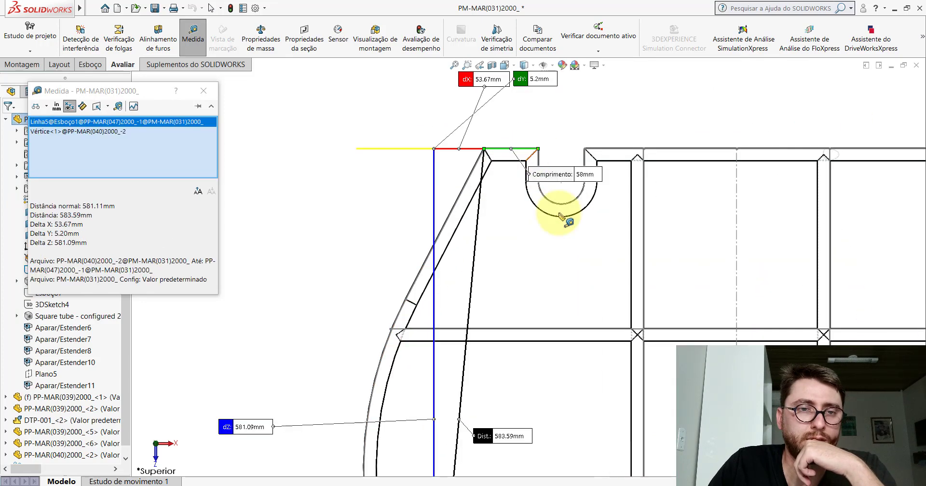
pyautogui.click(203, 91)
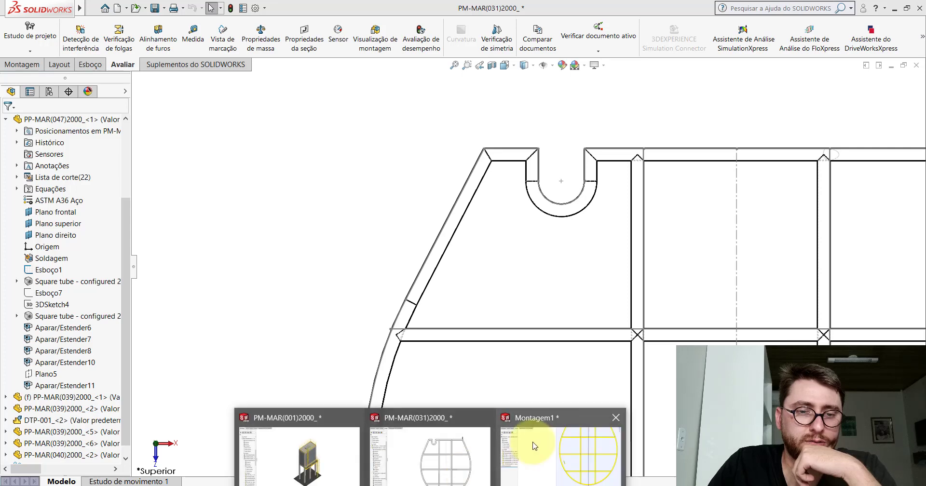
pyautogui.click(527, 439)
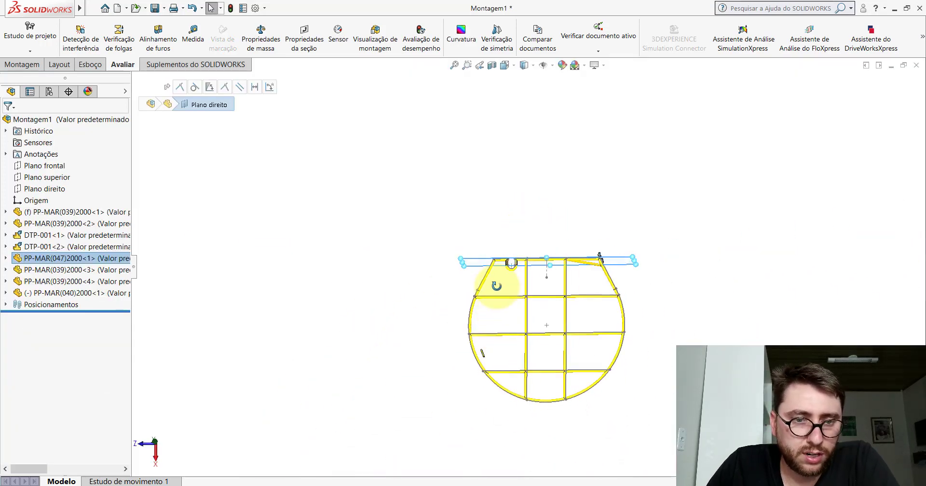
# Step: Start a mate in Montagem1 on the bracket corner vertex and accept the coincident suggestion
pyautogui.moveTo(509, 289); pyautogui.dragTo(542, 221, button='middle')
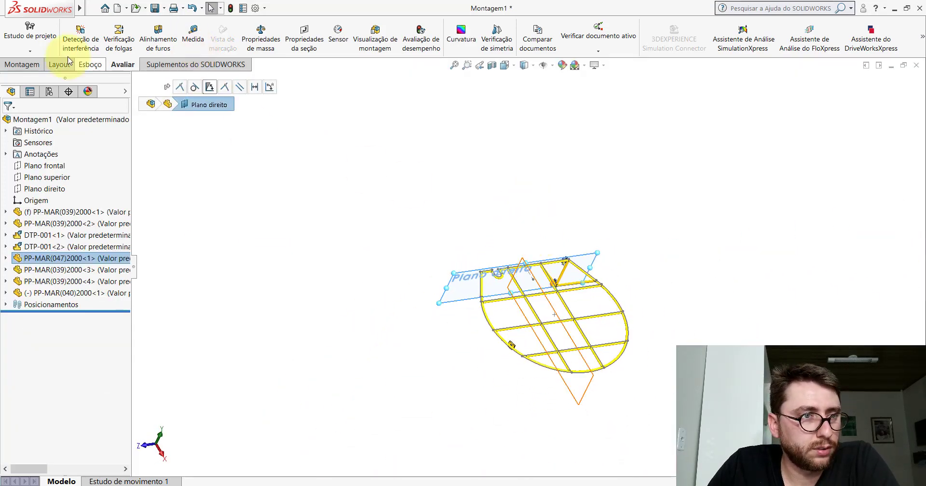
pyautogui.click(35, 68)
pyautogui.click(125, 36)
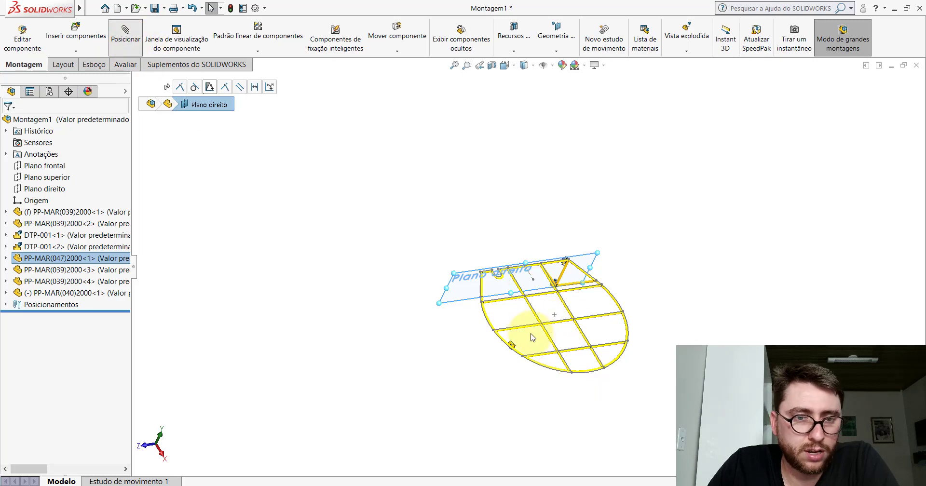
pyautogui.scroll(-3, 523, 334)
pyautogui.scroll(-2, 523, 334)
pyautogui.scroll(-3, 512, 324)
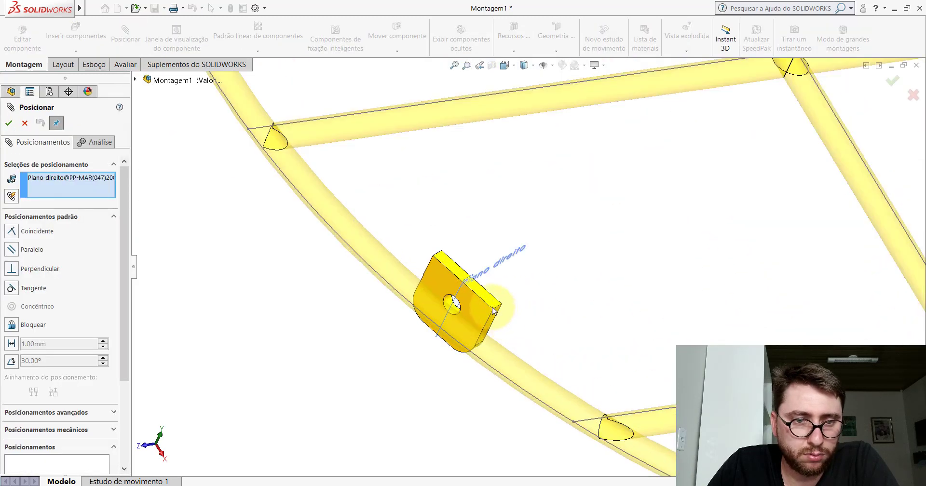
pyautogui.click(494, 313)
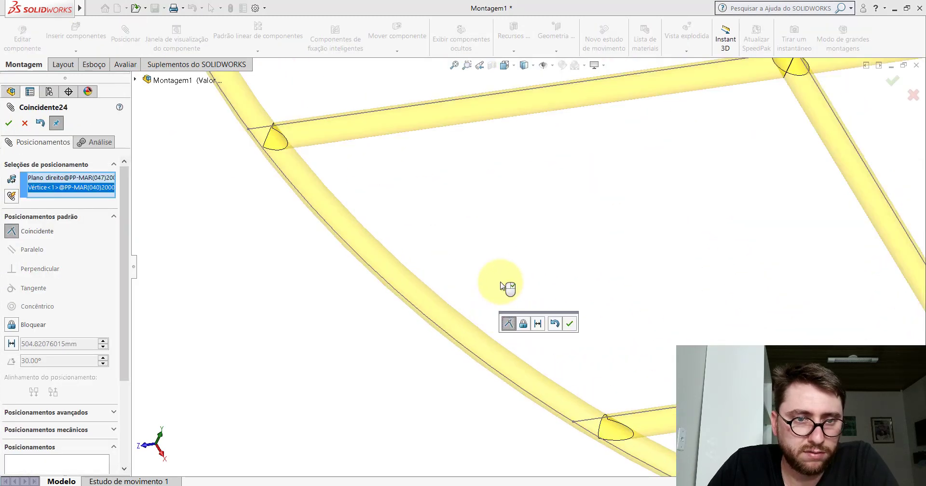
pyautogui.scroll(3, 505, 290)
pyautogui.scroll(2, 504, 285)
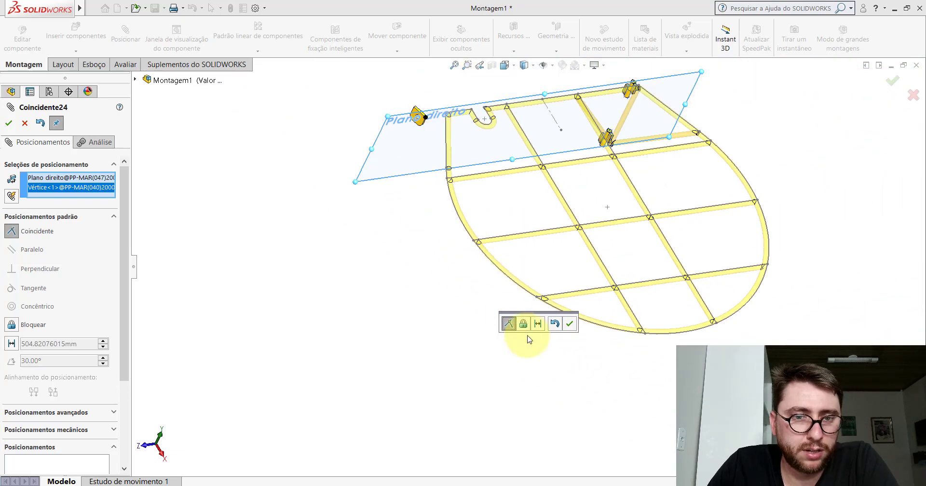
pyautogui.scroll(-5, 388, 189)
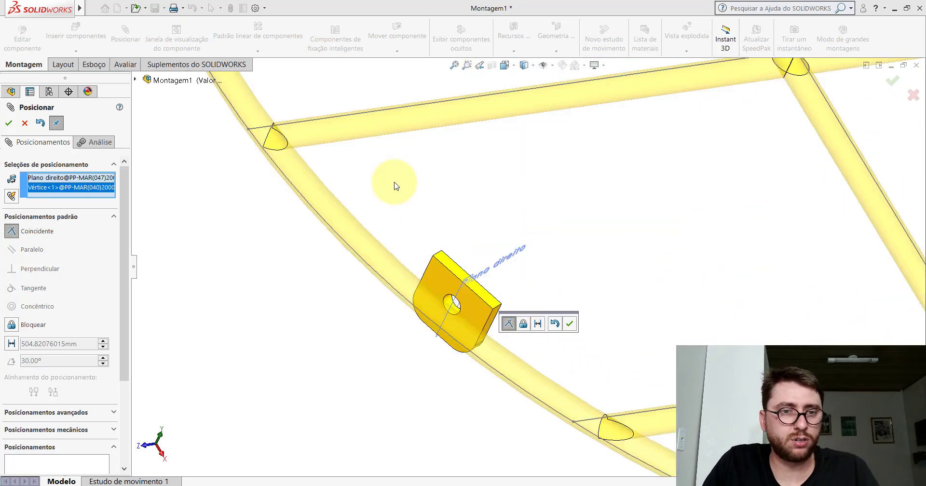
pyautogui.press('Return')
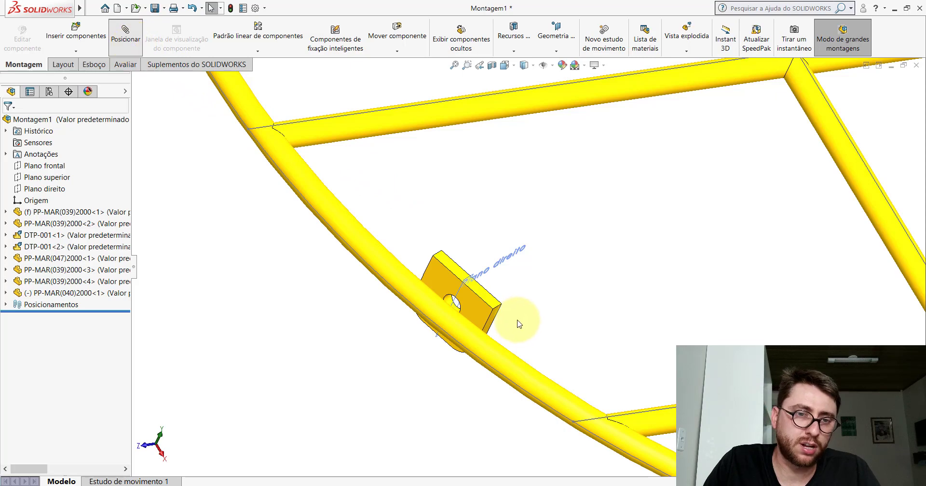
# Step: Mate the bracket corner to the grate's Right Plane at a 581.09 mm distance
pyautogui.scroll(-3, 519, 325)
pyautogui.scroll(2, 468, 280)
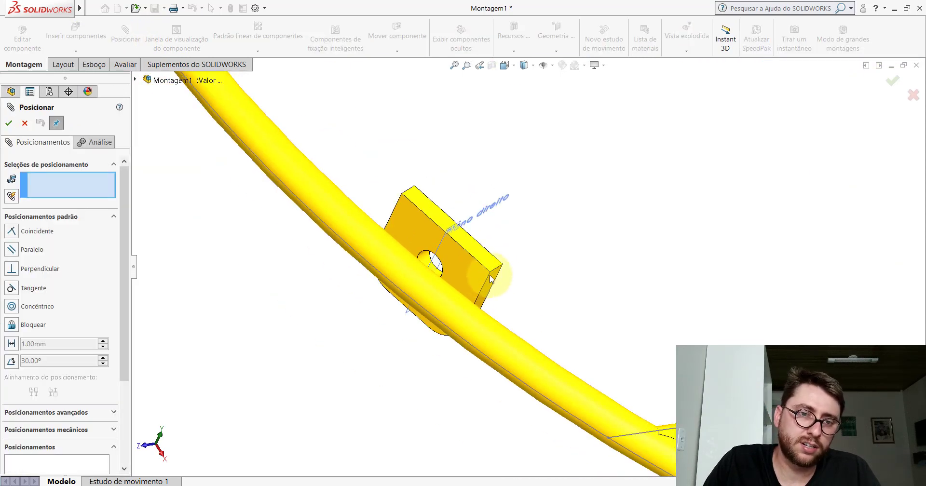
pyautogui.scroll(-3, 493, 271)
pyautogui.click(494, 270)
pyautogui.scroll(3, 496, 277)
pyautogui.scroll(5, 495, 275)
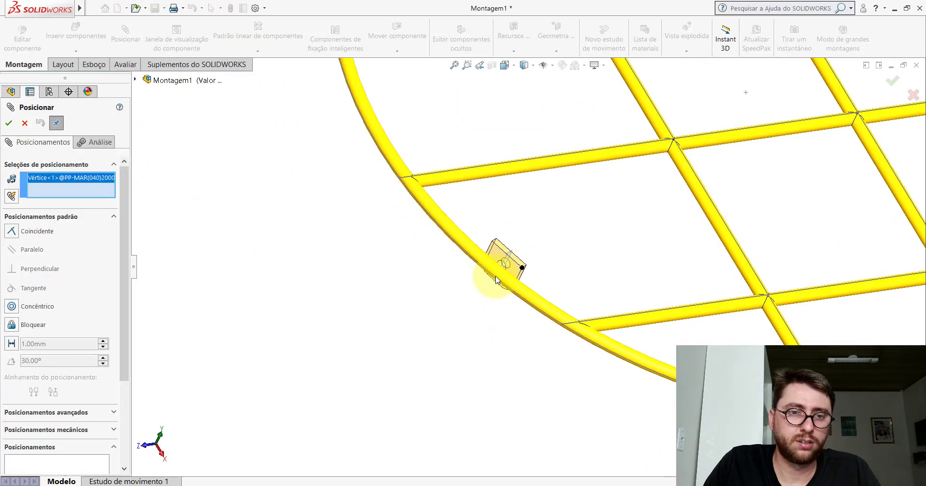
pyautogui.scroll(-2, 443, 191)
pyautogui.click(434, 188)
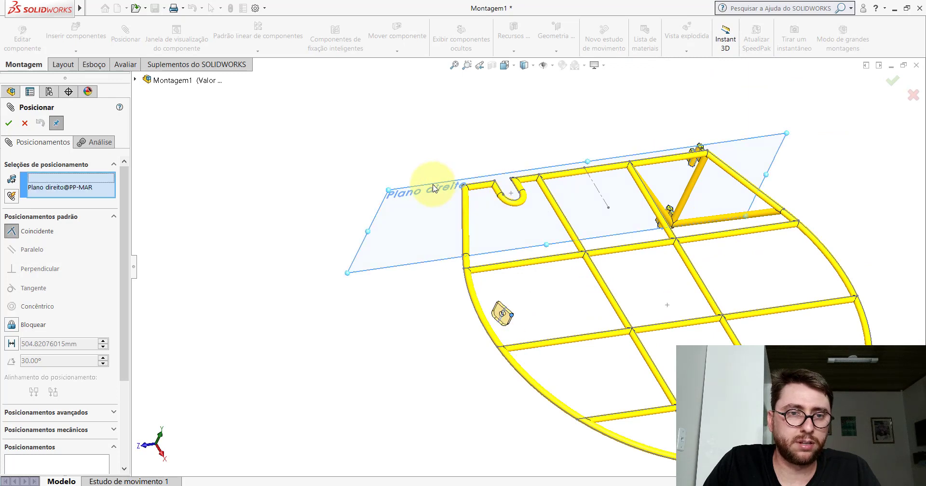
pyautogui.click(388, 172)
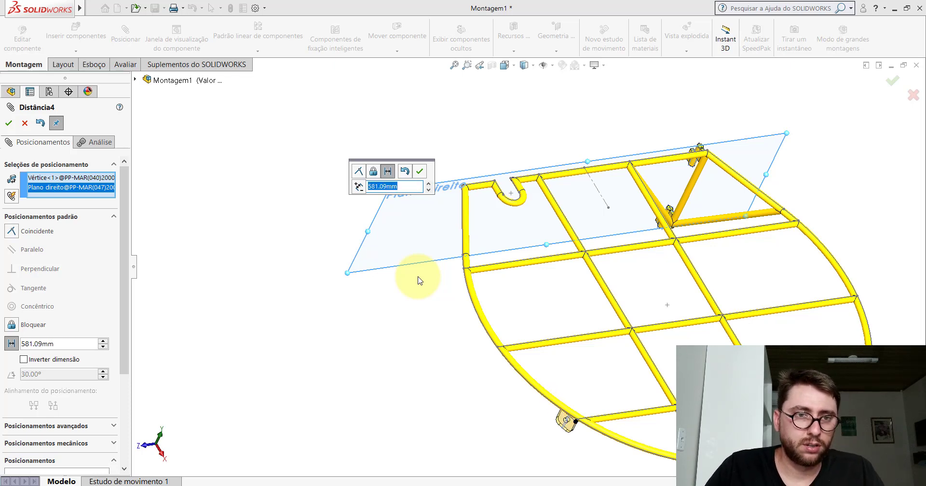
pyautogui.click(421, 172)
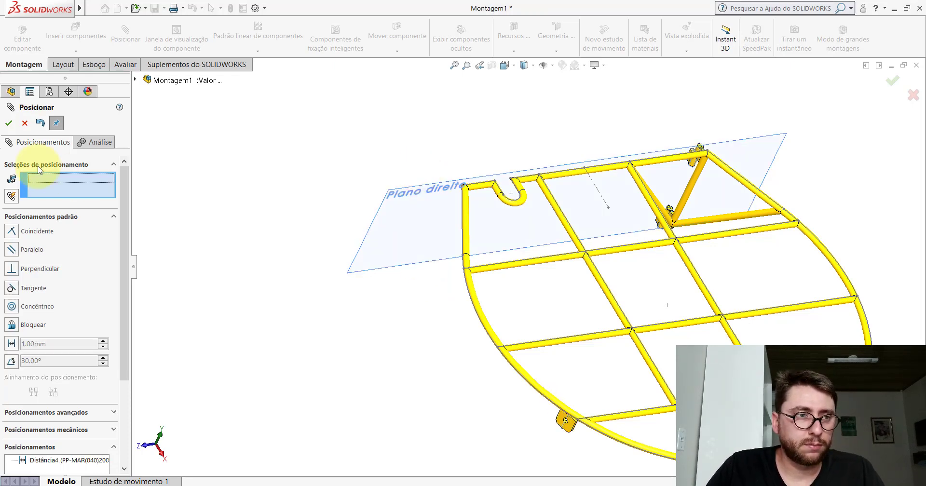
pyautogui.click(23, 124)
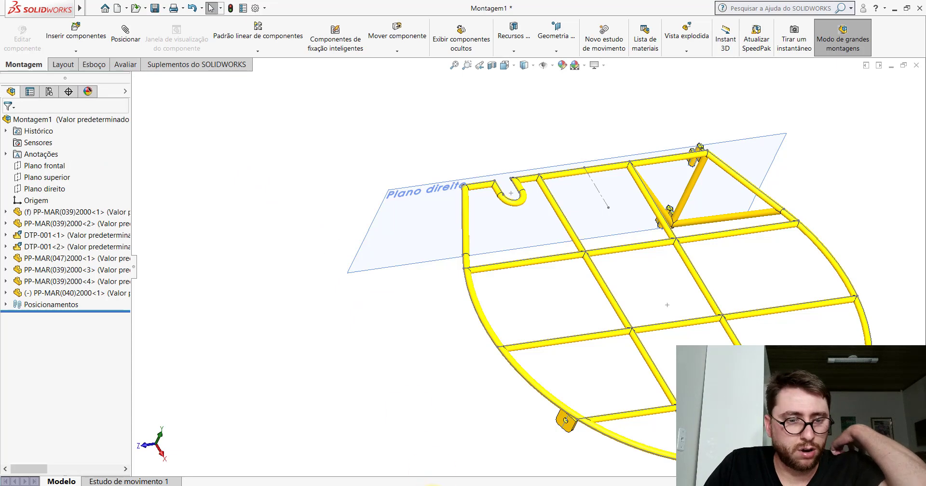
# Step: Bring up the reference PM-MAR(031)2000_ model and zoom in on the grate
pyautogui.click(430, 449)
pyautogui.scroll(2, 485, 328)
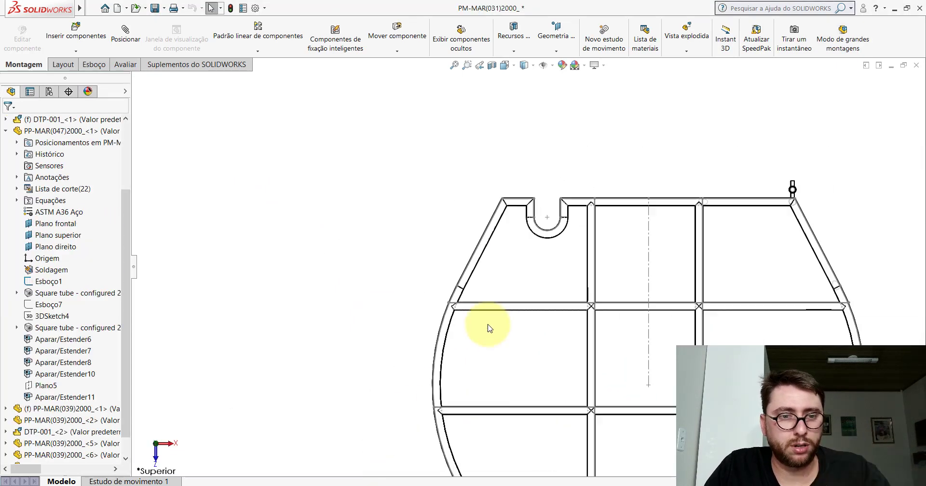
pyautogui.scroll(2, 495, 338)
pyautogui.scroll(-2, 495, 337)
pyautogui.scroll(-2, 526, 336)
pyautogui.scroll(-2, 516, 333)
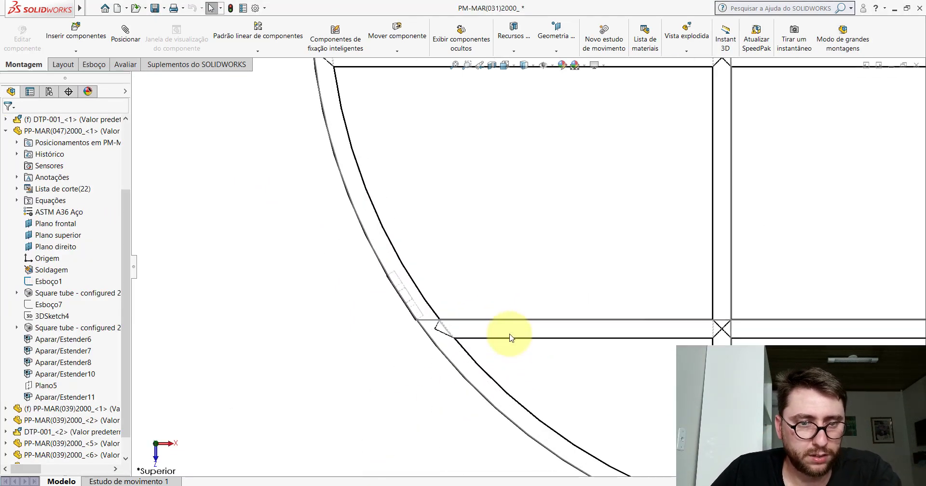
# Step: Measure in the reference model from the bracket vertex to the top tube point
pyautogui.click(124, 64)
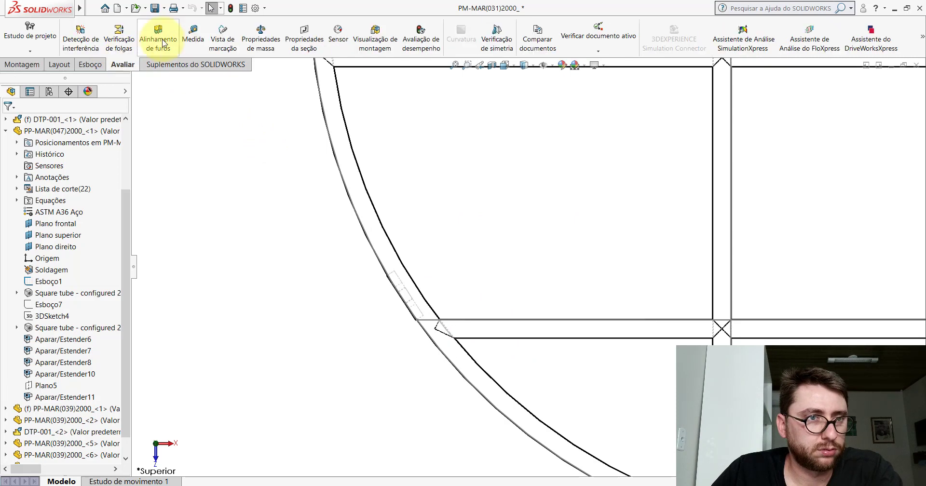
pyautogui.click(187, 41)
pyautogui.scroll(-2, 434, 309)
pyautogui.scroll(-2, 434, 333)
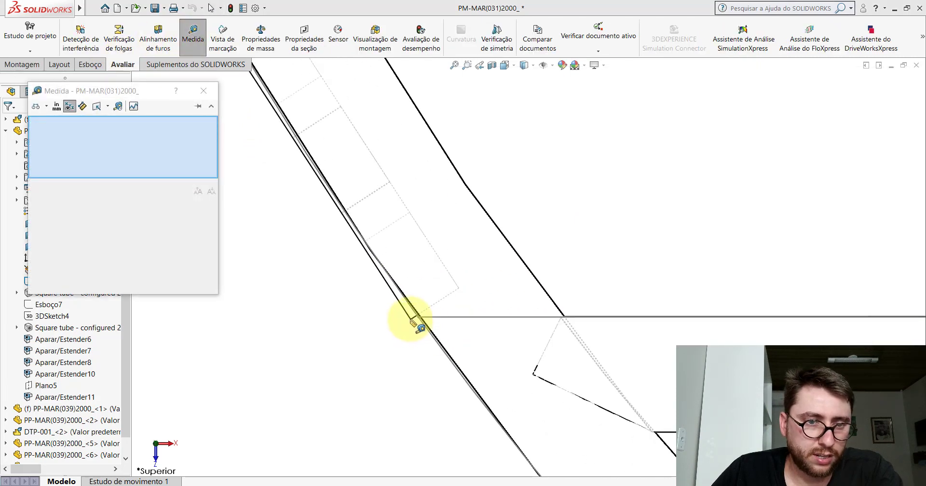
pyautogui.click(413, 322)
pyautogui.scroll(2, 518, 289)
pyautogui.scroll(3, 533, 289)
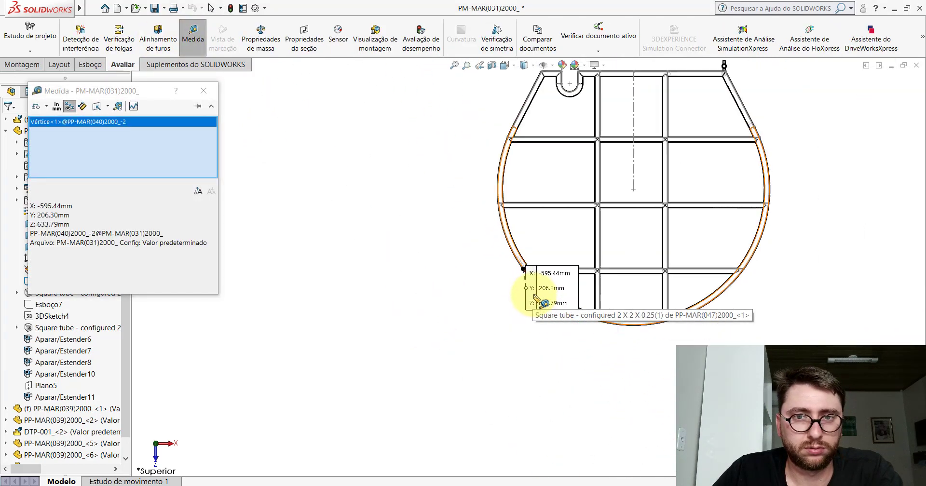
pyautogui.scroll(1, 540, 289)
pyautogui.scroll(-2, 656, 159)
pyautogui.scroll(-2, 658, 152)
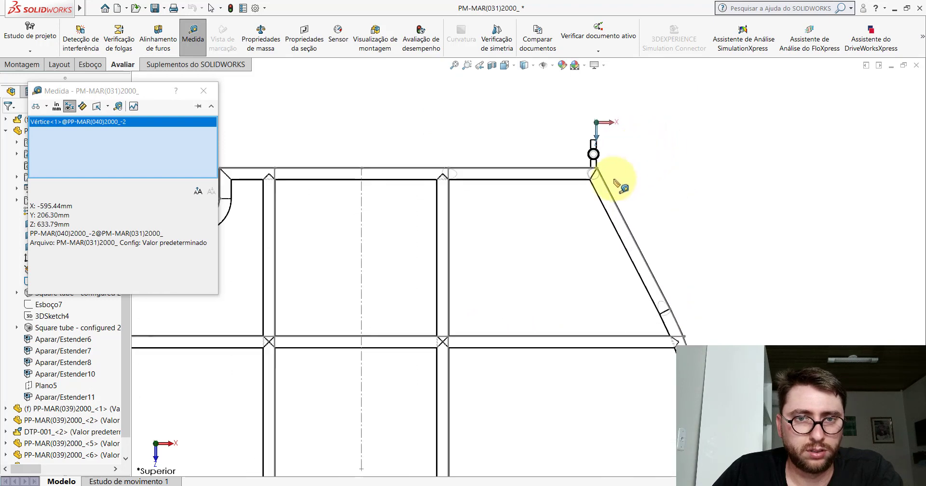
pyautogui.scroll(-2, 603, 180)
pyautogui.scroll(-2, 590, 164)
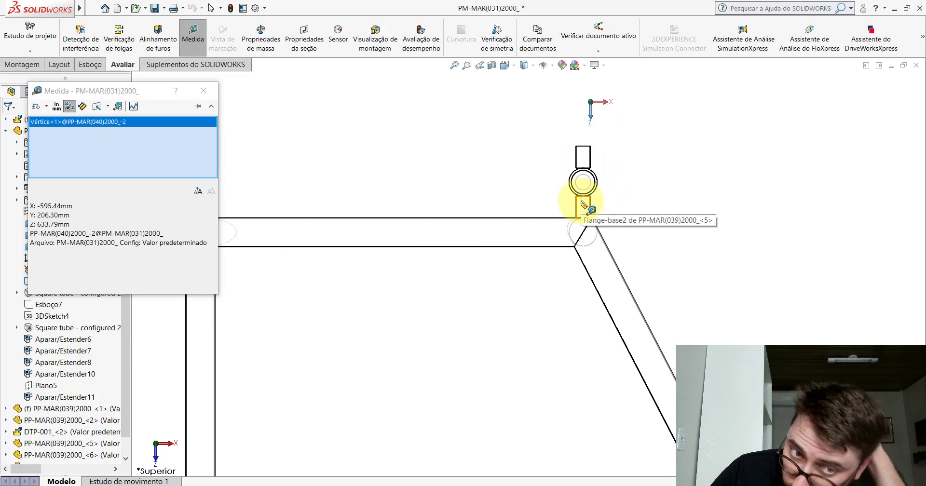
pyautogui.scroll(3, 570, 243)
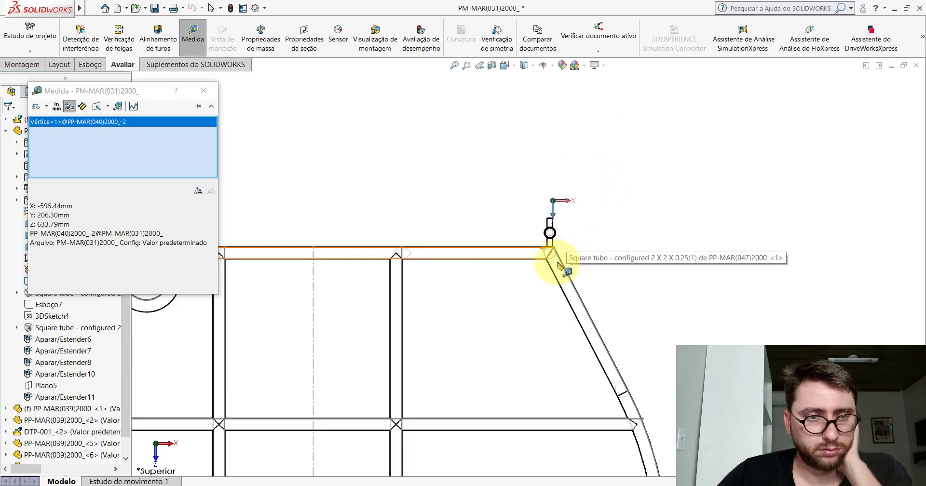
pyautogui.scroll(4, 531, 272)
pyautogui.scroll(-1, 470, 355)
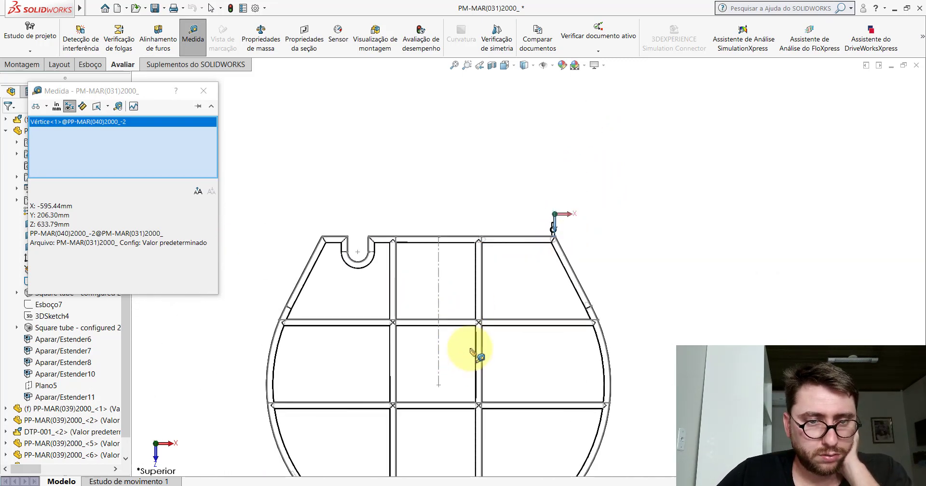
pyautogui.scroll(-3, 416, 297)
pyautogui.scroll(-2, 434, 242)
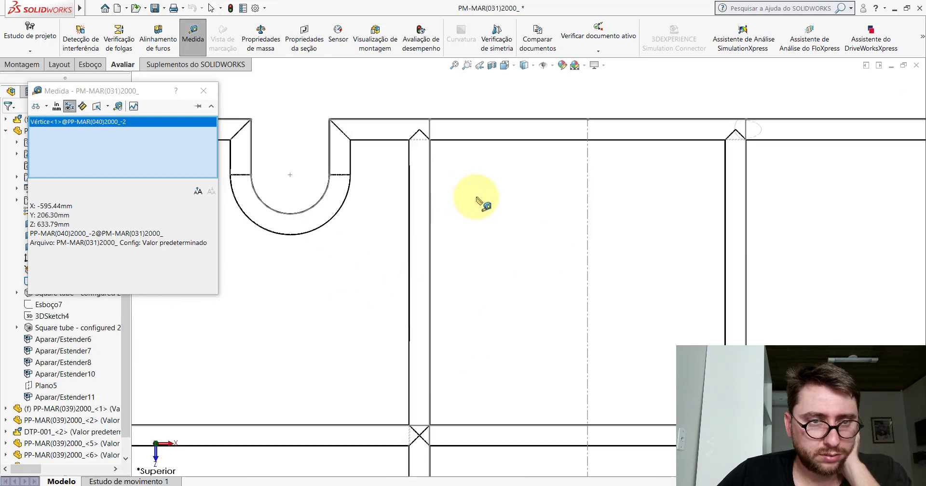
pyautogui.scroll(3, 479, 201)
pyautogui.scroll(1, 488, 213)
pyautogui.scroll(-2, 518, 251)
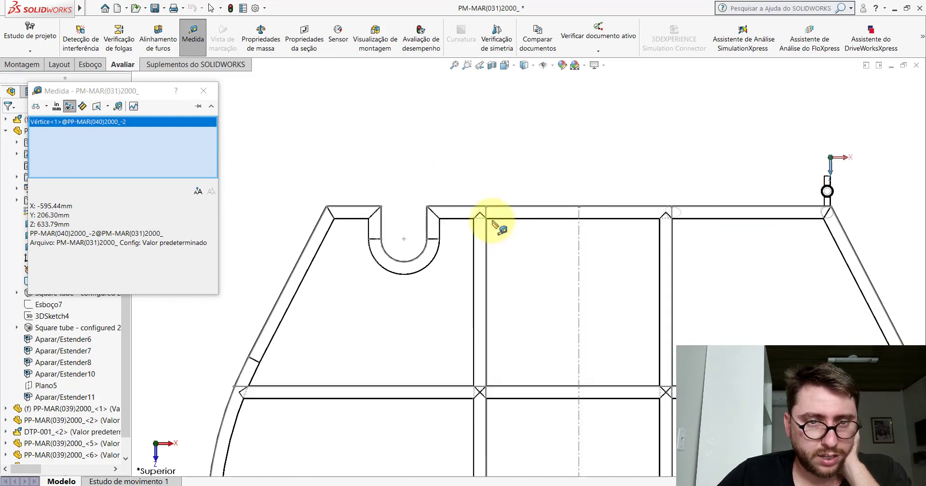
pyautogui.click(486, 207)
pyautogui.scroll(1, 487, 222)
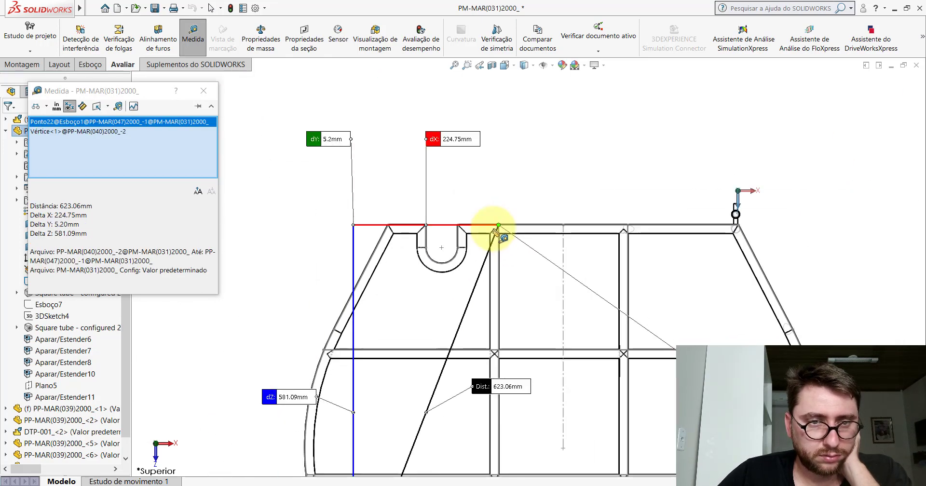
pyautogui.scroll(1, 478, 193)
pyautogui.scroll(1, 502, 265)
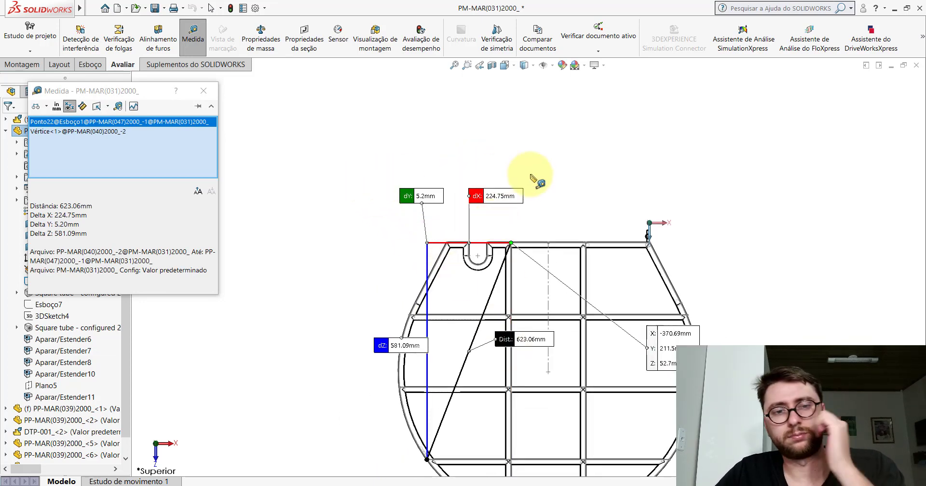
pyautogui.press('Escape')
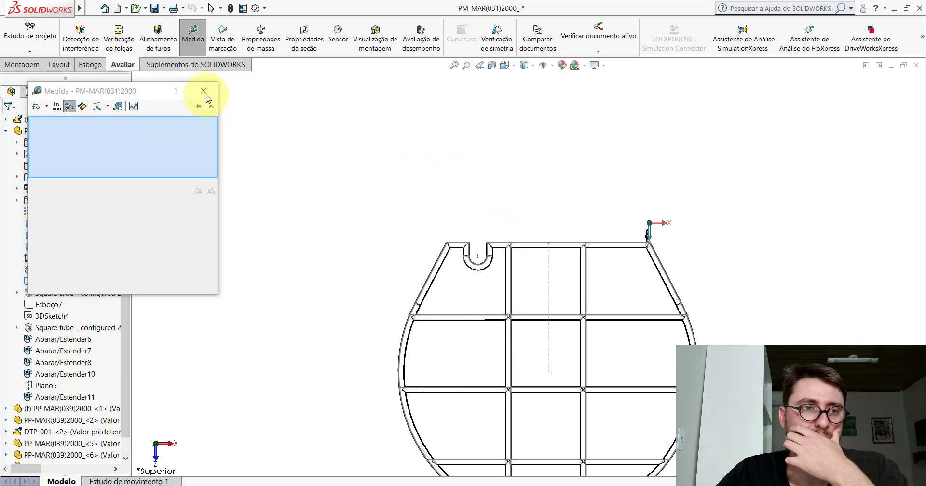
pyautogui.click(204, 91)
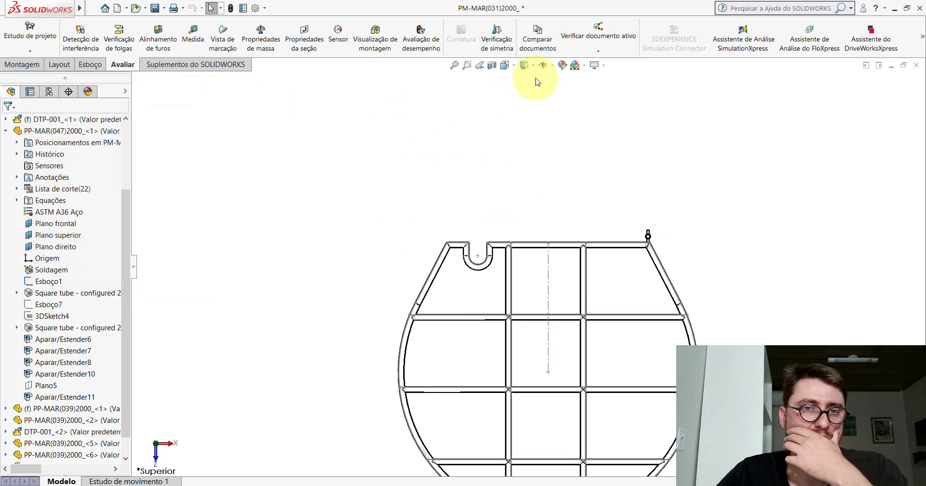
# Step: Show the Top Plane and measure the slot's top edge to Ponto26: 213.08 mm
pyautogui.click(554, 68)
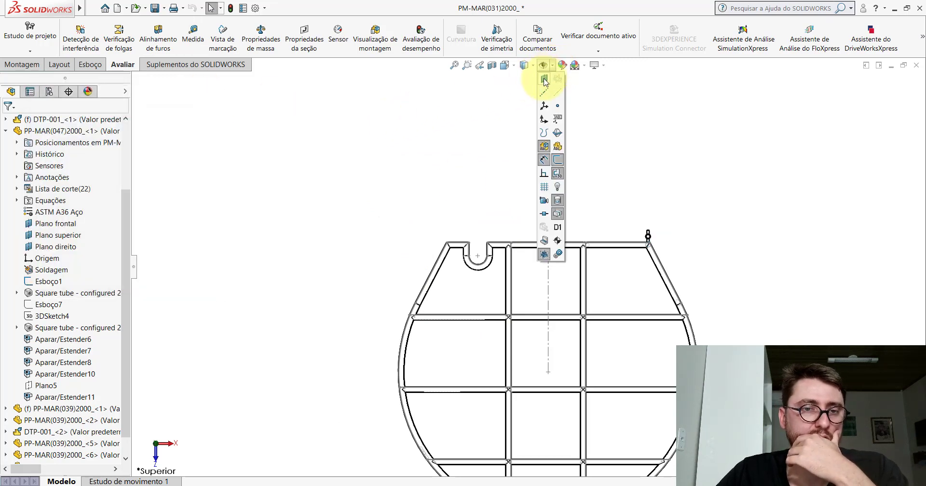
pyautogui.click(544, 79)
pyautogui.click(188, 45)
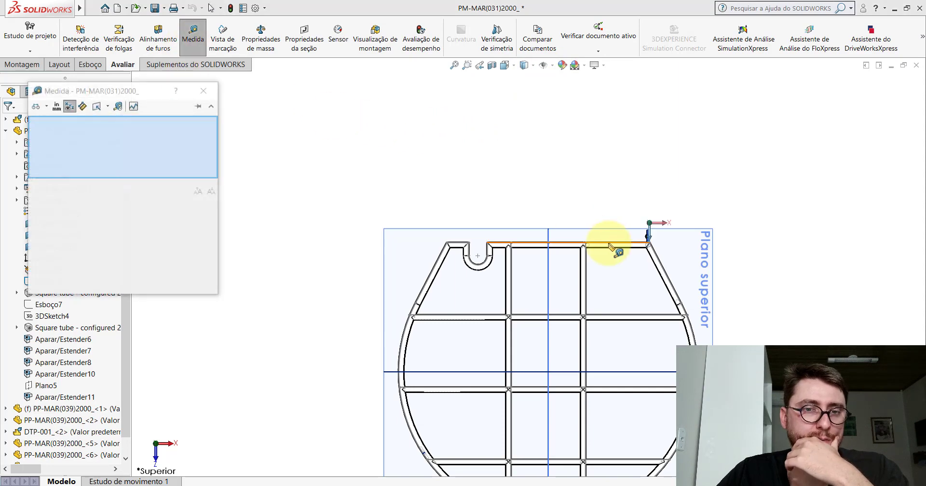
pyautogui.click(492, 250)
pyautogui.scroll(-5, 493, 250)
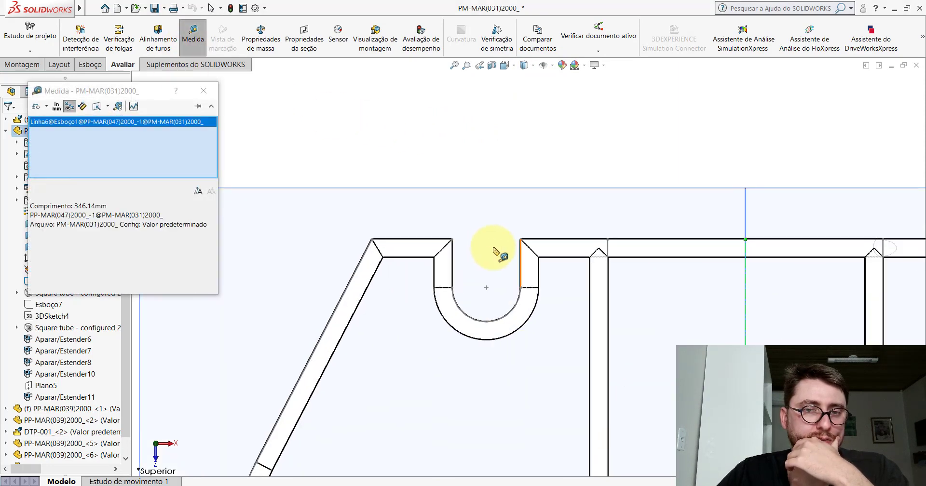
pyautogui.click(451, 240)
pyautogui.scroll(3, 502, 263)
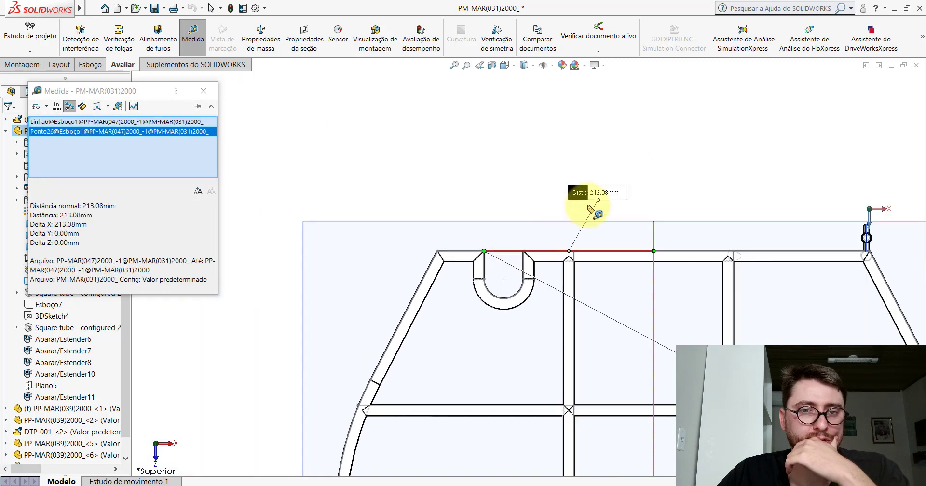
pyautogui.click(203, 91)
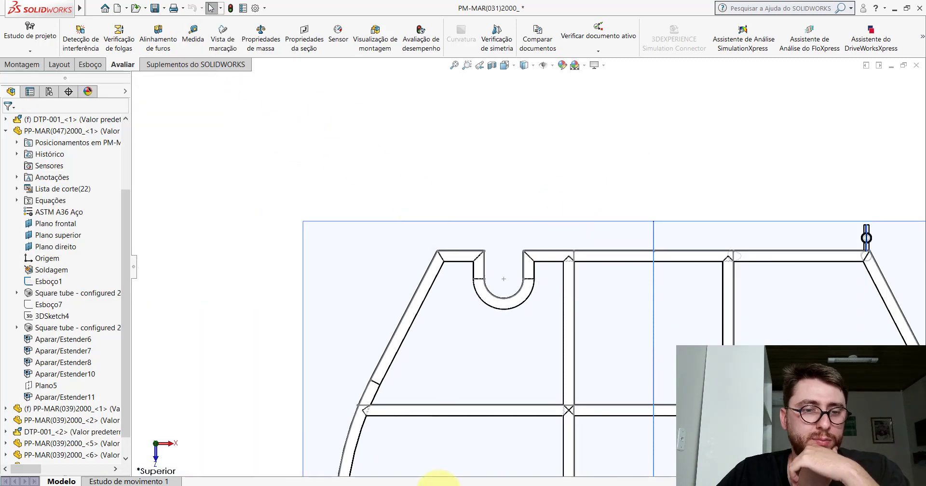
pyautogui.click(560, 456)
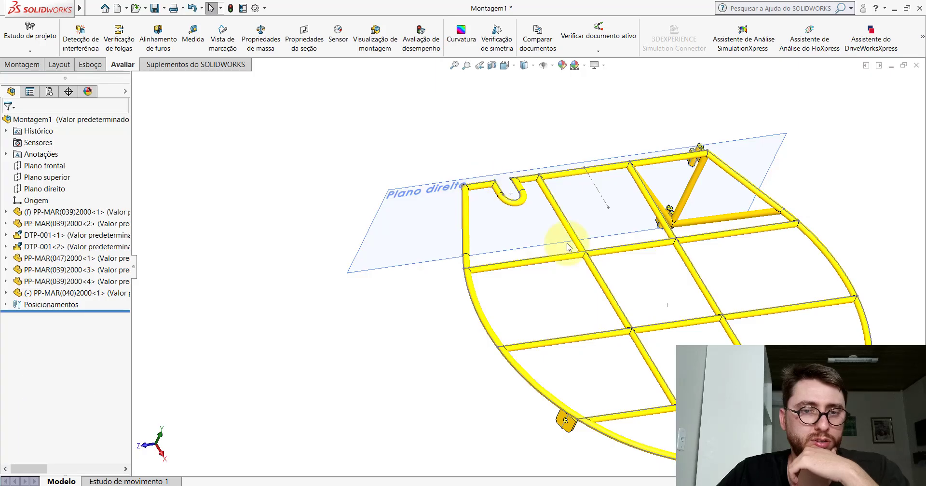
# Step: Measure Montagem1's top tube from Ponto12 to the U-bend end Ponto9: 198.08 mm
pyautogui.moveTo(589, 265); pyautogui.dragTo(563, 248, button='middle')
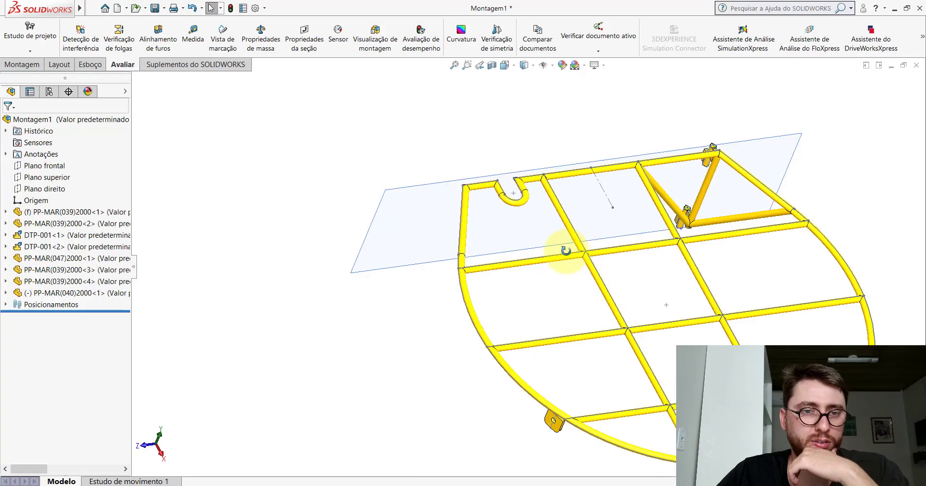
pyautogui.click(193, 33)
pyautogui.scroll(-5, 558, 197)
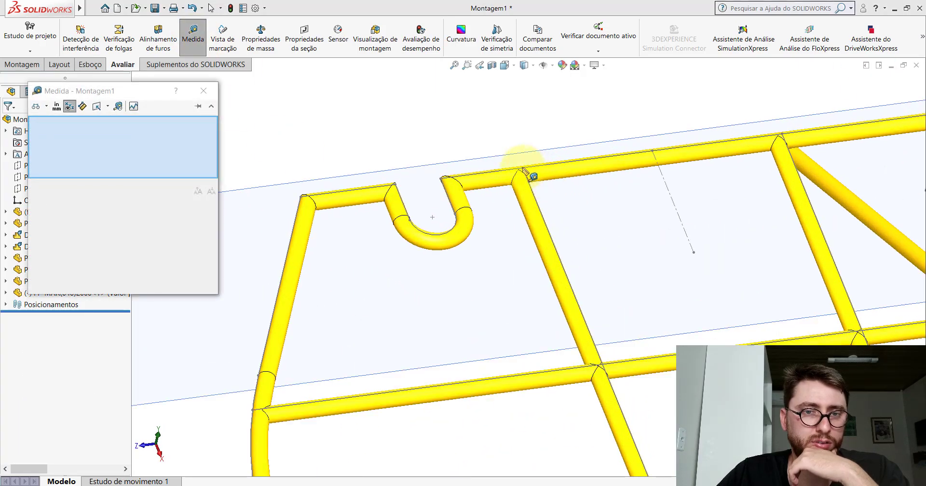
pyautogui.click(523, 169)
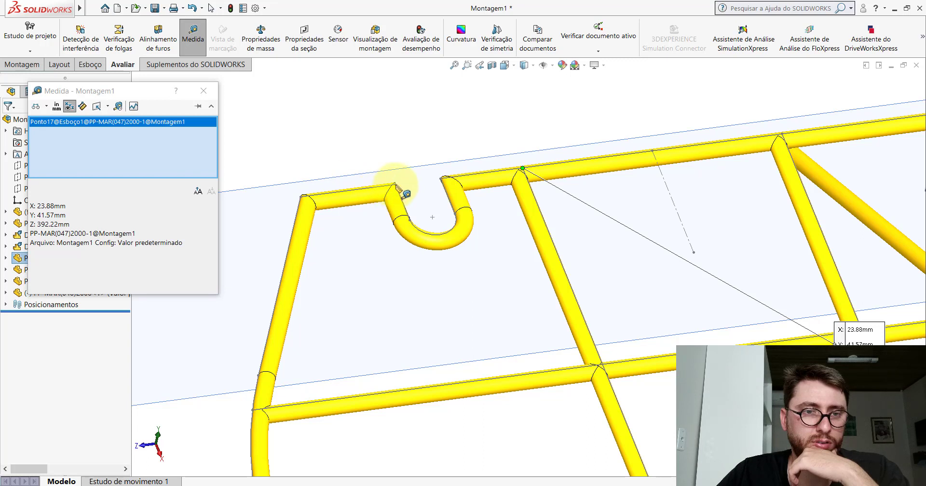
pyautogui.click(395, 184)
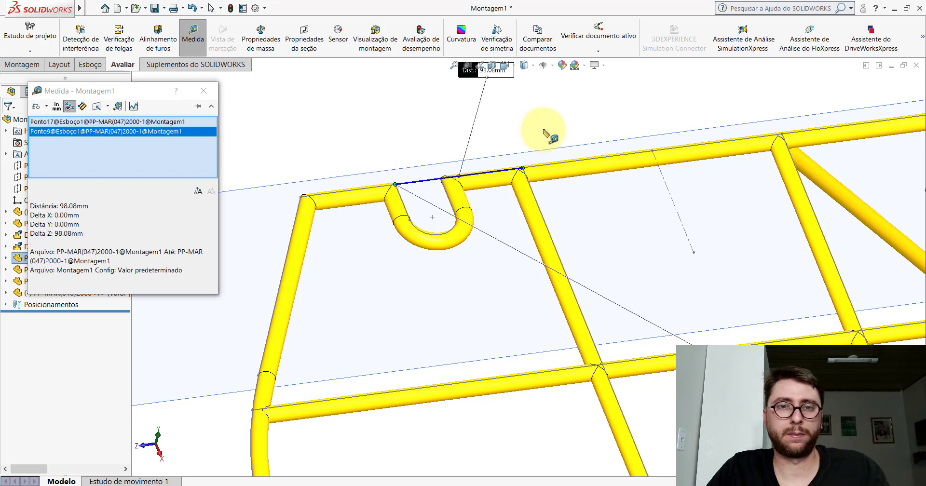
pyautogui.click(549, 135)
pyautogui.click(654, 153)
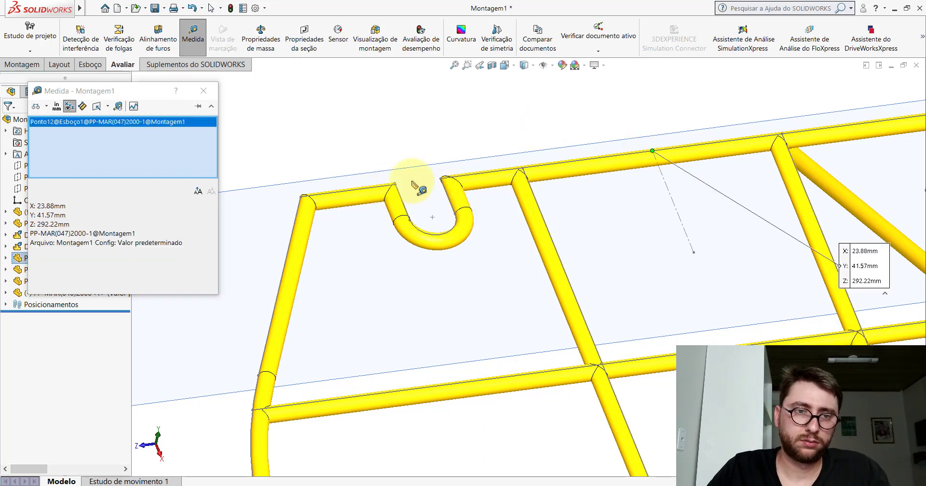
pyautogui.click(395, 185)
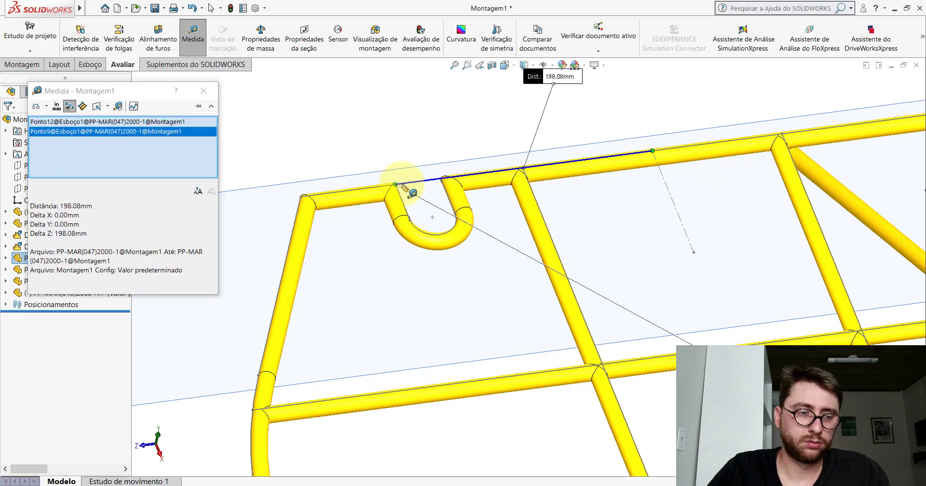
pyautogui.press('Escape')
# Step: Orbit the grate and toggle the Plano frontal display on and off
pyautogui.scroll(2, 549, 201)
pyautogui.scroll(3, 568, 234)
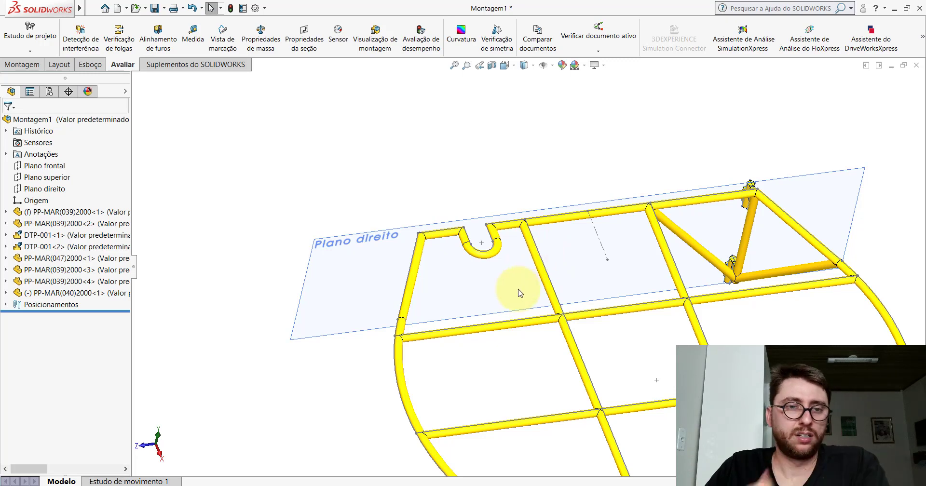
pyautogui.scroll(3, 519, 290)
pyautogui.scroll(-2, 599, 295)
pyautogui.moveTo(554, 285)
pyautogui.mouseDown(button='middle')
pyautogui.moveTo(569, 259)
pyautogui.moveTo(262, 240)
pyautogui.mouseUp(button='middle')
pyautogui.click(44, 166)
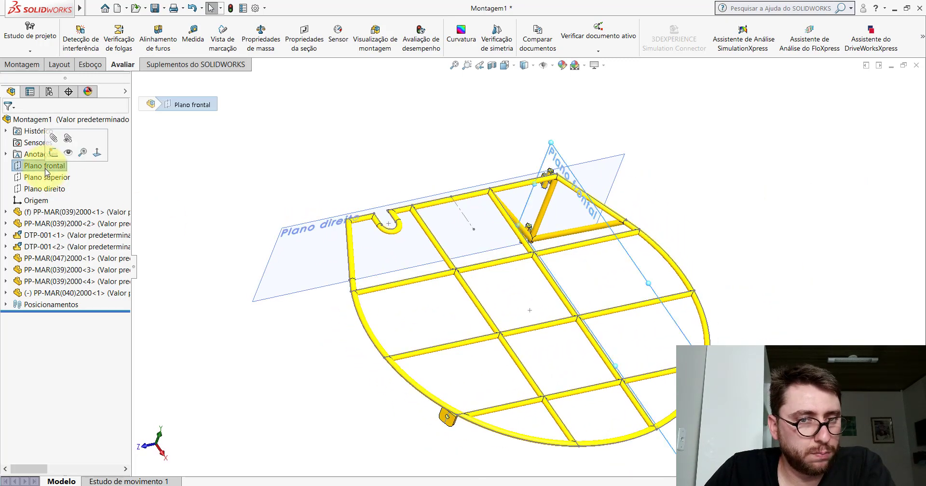
pyautogui.click(595, 195)
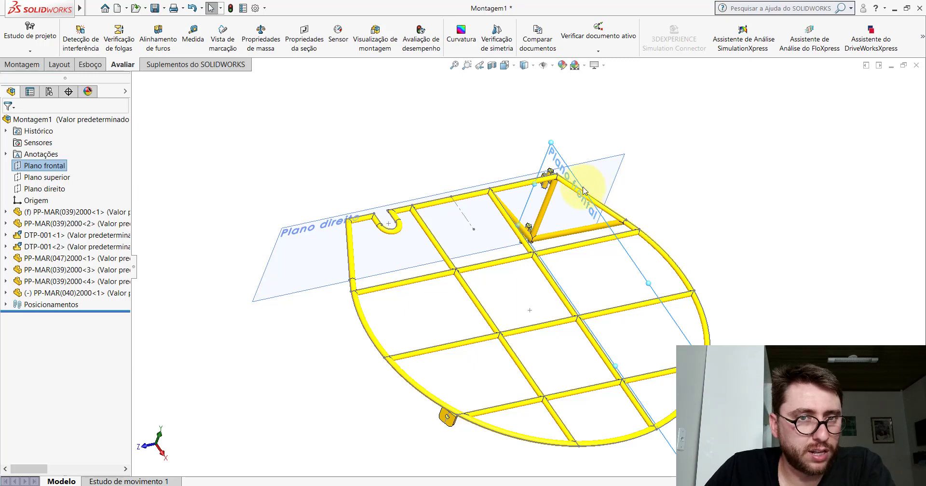
pyautogui.click(465, 99)
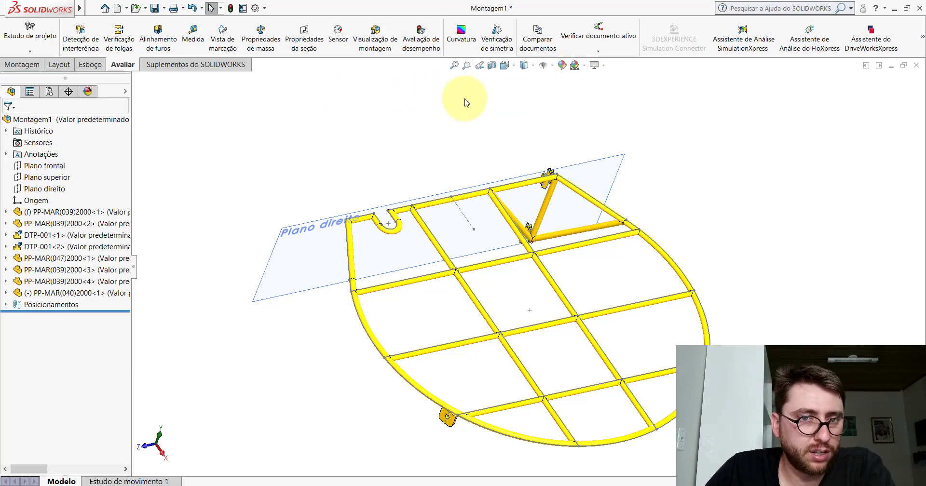
pyautogui.click(22, 66)
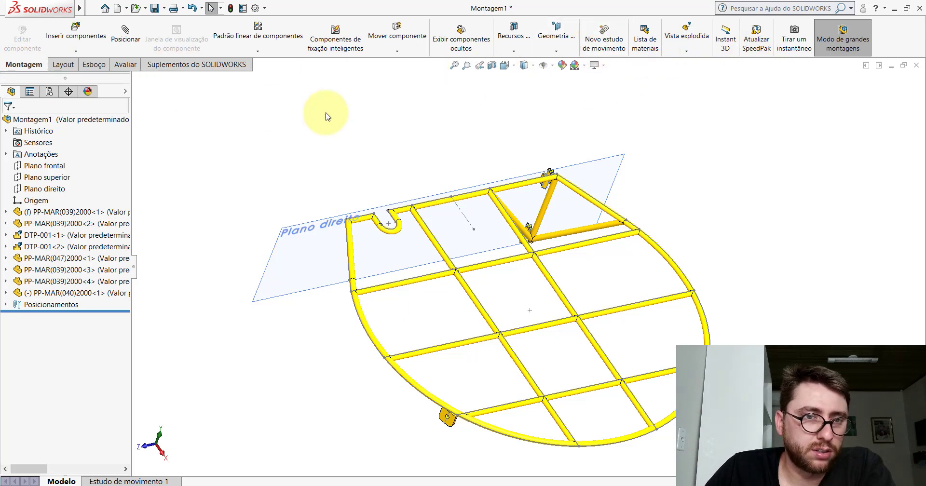
# Step: Create Plano7 in PP-MAR(047)2000 parallel to Plano frontal through Ponto8, and save the part
pyautogui.click(465, 291)
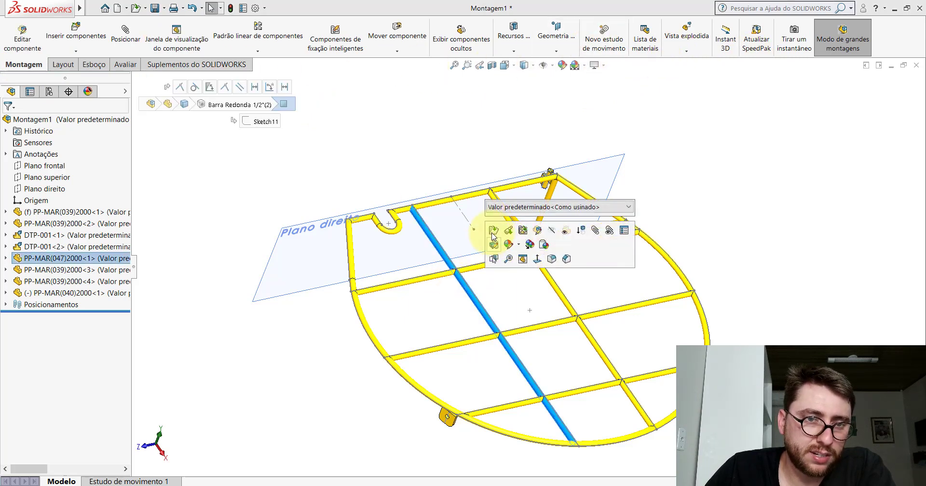
pyautogui.moveTo(514, 192)
pyautogui.mouseDown(button='middle')
pyautogui.moveTo(509, 226)
pyautogui.moveTo(533, 227)
pyautogui.mouseUp(button='middle')
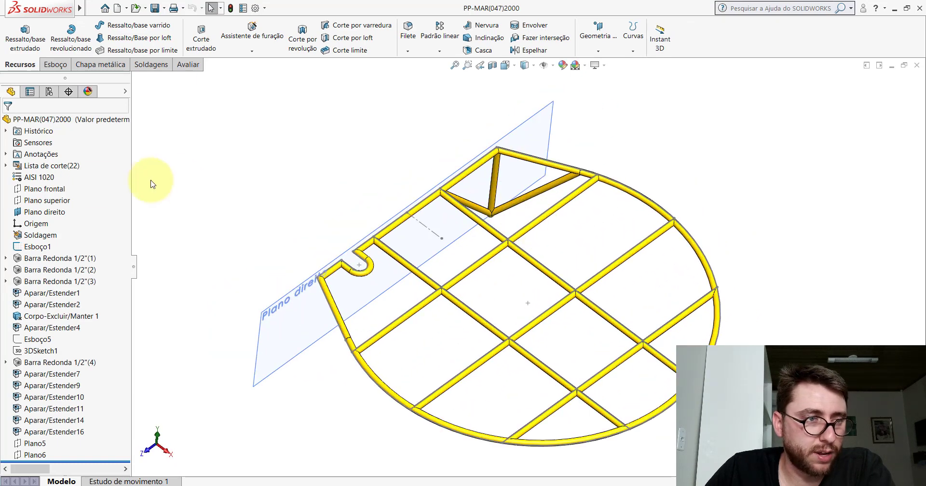
pyautogui.click(43, 193)
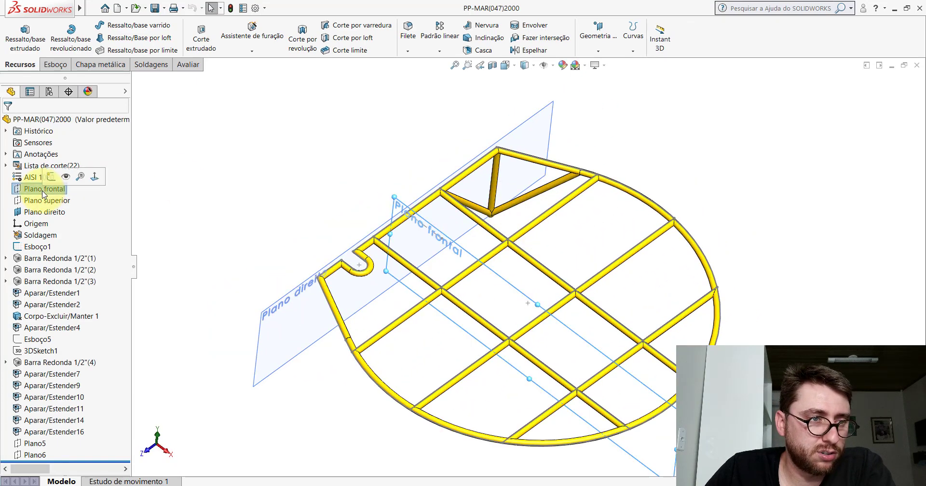
pyautogui.click(598, 49)
pyautogui.click(600, 63)
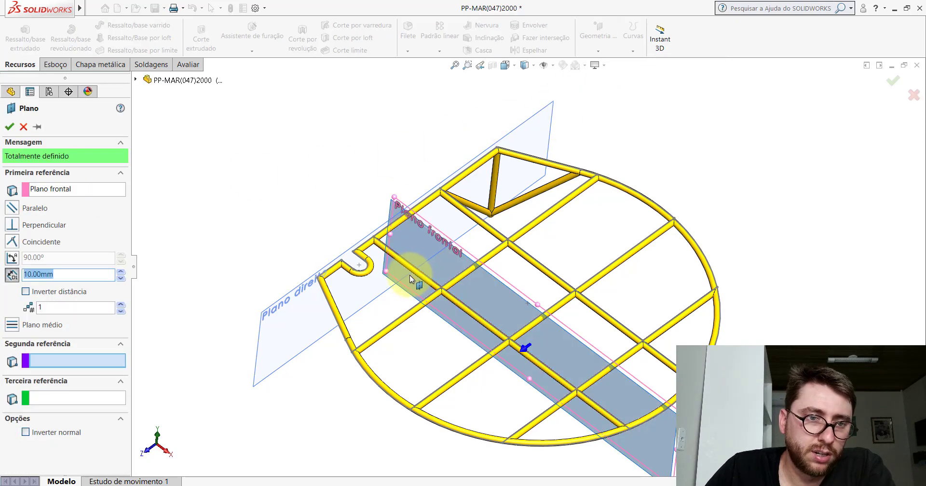
pyautogui.scroll(-5, 386, 278)
pyautogui.click(294, 227)
pyautogui.scroll(5, 309, 232)
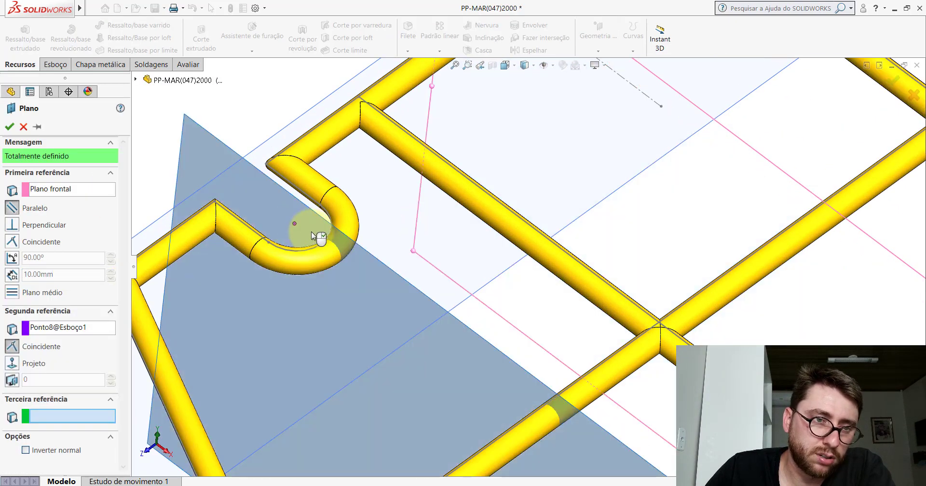
pyautogui.click(11, 127)
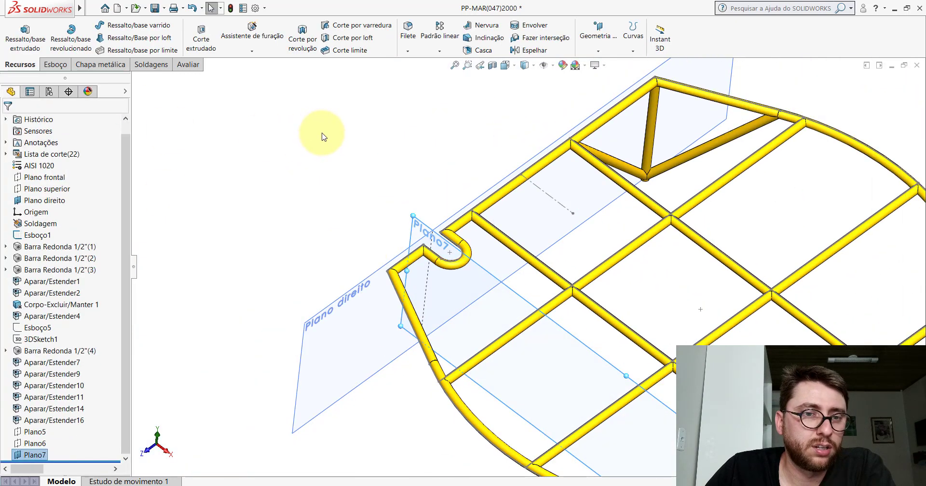
pyautogui.click(153, 9)
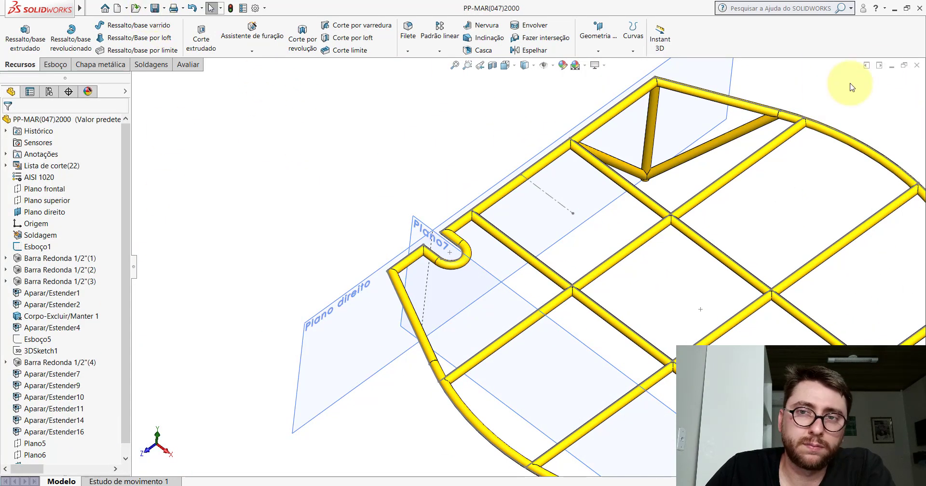
pyautogui.hotkey('ctrl', 'w')
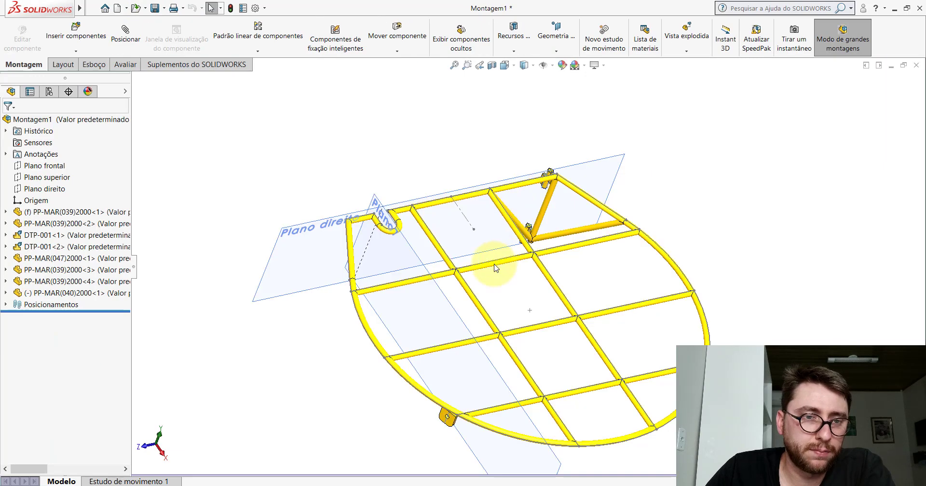
pyautogui.moveTo(425, 485)
pyautogui.click(424, 449)
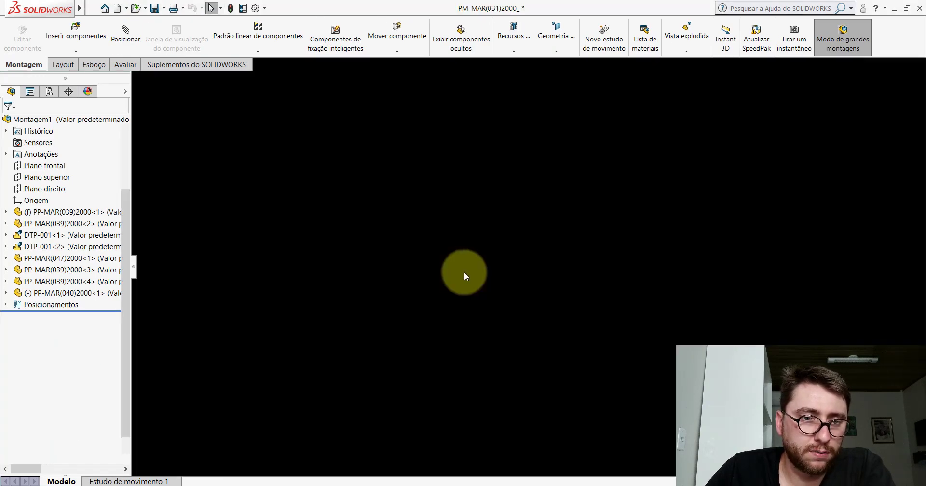
pyautogui.click(125, 65)
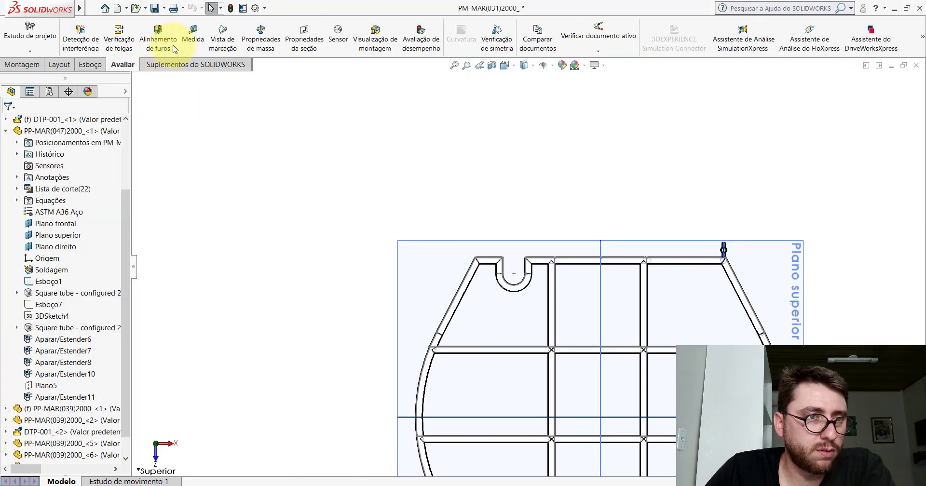
pyautogui.click(193, 36)
pyautogui.scroll(-3, 530, 282)
pyautogui.scroll(-1, 530, 283)
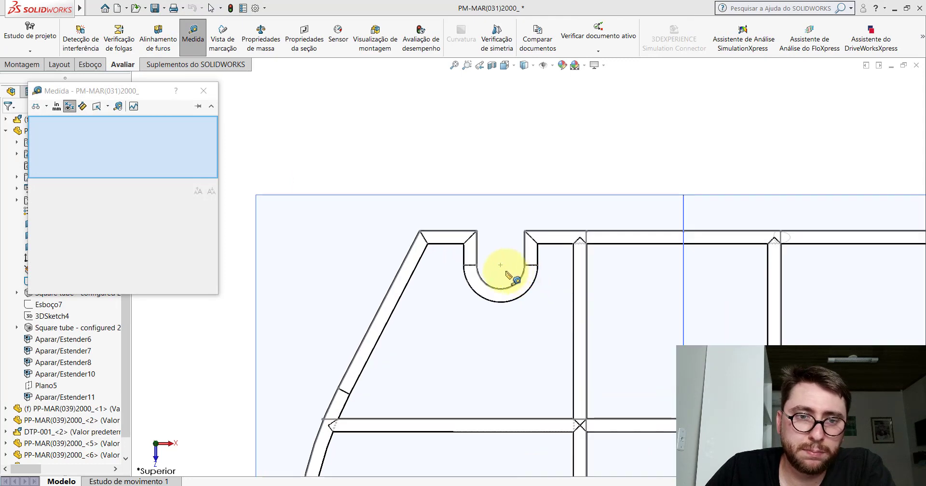
pyautogui.click(501, 265)
pyautogui.scroll(3, 517, 306)
pyautogui.scroll(2, 542, 347)
pyautogui.scroll(-2, 492, 309)
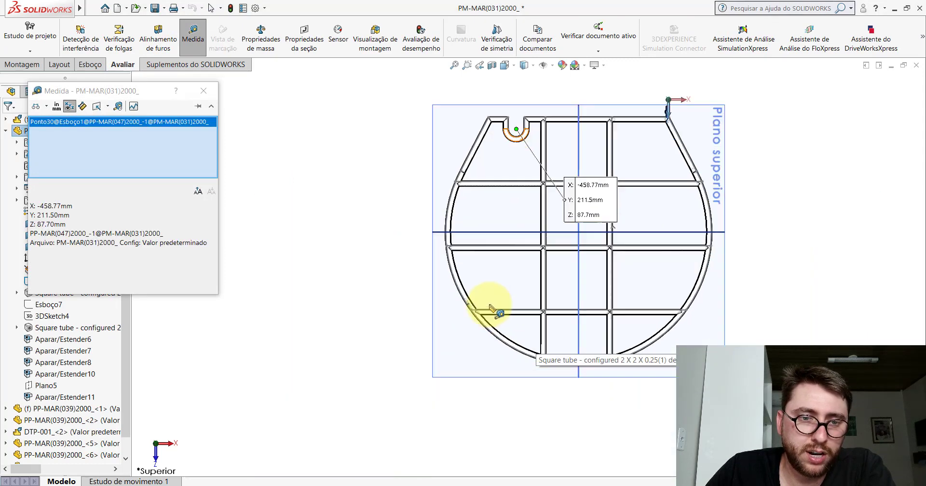
pyautogui.scroll(-2, 492, 309)
pyautogui.scroll(-2, 479, 303)
pyautogui.scroll(-2, 487, 306)
pyautogui.scroll(-1, 471, 314)
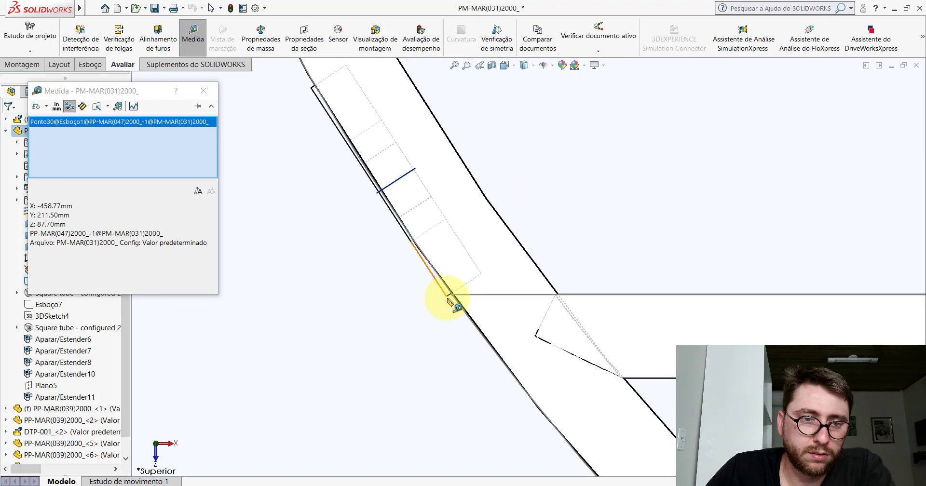
pyautogui.click(454, 300)
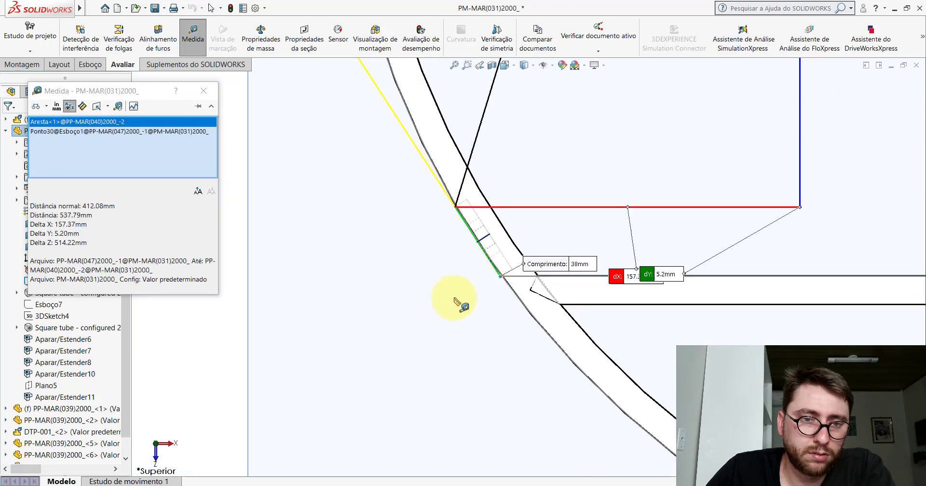
pyautogui.scroll(2, 529, 293)
pyautogui.scroll(-1, 514, 288)
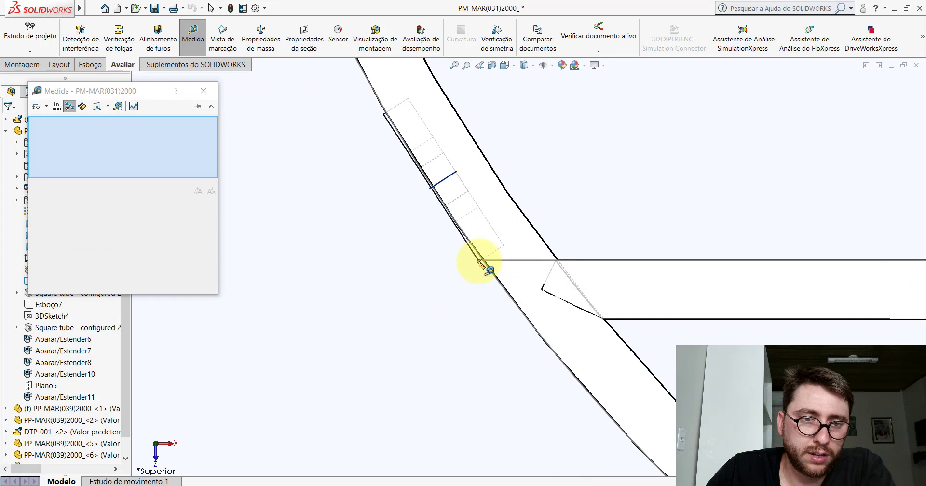
pyautogui.click(481, 263)
pyautogui.scroll(2, 477, 264)
pyautogui.scroll(2, 526, 277)
pyautogui.scroll(2, 517, 265)
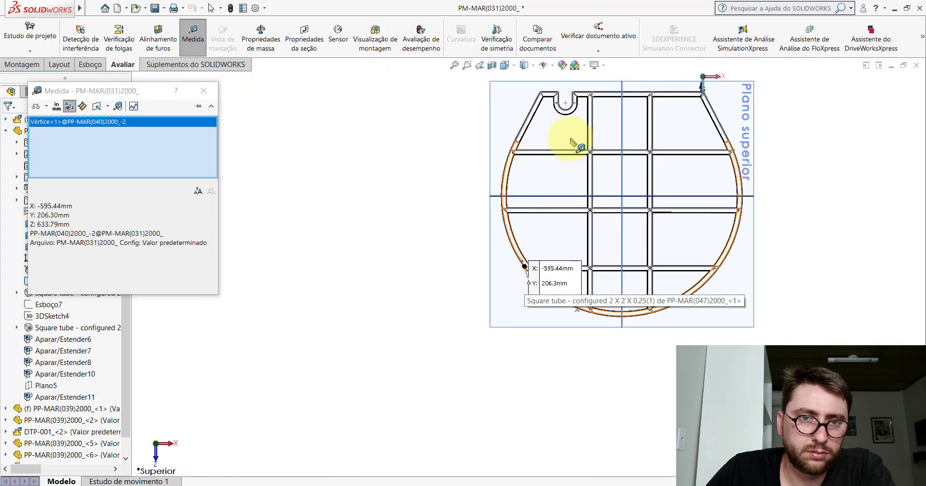
pyautogui.scroll(-2, 560, 110)
pyautogui.click(559, 109)
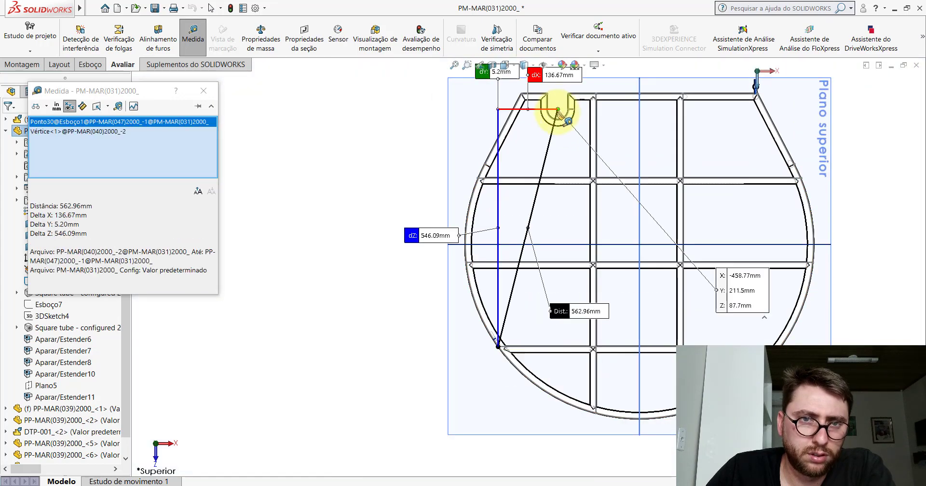
pyautogui.click(204, 91)
# Step: Mate the bracket's corner vertex to the grate's Plano7 at 136.67 mm
pyautogui.click(528, 455)
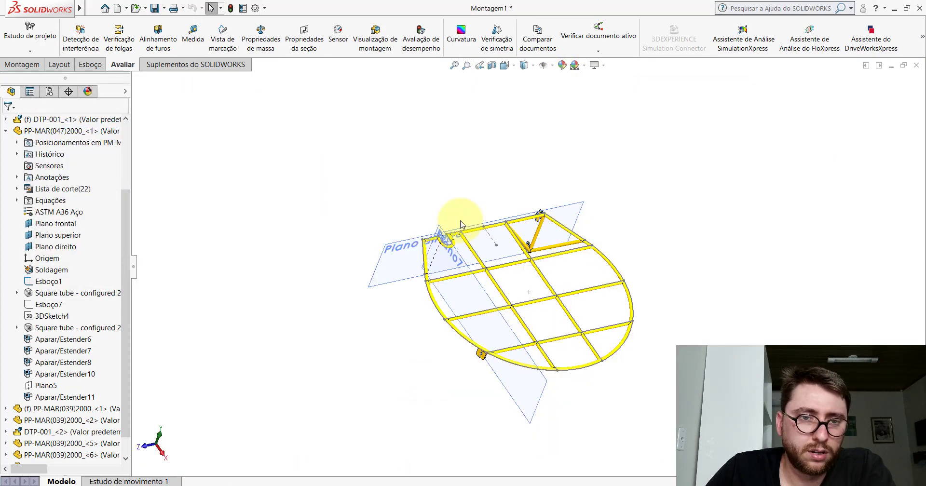
pyautogui.click(32, 68)
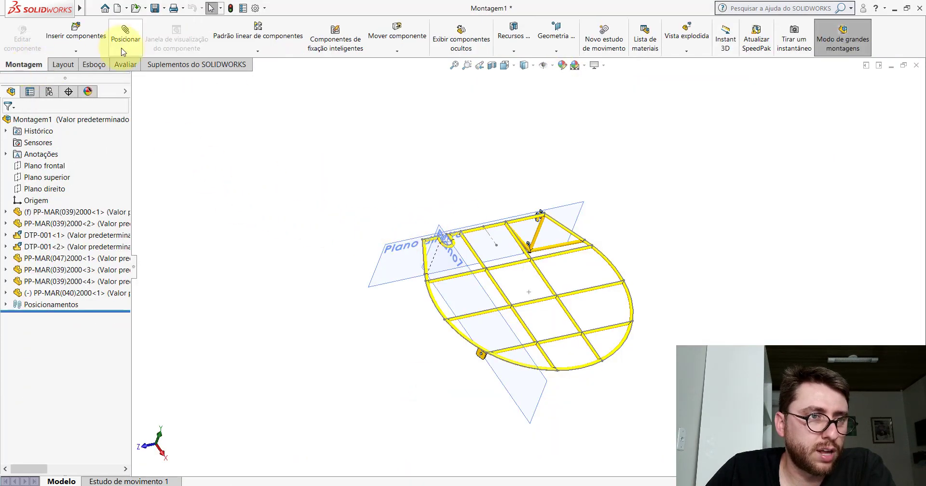
pyautogui.click(125, 37)
pyautogui.scroll(-5, 488, 343)
pyautogui.scroll(-3, 488, 343)
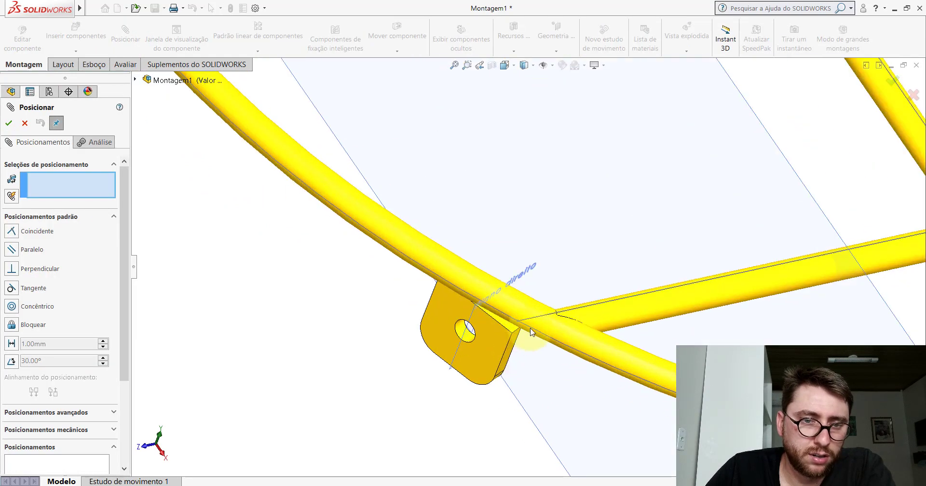
pyautogui.scroll(-3, 497, 333)
pyautogui.click(491, 323)
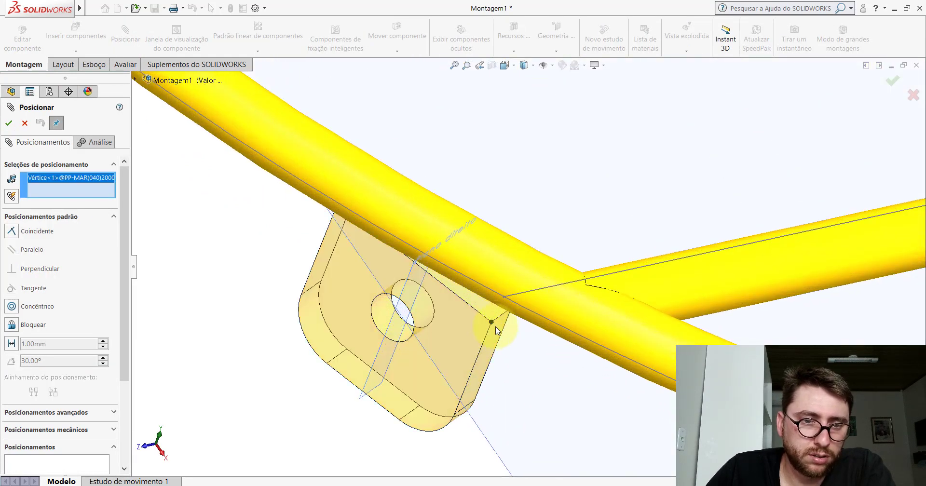
pyautogui.scroll(3, 492, 318)
pyautogui.scroll(-2, 511, 299)
pyautogui.scroll(-2, 526, 290)
pyautogui.scroll(2, 511, 266)
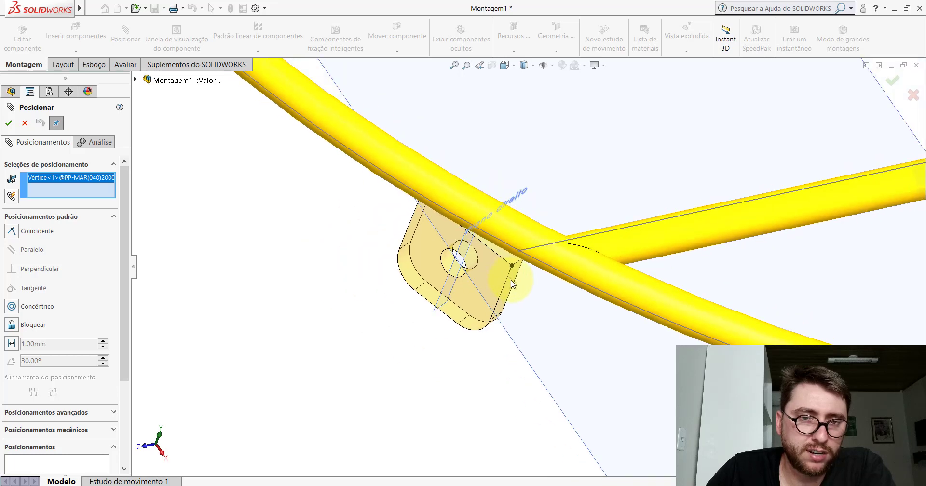
pyautogui.scroll(3, 511, 271)
pyautogui.scroll(3, 524, 254)
pyautogui.scroll(-1, 522, 250)
pyautogui.scroll(-3, 531, 241)
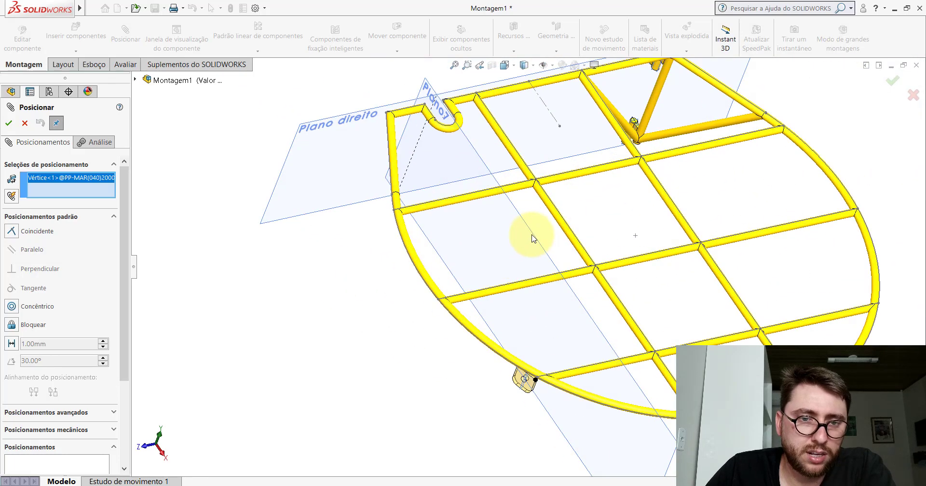
pyautogui.click(533, 237)
pyautogui.click(551, 261)
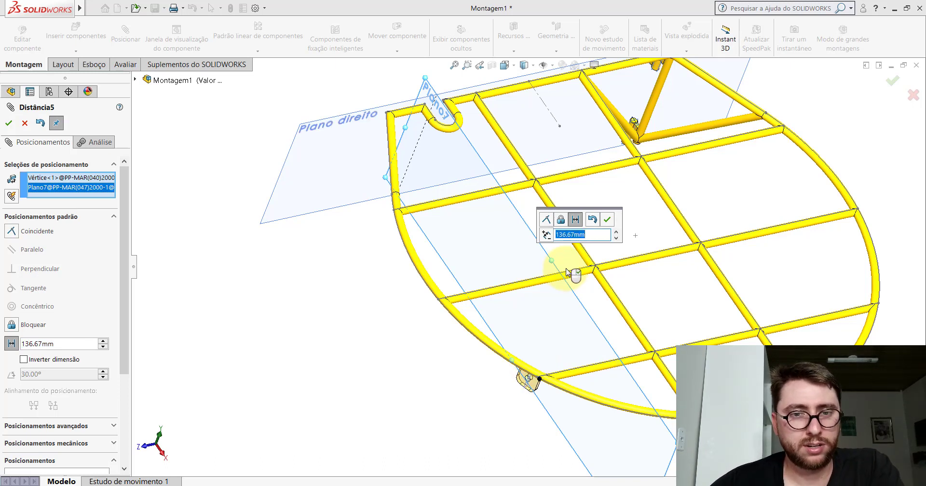
pyautogui.click(609, 220)
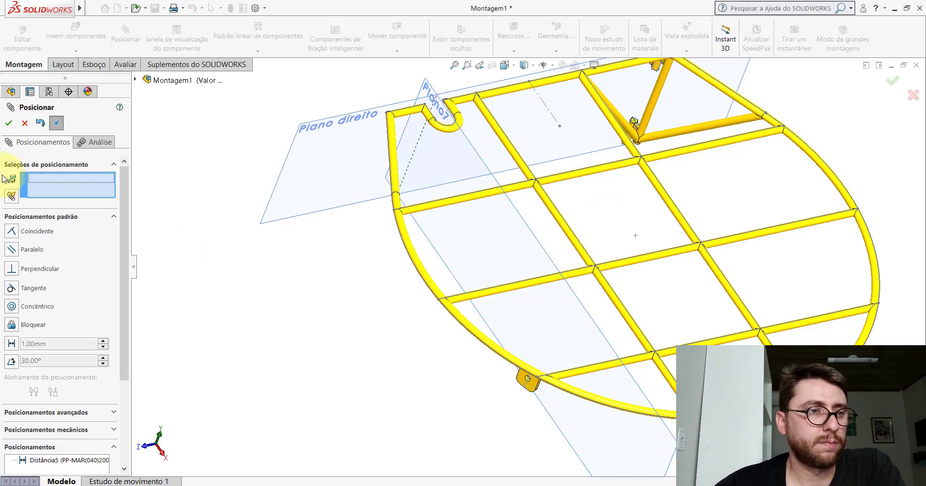
pyautogui.click(27, 124)
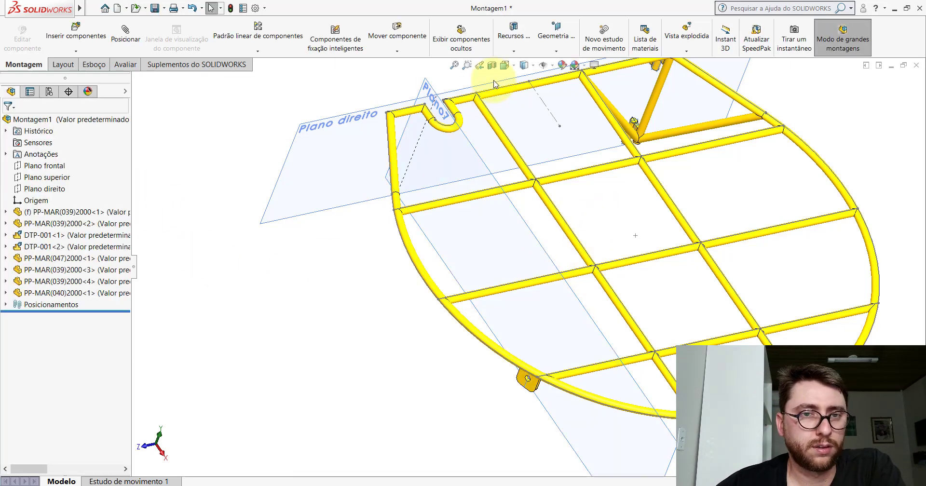
# Step: Check that the bracket face measures 136.67 mm from Plano7
pyautogui.moveTo(549, 346)
pyautogui.mouseDown(button='middle')
pyautogui.moveTo(656, 143)
pyautogui.moveTo(641, 155)
pyautogui.mouseUp(button='middle')
pyautogui.moveTo(527, 331)
pyautogui.mouseDown(button='middle')
pyautogui.moveTo(458, 406)
pyautogui.moveTo(417, 477)
pyautogui.moveTo(586, 399)
pyautogui.mouseUp(button='middle')
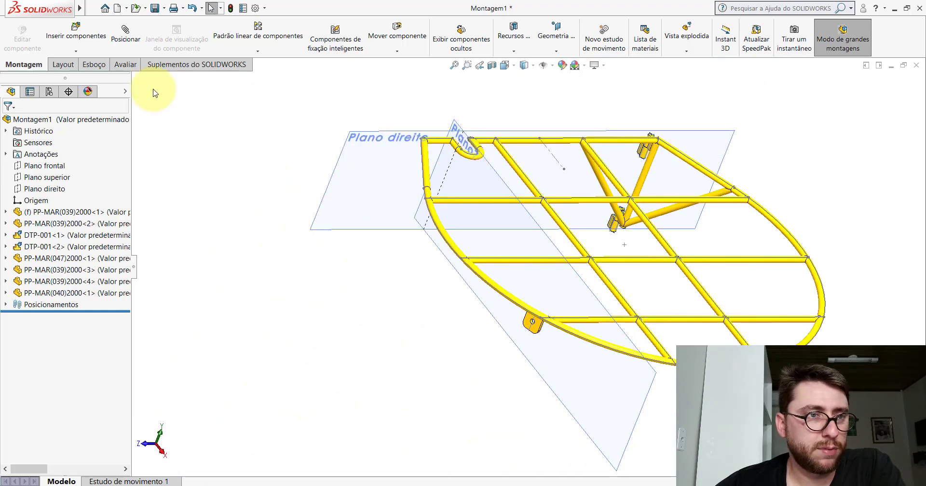
pyautogui.click(124, 68)
pyautogui.click(192, 37)
pyautogui.scroll(-5, 574, 347)
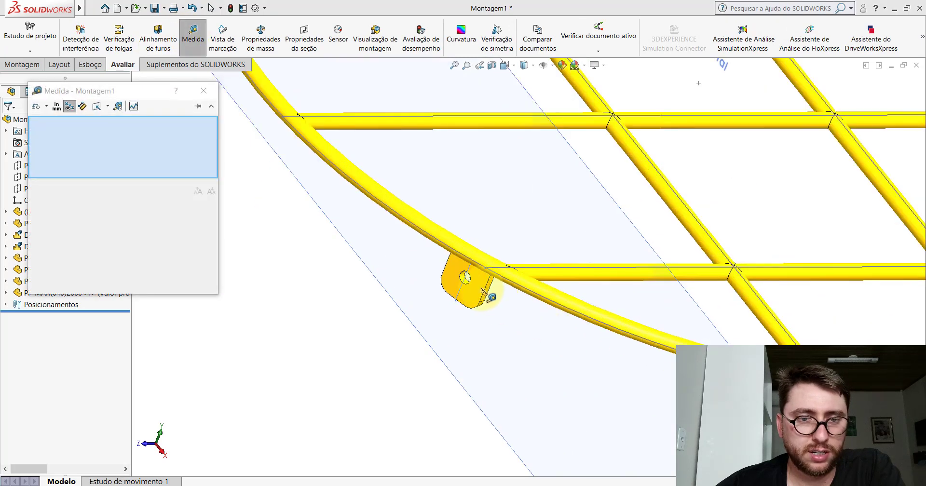
pyautogui.click(484, 291)
pyautogui.click(520, 339)
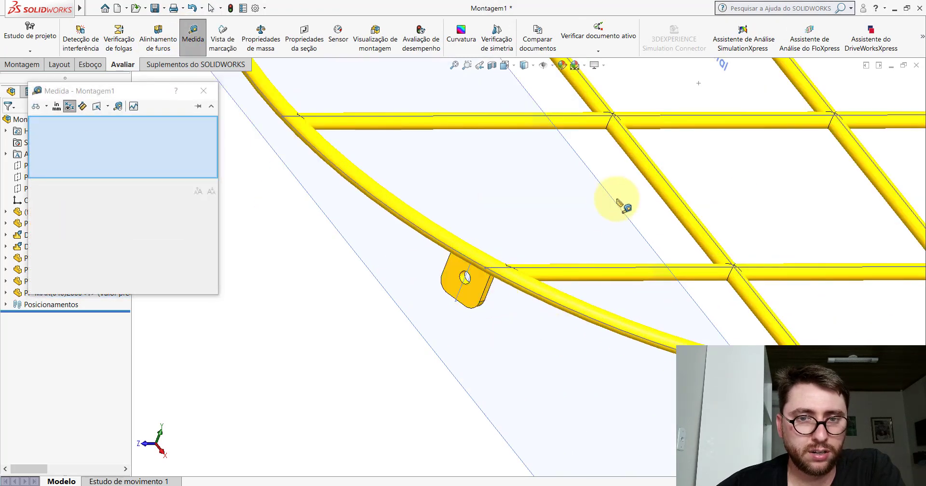
pyautogui.click(619, 202)
pyautogui.click(449, 280)
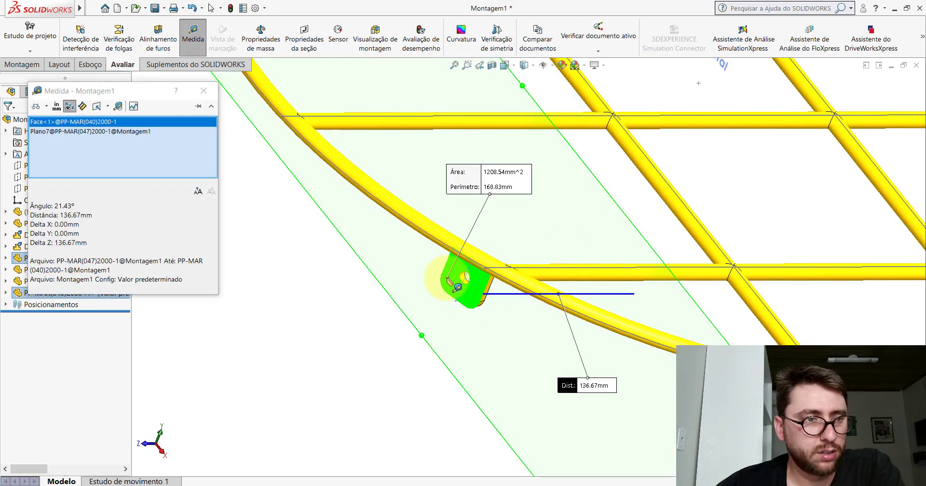
pyautogui.moveTo(456, 263); pyautogui.dragTo(574, 66, button='middle')
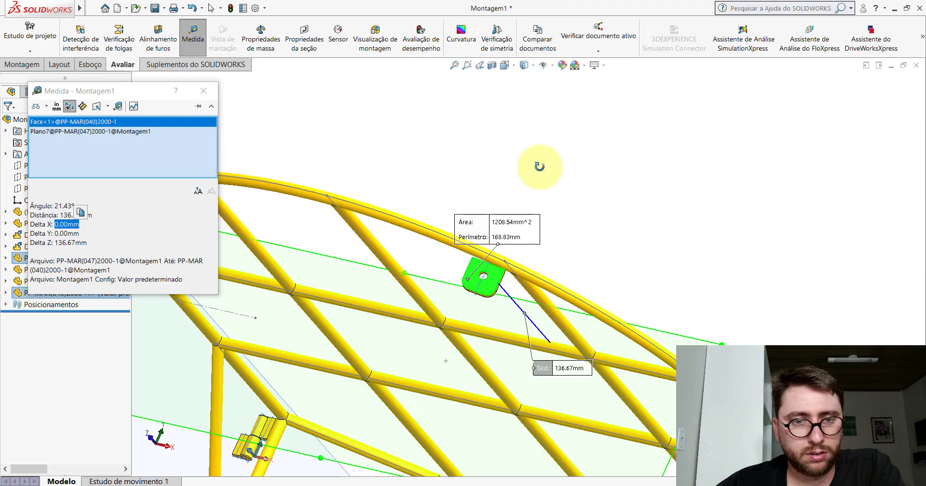
pyautogui.click(204, 90)
# Step: Return the grate to the isometric view and hide the reference planes
pyautogui.moveTo(523, 238); pyautogui.dragTo(515, 318, button='middle')
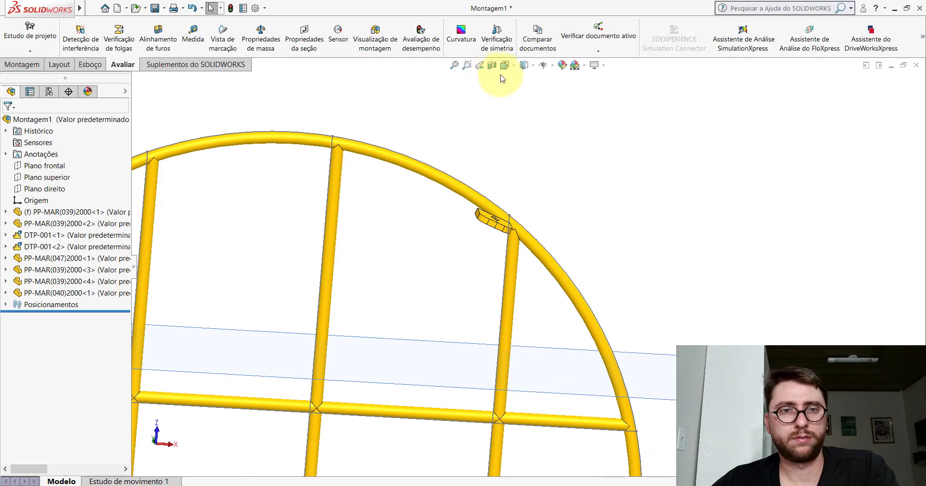
pyautogui.click(505, 65)
pyautogui.click(558, 93)
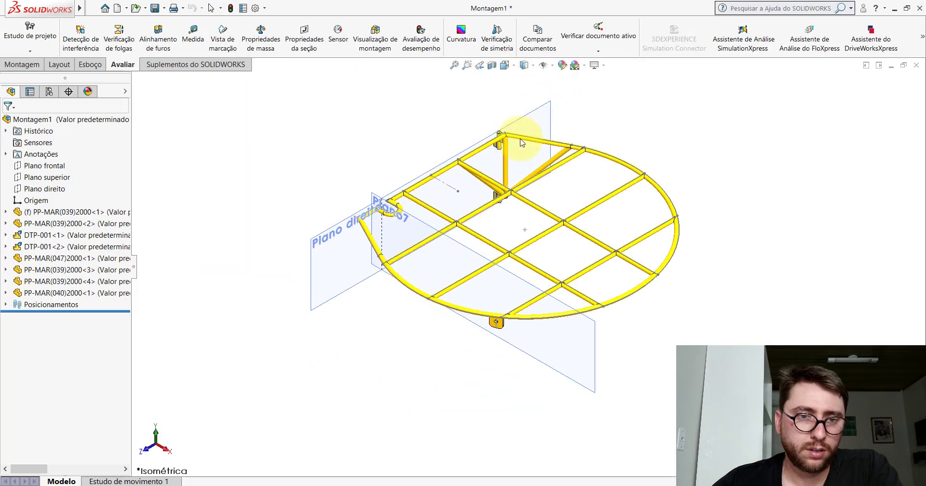
pyautogui.click(553, 65)
pyautogui.click(544, 78)
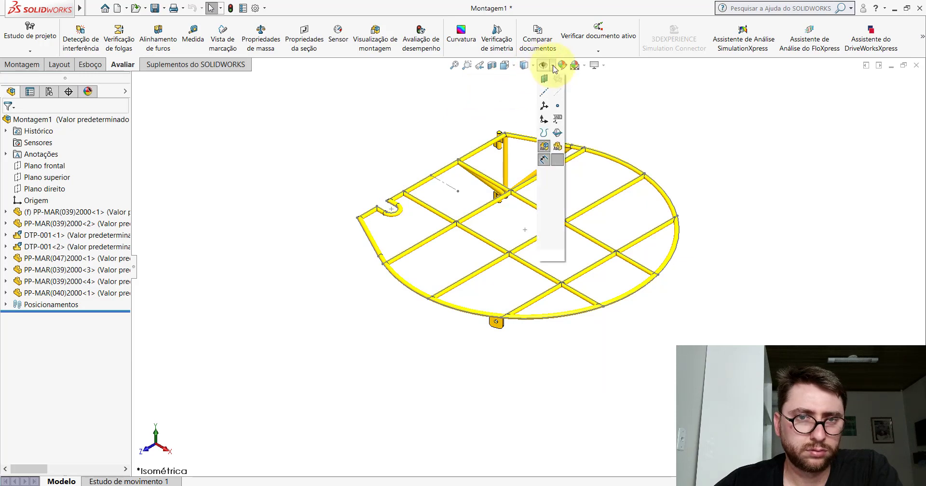
pyautogui.scroll(-2, 518, 316)
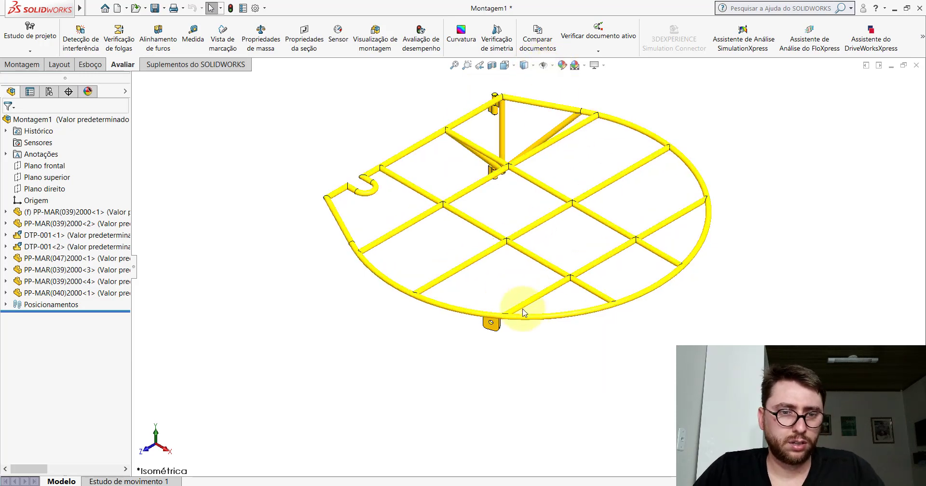
pyautogui.scroll(-5, 519, 316)
# Step: Switch to the reference assembly PM-MAR(031)2000_, hide its planes and show it shaded in isometric
pyautogui.click(425, 444)
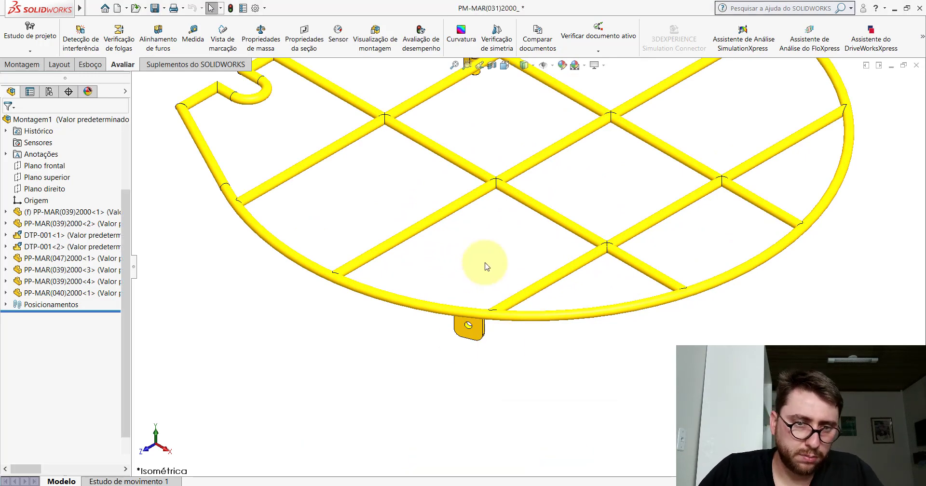
pyautogui.click(553, 66)
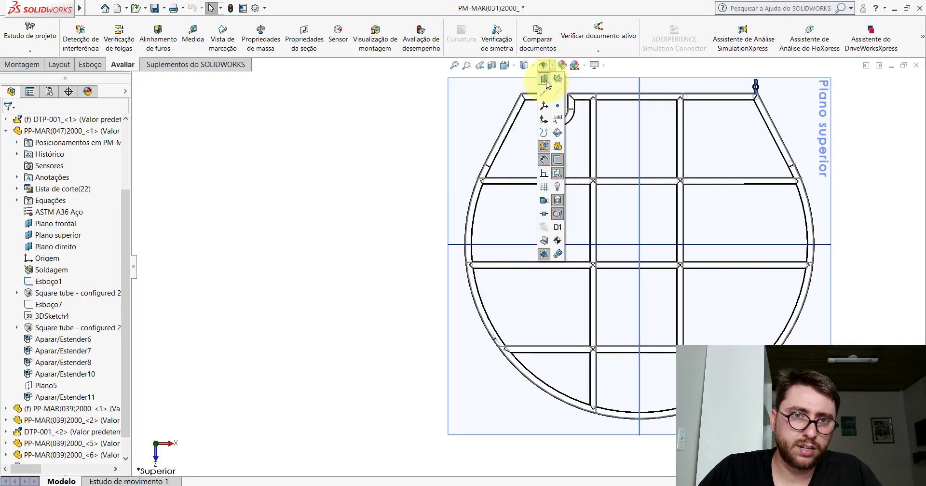
pyautogui.click(544, 145)
pyautogui.click(553, 65)
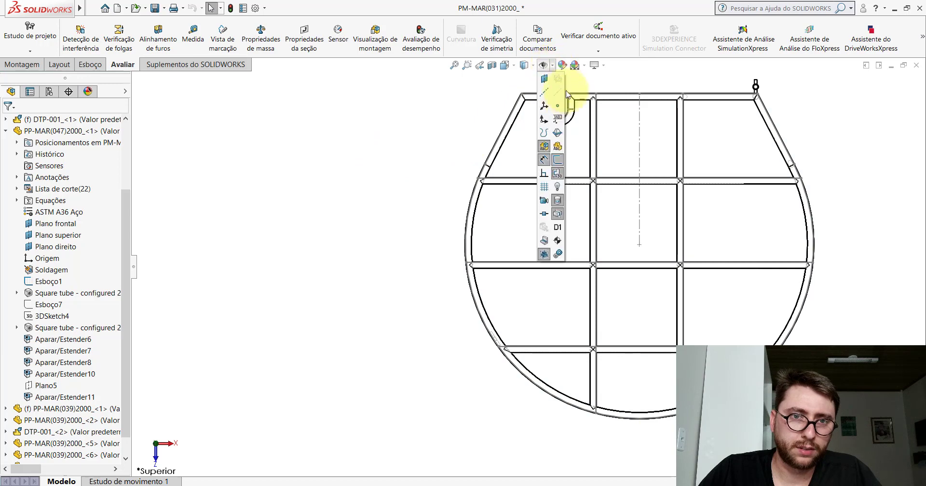
pyautogui.click(505, 65)
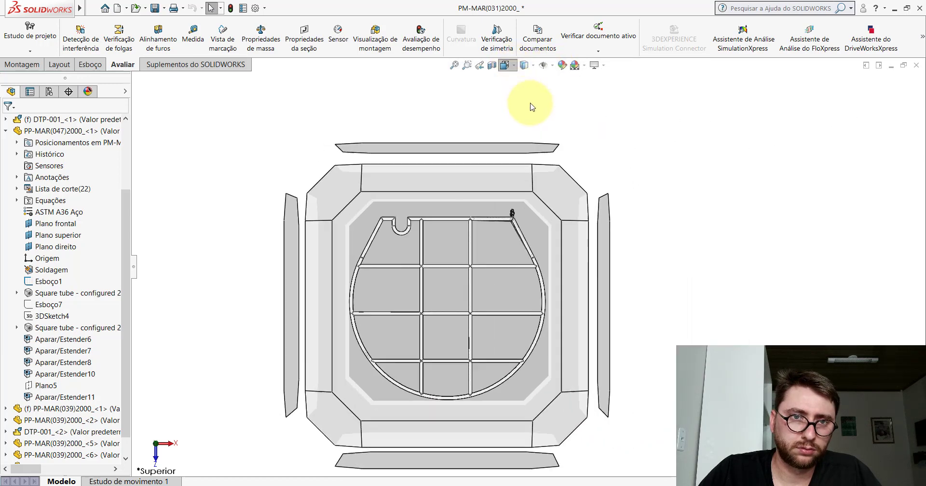
pyautogui.click(559, 96)
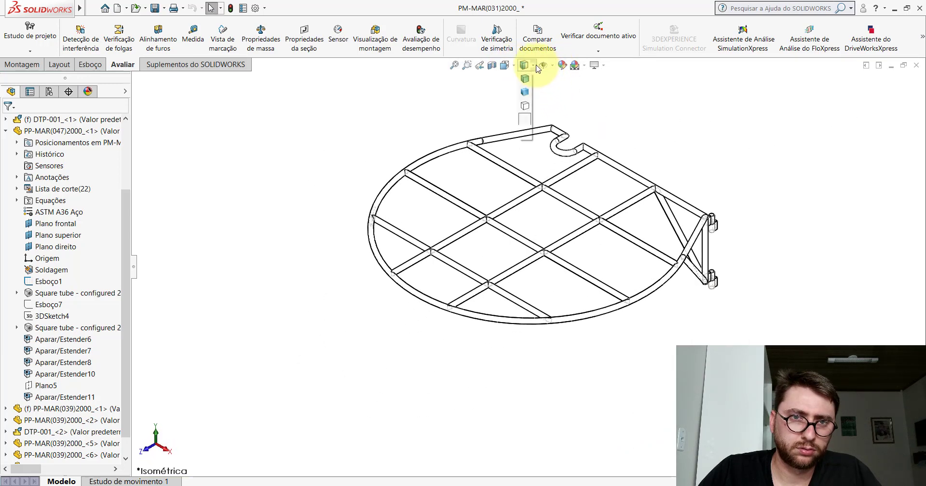
pyautogui.click(526, 83)
# Step: Orbit and zoom around the grate, snapping to a flat standard view
pyautogui.moveTo(642, 207)
pyautogui.mouseDown(button='middle')
pyautogui.moveTo(682, 129)
pyautogui.moveTo(741, 201)
pyautogui.moveTo(521, 282)
pyautogui.moveTo(512, 137)
pyautogui.mouseUp(button='middle')
pyautogui.scroll(-3, 520, 283)
pyautogui.scroll(3, 528, 284)
pyautogui.scroll(3, 513, 137)
pyautogui.press('space')
pyautogui.press('Escape')
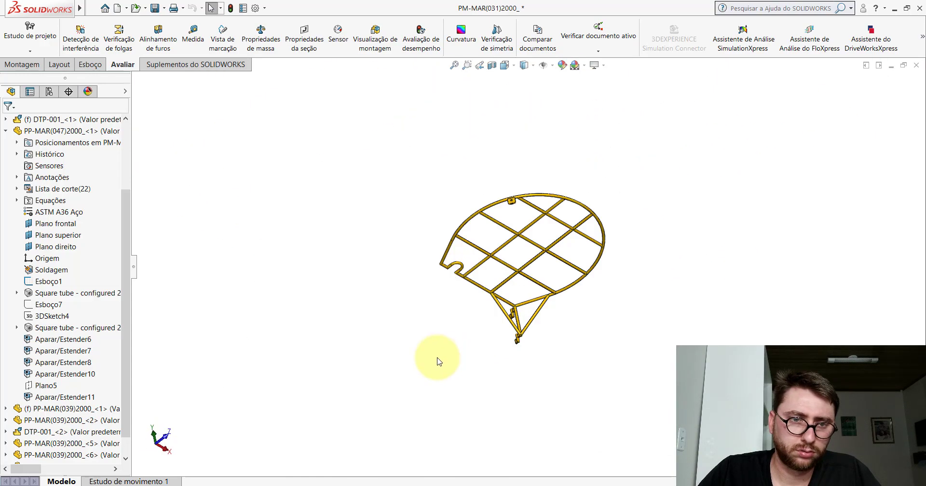
pyautogui.press('space')
pyautogui.click(423, 343)
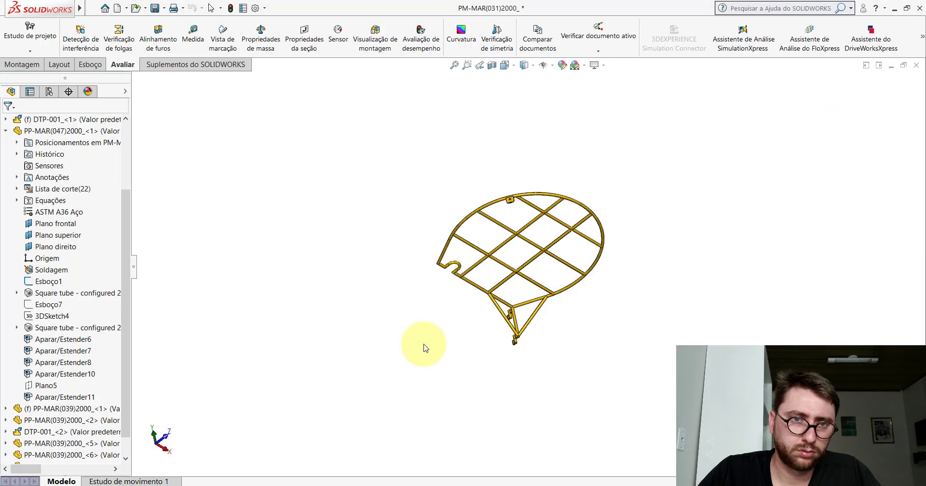
pyautogui.scroll(-3, 627, 150)
pyautogui.scroll(-3, 617, 186)
pyautogui.scroll(-2, 543, 193)
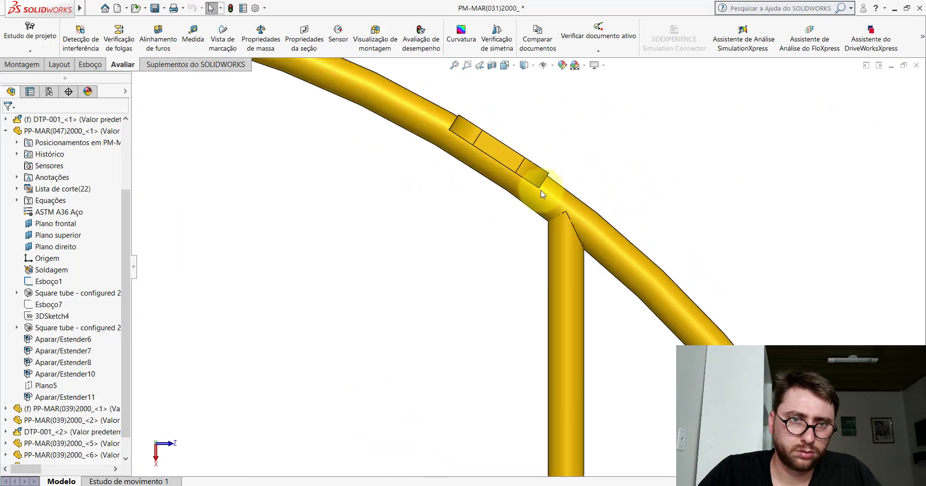
pyautogui.scroll(2, 538, 193)
pyautogui.scroll(2, 496, 189)
# Step: Tilt the view to see the bracket edge-on, then return to an isometric view of the whole grate
pyautogui.moveTo(497, 188)
pyautogui.mouseDown(button='middle')
pyautogui.moveTo(370, 391)
pyautogui.moveTo(342, 308)
pyautogui.moveTo(351, 296)
pyautogui.moveTo(337, 314)
pyautogui.moveTo(430, 299)
pyautogui.moveTo(393, 353)
pyautogui.moveTo(417, 389)
pyautogui.moveTo(408, 370)
pyautogui.moveTo(481, 278)
pyautogui.mouseUp(button='middle')
pyautogui.scroll(-3, 497, 266)
pyautogui.moveTo(517, 254)
pyautogui.mouseDown(button='middle')
pyautogui.moveTo(527, 207)
pyautogui.moveTo(579, 201)
pyautogui.moveTo(531, 159)
pyautogui.mouseUp(button='middle')
pyautogui.click(524, 65)
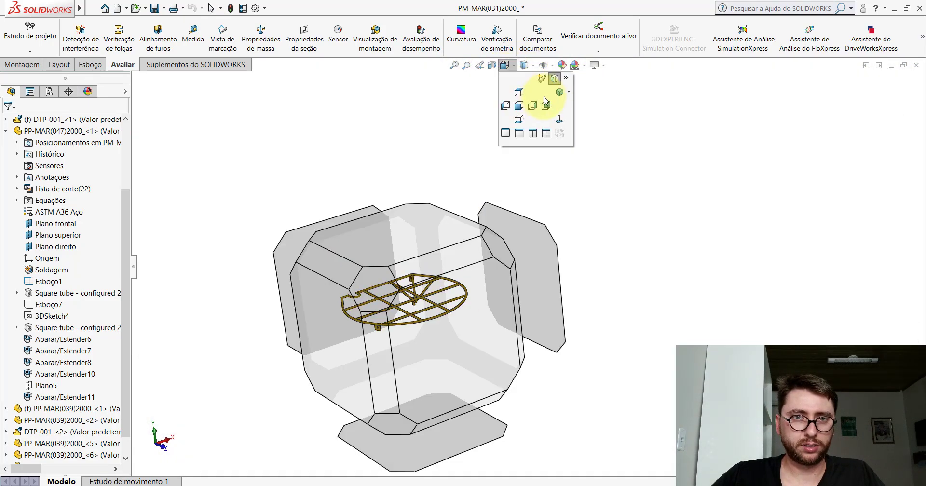
pyautogui.click(544, 77)
pyautogui.moveTo(558, 98)
pyautogui.mouseDown(button='middle')
pyautogui.moveTo(413, 187)
pyautogui.moveTo(476, 155)
pyautogui.moveTo(558, 207)
pyautogui.mouseUp(button='middle')
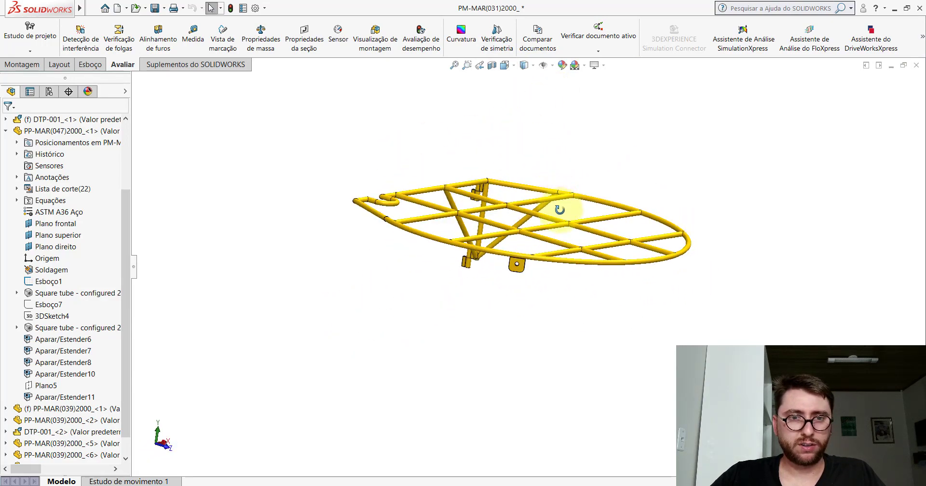
pyautogui.press('space')
pyautogui.click(436, 291)
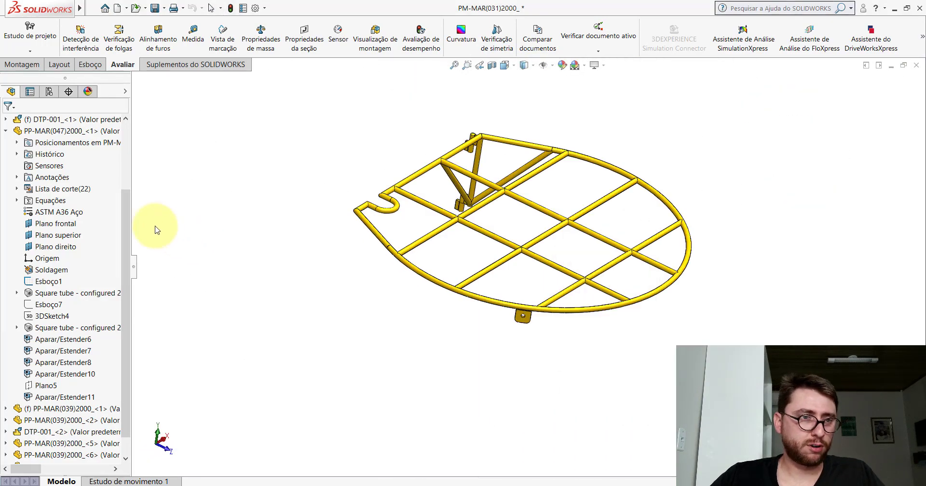
pyautogui.moveTo(127, 217); pyautogui.dragTo(127, 131)
# Step: Collapse the reference tree with Recolher itens and show the front, top and right planes
pyautogui.click(114, 120)
pyautogui.rightClick(114, 120)
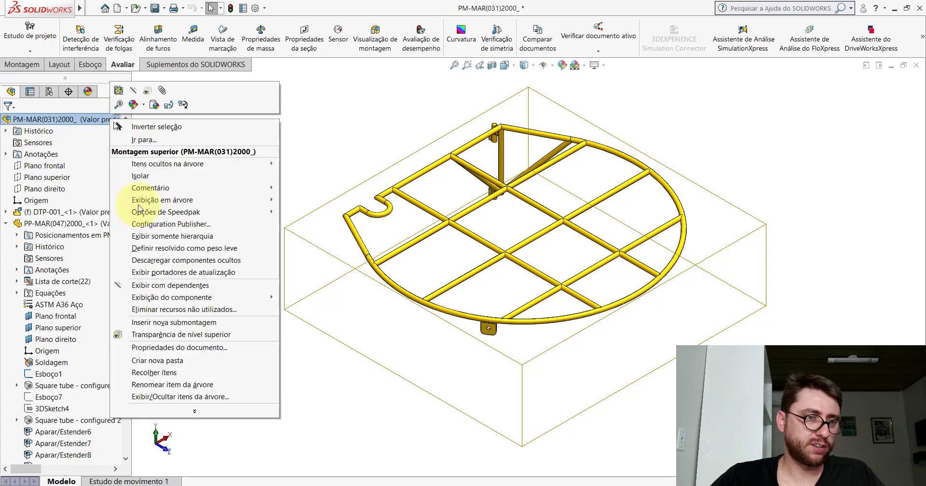
pyautogui.click(148, 377)
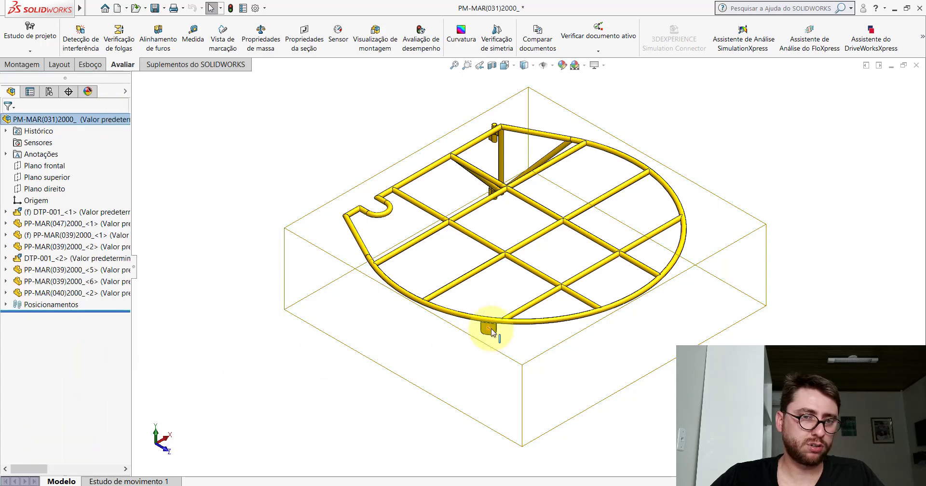
pyautogui.click(329, 148)
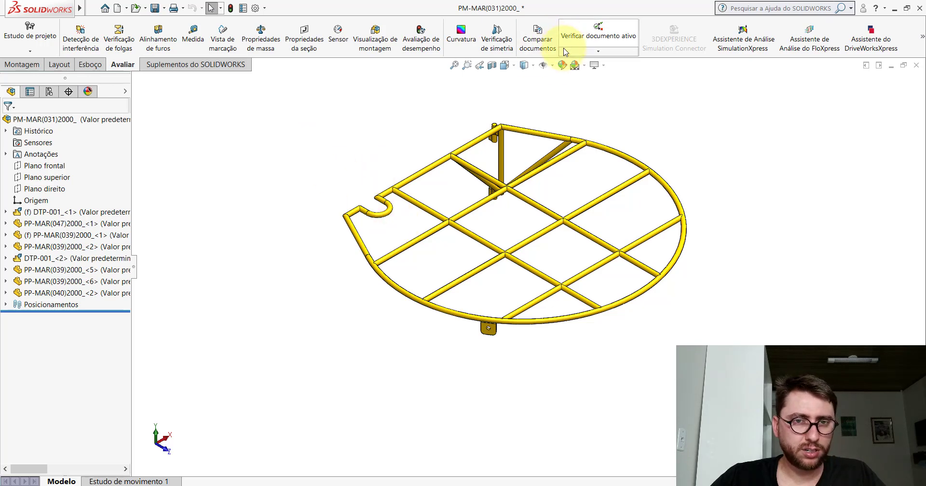
pyautogui.click(554, 66)
pyautogui.click(549, 145)
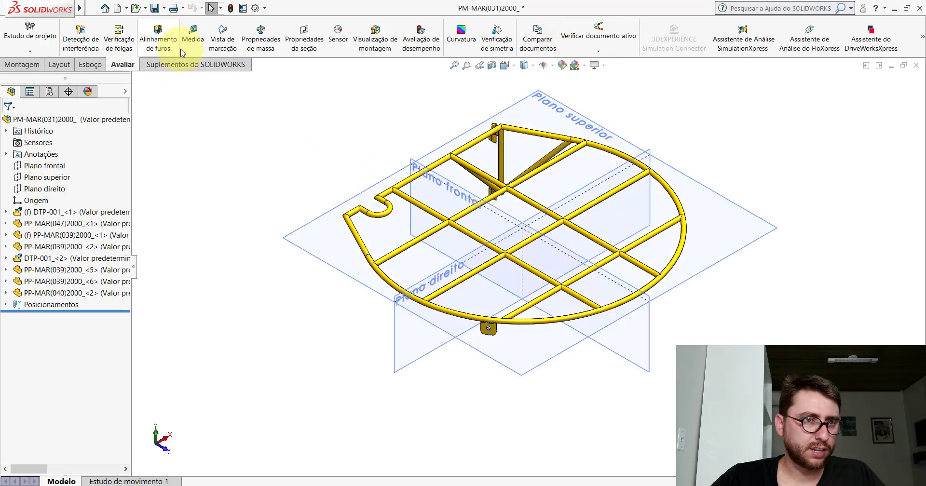
# Step: Measure the reference bracket face against the front plane: 33° and 324.75 mm
pyautogui.click(192, 36)
pyautogui.scroll(-5, 497, 290)
pyautogui.scroll(-5, 487, 314)
pyautogui.click(405, 329)
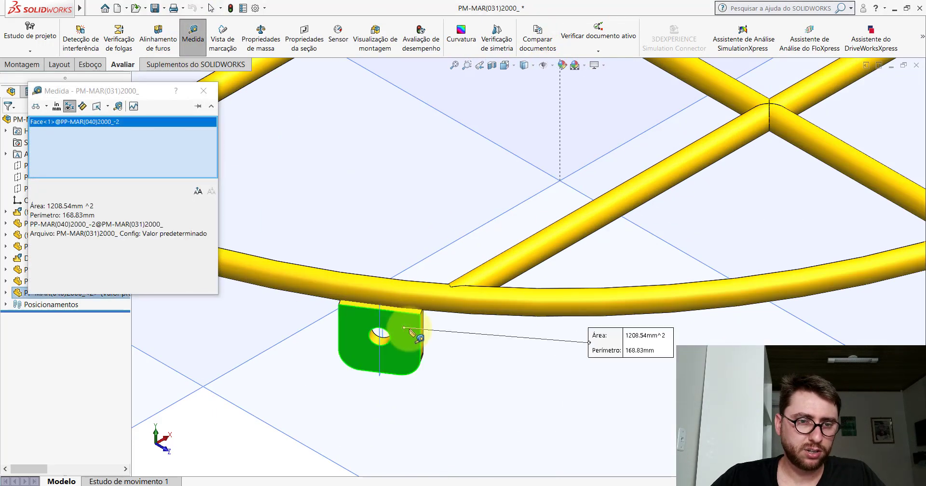
pyautogui.scroll(3, 533, 290)
pyautogui.click(694, 119)
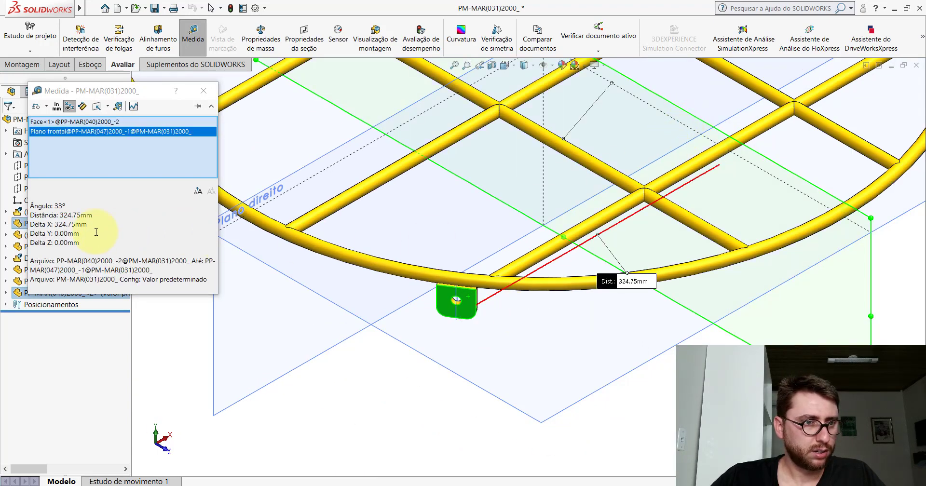
# Step: Close the measurement and return to Montagem1
pyautogui.click(203, 94)
pyautogui.scroll(2, 430, 202)
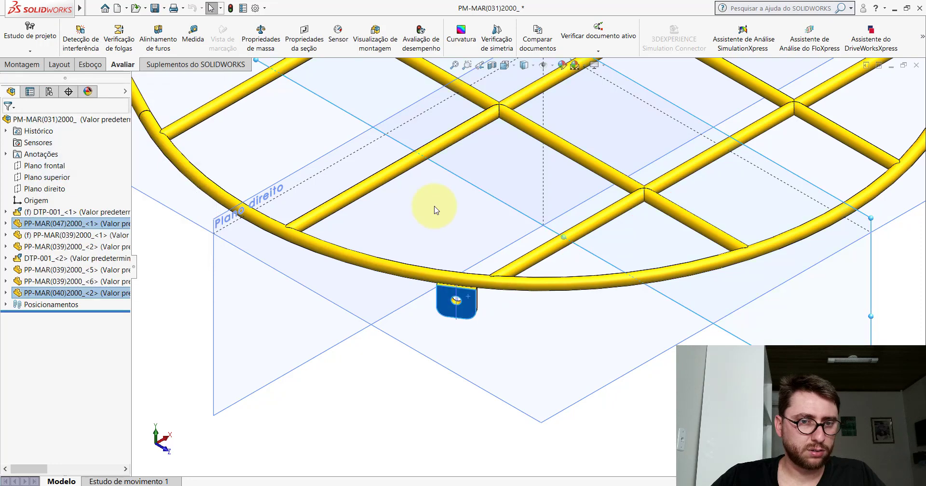
pyautogui.scroll(4, 430, 201)
pyautogui.click(537, 415)
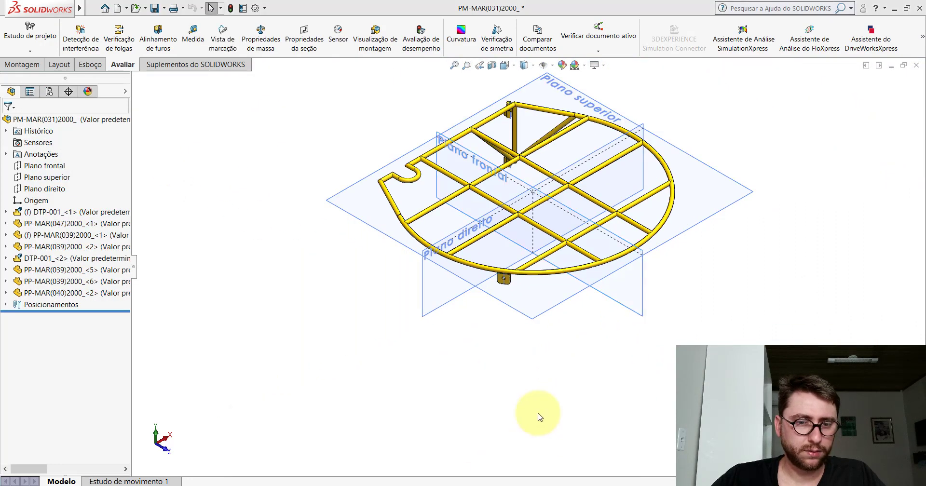
pyautogui.scroll(-1, 471, 316)
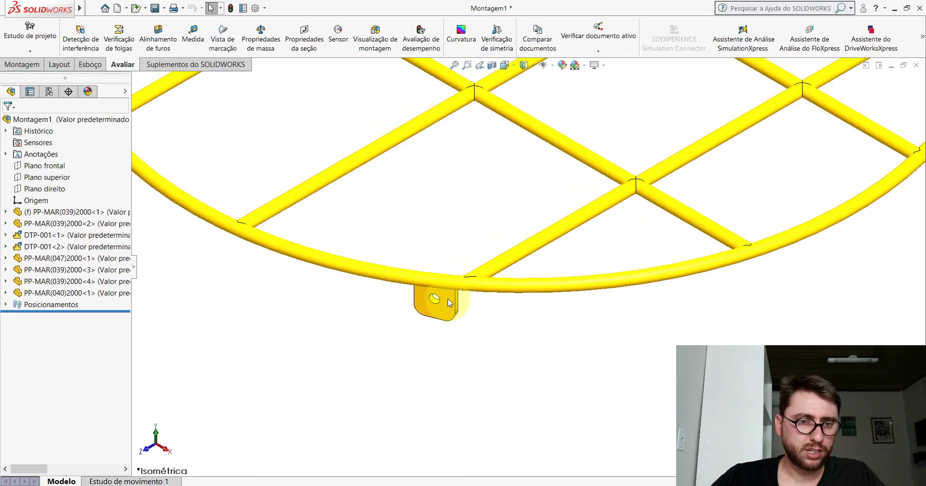
# Step: List the bracket's mates and change Ângulo3 from 21.43° to 33°
pyautogui.rightClick(450, 303)
pyautogui.click(573, 145)
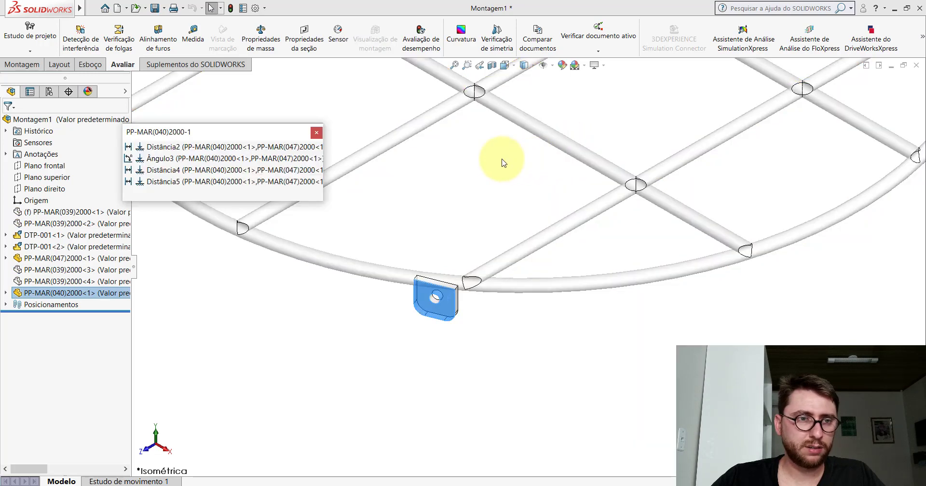
pyautogui.click(159, 160)
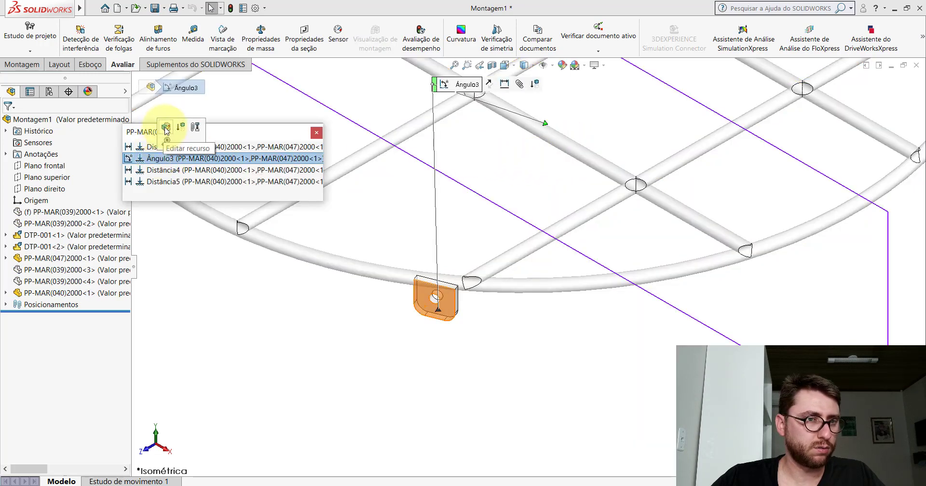
pyautogui.doubleClick(152, 158)
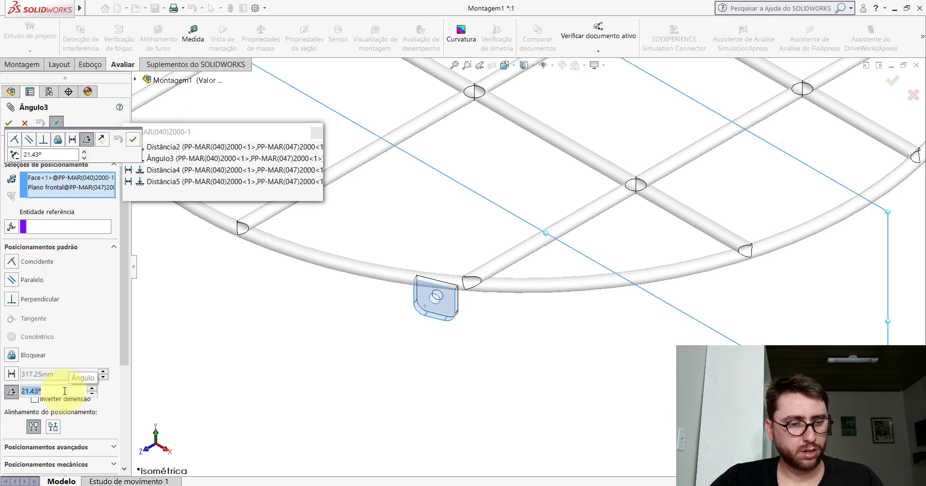
pyautogui.write('33.00')
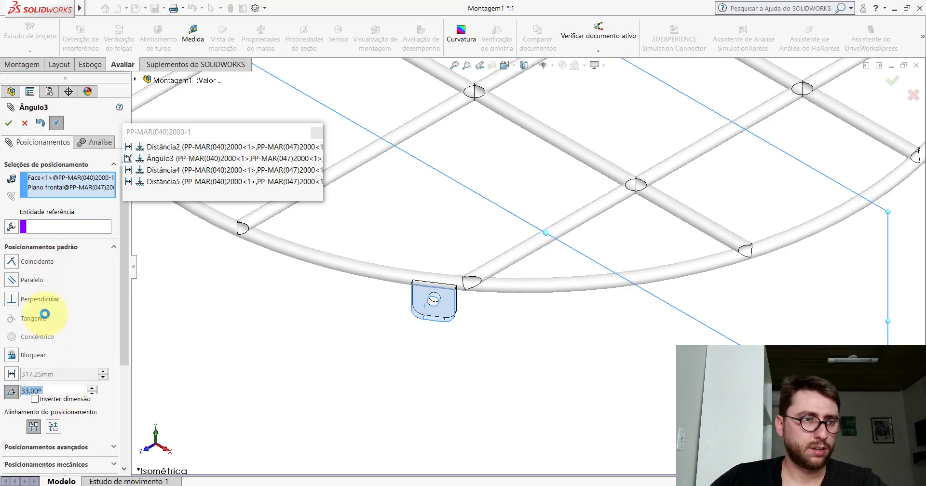
pyautogui.click(9, 122)
pyautogui.click(8, 122)
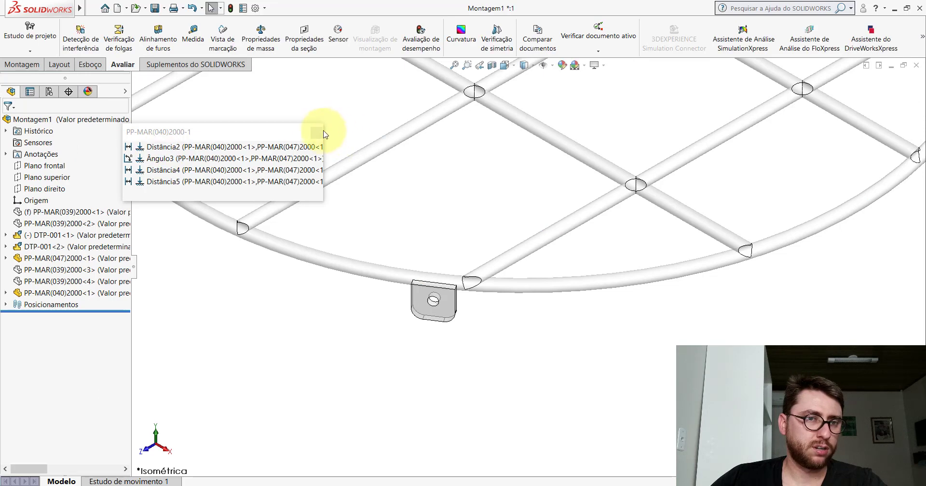
# Step: Orbit to see the tube and bracket edge-on, then check the grate from the bottom view
pyautogui.scroll(-5, 452, 295)
pyautogui.scroll(3, 452, 296)
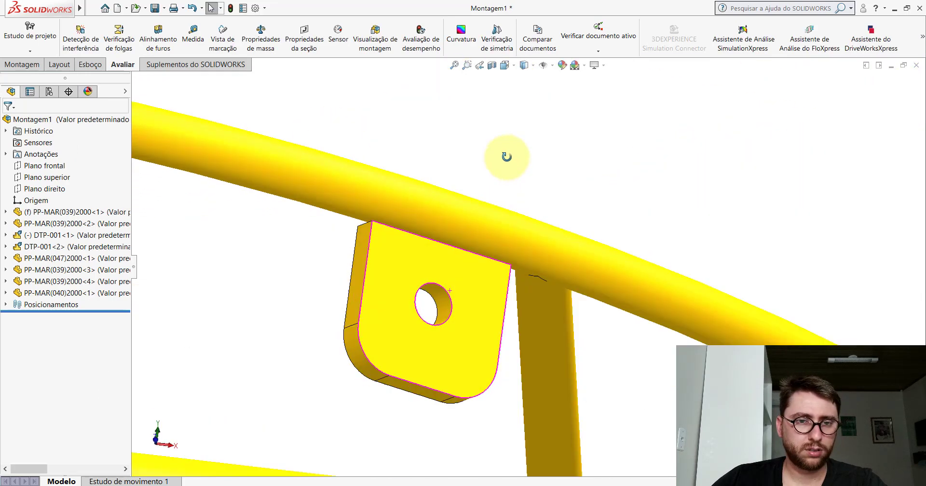
pyautogui.moveTo(505, 155); pyautogui.dragTo(533, 15, button='middle')
pyautogui.scroll(5, 515, 240)
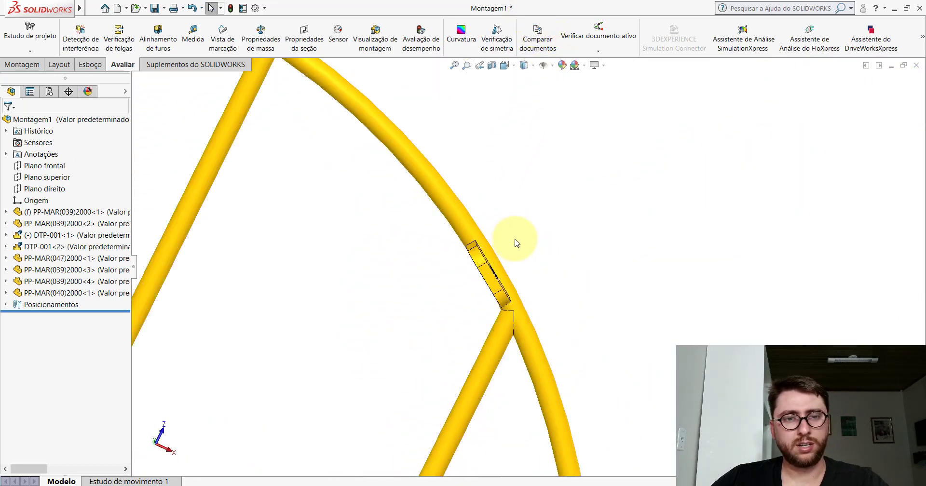
pyautogui.scroll(-2, 514, 251)
pyautogui.press('space')
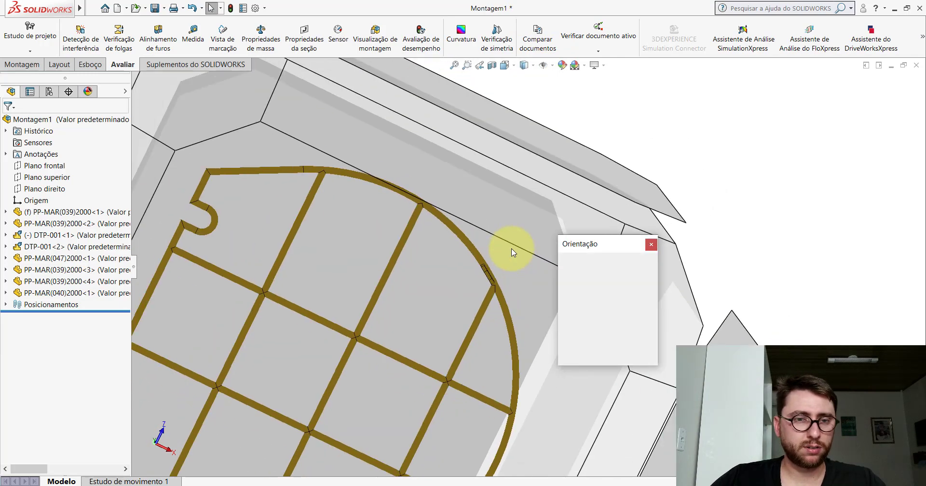
pyautogui.press('Escape')
pyautogui.hotkey('ctrl', '6')
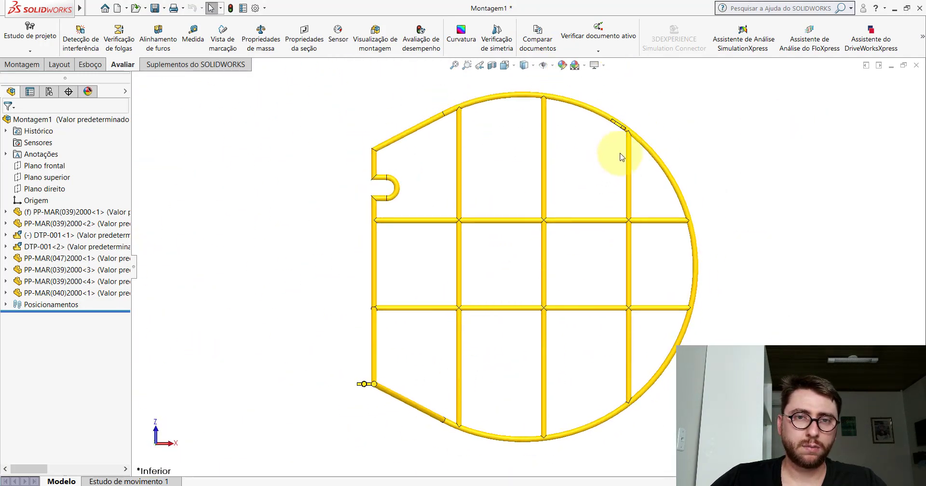
pyautogui.scroll(-3, 621, 149)
pyautogui.scroll(-4, 575, 145)
pyautogui.scroll(3, 533, 117)
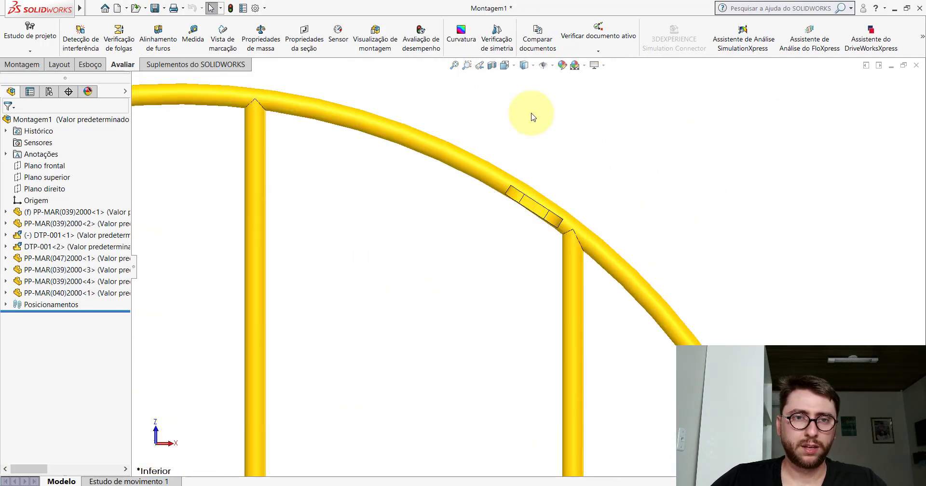
# Step: Show Montagem1 in isometric with its reference planes visible, and start a Medida measurement
pyautogui.click(515, 67)
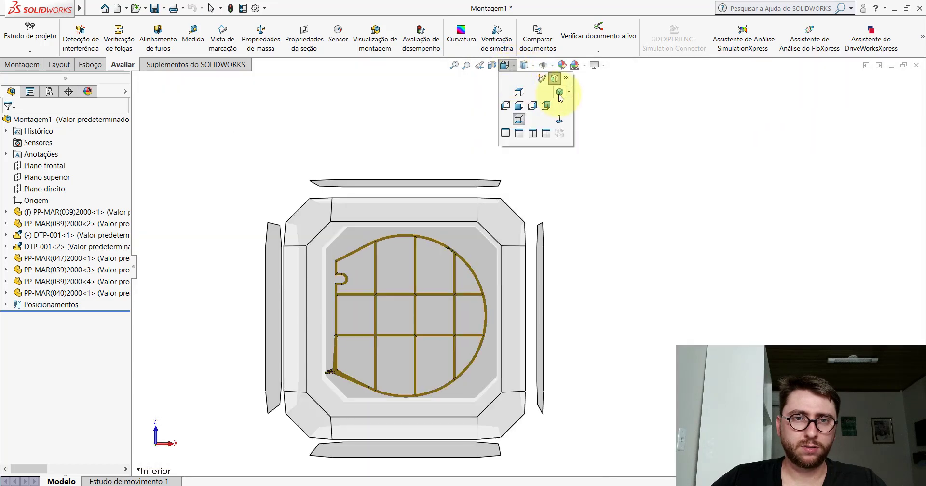
pyautogui.click(559, 94)
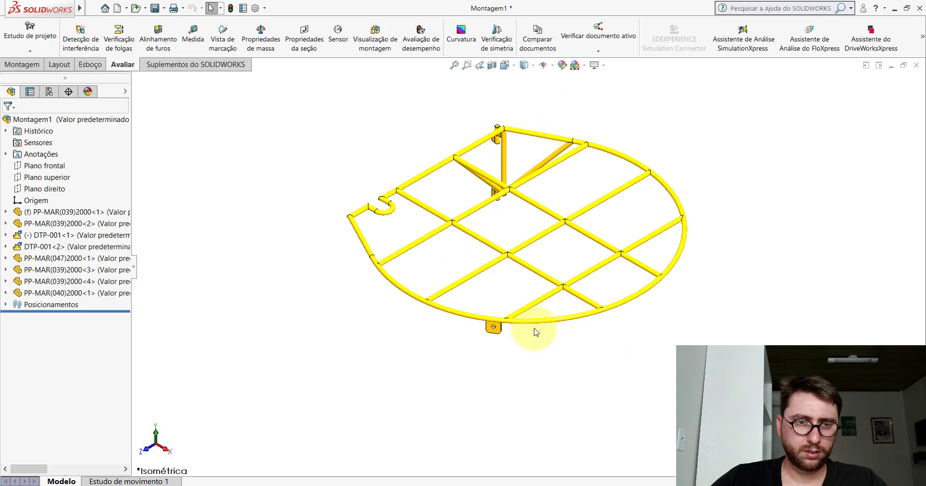
pyautogui.click(553, 65)
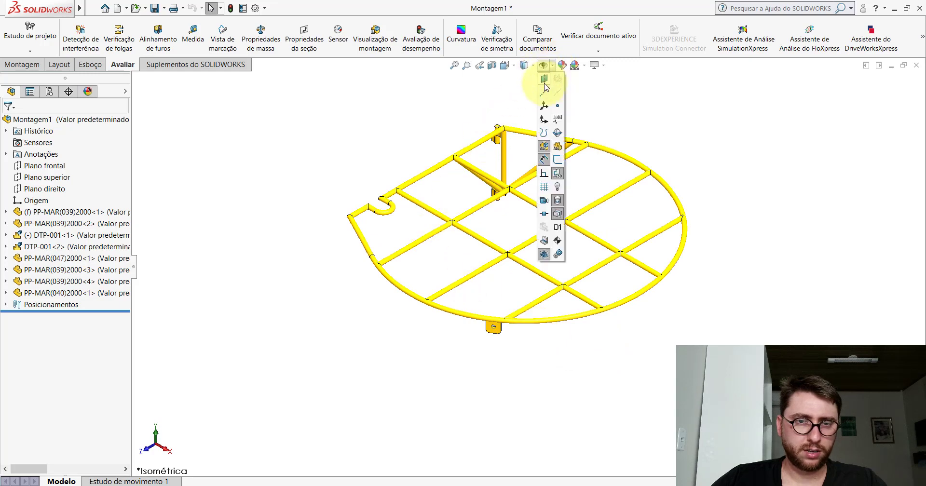
pyautogui.click(544, 78)
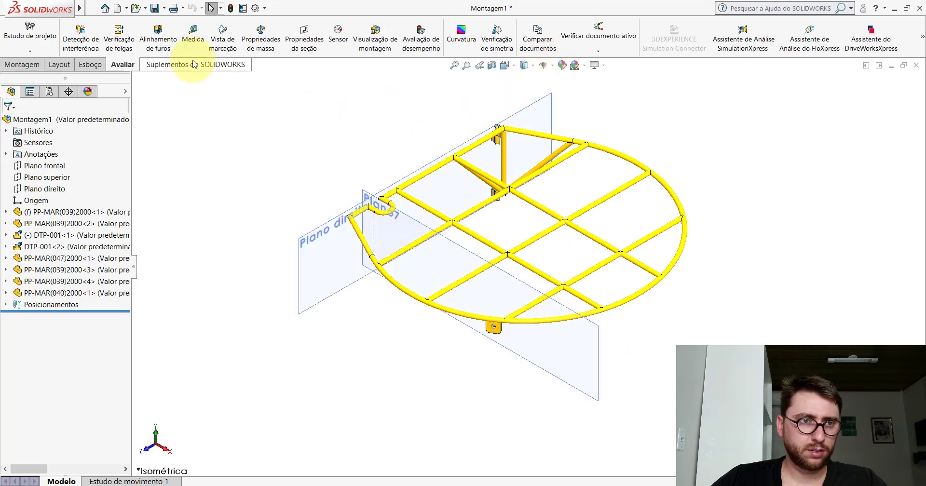
pyautogui.click(193, 33)
# Step: Measure the tab's corner vertex to Plano7, reading 136.67 mm, then close the measurement
pyautogui.scroll(-3, 523, 329)
pyautogui.scroll(-3, 482, 351)
pyautogui.scroll(-2, 457, 252)
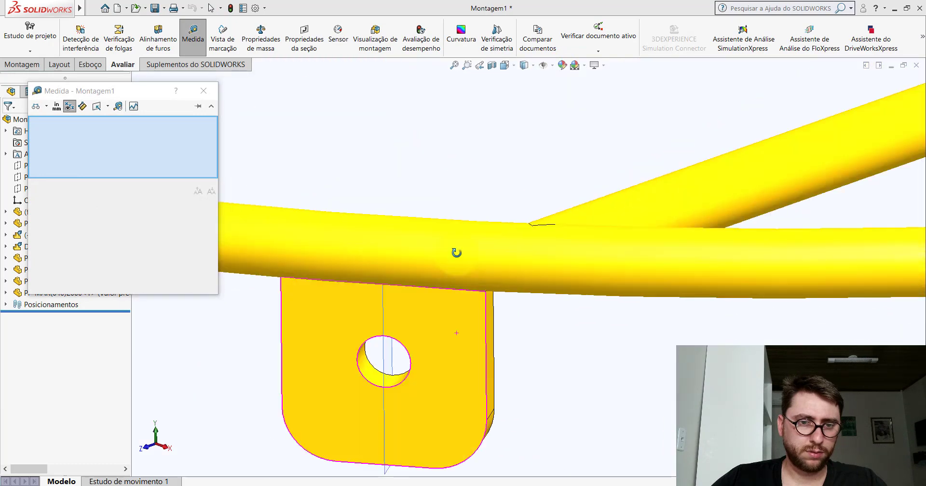
pyautogui.scroll(-2, 482, 254)
pyautogui.scroll(-2, 501, 299)
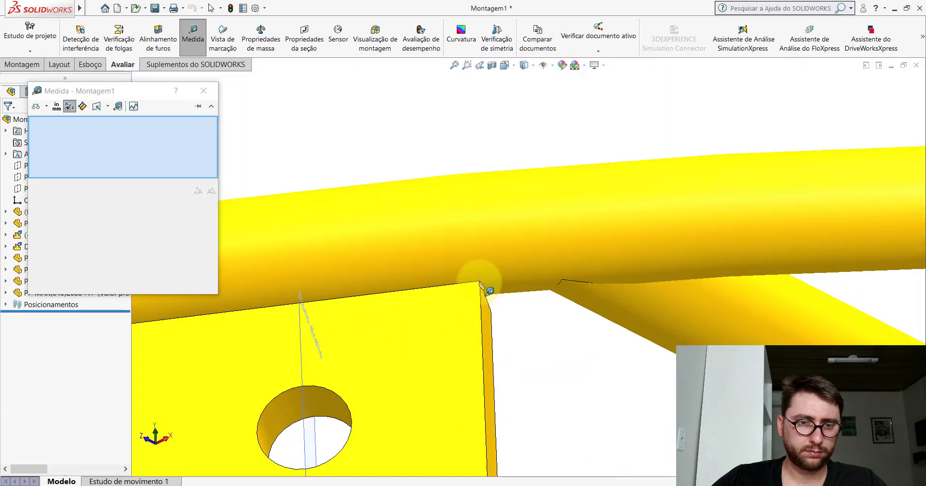
pyautogui.click(480, 282)
pyautogui.scroll(3, 486, 283)
pyautogui.scroll(2, 478, 280)
pyautogui.scroll(2, 497, 270)
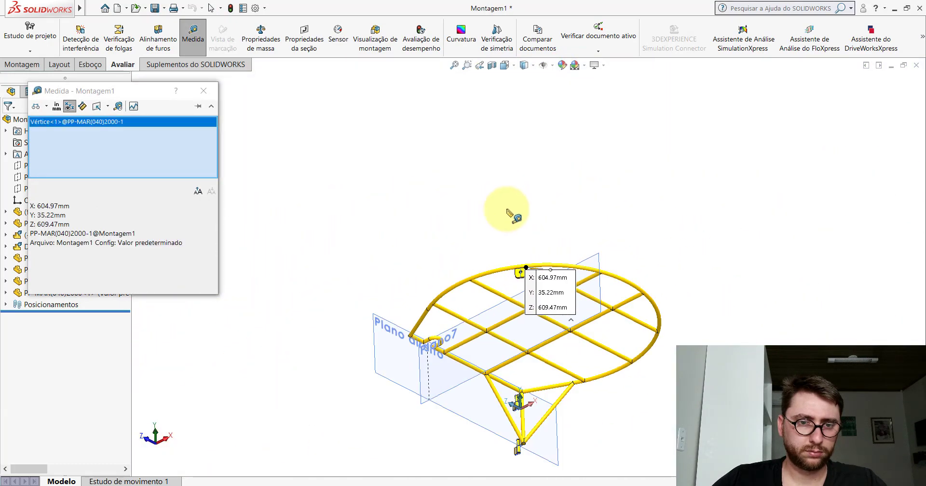
pyautogui.moveTo(508, 211)
pyautogui.mouseDown(button='middle')
pyautogui.moveTo(492, 342)
pyautogui.moveTo(505, 345)
pyautogui.mouseUp(button='middle')
pyautogui.scroll(-3, 497, 328)
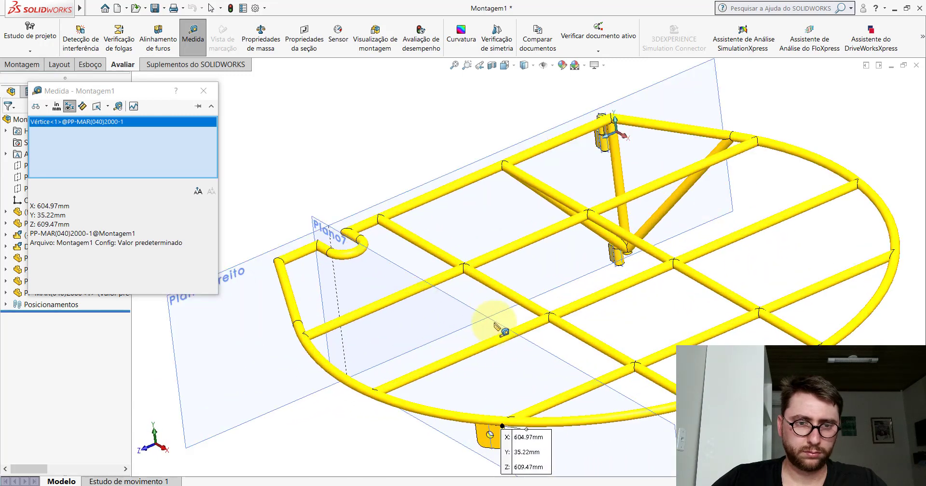
pyautogui.click(386, 261)
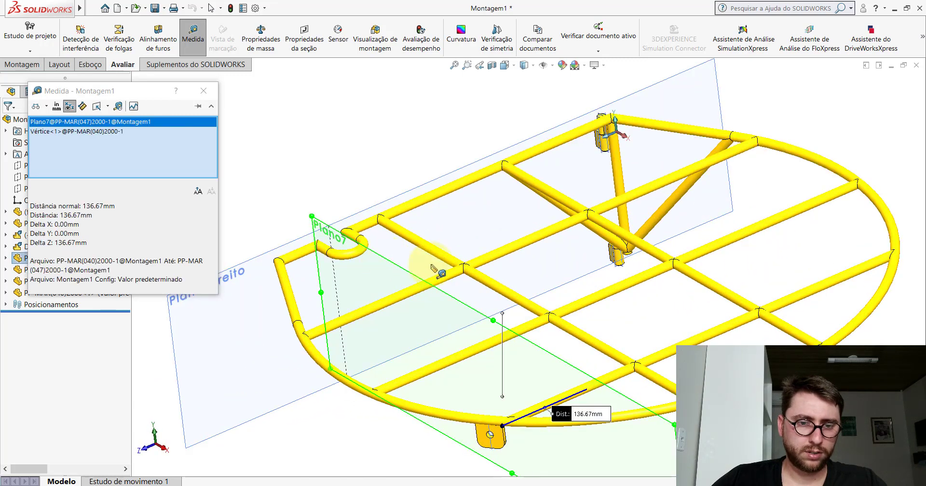
pyautogui.scroll(2, 487, 277)
pyautogui.click(204, 91)
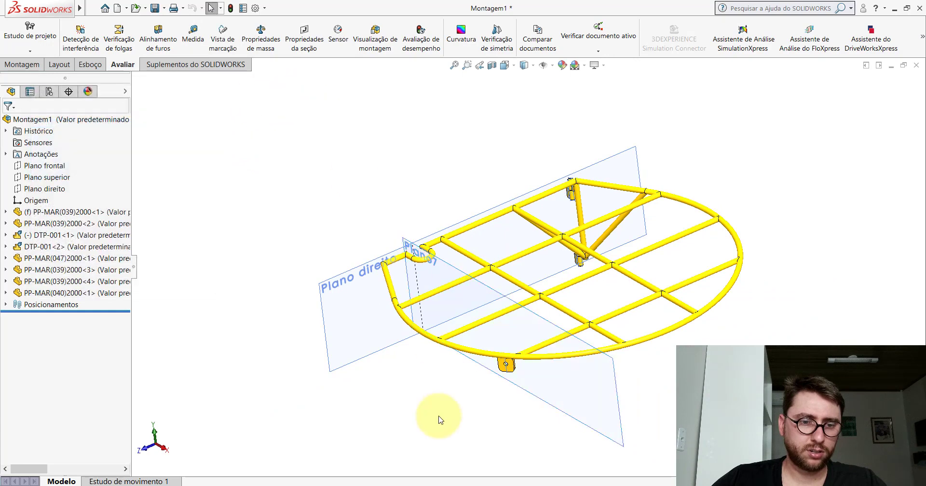
# Step: In PM-MAR(031)2000_, hide planes, show sketches and view the plate from the front with hidden lines
pyautogui.click(413, 446)
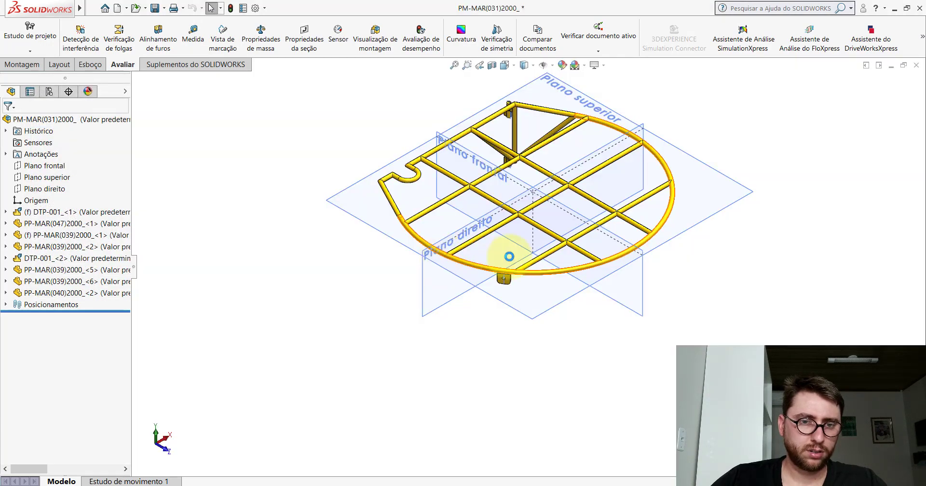
pyautogui.click(554, 64)
pyautogui.click(543, 89)
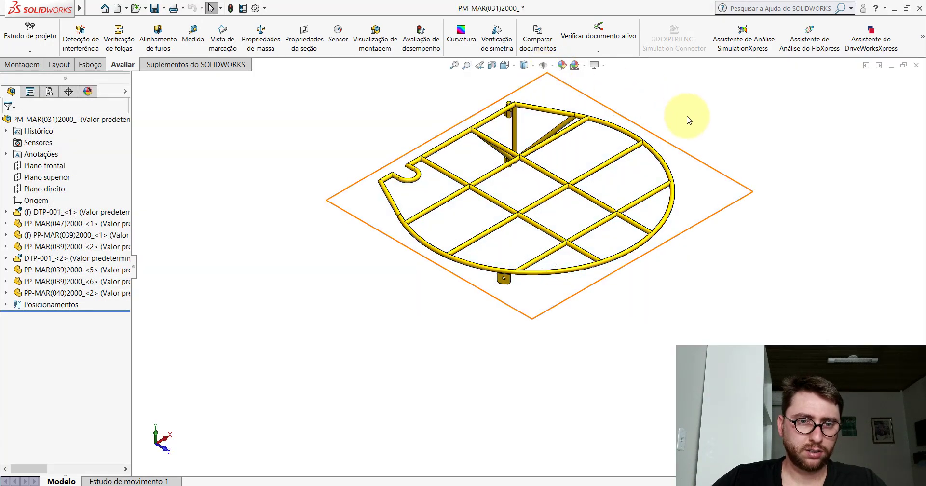
pyautogui.press('space')
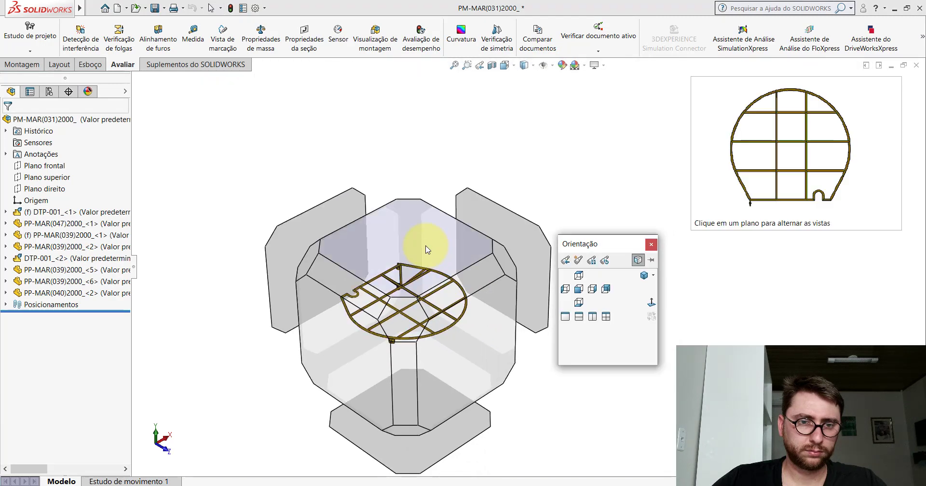
pyautogui.click(424, 248)
pyautogui.click(553, 65)
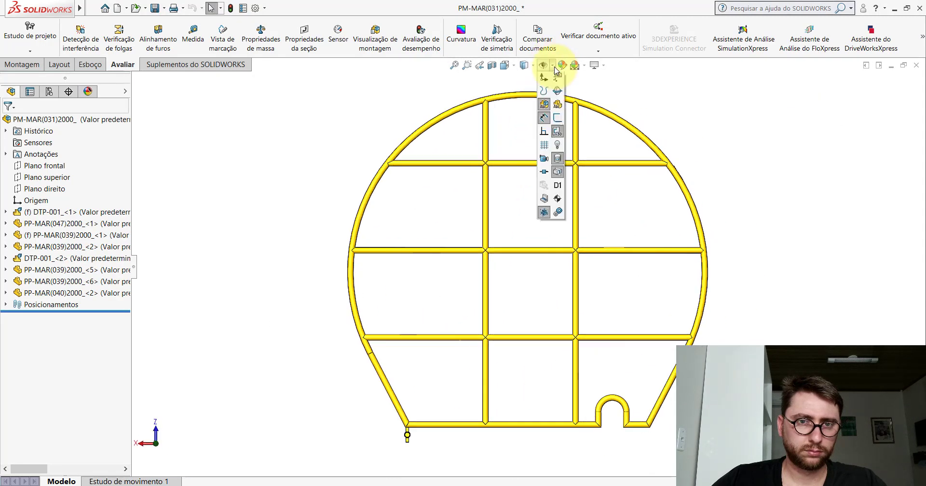
pyautogui.click(558, 161)
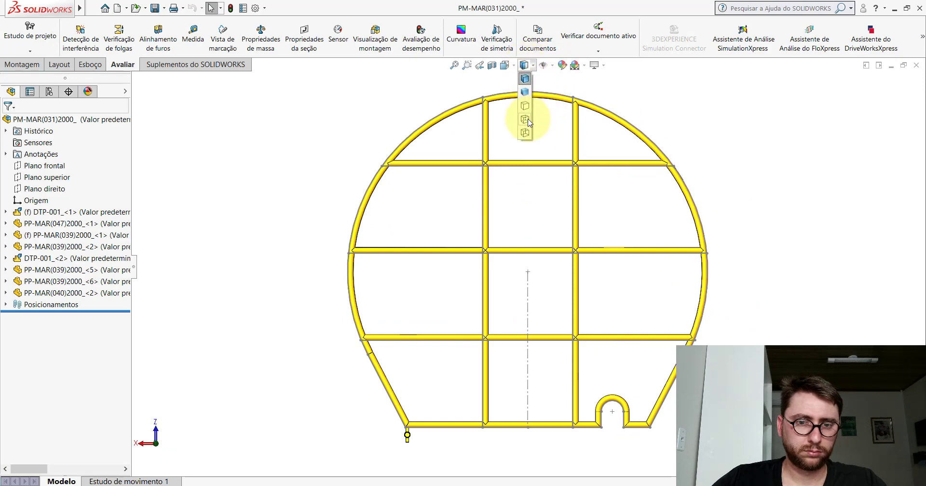
pyautogui.click(527, 121)
# Step: Measure the tab's corner vertex to Ponto30: 562.96 mm with dX 136.67
pyautogui.click(193, 36)
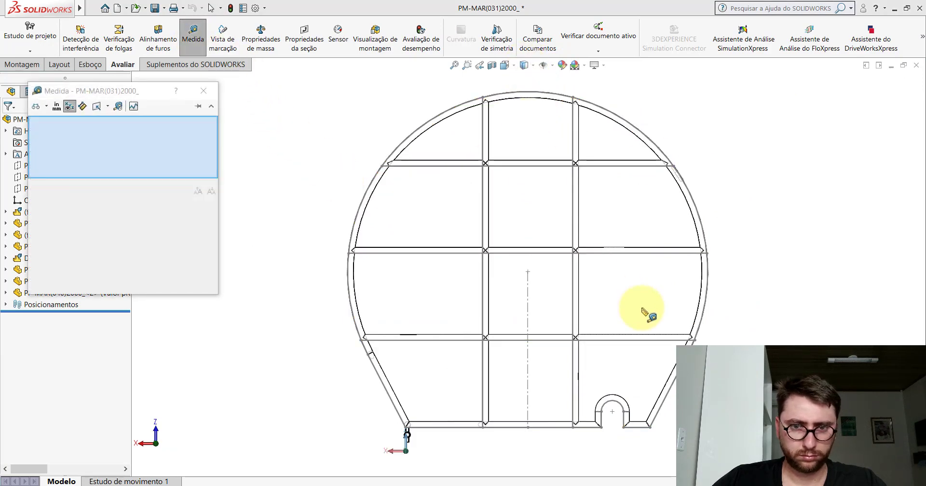
pyautogui.press('f')
pyautogui.scroll(-1, 611, 273)
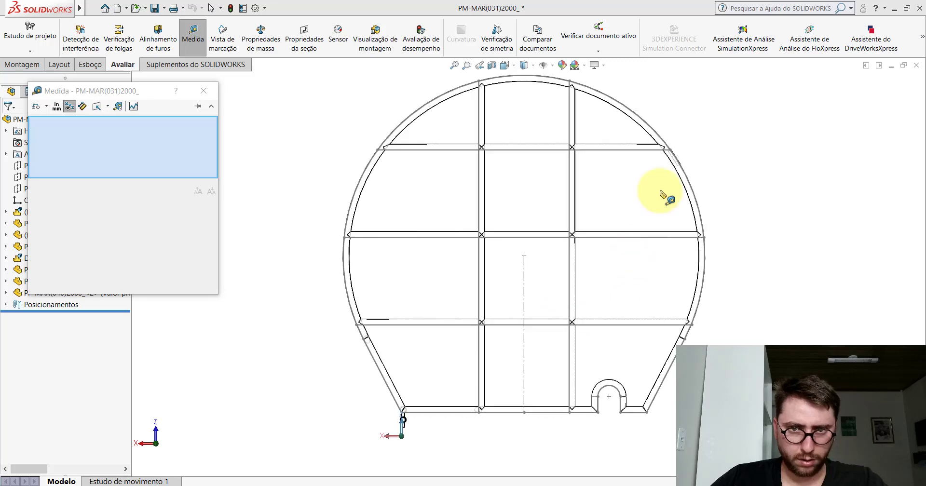
pyautogui.scroll(-3, 675, 164)
pyautogui.scroll(-3, 622, 197)
pyautogui.scroll(-3, 598, 203)
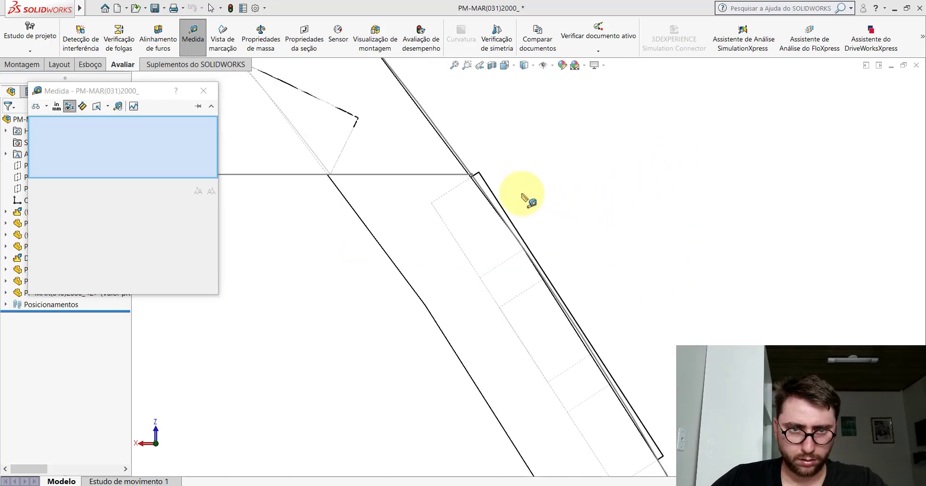
pyautogui.click(479, 173)
pyautogui.scroll(3, 548, 258)
pyautogui.scroll(3, 569, 295)
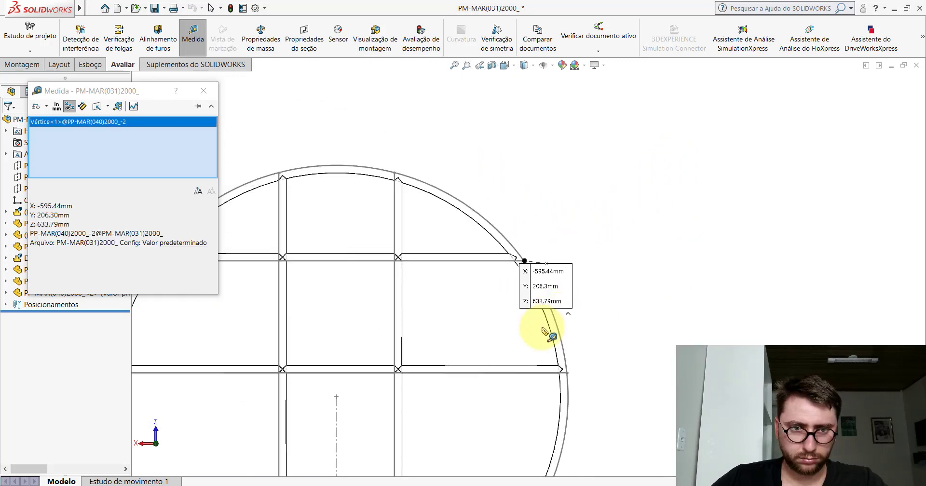
pyautogui.scroll(3, 542, 327)
pyautogui.scroll(-3, 509, 383)
pyautogui.click(490, 381)
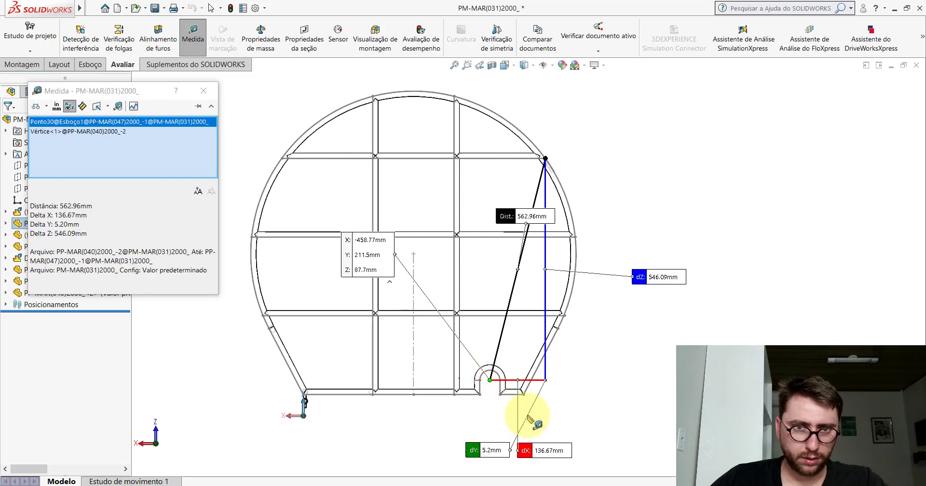
# Step: Orbit the plate, clear and close the measurement, and fit the model in view
pyautogui.moveTo(531, 214)
pyautogui.mouseDown(button='middle')
pyautogui.moveTo(313, 263)
pyautogui.moveTo(331, 300)
pyautogui.mouseUp(button='middle')
pyautogui.scroll(-5, 357, 292)
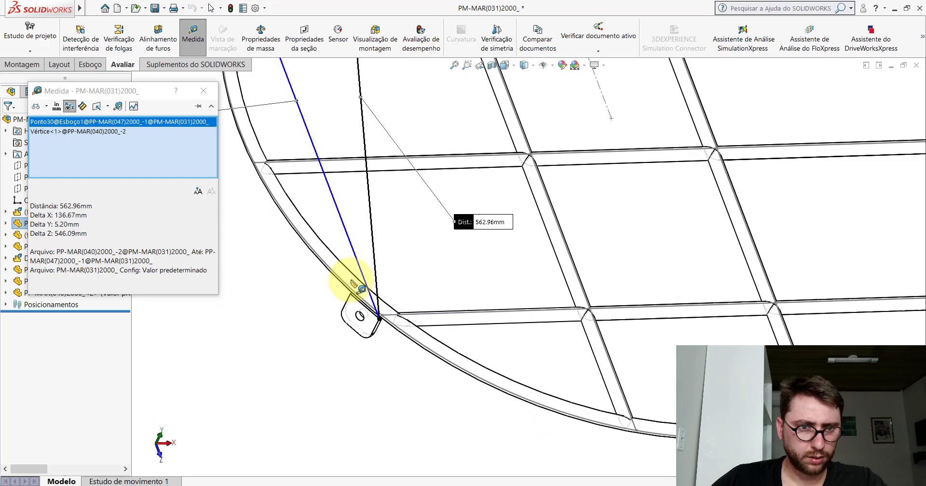
pyautogui.scroll(5, 386, 291)
pyautogui.scroll(-3, 444, 150)
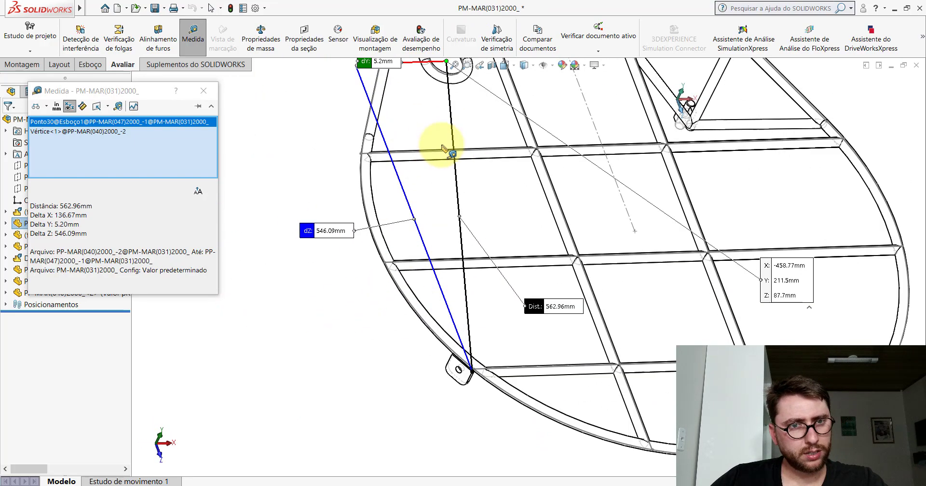
pyautogui.click(322, 146)
pyautogui.press('Escape')
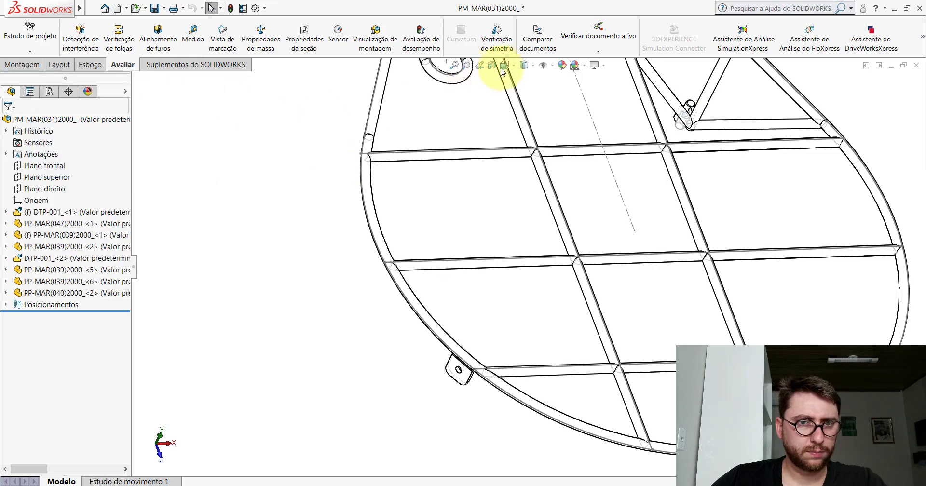
pyautogui.press('f')
# Step: Return the reference grate to an isometric view, shaded with edges
pyautogui.click(505, 64)
pyautogui.click(560, 93)
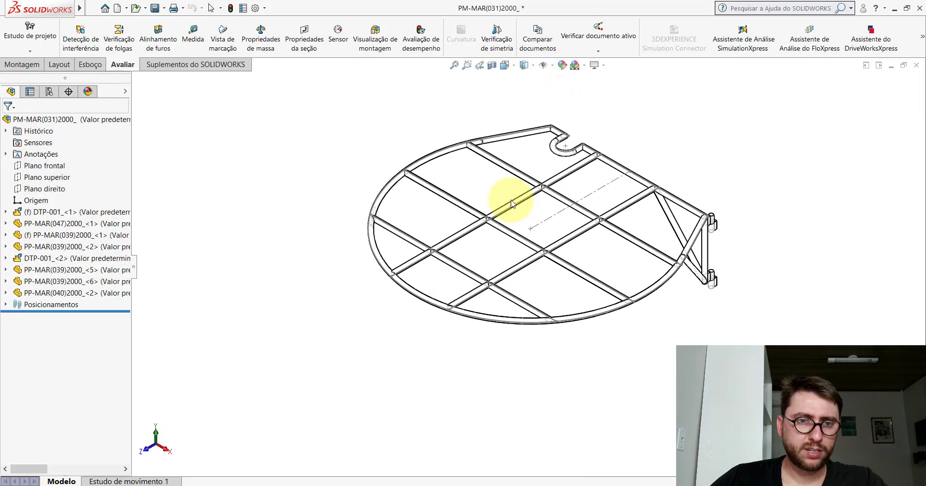
pyautogui.moveTo(516, 207)
pyautogui.mouseDown(button='middle')
pyautogui.moveTo(596, 117)
pyautogui.moveTo(632, 210)
pyautogui.mouseUp(button='middle')
pyautogui.press('space')
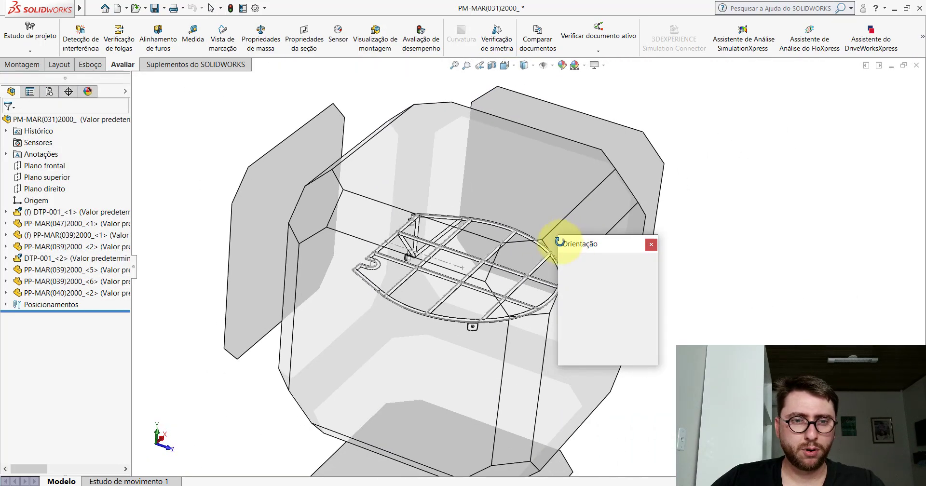
pyautogui.click(455, 303)
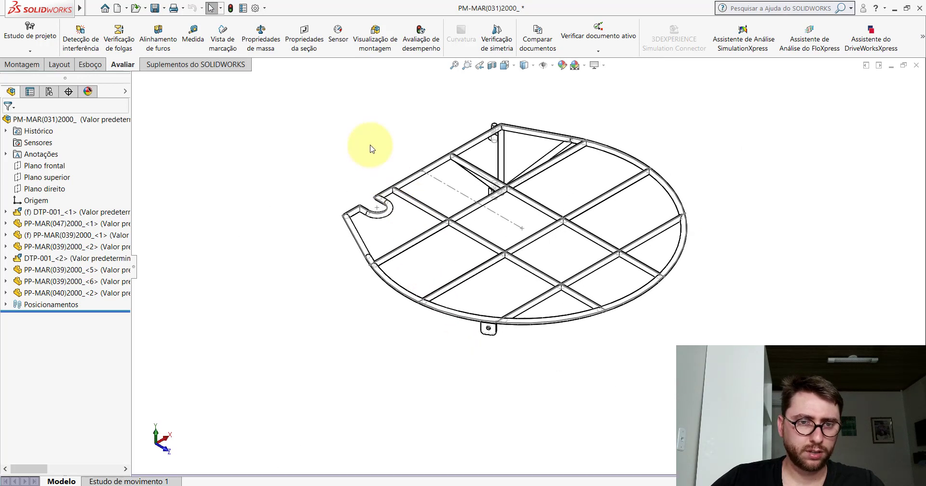
pyautogui.click(24, 64)
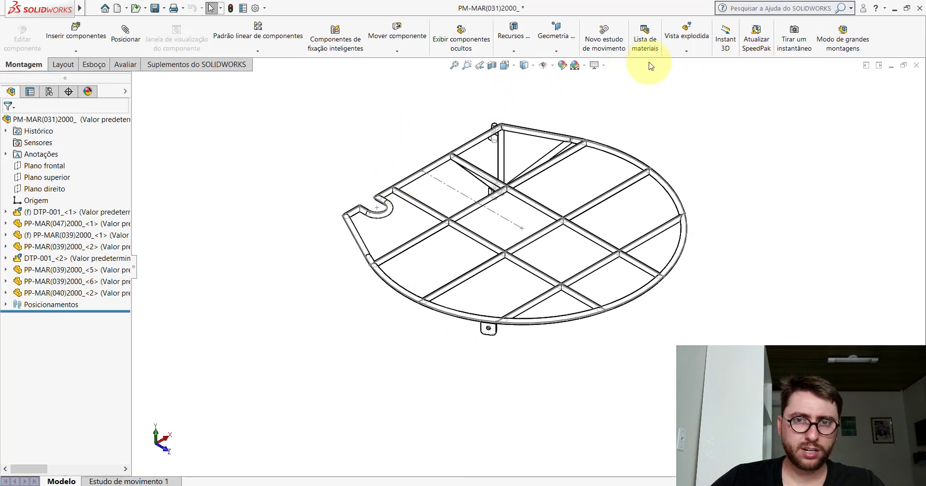
pyautogui.click(527, 80)
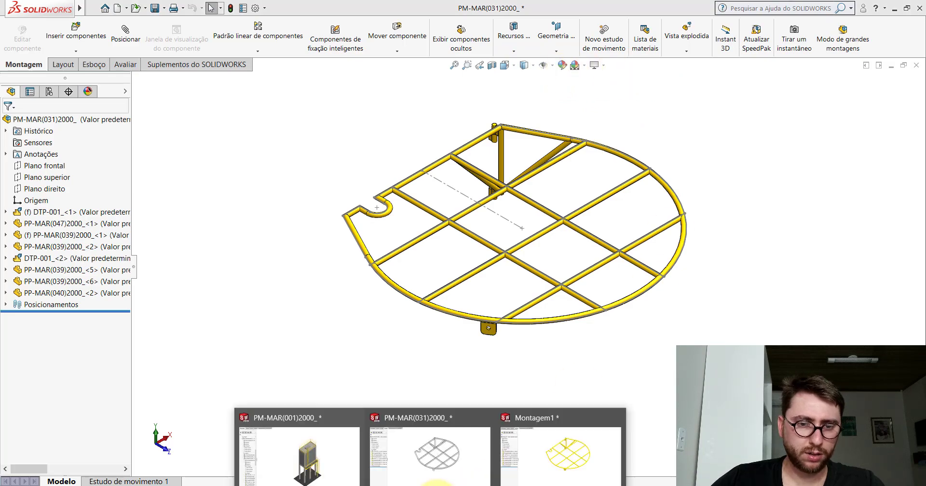
# Step: Return to Montagem1 and orbit the view to inspect the tab on the tube
pyautogui.click(579, 451)
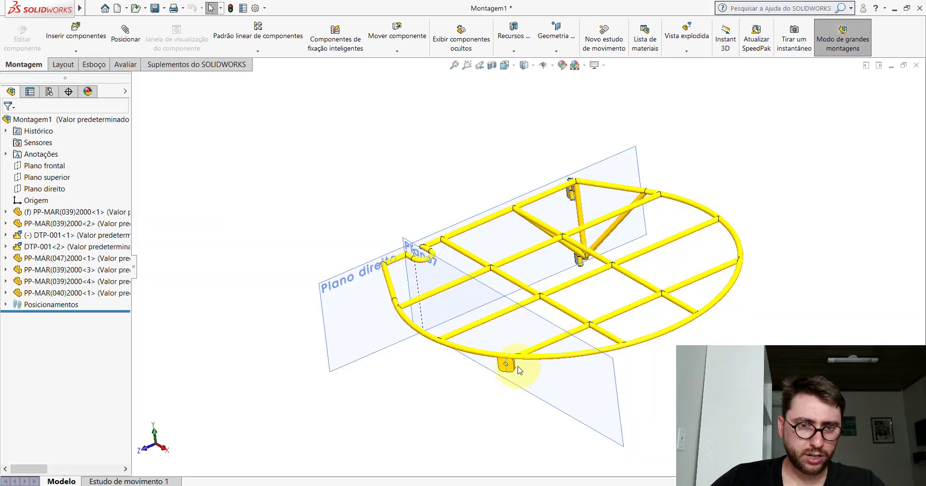
pyautogui.scroll(-5, 518, 370)
pyautogui.scroll(-5, 507, 265)
pyautogui.moveTo(507, 265); pyautogui.dragTo(503, 135, button='middle')
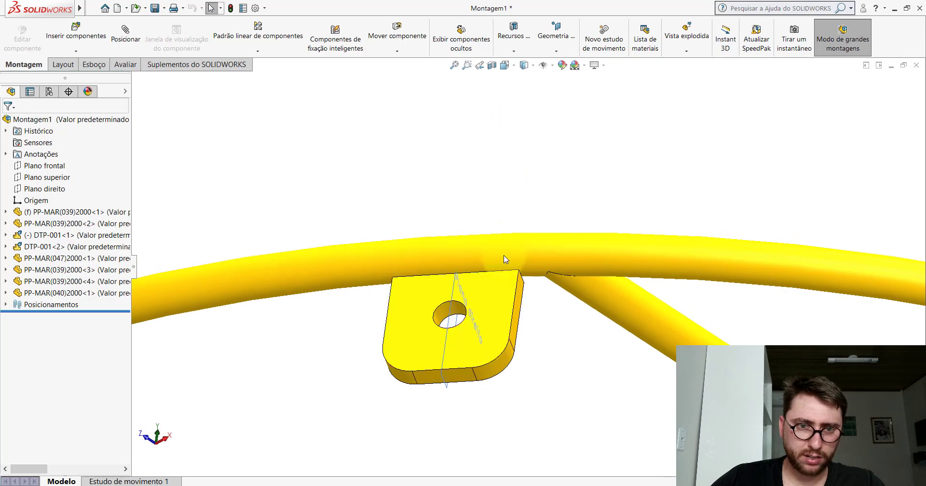
pyautogui.moveTo(504, 271)
pyautogui.mouseDown()
pyautogui.moveTo(473, 253)
pyautogui.moveTo(495, 264)
pyautogui.mouseUp()
pyautogui.press('Escape')
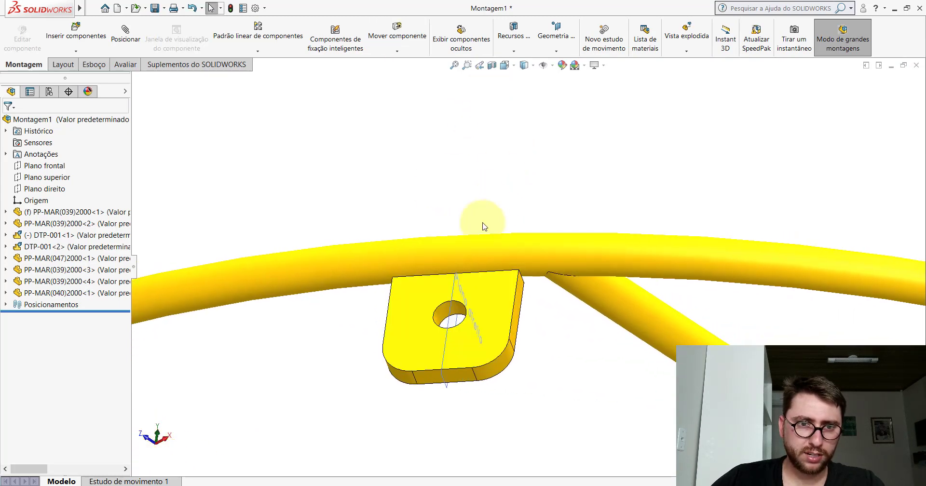
pyautogui.moveTo(484, 227)
pyautogui.mouseDown(button='middle')
pyautogui.moveTo(483, 156)
pyautogui.moveTo(492, 206)
pyautogui.mouseUp(button='middle')
# Step: Set the view to Isometric and start the Evaluate Measure tool aimed at the lower bracket
pyautogui.click(505, 66)
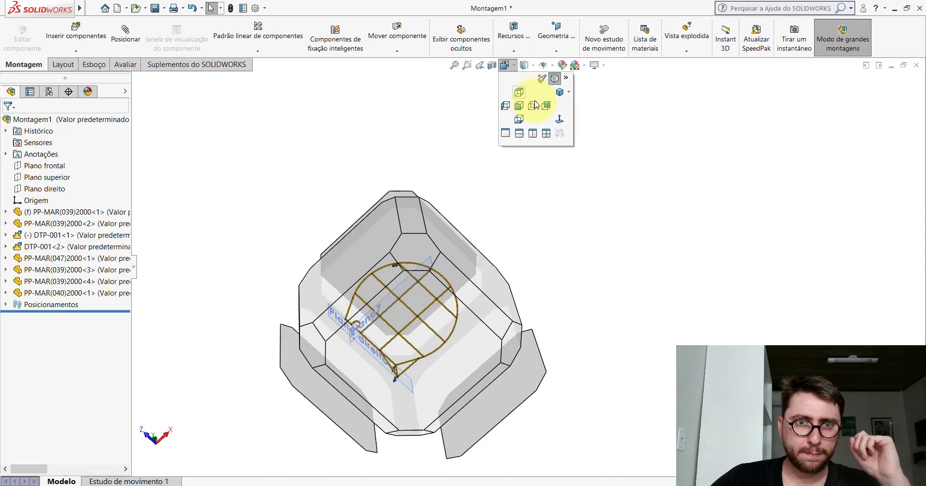
pyautogui.click(560, 92)
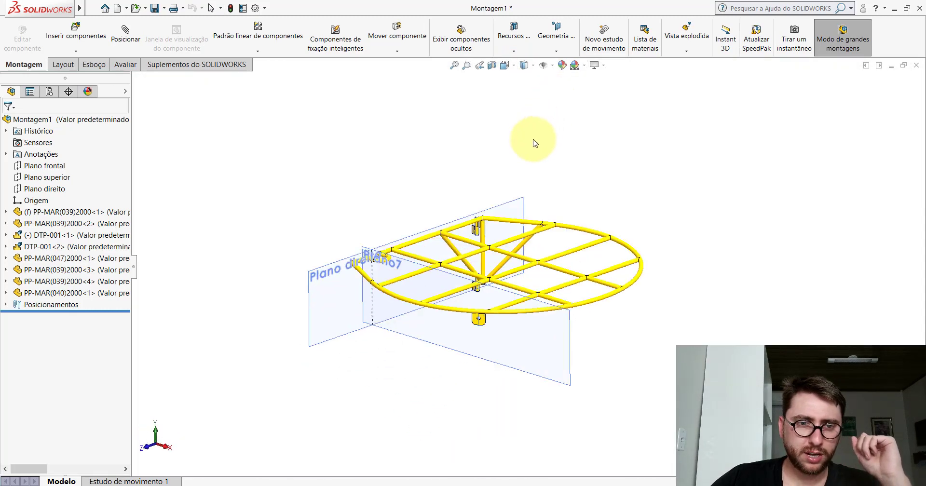
pyautogui.click(123, 64)
pyautogui.click(193, 41)
pyautogui.scroll(-3, 520, 321)
pyautogui.scroll(-3, 502, 333)
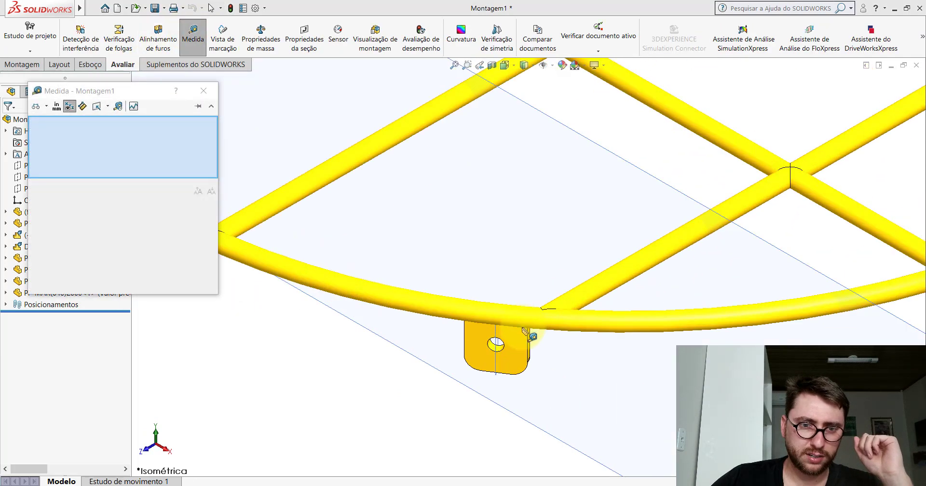
pyautogui.scroll(-3, 516, 314)
pyautogui.moveTo(521, 305); pyautogui.dragTo(504, 182, button='middle')
pyautogui.scroll(-3, 568, 311)
pyautogui.scroll(-2, 531, 294)
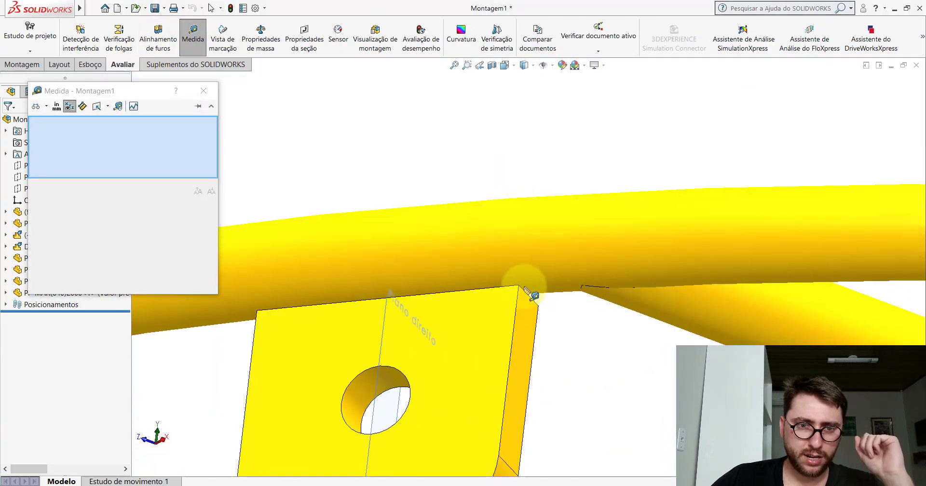
# Step: Measure the bracket's corner vertex to Plano7, reading 136.67 mm, then close the measurement
pyautogui.click(520, 287)
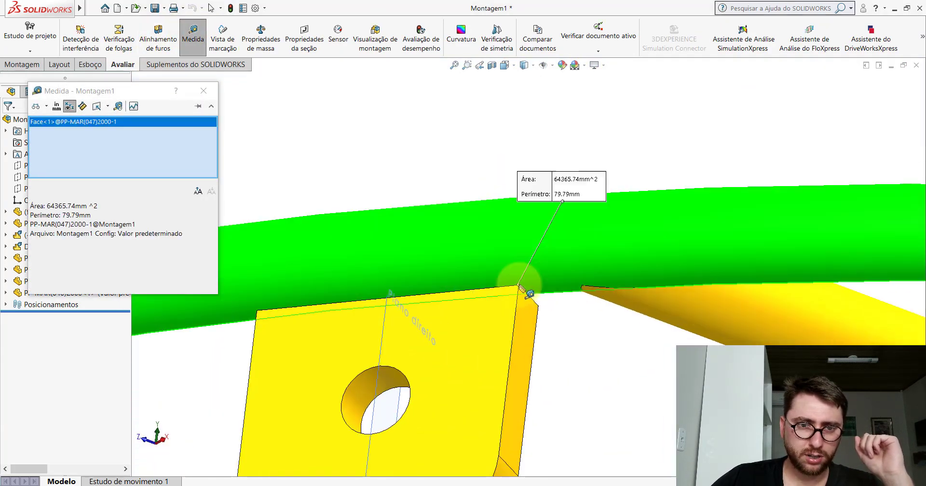
pyautogui.click(541, 300)
pyautogui.click(519, 287)
pyautogui.scroll(3, 526, 294)
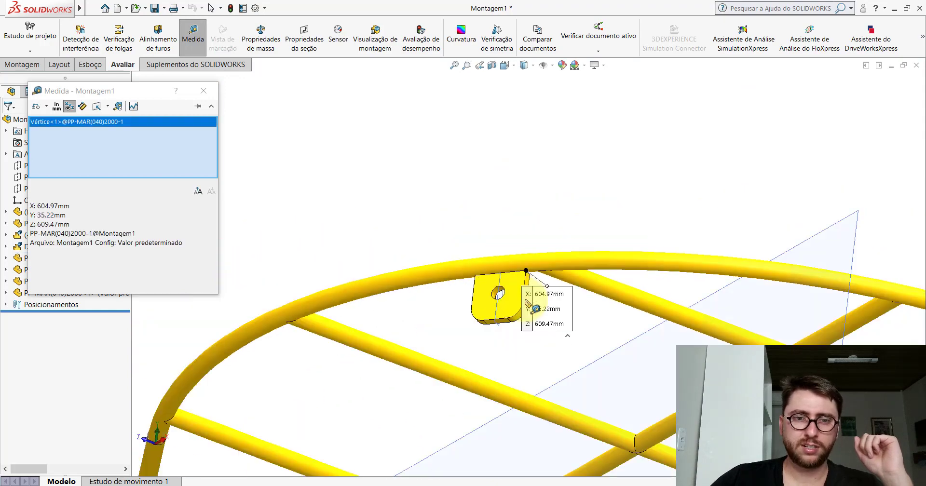
pyautogui.scroll(2, 482, 278)
pyautogui.scroll(2, 468, 279)
pyautogui.moveTo(482, 311); pyautogui.dragTo(441, 284, button='middle')
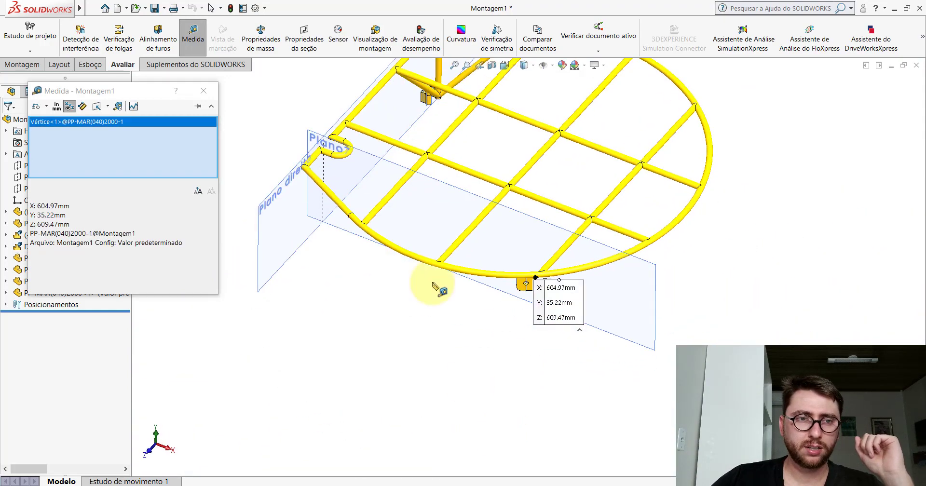
pyautogui.scroll(-3, 383, 176)
pyautogui.scroll(-3, 379, 163)
pyautogui.click(381, 162)
pyautogui.scroll(3, 490, 242)
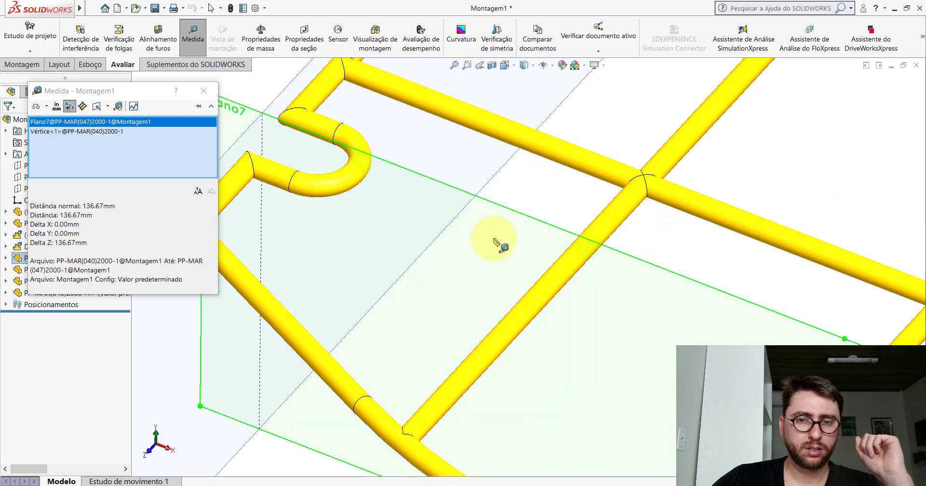
pyautogui.scroll(2, 531, 278)
pyautogui.scroll(2, 529, 277)
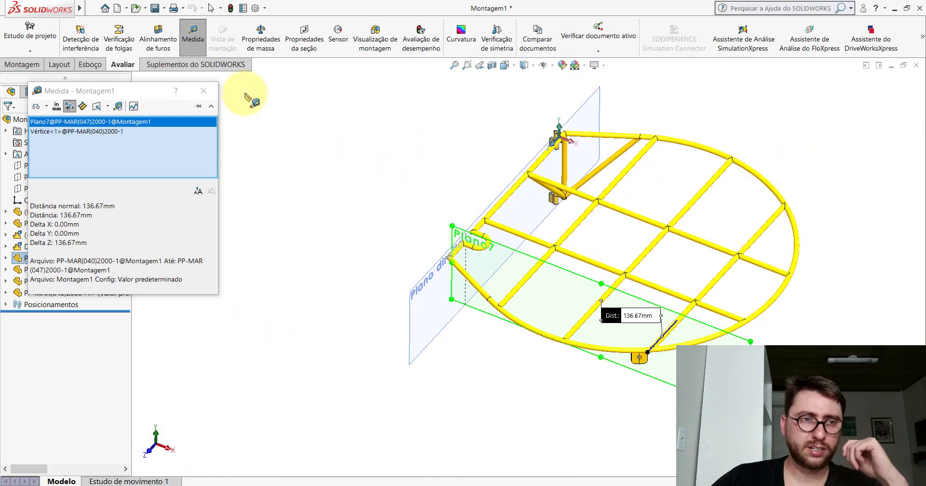
pyautogui.click(209, 96)
pyautogui.press('f')
pyautogui.click(505, 65)
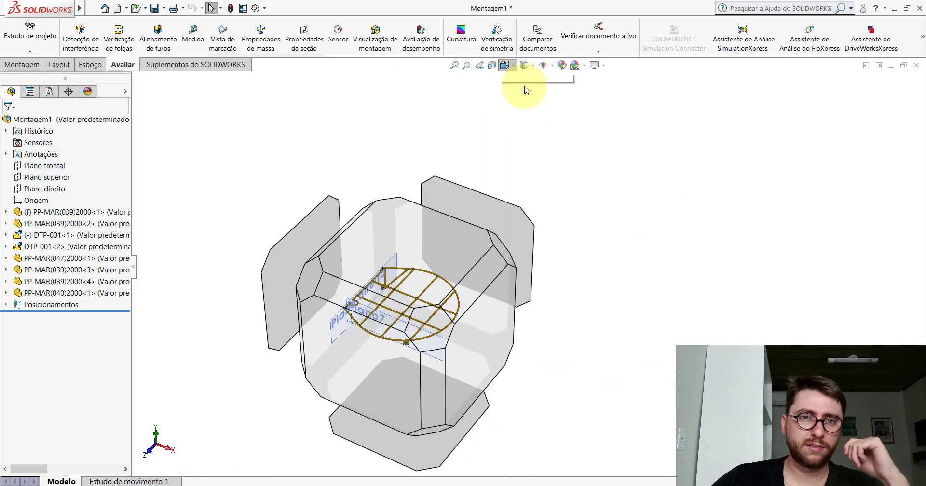
pyautogui.click(557, 93)
pyautogui.click(552, 65)
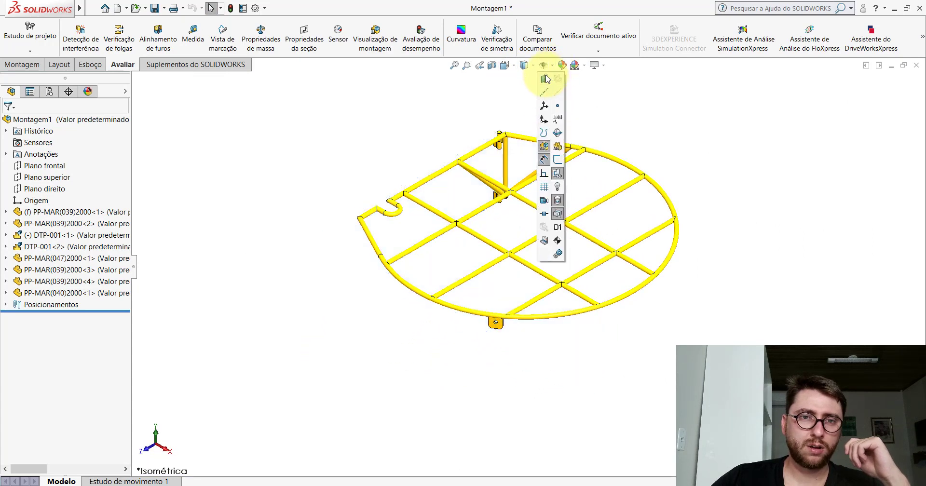
pyautogui.scroll(-3, 528, 316)
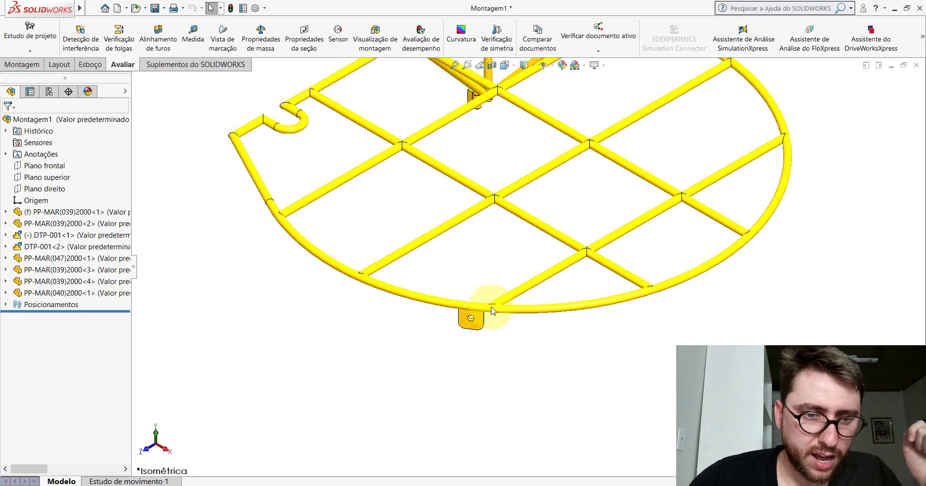
pyautogui.scroll(-1, 472, 317)
pyautogui.scroll(3, 493, 319)
pyautogui.moveTo(505, 310)
pyautogui.mouseDown(button='middle')
pyautogui.moveTo(531, 207)
pyautogui.moveTo(490, 349)
pyautogui.mouseUp(button='middle')
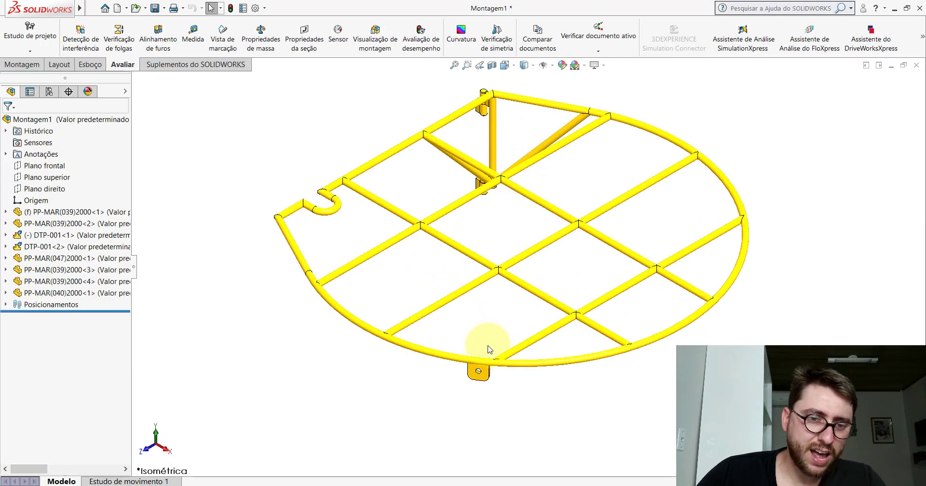
pyautogui.click(480, 372)
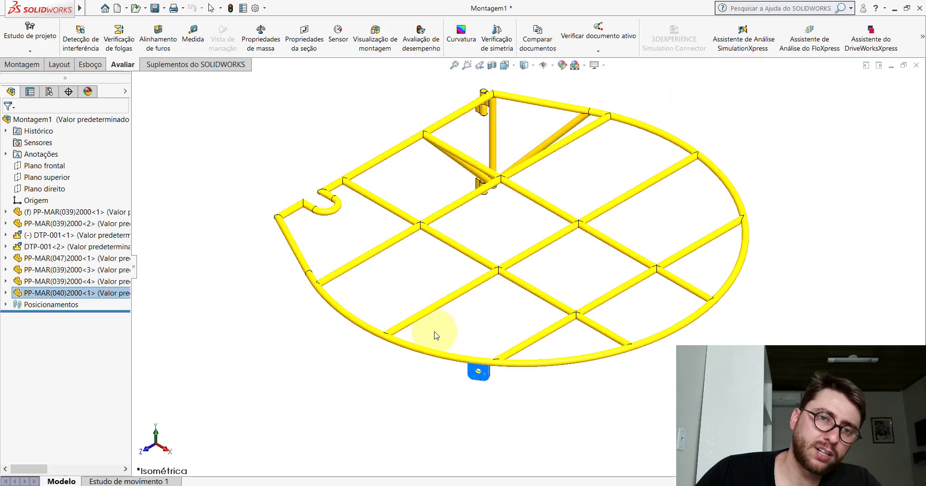
pyautogui.click(331, 107)
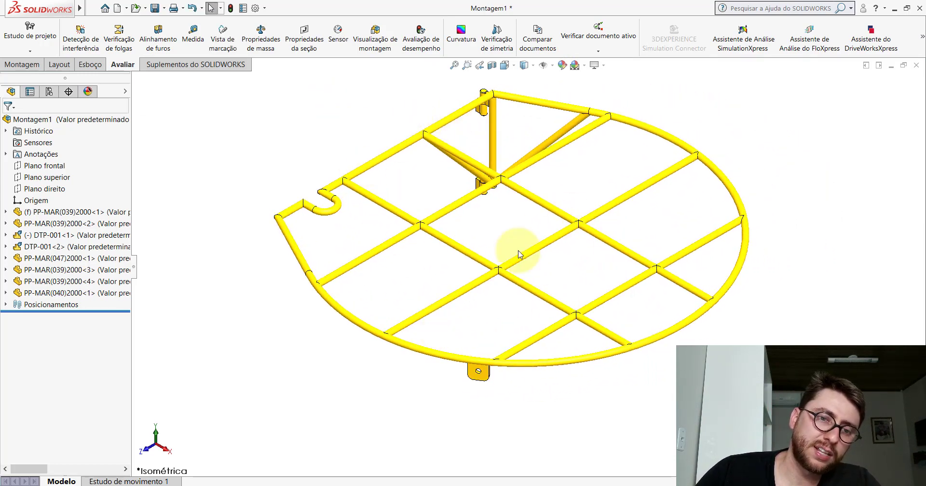
pyautogui.click(456, 302)
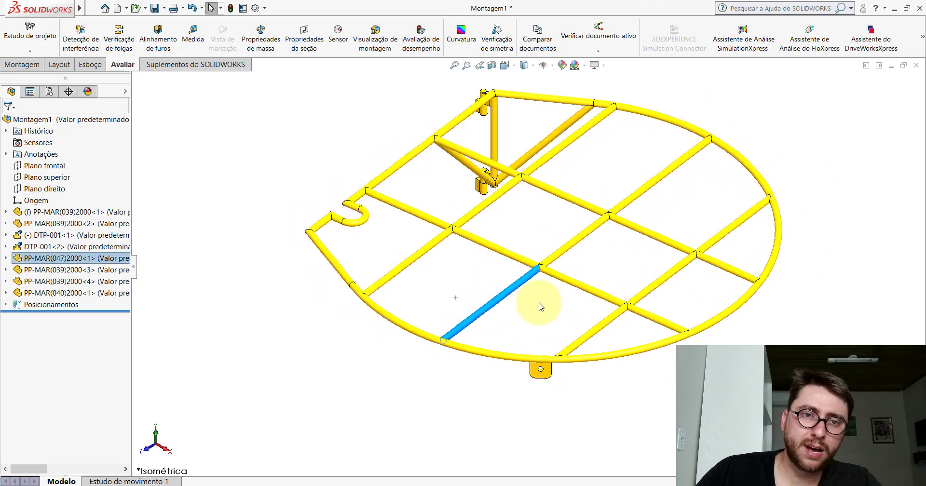
pyautogui.moveTo(542, 306); pyautogui.dragTo(707, 200, button='middle')
pyautogui.scroll(-3, 714, 96)
pyautogui.scroll(5, 722, 136)
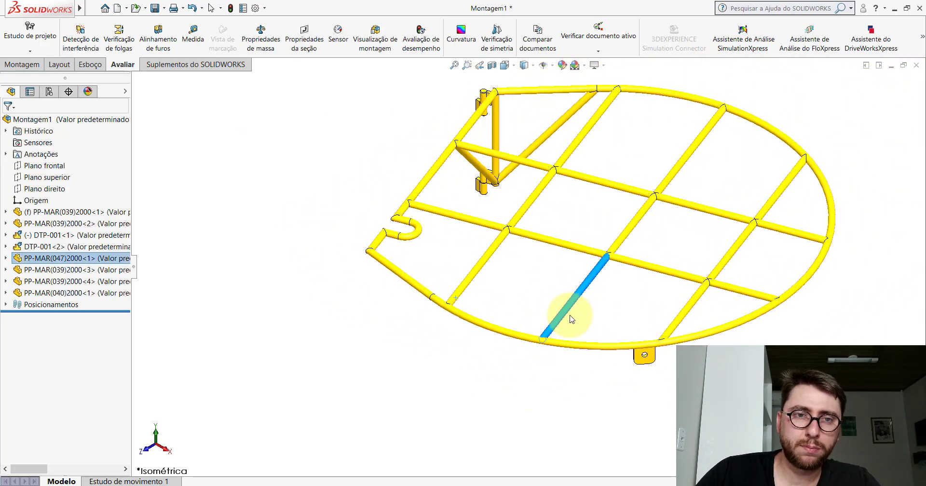
pyautogui.moveTo(568, 310)
pyautogui.mouseDown(button='middle')
pyautogui.moveTo(384, 311)
pyautogui.moveTo(569, 231)
pyautogui.moveTo(409, 284)
pyautogui.mouseUp(button='middle')
pyautogui.press('f')
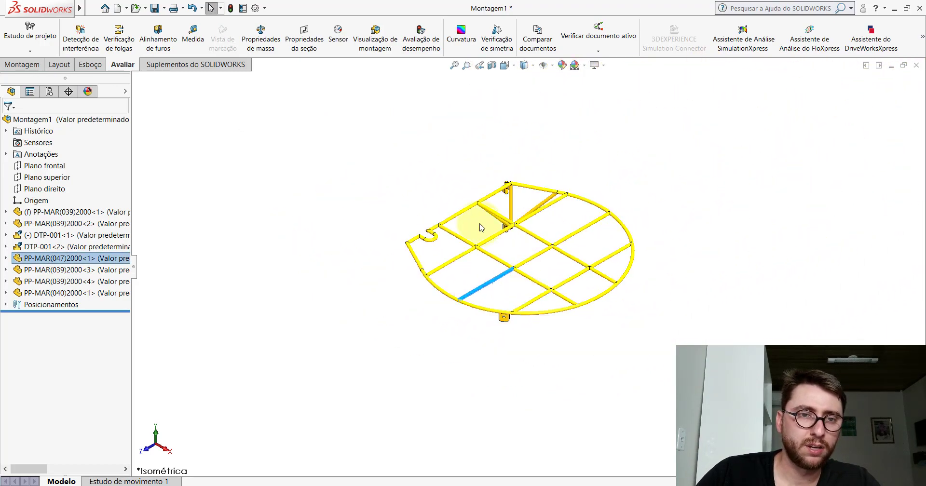
pyautogui.click(402, 151)
# Step: Rebuild and save the assembly as PM-MAR(031)2000 in the Desktop PM-MAR(001)2000 folder
pyautogui.click(163, 9)
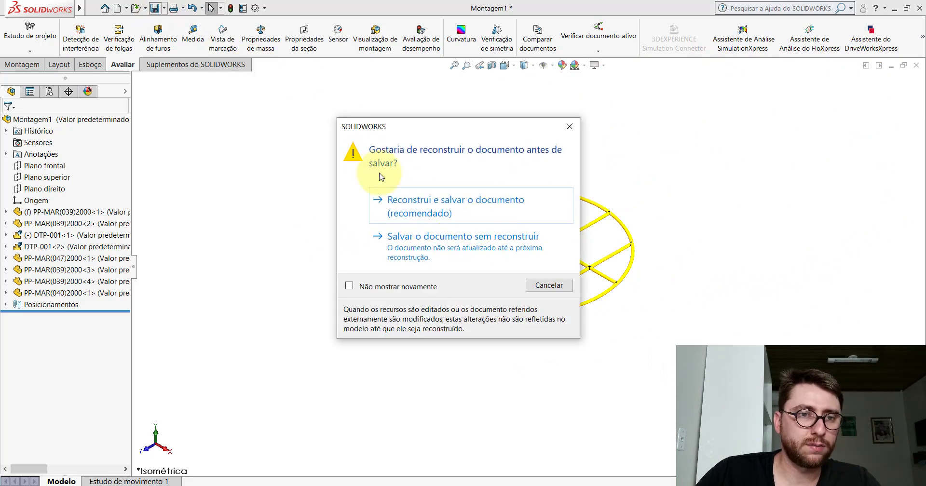
pyautogui.click(411, 211)
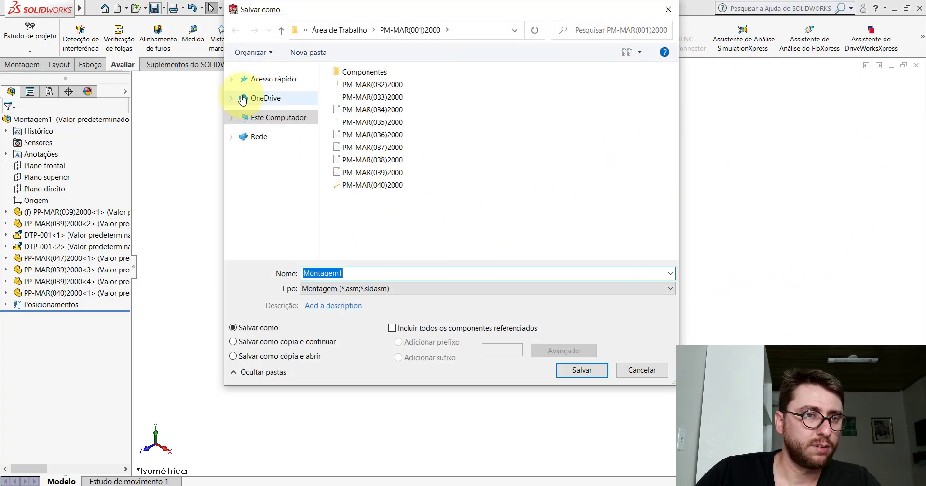
pyautogui.click(229, 79)
pyautogui.click(230, 79)
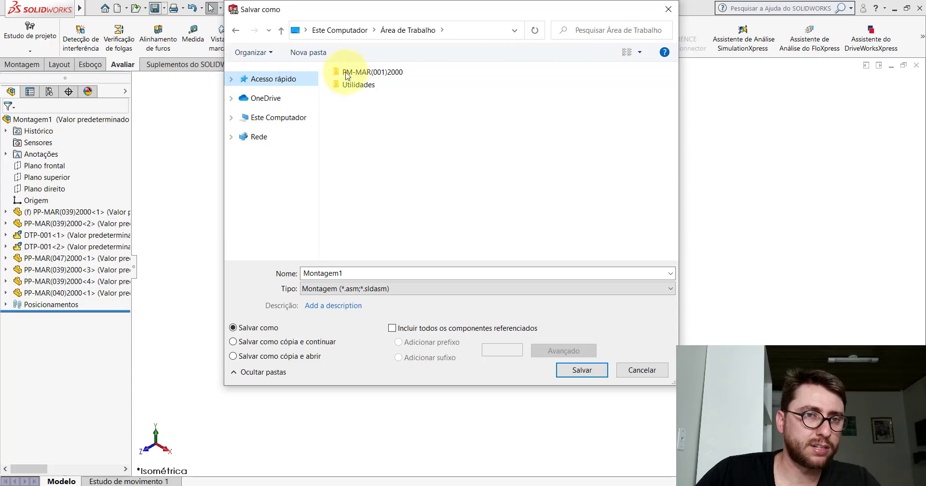
pyautogui.doubleClick(355, 72)
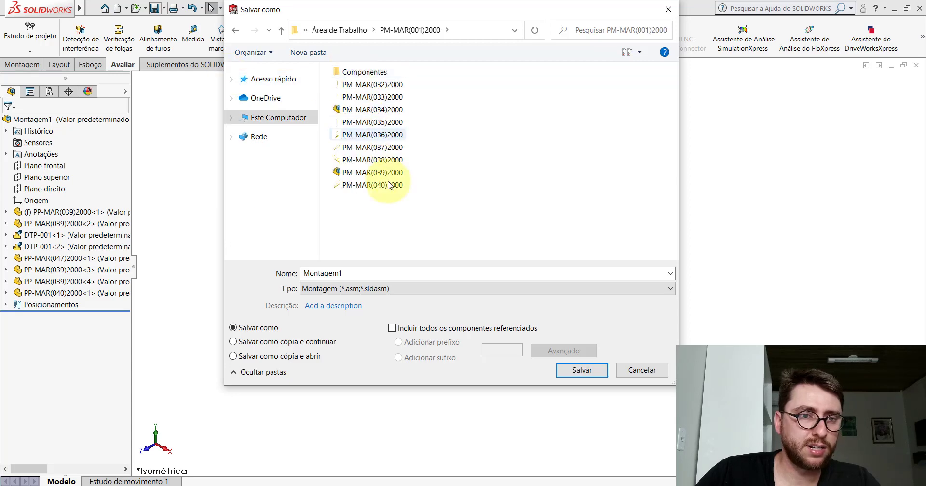
pyautogui.click(372, 85)
pyautogui.click(381, 270)
pyautogui.click(396, 271)
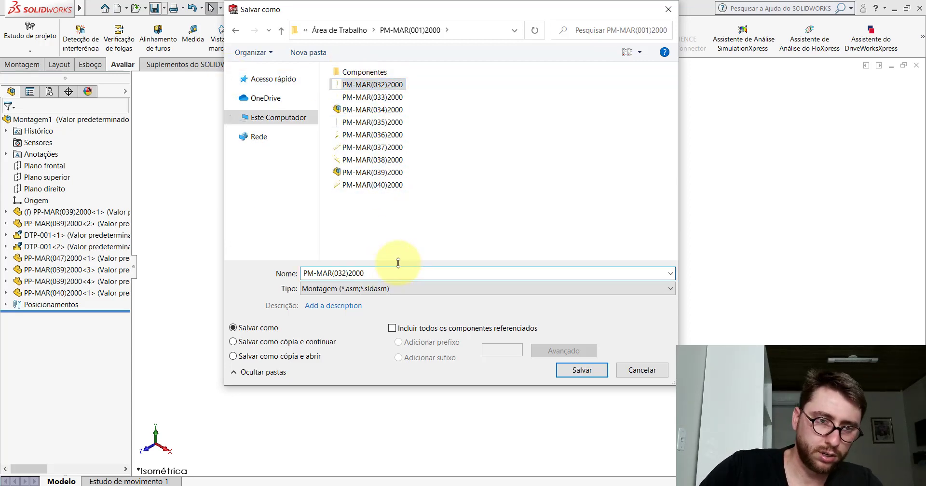
pyautogui.press('Left')
pyautogui.press('Left')
pyautogui.press('Left')
pyautogui.press('BackSpace')
pyautogui.write('1')
pyautogui.press('Return')
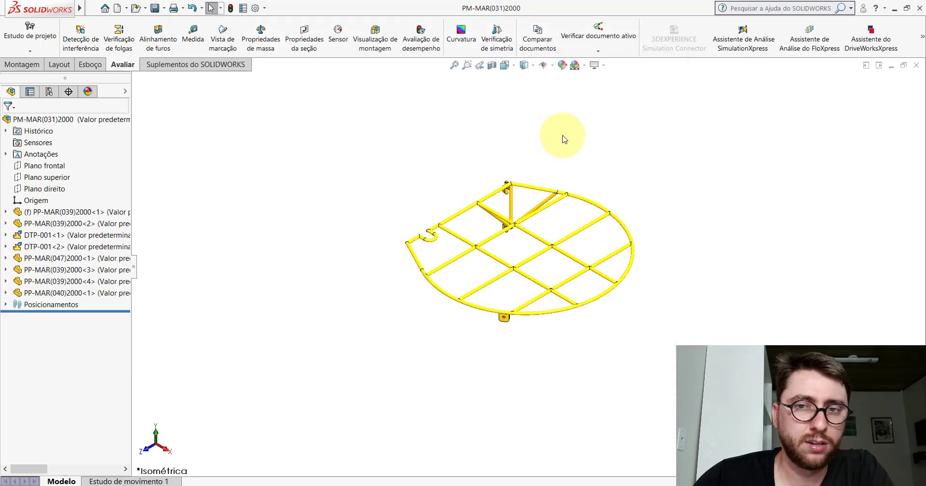
# Step: Close the saved assembly, hide sketch lines in the remaining model, and minimize SolidWorks
pyautogui.click(916, 65)
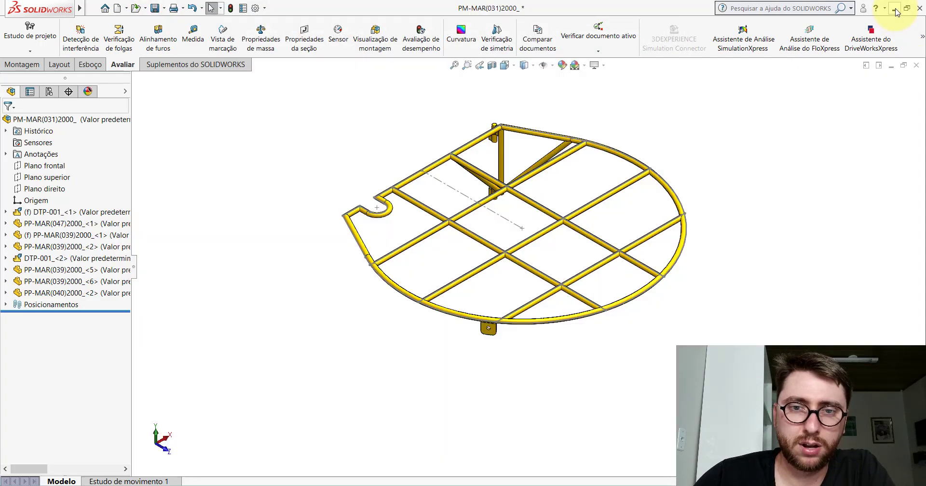
pyautogui.click(554, 65)
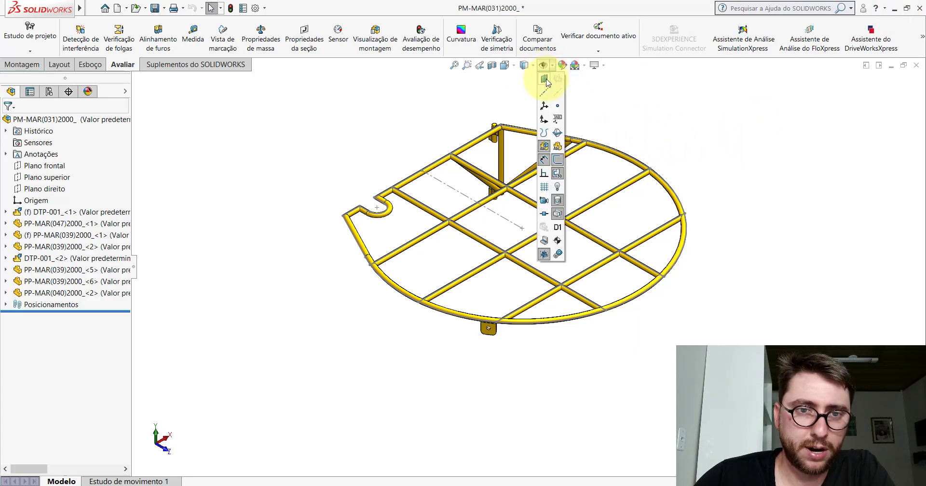
pyautogui.click(557, 161)
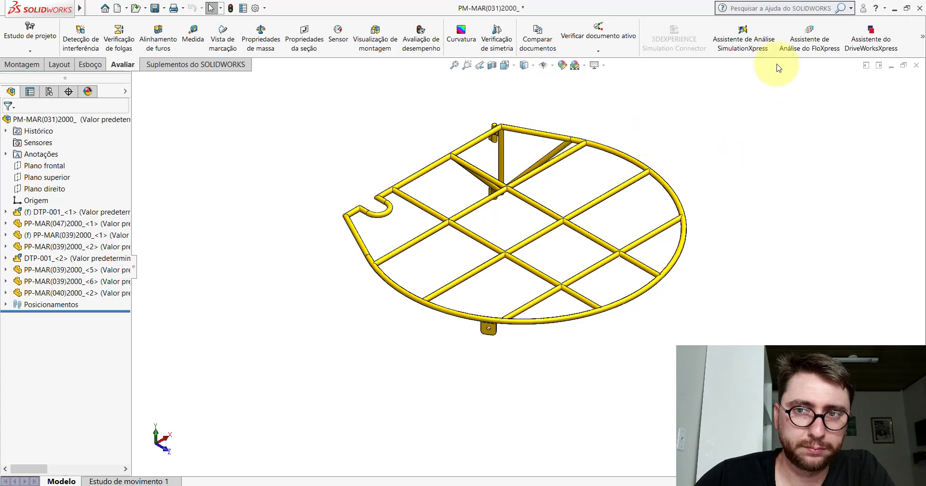
pyautogui.click(895, 8)
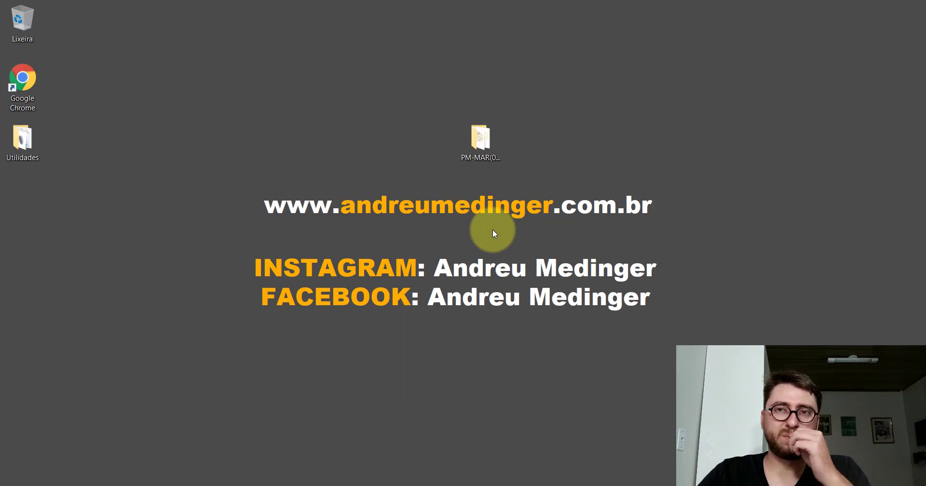